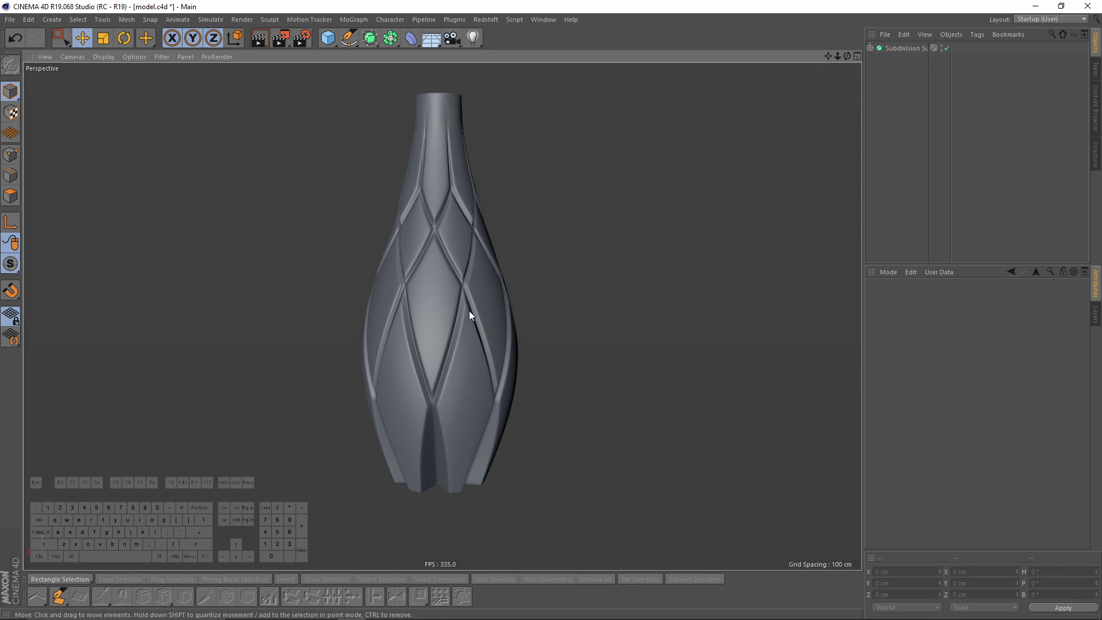
# Step: Examine the finished vase's criss-crossing diamond ridges from several angles, from neck to base
pyautogui.keyDown('alt'); pyautogui.moveTo(469, 311); pyautogui.dragTo(436, 279); pyautogui.keyUp('alt')
pyautogui.keyDown('alt'); pyautogui.moveTo(490, 321); pyautogui.dragTo(488, 283); pyautogui.keyUp('alt')
pyautogui.keyDown('alt'); pyautogui.moveTo(443, 315); pyautogui.dragTo(491, 337); pyautogui.keyUp('alt')
pyautogui.keyDown('alt'); pyautogui.moveTo(453, 229); pyautogui.dragTo(511, 228, button='right'); pyautogui.keyUp('alt')
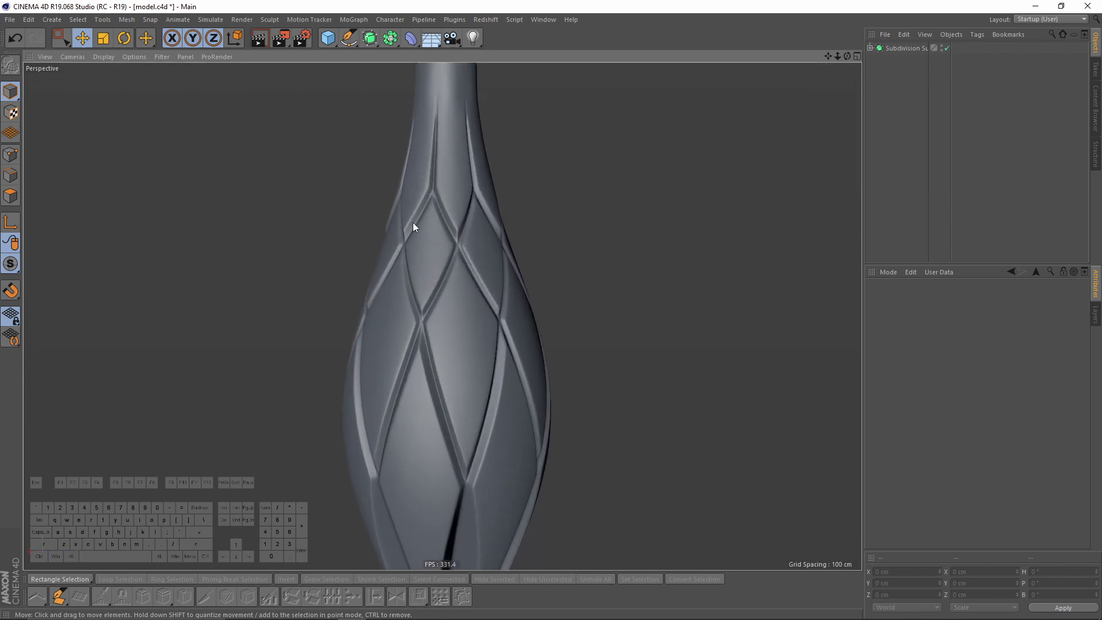
pyautogui.keyDown('alt'); pyautogui.moveTo(466, 344); pyautogui.dragTo(542, 251); pyautogui.keyUp('alt')
pyautogui.scroll(-3, 486, 300)
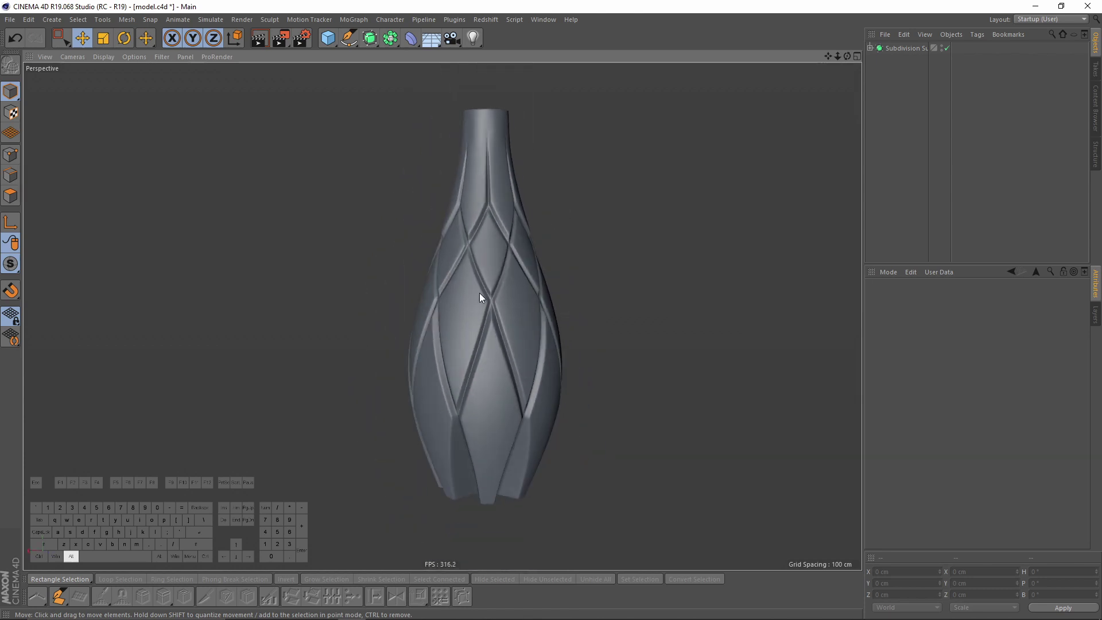
pyautogui.keyDown('alt'); pyautogui.moveTo(480, 293); pyautogui.dragTo(526, 314); pyautogui.keyUp('alt')
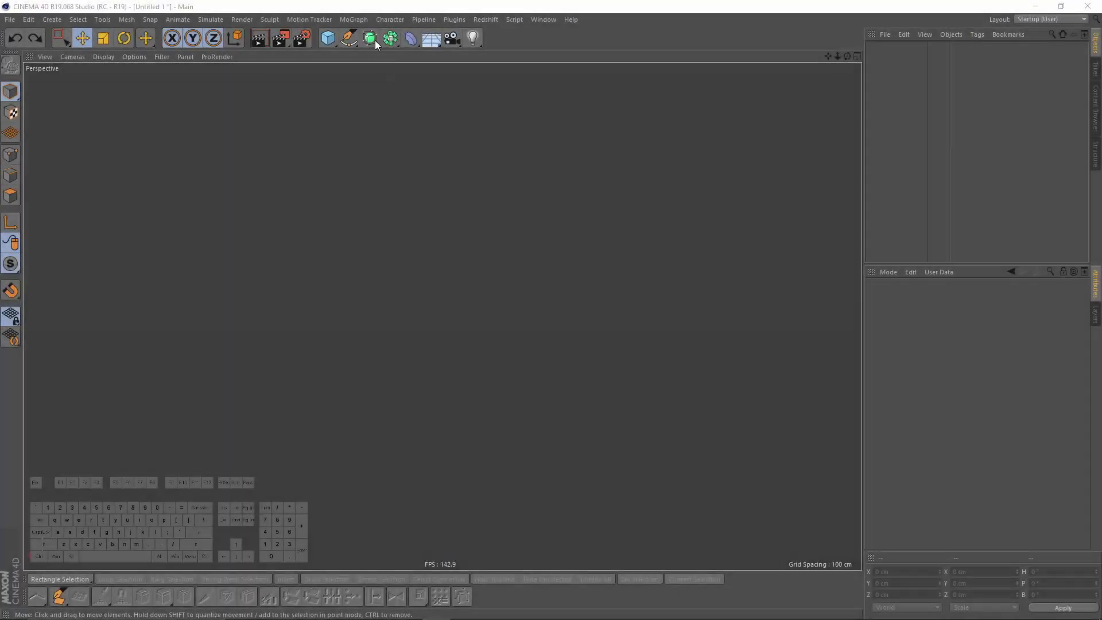
# Step: Add a Polygon primitive with +Z orientation and 2 segments
pyautogui.moveTo(376, 44); pyautogui.dragTo(491, 76)
pyautogui.keyDown('alt'); pyautogui.moveTo(428, 229); pyautogui.dragTo(365, 201, button='middle'); pyautogui.keyUp('alt')
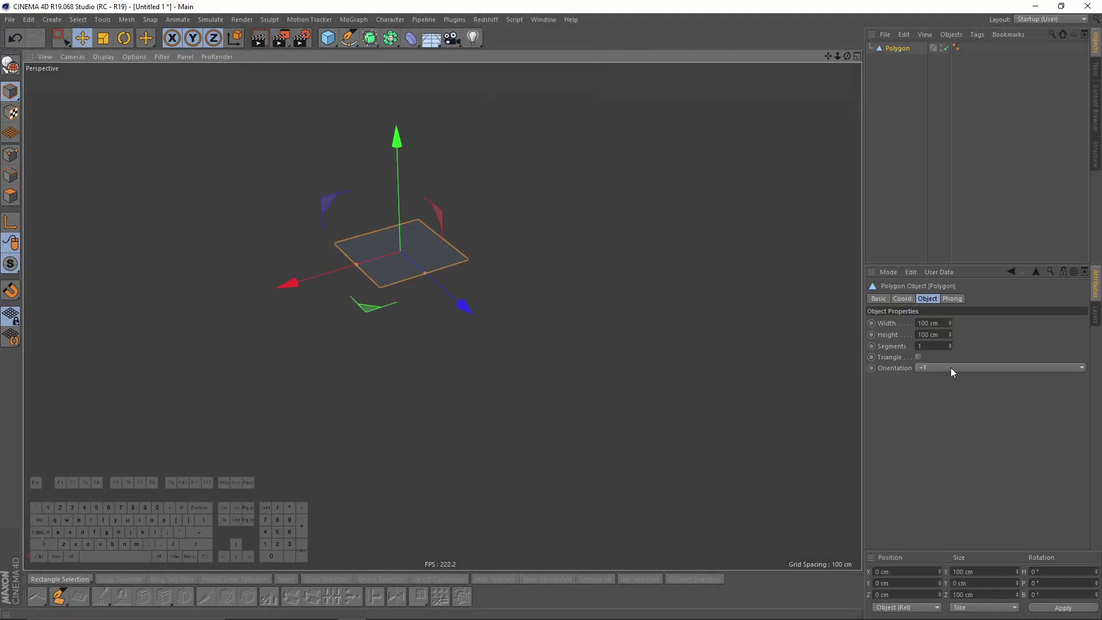
pyautogui.click(950, 368)
pyautogui.click(941, 428)
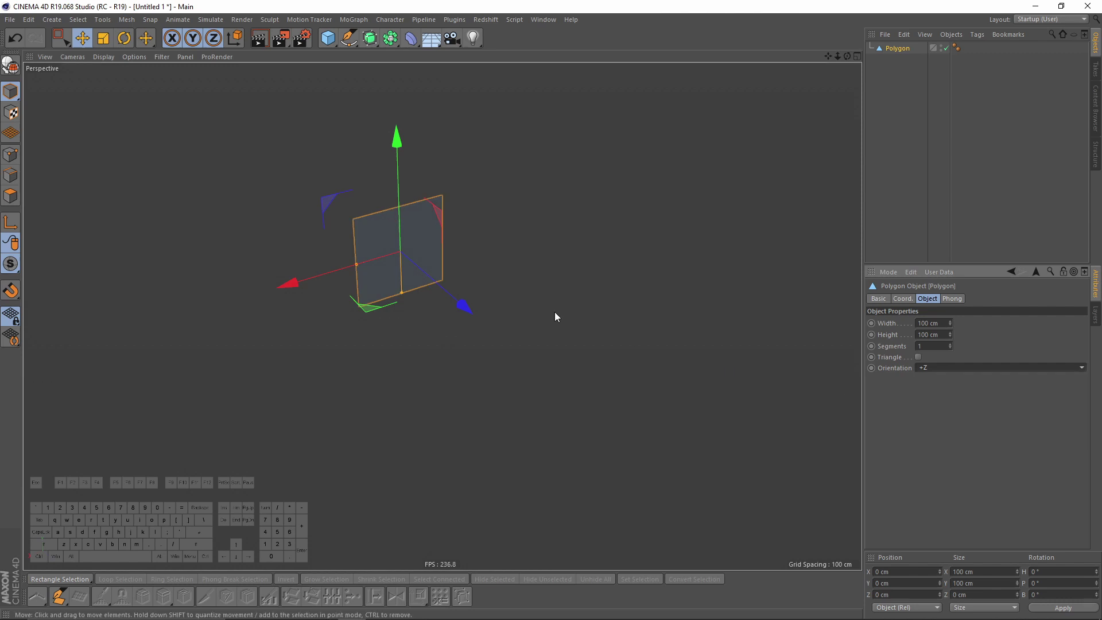
pyautogui.keyDown('alt'); pyautogui.moveTo(554, 311); pyautogui.dragTo(584, 211); pyautogui.keyUp('alt')
pyautogui.click(931, 346)
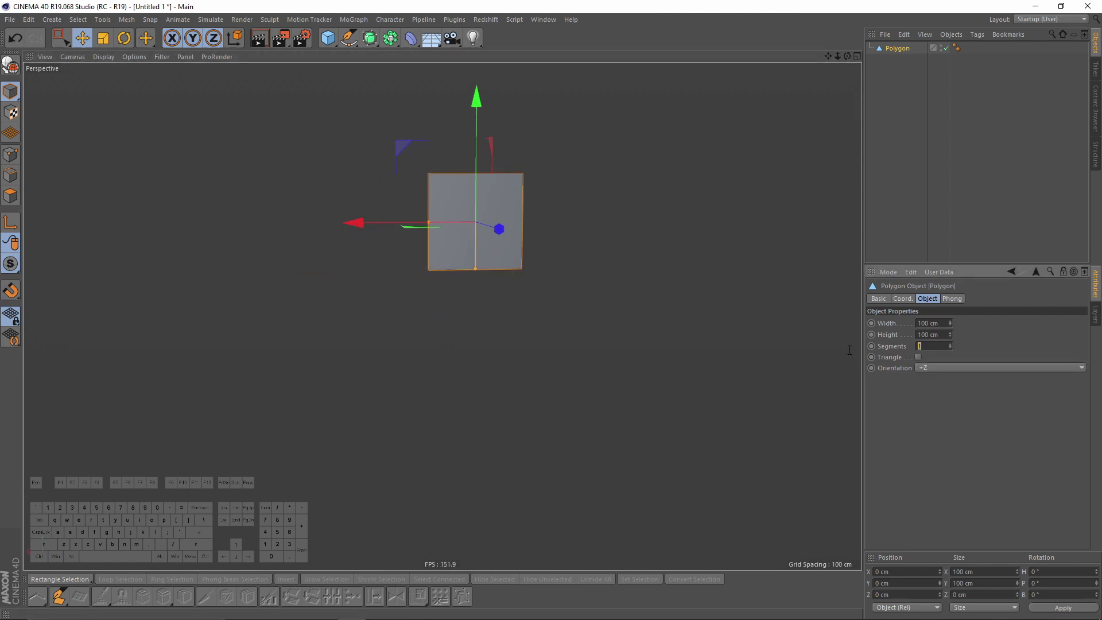
pyautogui.write('2')
pyautogui.press('Return')
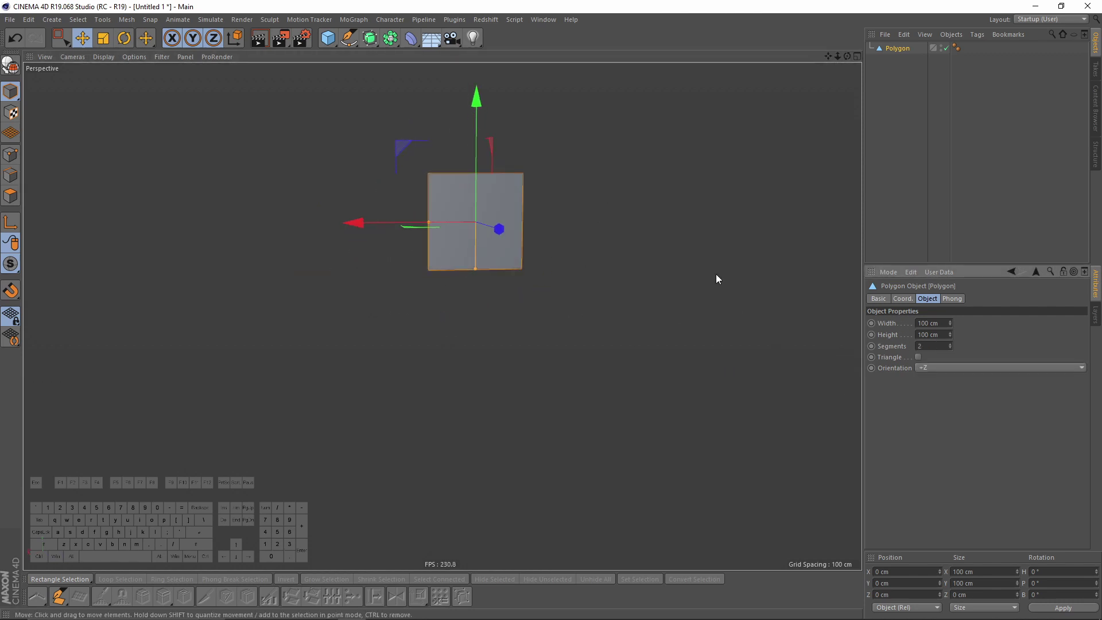
# Step: Make the Polygon object editable, working in a full-size Front view
pyautogui.keyDown('alt'); pyautogui.moveTo(640, 222); pyautogui.dragTo(622, 279, button='middle'); pyautogui.keyUp('alt')
pyautogui.scroll(2, 619, 277)
pyautogui.middleClick(586, 217)
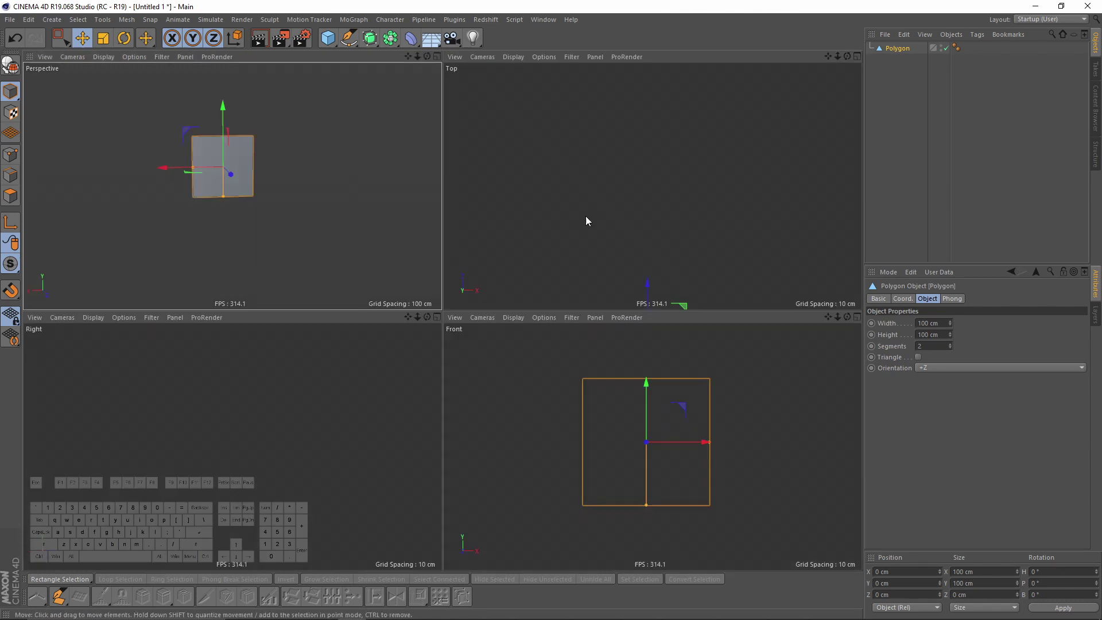
pyautogui.middleClick(784, 396)
pyautogui.keyDown('alt'); pyautogui.moveTo(577, 327); pyautogui.dragTo(609, 268, button='middle'); pyautogui.keyUp('alt')
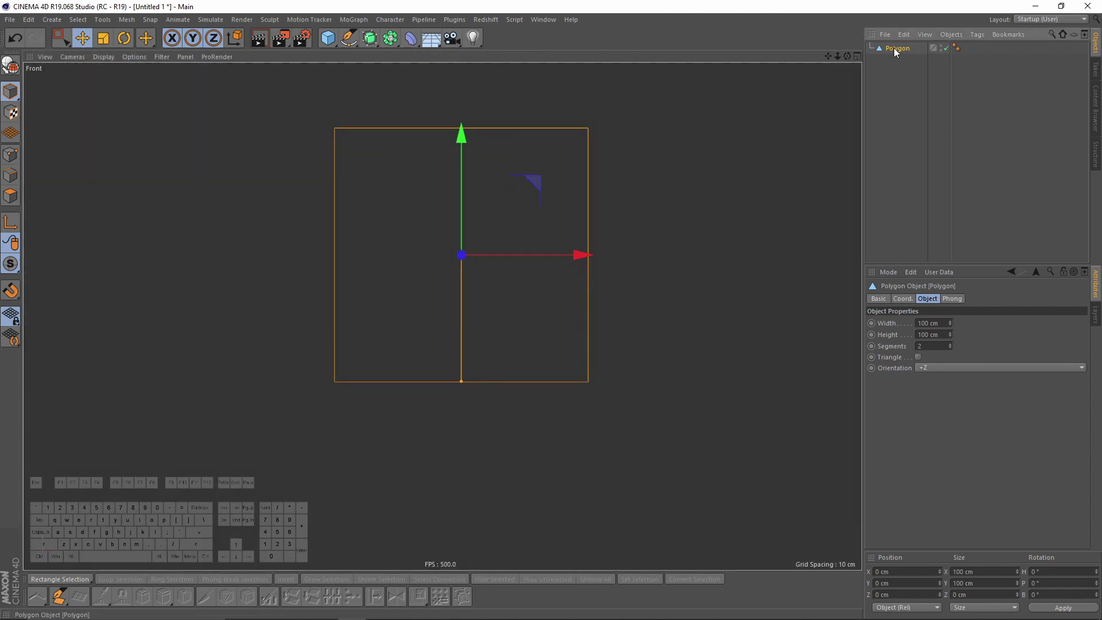
pyautogui.press('c')
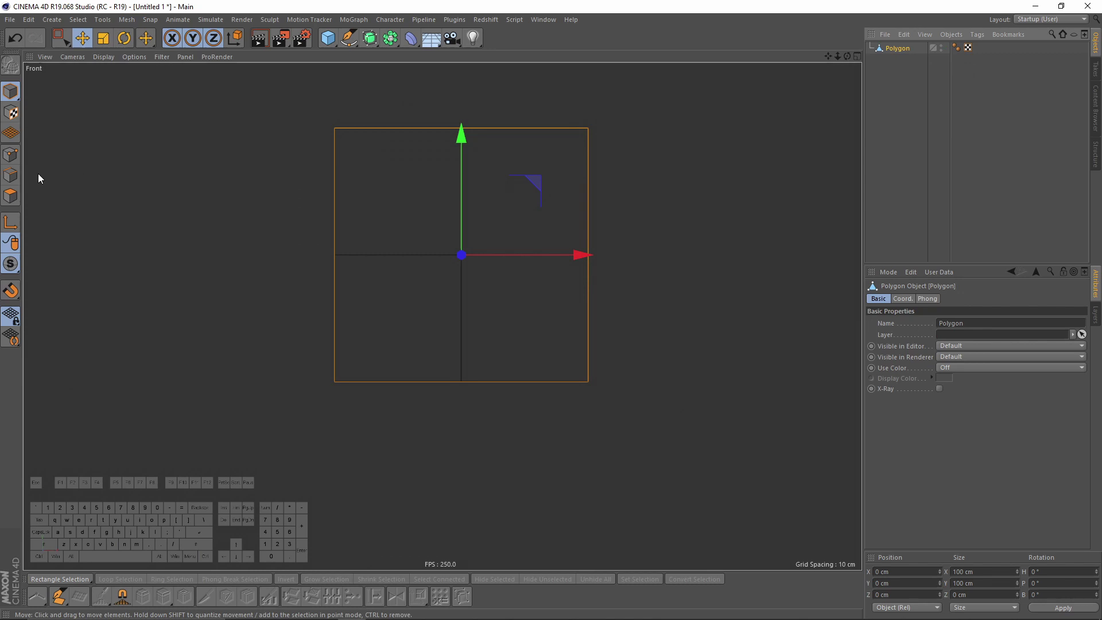
# Step: Weld the three points along the square's upper edge into its middle point
pyautogui.click(10, 155)
pyautogui.moveTo(64, 44); pyautogui.dragTo(128, 75)
pyautogui.keyDown('alt'); pyautogui.moveTo(255, 87); pyautogui.dragTo(240, 133, button='middle'); pyautogui.keyUp('alt')
pyautogui.moveTo(245, 135); pyautogui.dragTo(629, 209)
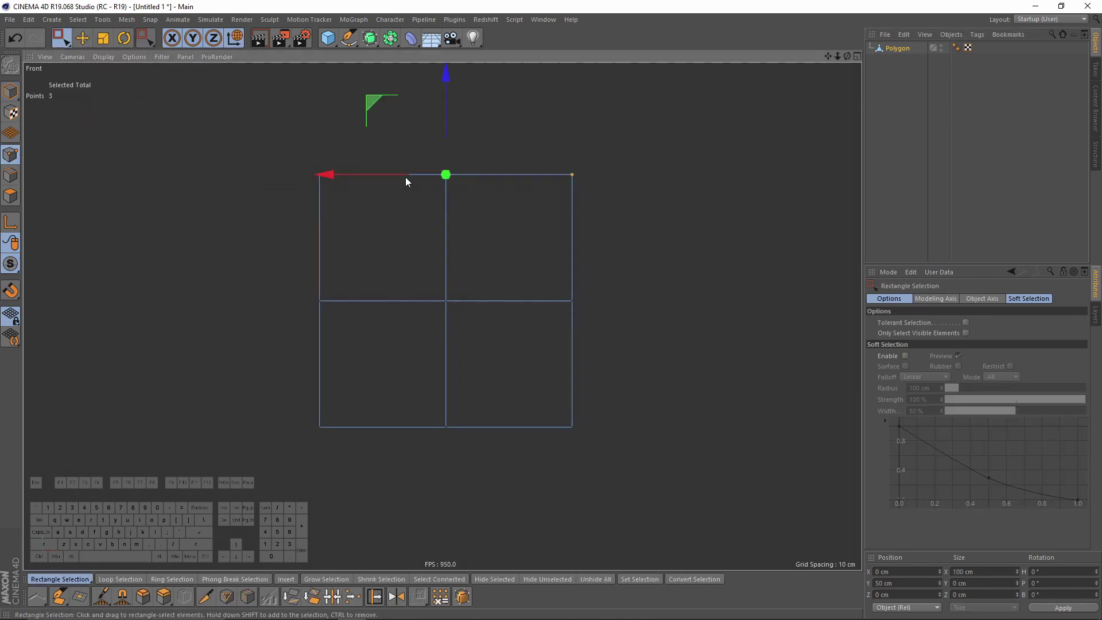
pyautogui.rightClick(541, 226)
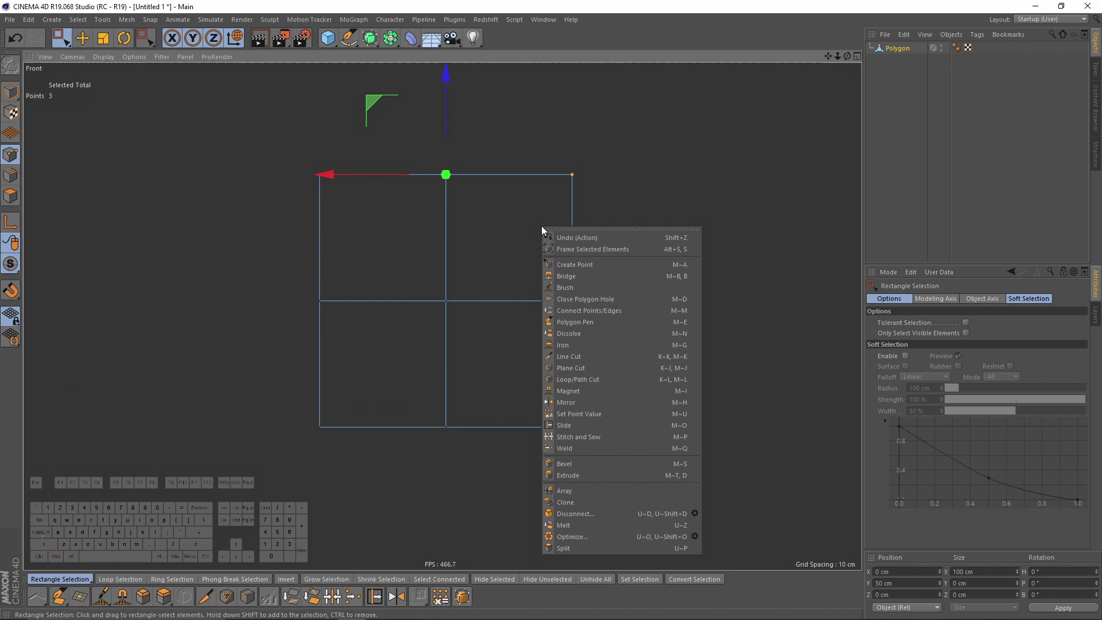
pyautogui.click(585, 445)
pyautogui.rightClick(574, 257)
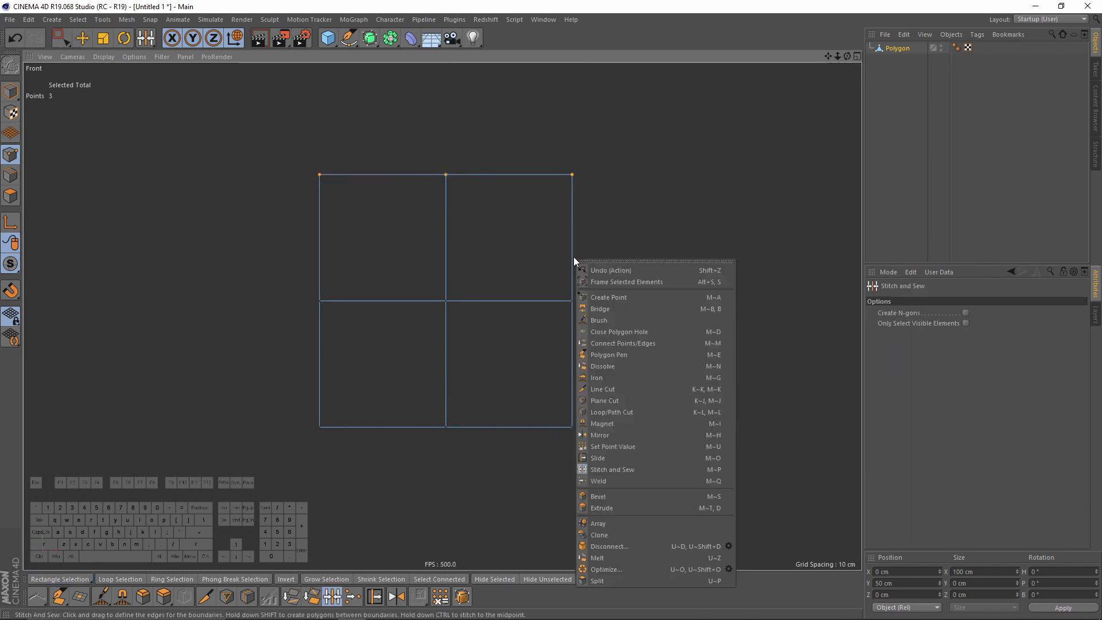
pyautogui.click(605, 476)
pyautogui.rightClick(529, 235)
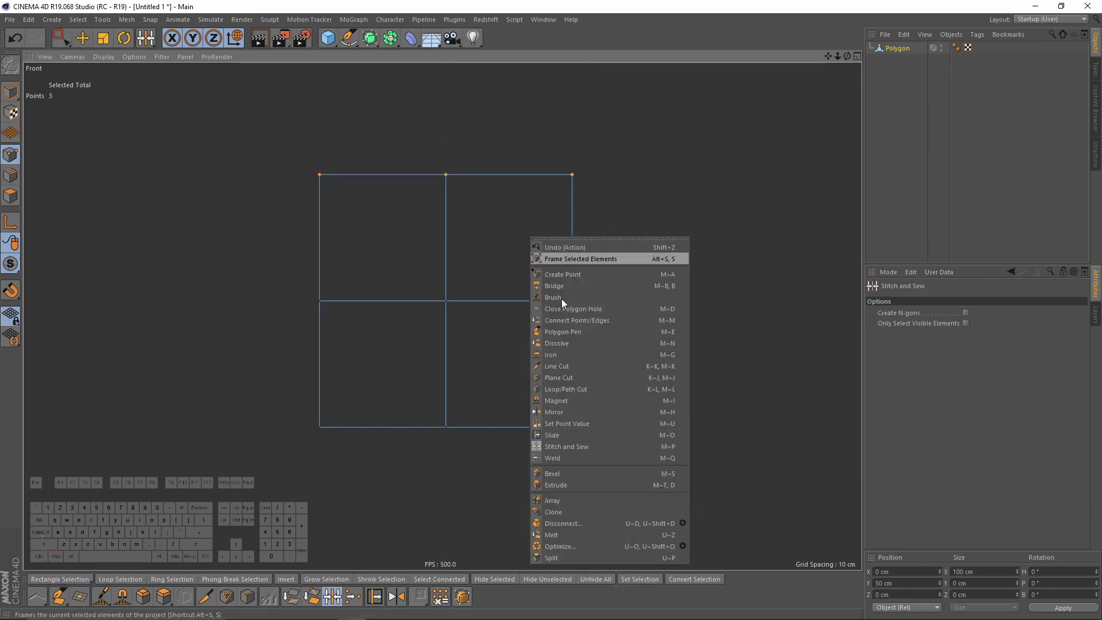
pyautogui.click(552, 455)
pyautogui.click(445, 175)
# Step: Weld the three points along the square's lower edge into the middle one, forming a diamond
pyautogui.press('0')
pyautogui.moveTo(278, 399); pyautogui.dragTo(578, 453)
pyautogui.click(445, 427)
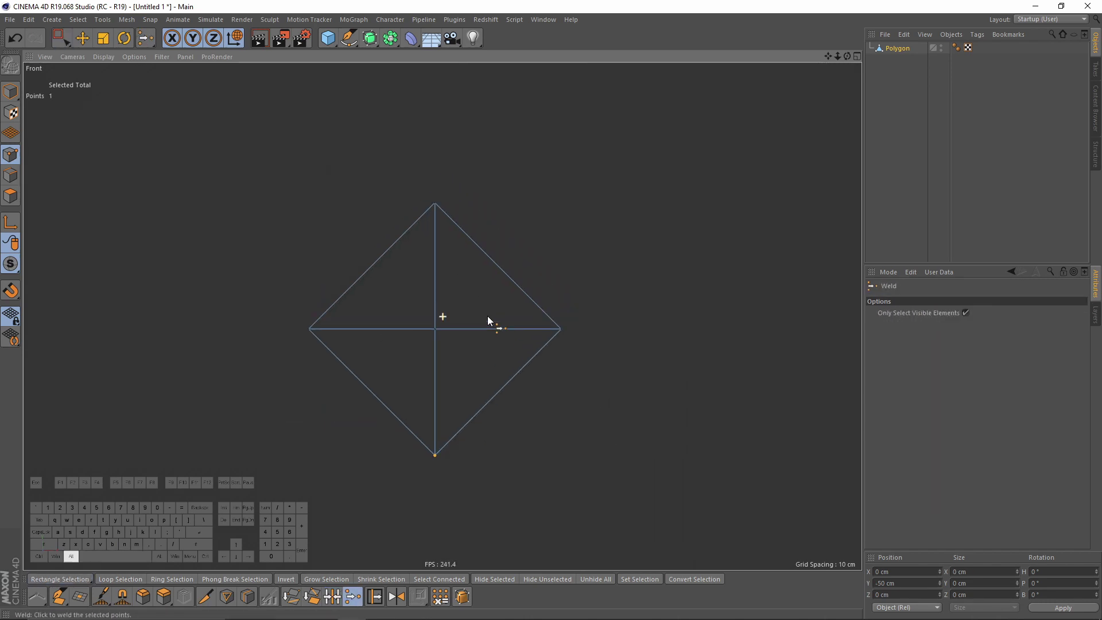
# Step: Melt all four triangles of the diamond into a single polygon
pyautogui.click(12, 197)
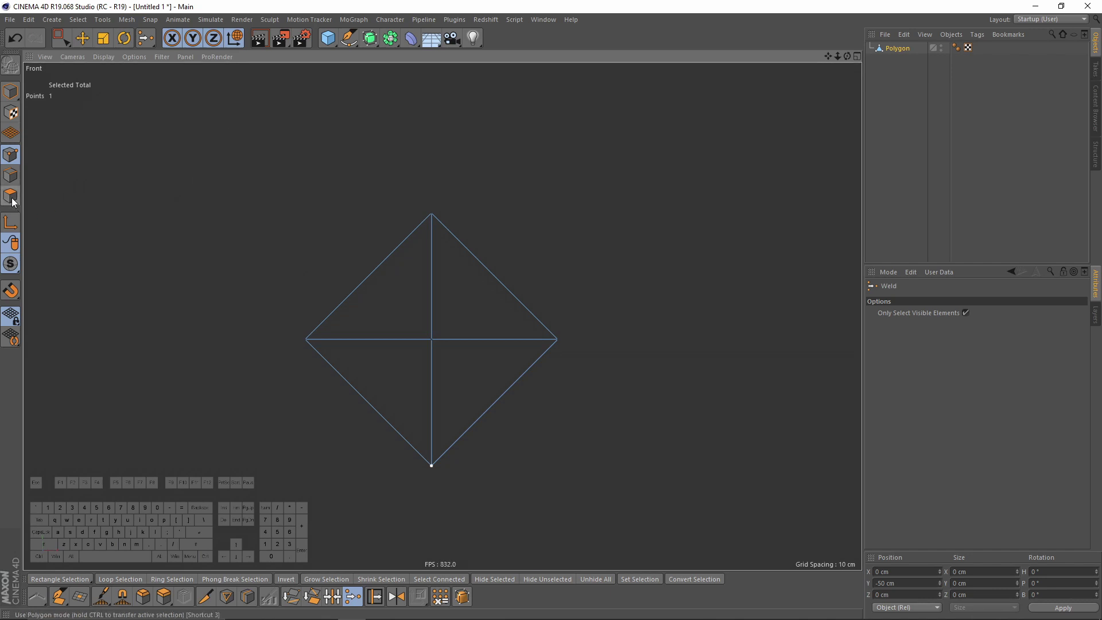
pyautogui.hotkey('ctrl', 'a')
pyautogui.rightClick(571, 278)
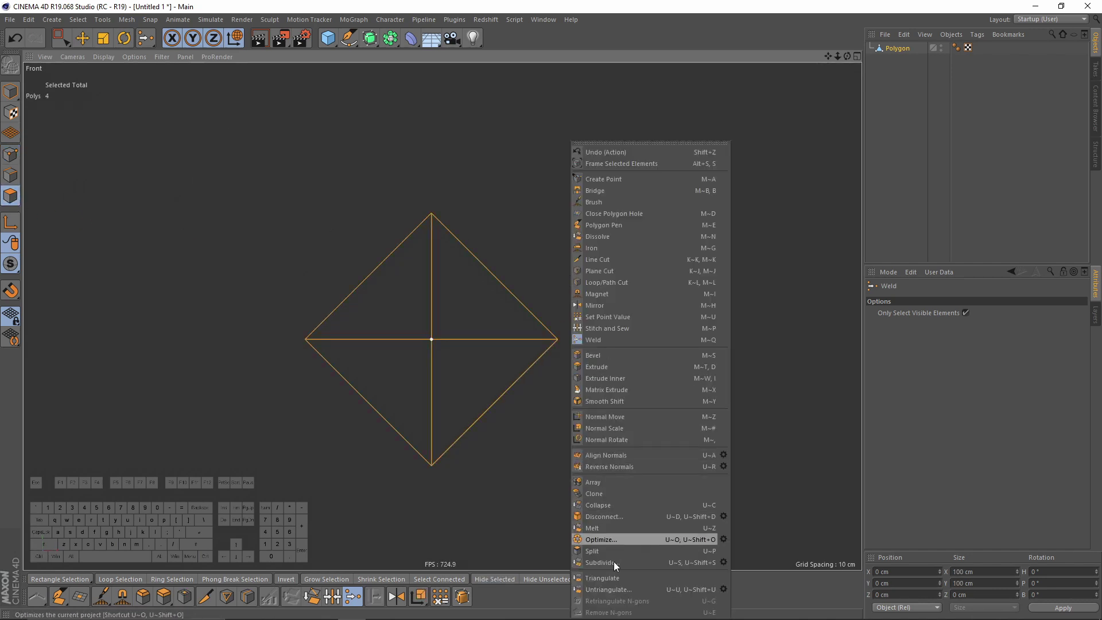
pyautogui.click(605, 529)
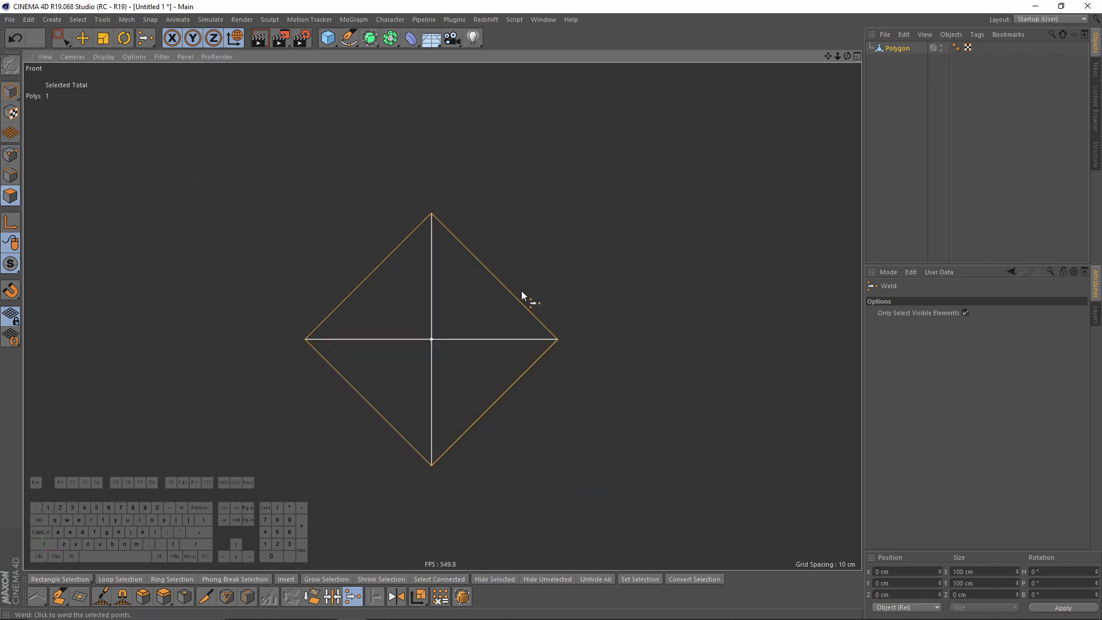
# Step: Duplicate the diamond object straight above the original so that their corners touch
pyautogui.press('e')
pyautogui.click(12, 93)
pyautogui.keyDown('alt'); pyautogui.moveTo(482, 257); pyautogui.dragTo(448, 257, button='middle'); pyautogui.keyUp('alt')
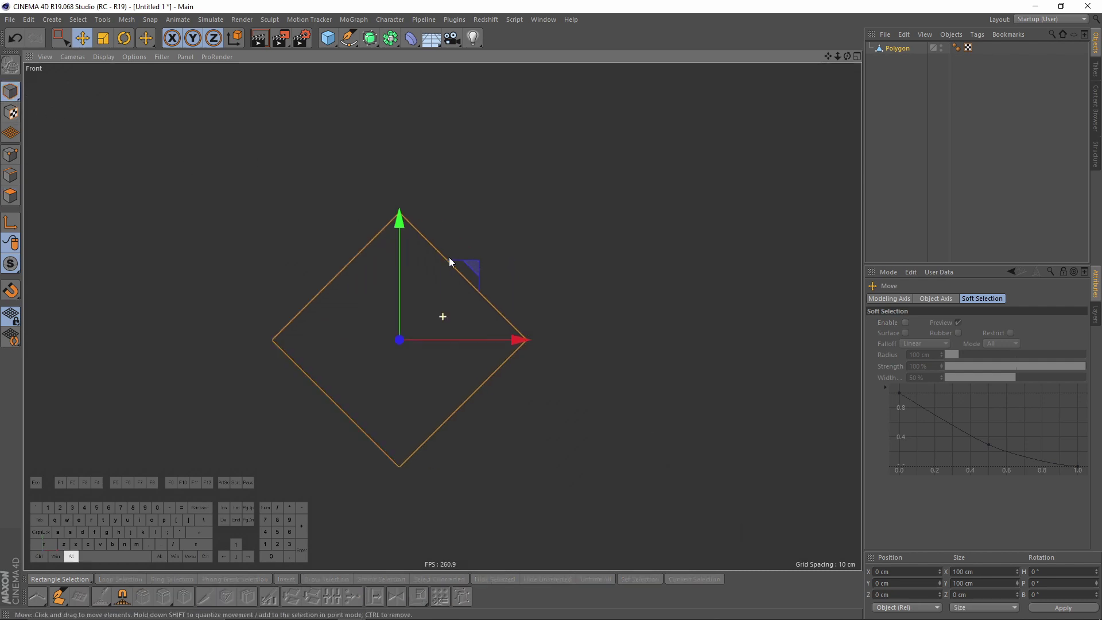
pyautogui.keyDown('alt'); pyautogui.moveTo(449, 257); pyautogui.dragTo(379, 283, button='right'); pyautogui.keyUp('alt')
pyautogui.keyDown('alt'); pyautogui.moveTo(379, 282); pyautogui.dragTo(388, 320, button='middle'); pyautogui.keyUp('alt')
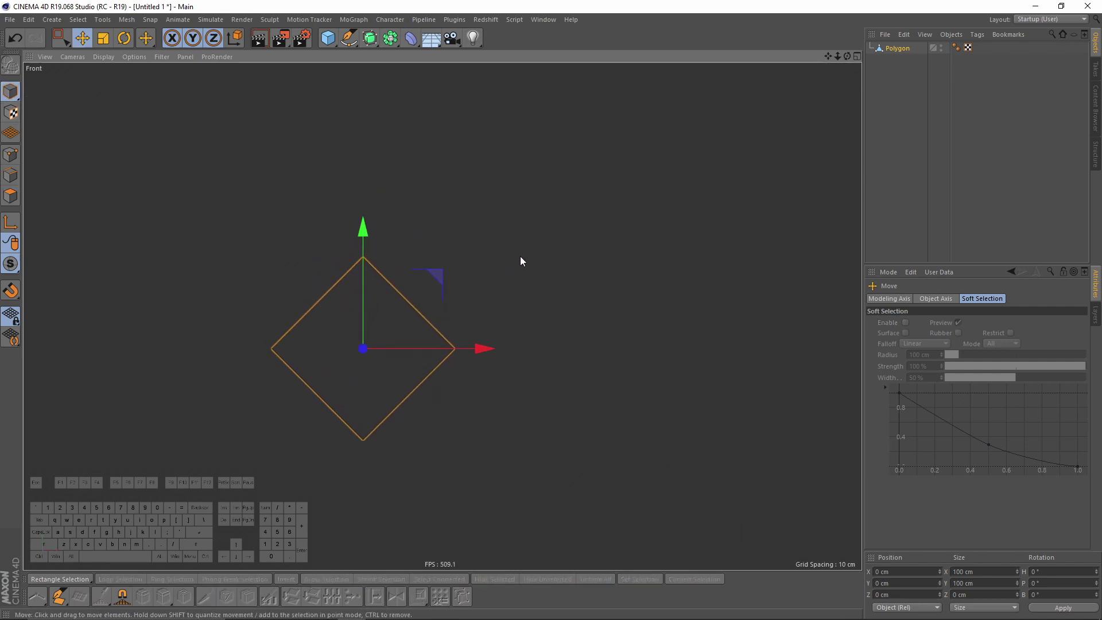
pyautogui.keyDown('alt'); pyautogui.moveTo(431, 234); pyautogui.dragTo(419, 252, button='middle'); pyautogui.keyUp('alt')
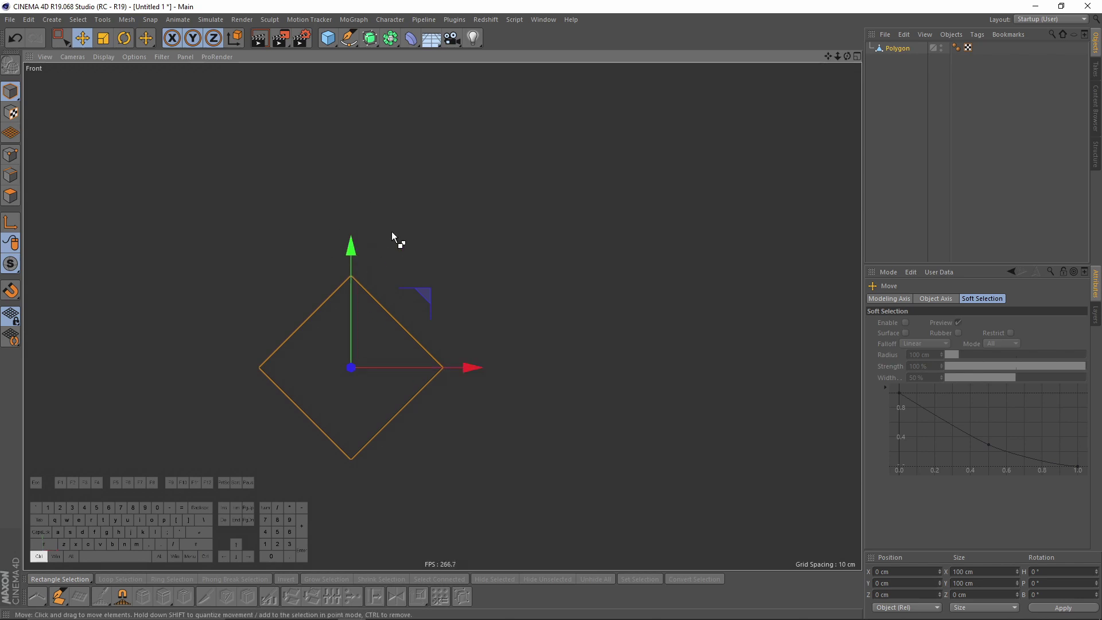
pyautogui.keyDown('ctrl'); pyautogui.moveTo(353, 263); pyautogui.dragTo(372, 90); pyautogui.keyUp('ctrl')
# Step: Copy the original diamond to X 50 cm, Y 50 cm, and duplicate that copy upward to Y 150 cm
pyautogui.keyDown('alt'); pyautogui.moveTo(449, 270); pyautogui.dragTo(463, 288, button='middle'); pyautogui.keyUp('alt')
pyautogui.keyDown('alt'); pyautogui.moveTo(464, 288); pyautogui.dragTo(446, 286, button='right'); pyautogui.keyUp('alt')
pyautogui.keyDown('alt'); pyautogui.moveTo(446, 286); pyautogui.dragTo(411, 276, button='middle'); pyautogui.keyUp('alt')
pyautogui.click(899, 60)
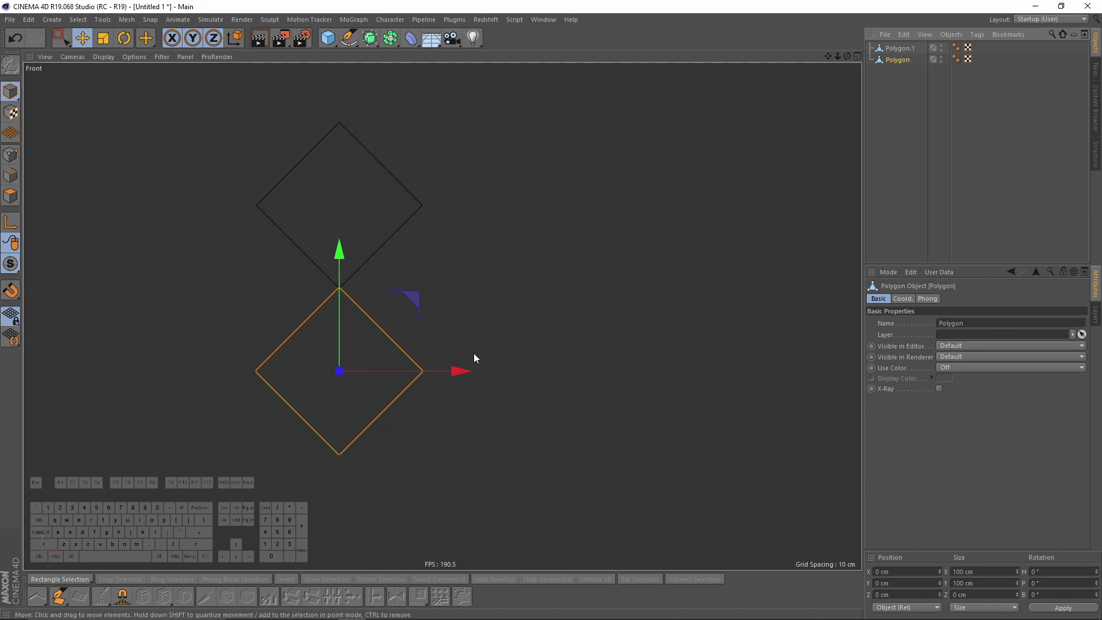
pyautogui.keyDown('ctrl'); pyautogui.keyDown('shift'); pyautogui.moveTo(455, 374); pyautogui.dragTo(531, 377); pyautogui.keyUp('shift'); pyautogui.keyUp('ctrl')
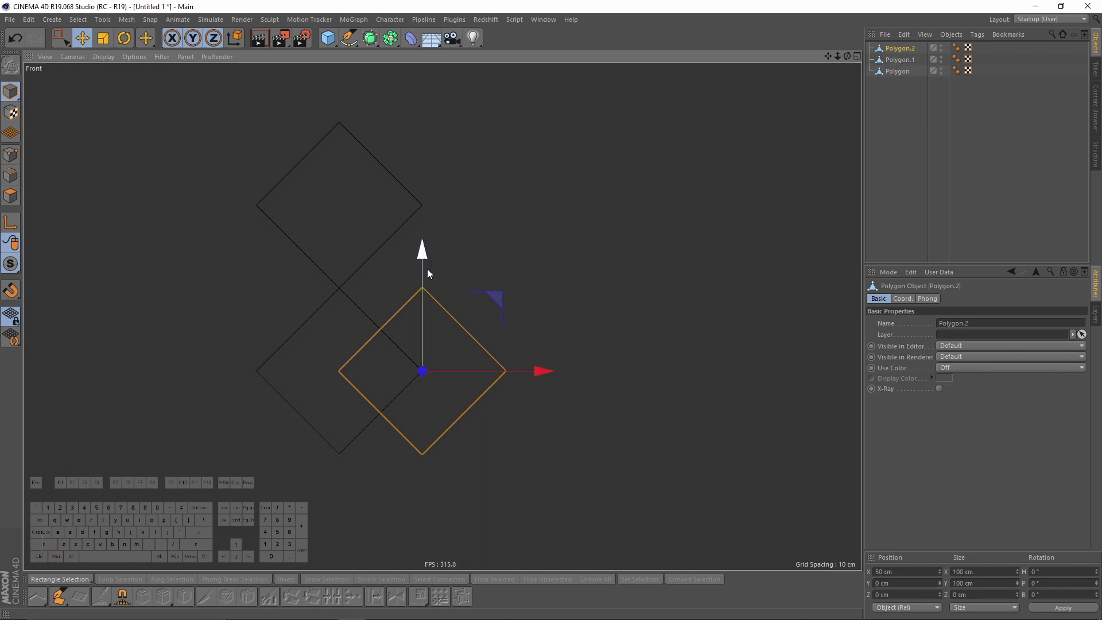
pyautogui.moveTo(426, 267); pyautogui.dragTo(425, 184)
pyautogui.keyDown('alt'); pyautogui.moveTo(444, 165); pyautogui.dragTo(426, 298, button='middle'); pyautogui.keyUp('alt')
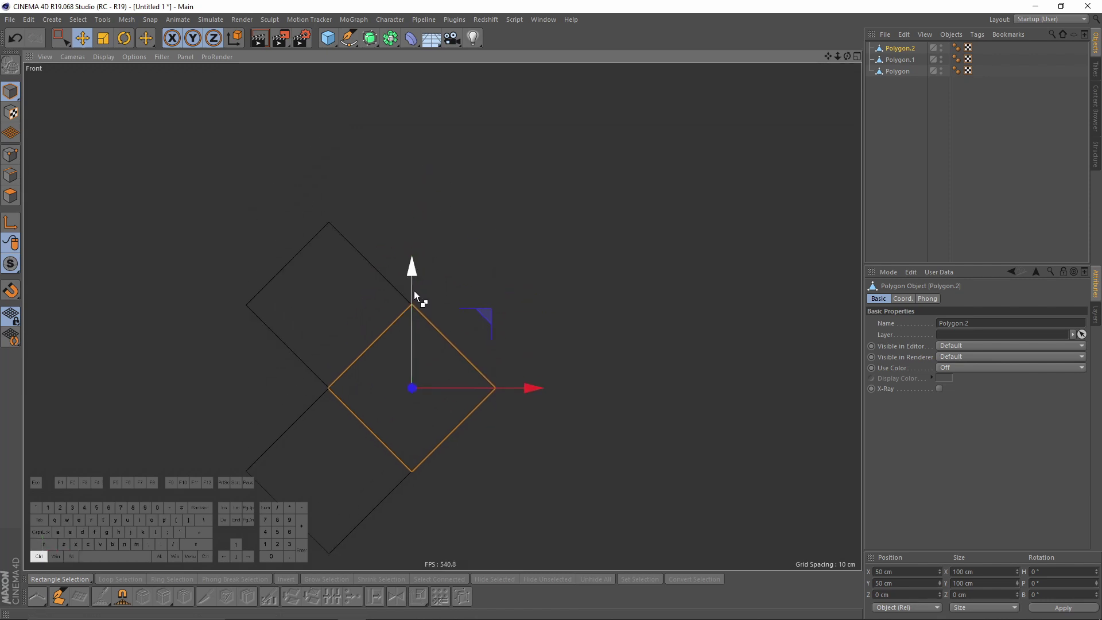
pyautogui.keyDown('ctrl'); pyautogui.moveTo(413, 290); pyautogui.dragTo(417, 128); pyautogui.keyUp('ctrl')
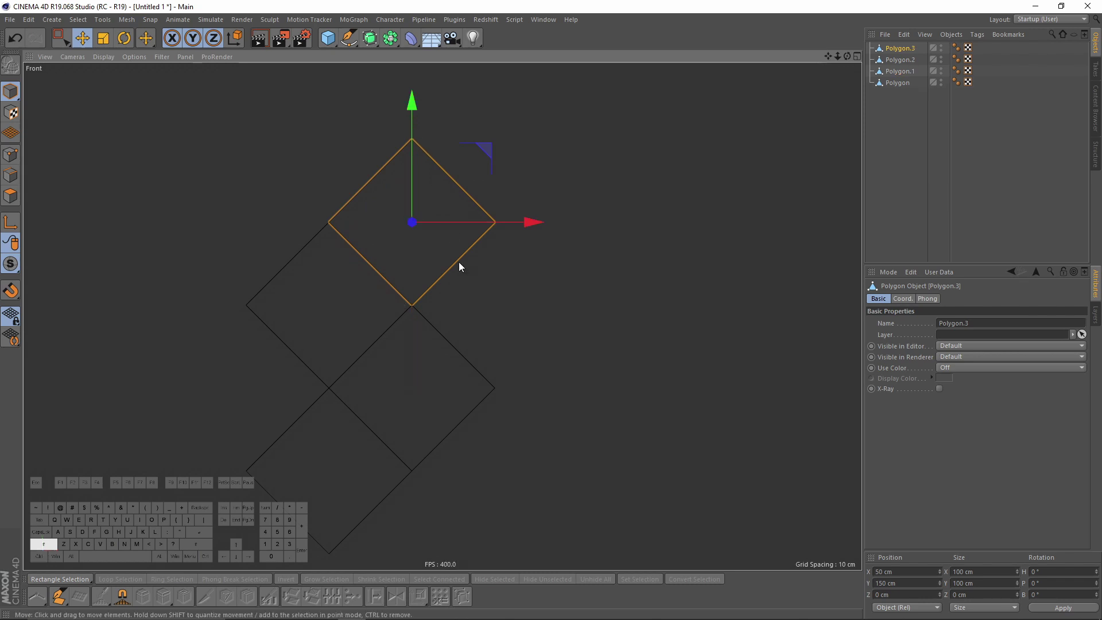
# Step: Display wireframe lines over the shaded Perspective view and merge the four diamonds using Connect Objects + Delete
pyautogui.middleClick(324, 289)
pyautogui.middleClick(287, 192)
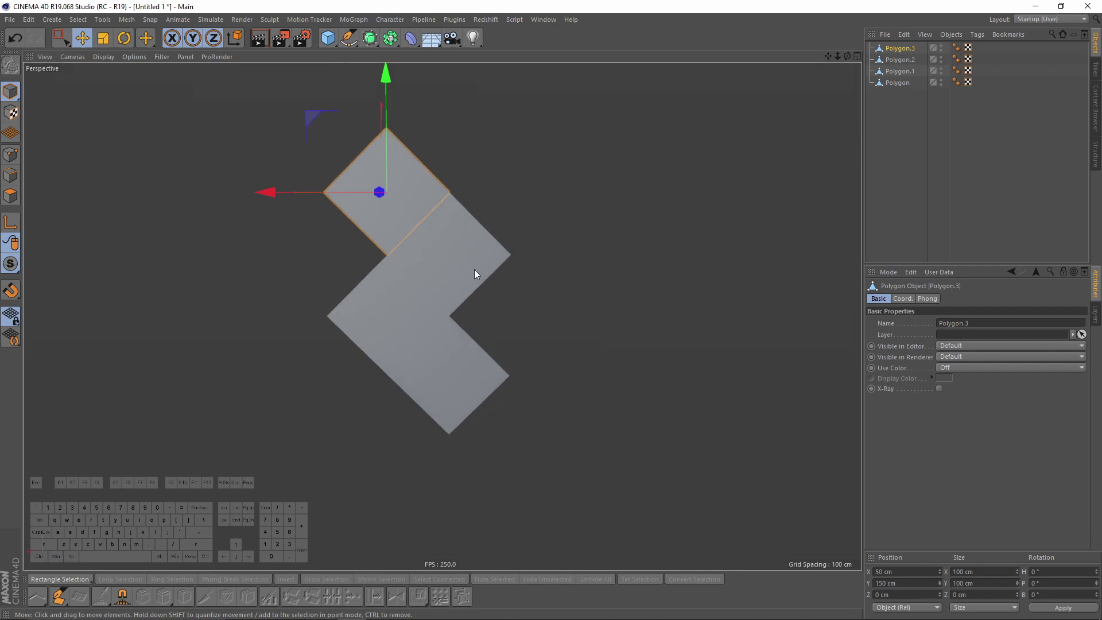
pyautogui.press('n')
pyautogui.press('b')
pyautogui.moveTo(902, 147); pyautogui.dragTo(893, 46)
pyautogui.rightClick(896, 60)
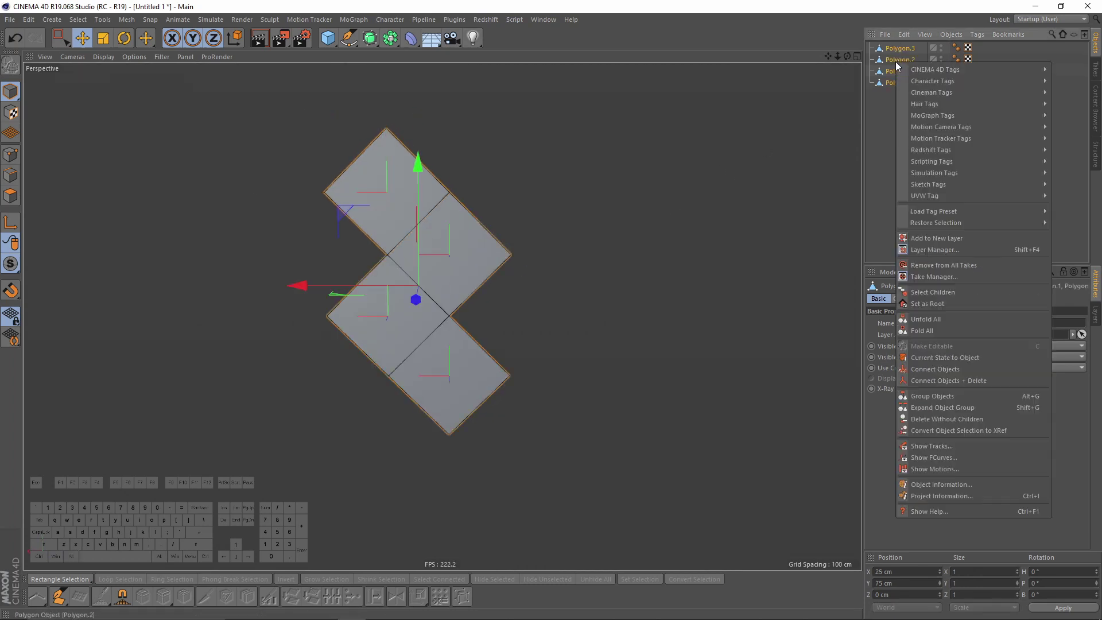
pyautogui.click(964, 380)
# Step: Select the 12 points below the two uppermost rows and move them down to about Y -72.4 cm
pyautogui.keyDown('alt'); pyautogui.moveTo(467, 211); pyautogui.dragTo(517, 206, button='middle'); pyautogui.keyUp('alt')
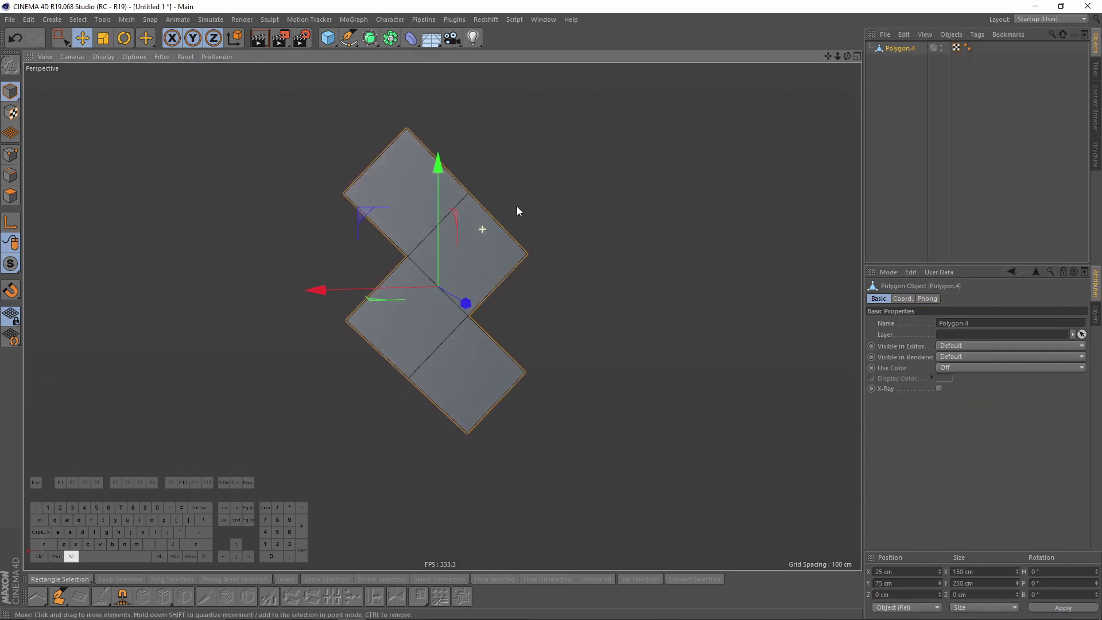
pyautogui.click(10, 154)
pyautogui.press('space')
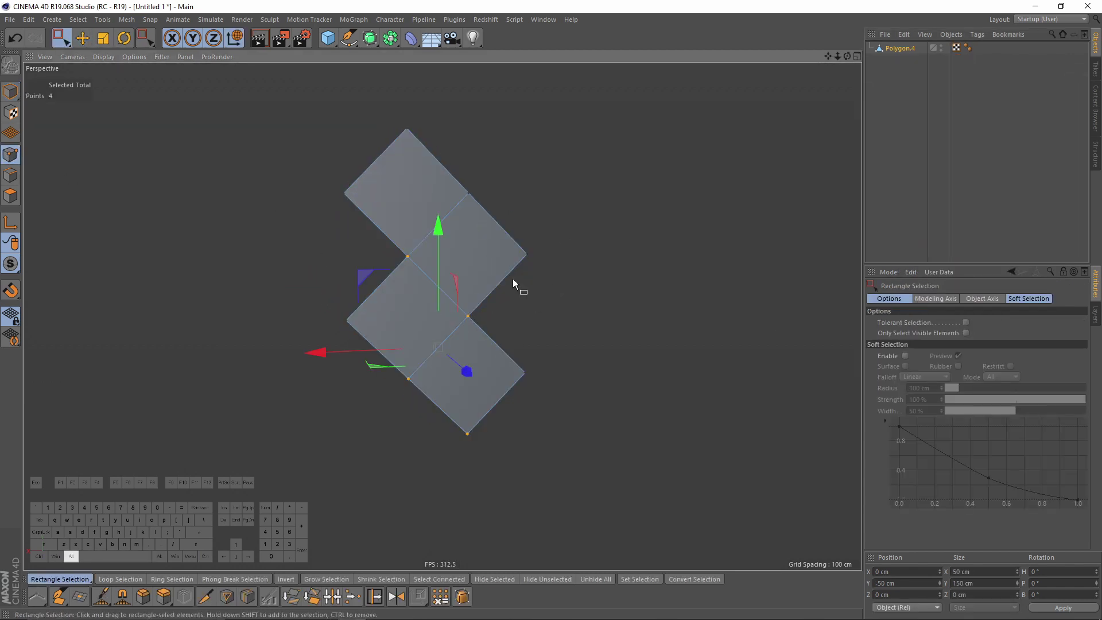
pyautogui.keyDown('alt'); pyautogui.moveTo(512, 278); pyautogui.dragTo(191, 271); pyautogui.keyUp('alt')
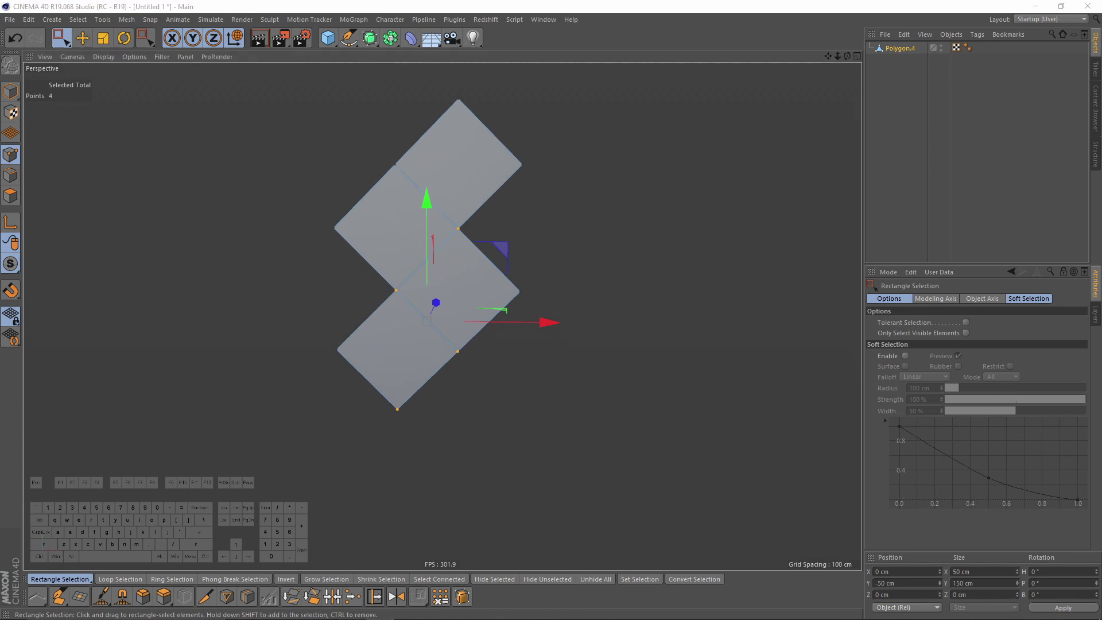
pyautogui.moveTo(287, 223); pyautogui.dragTo(582, 433)
pyautogui.keyDown('alt'); pyautogui.moveTo(578, 350); pyautogui.dragTo(529, 300, button='right'); pyautogui.keyUp('alt')
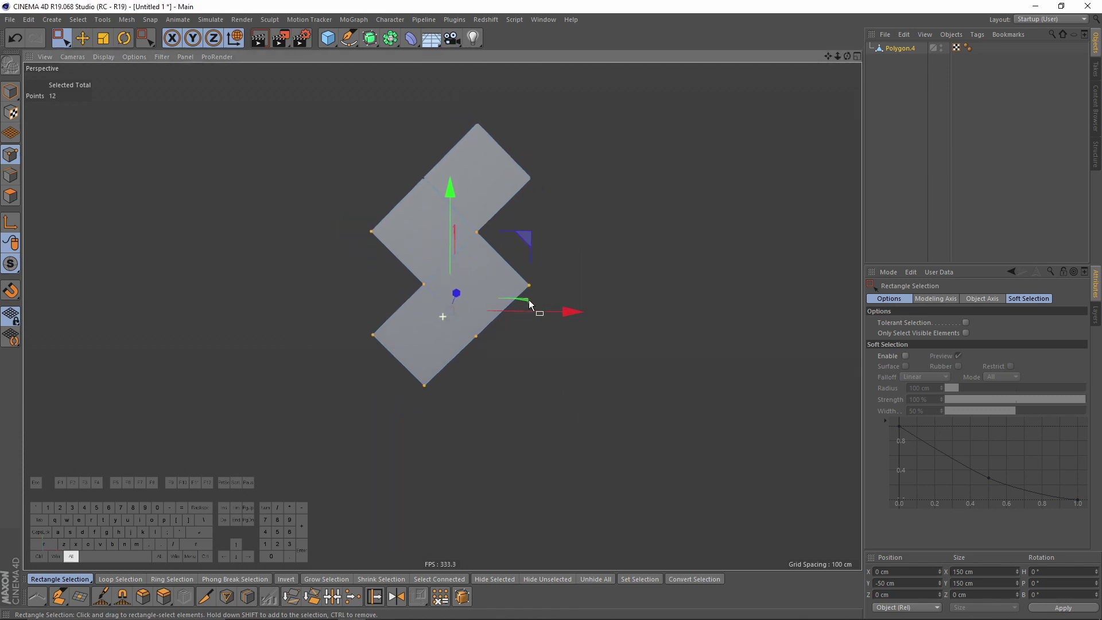
pyautogui.keyDown('alt'); pyautogui.moveTo(528, 300); pyautogui.dragTo(524, 281, button='middle'); pyautogui.keyUp('alt')
pyautogui.moveTo(445, 171); pyautogui.dragTo(448, 195)
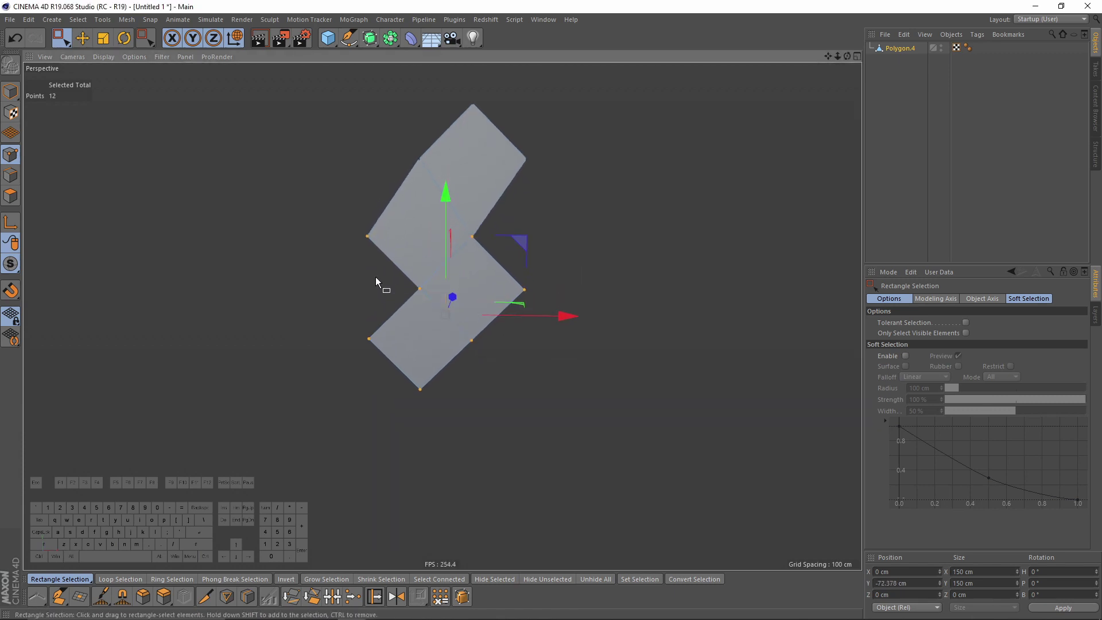
# Step: Lengthen the lower diamonds by moving progressively lower sets of points downward
pyautogui.moveTo(372, 275); pyautogui.dragTo(601, 427)
pyautogui.moveTo(362, 310); pyautogui.dragTo(531, 421)
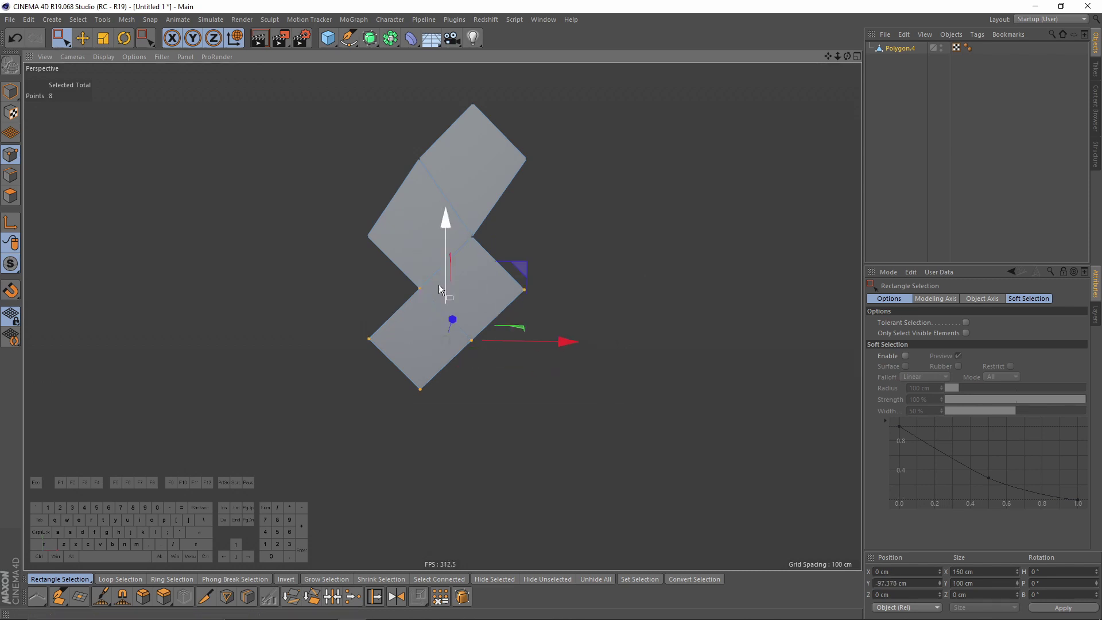
pyautogui.moveTo(449, 221)
pyautogui.mouseDown()
pyautogui.moveTo(449, 261)
pyautogui.moveTo(445, 201)
pyautogui.mouseUp()
pyautogui.moveTo(337, 266); pyautogui.dragTo(546, 378)
pyautogui.moveTo(436, 176); pyautogui.dragTo(450, 306)
# Step: Pull the lowest tip point of the diamond strip down to about Y -624.3 cm
pyautogui.keyDown('alt'); pyautogui.moveTo(453, 305); pyautogui.dragTo(459, 196, button='middle'); pyautogui.keyUp('alt')
pyautogui.moveTo(414, 326); pyautogui.dragTo(456, 348)
pyautogui.keyDown('alt'); pyautogui.moveTo(447, 255); pyautogui.dragTo(456, 192, button='middle'); pyautogui.keyUp('alt')
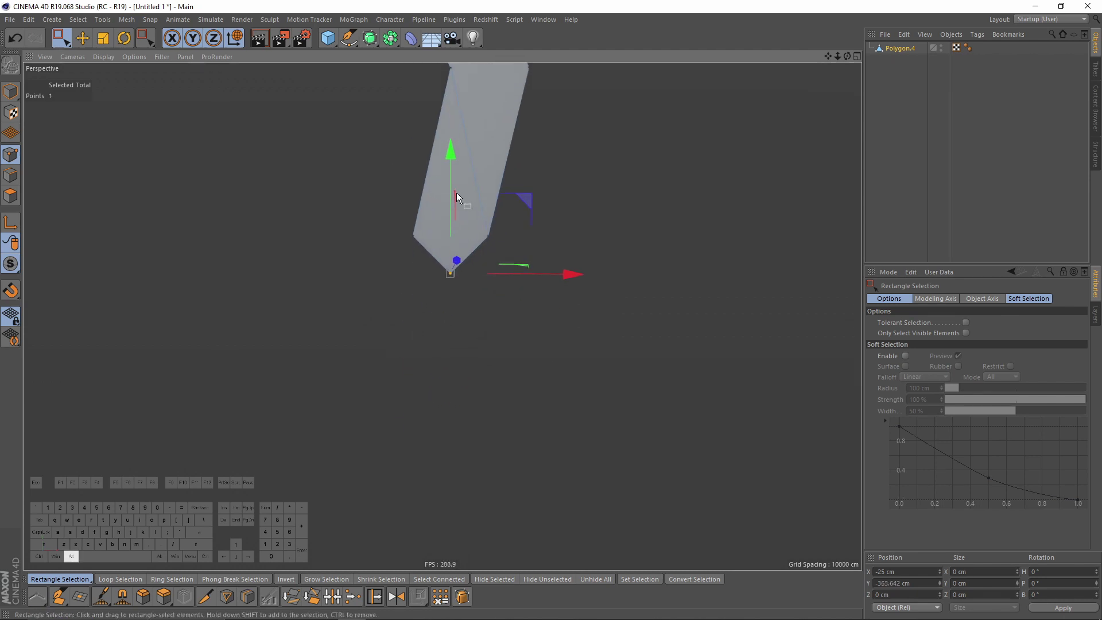
pyautogui.moveTo(451, 147); pyautogui.dragTo(462, 265)
# Step: Line-cut across the lowest diamond a little above its tip and delete the tip point for a flat bottom end
pyautogui.keyDown('alt'); pyautogui.moveTo(505, 259); pyautogui.dragTo(473, 254, button='right'); pyautogui.keyUp('alt')
pyautogui.keyDown('alt'); pyautogui.moveTo(482, 269); pyautogui.dragTo(436, 301, button='middle'); pyautogui.keyUp('alt')
pyautogui.keyDown('alt'); pyautogui.moveTo(438, 306); pyautogui.dragTo(460, 349); pyautogui.keyUp('alt')
pyautogui.rightClick(543, 359)
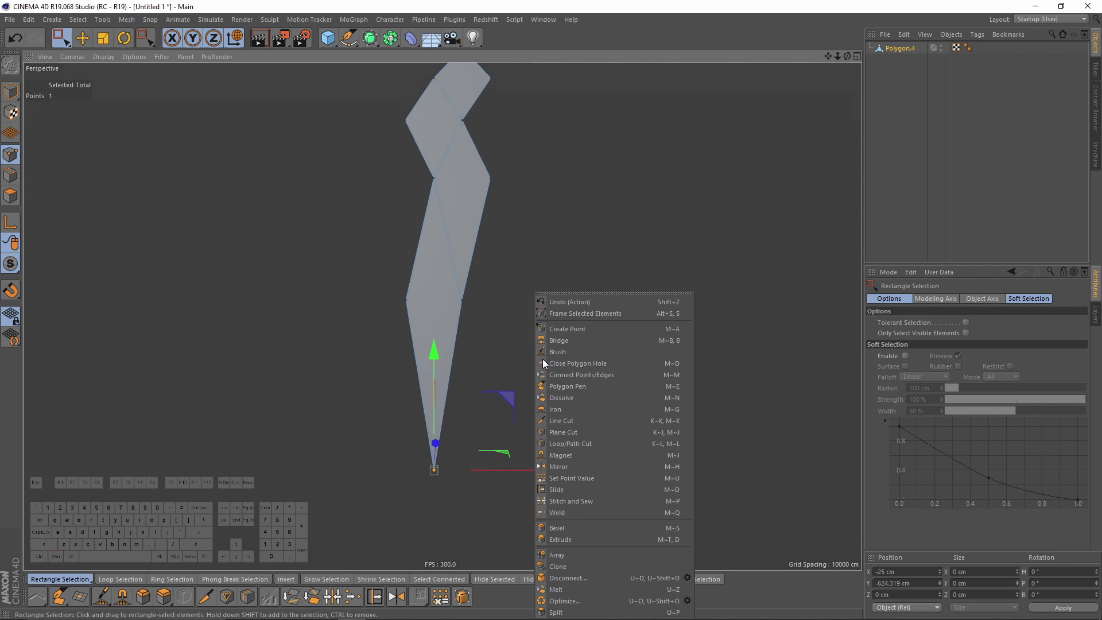
pyautogui.click(572, 420)
pyautogui.click(398, 401)
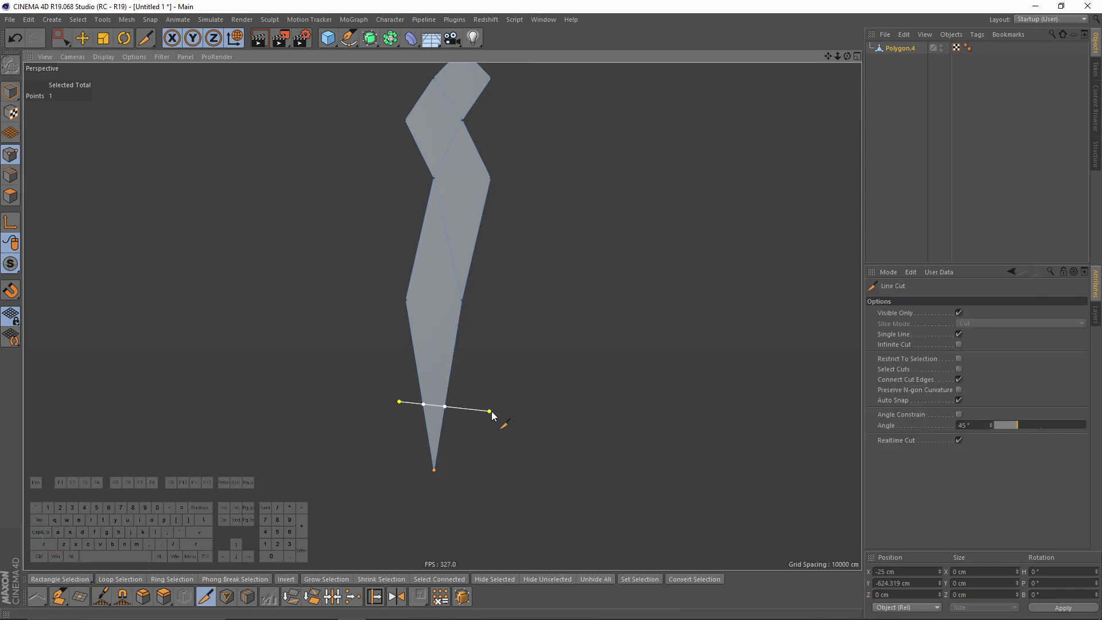
pyautogui.press('0')
pyautogui.moveTo(313, 442); pyautogui.dragTo(499, 495)
pyautogui.press('Delete')
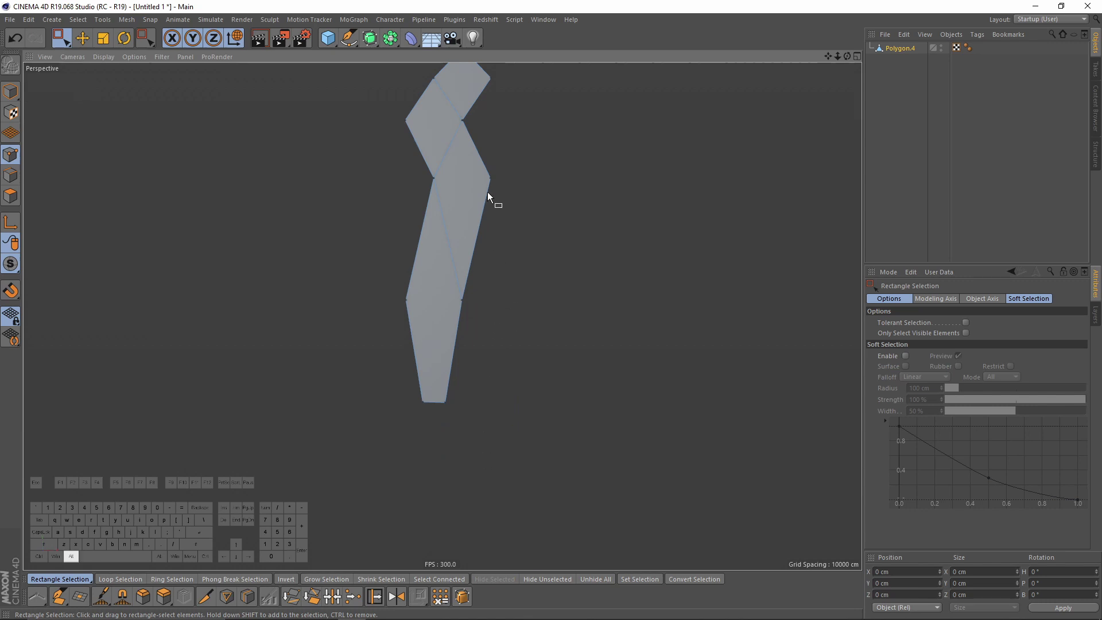
# Step: Raise the topmost tip point of the diamond strip to about Y 341.6 cm
pyautogui.keyDown('alt'); pyautogui.moveTo(487, 192); pyautogui.dragTo(477, 357, button='middle'); pyautogui.keyUp('alt')
pyautogui.moveTo(439, 208); pyautogui.dragTo(462, 225)
pyautogui.moveTo(458, 130); pyautogui.dragTo(458, 4)
pyautogui.keyDown('alt'); pyautogui.moveTo(454, 173); pyautogui.dragTo(459, 218, button='middle'); pyautogui.keyUp('alt')
# Step: Line-cut horizontally across the uppermost diamond below its tip and delete the tip point
pyautogui.rightClick(494, 203)
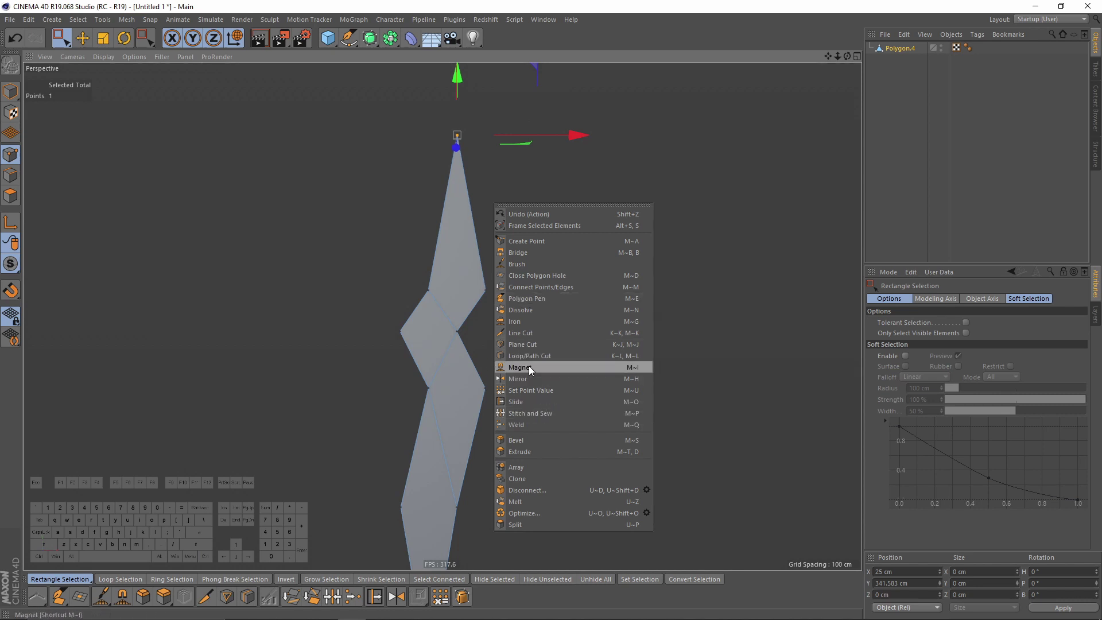
pyautogui.click(522, 333)
pyautogui.moveTo(419, 192); pyautogui.dragTo(550, 193)
pyautogui.press('space')
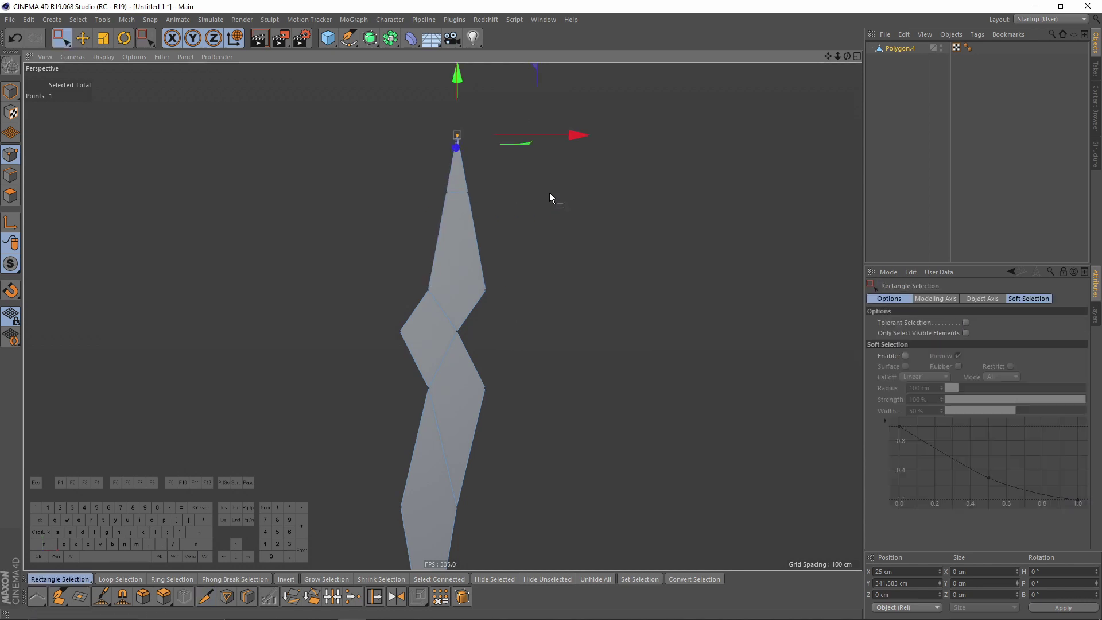
pyautogui.press('Delete')
# Step: Nudge the points of the strip's flat top edge slightly upward and return to Model mode
pyautogui.scroll(-2, 440, 184)
pyautogui.keyDown('alt'); pyautogui.moveTo(477, 298); pyautogui.dragTo(541, 246, button='middle'); pyautogui.keyUp('alt')
pyautogui.moveTo(472, 124); pyautogui.dragTo(549, 173)
pyautogui.moveTo(518, 99); pyautogui.dragTo(517, 94)
pyautogui.keyDown('alt'); pyautogui.moveTo(508, 209); pyautogui.dragTo(480, 246, button='middle'); pyautogui.keyUp('alt')
pyautogui.keyDown('alt'); pyautogui.moveTo(480, 246); pyautogui.dragTo(508, 271); pyautogui.keyUp('alt')
pyautogui.click(6, 92)
pyautogui.keyDown('alt'); pyautogui.moveTo(488, 257); pyautogui.dragTo(465, 212, button='middle'); pyautogui.keyUp('alt')
pyautogui.keyDown('alt'); pyautogui.moveTo(465, 211); pyautogui.dragTo(437, 207); pyautogui.keyUp('alt')
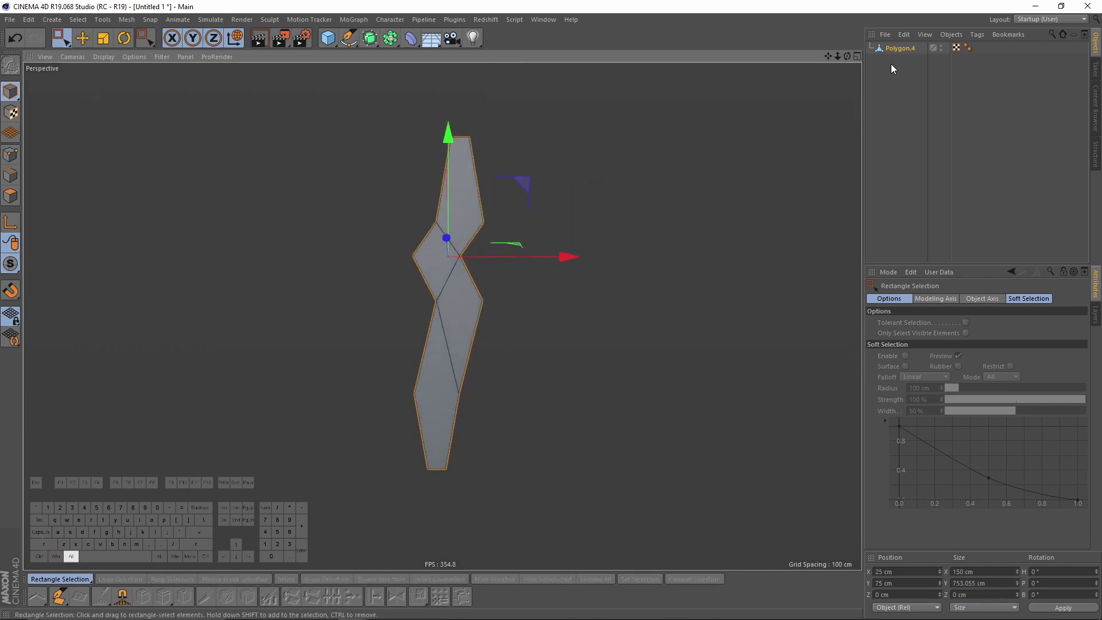
# Step: Place the diamond strip inside a MoGraph Cloner and darken the clone colour to a value of 27%
pyautogui.keyDown('alt'); pyautogui.moveTo(591, 178); pyautogui.dragTo(527, 168, button='middle'); pyautogui.keyUp('alt')
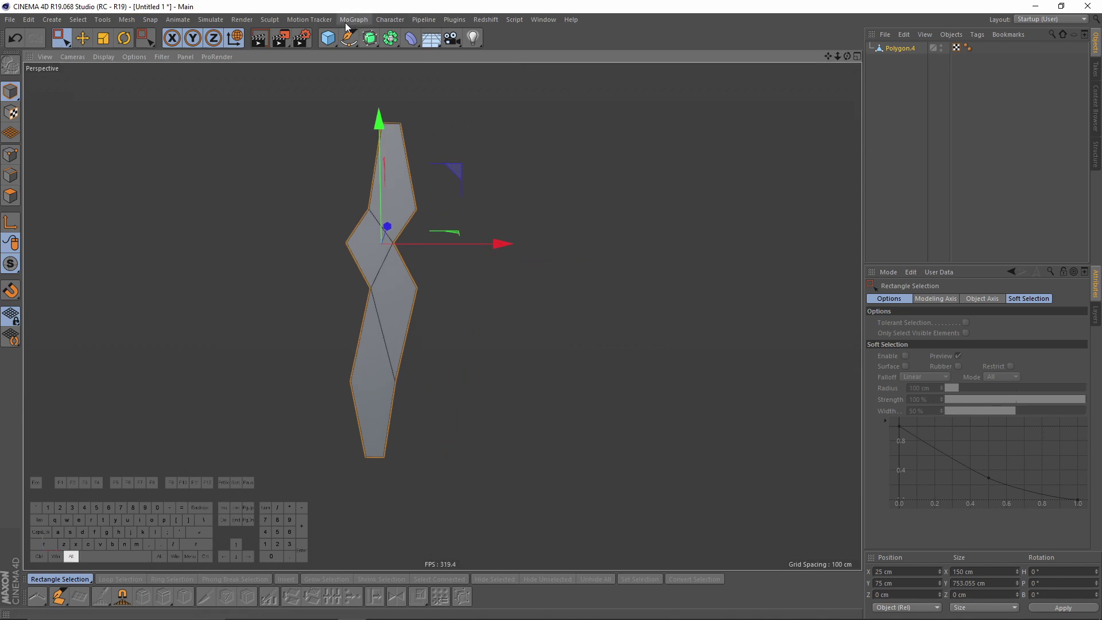
pyautogui.click(354, 20)
pyautogui.keyDown('alt'); pyautogui.click(370, 145); pyautogui.keyUp('alt')
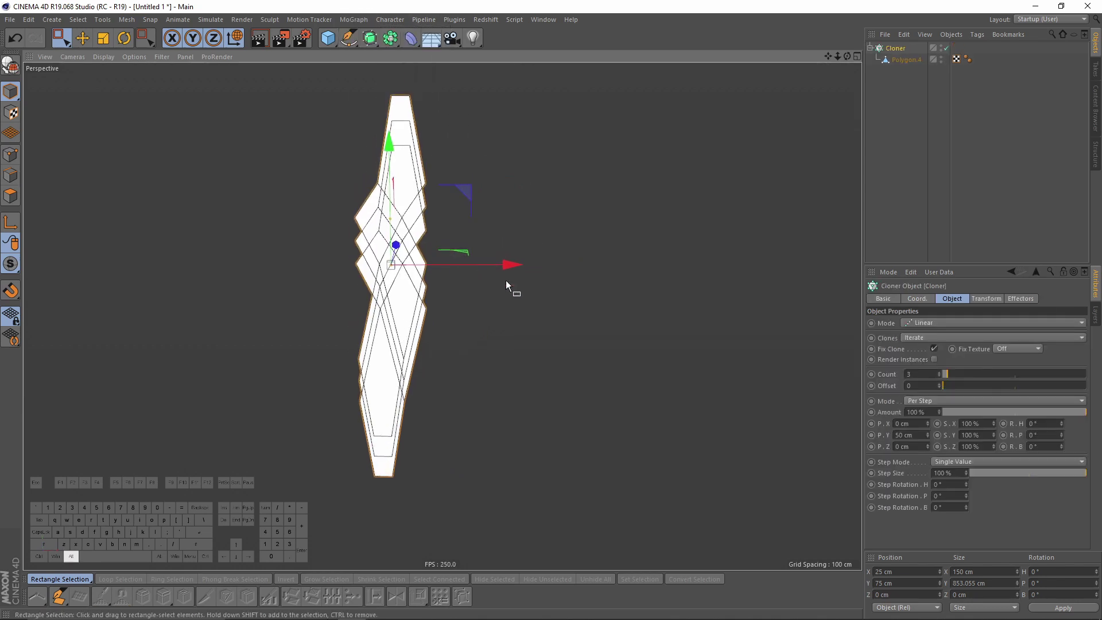
pyautogui.click(985, 299)
pyautogui.click(1000, 427)
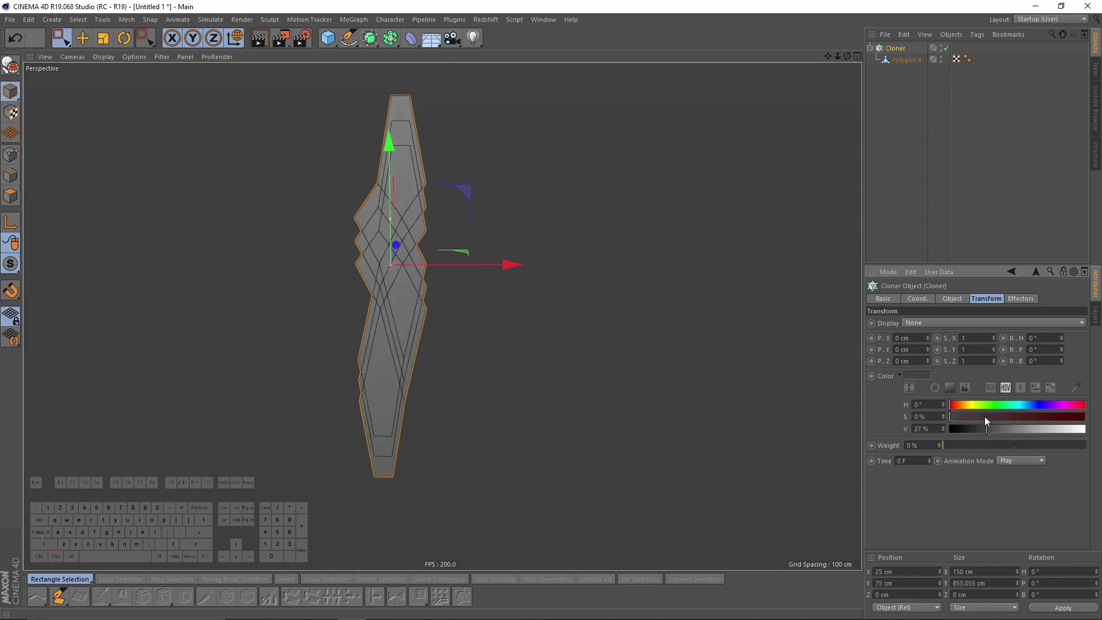
# Step: Set the linear Cloner's per-step offset to 100 cm in X and 0 cm in Y
pyautogui.click(952, 298)
pyautogui.press('Return')
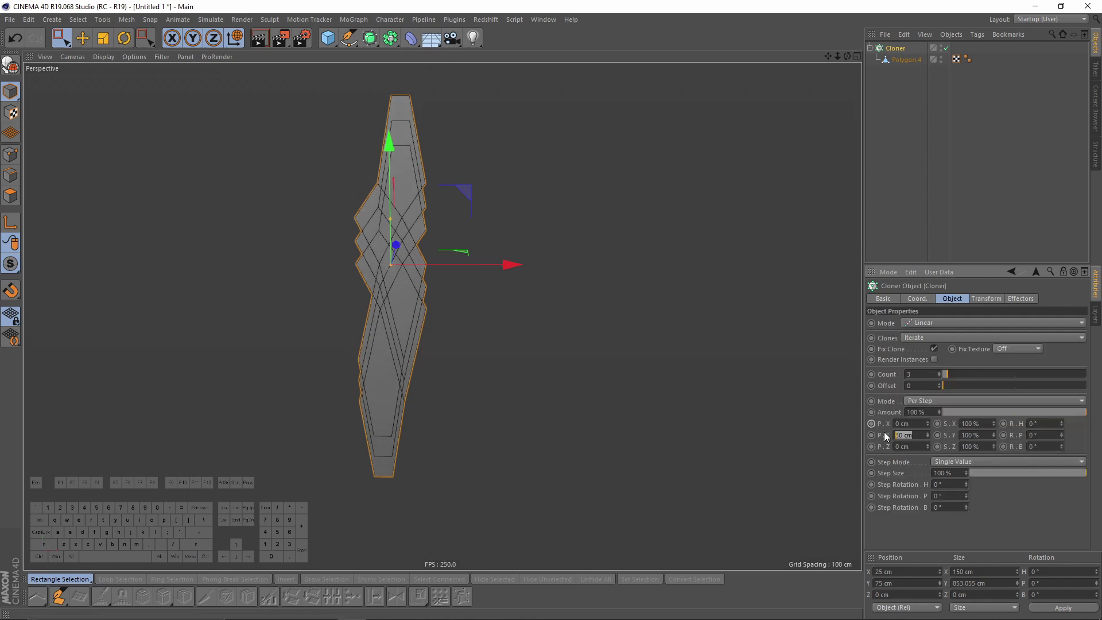
pyautogui.keyDown('alt'); pyautogui.moveTo(788, 343); pyautogui.dragTo(800, 363); pyautogui.keyUp('alt')
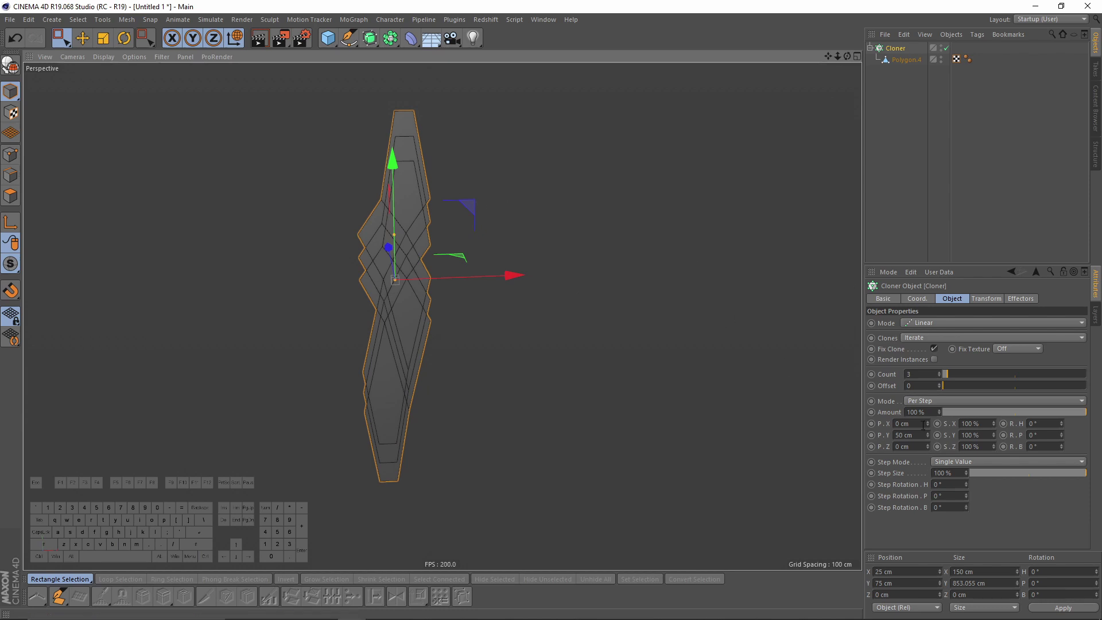
pyautogui.moveTo(920, 435)
pyautogui.mouseDown()
pyautogui.moveTo(878, 439)
pyautogui.moveTo(925, 424)
pyautogui.mouseUp()
pyautogui.write('0')
pyautogui.press('Return')
pyautogui.click(905, 424)
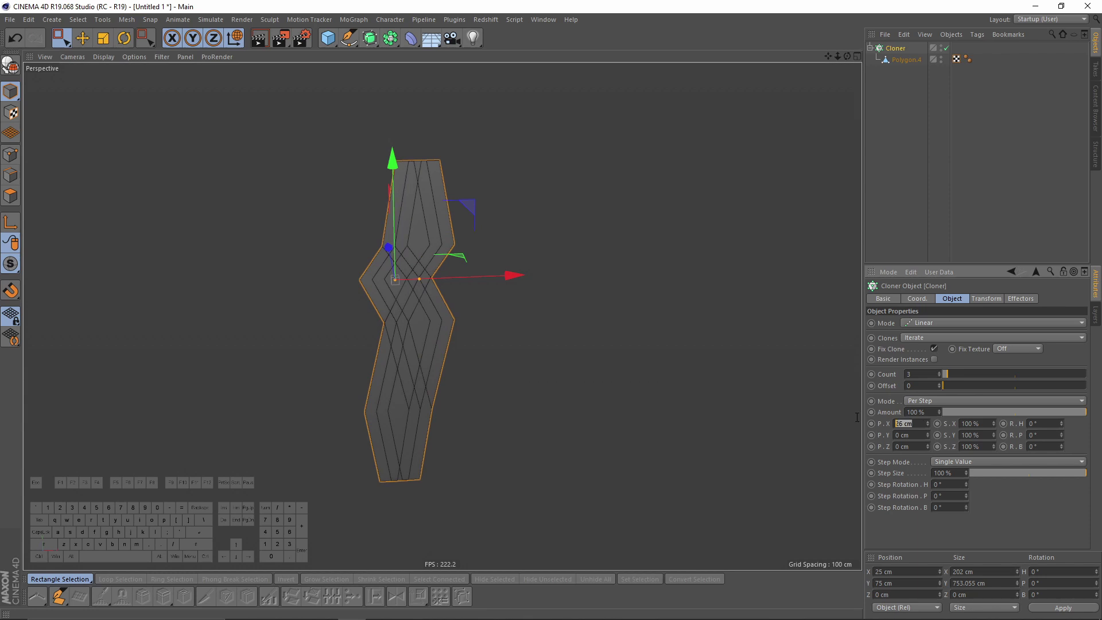
pyautogui.write('100')
pyautogui.press('Return')
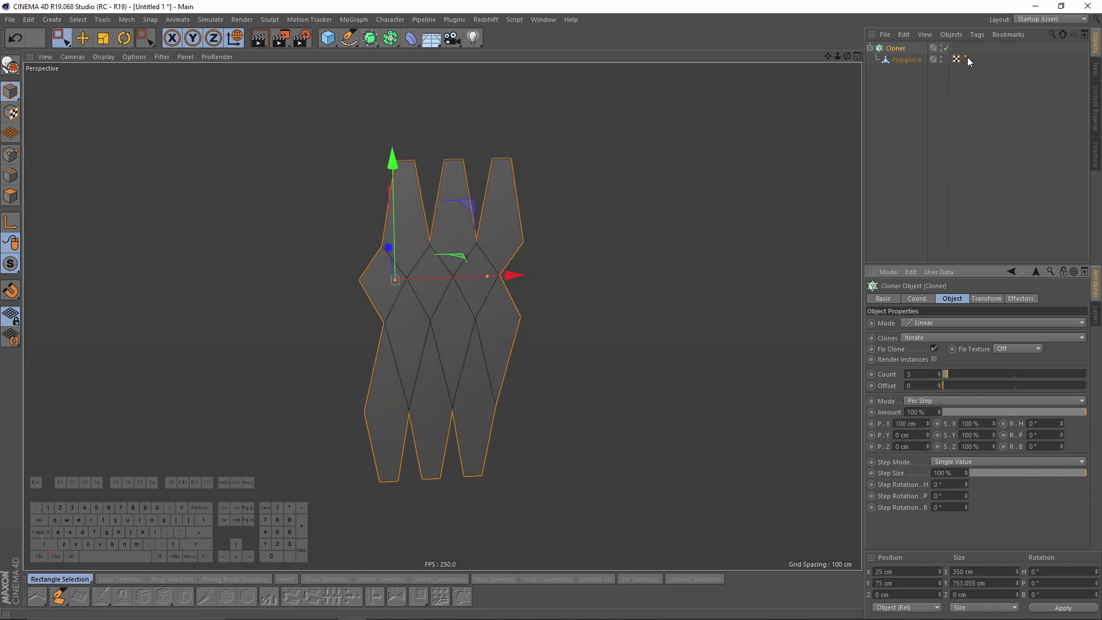
pyautogui.click(410, 38)
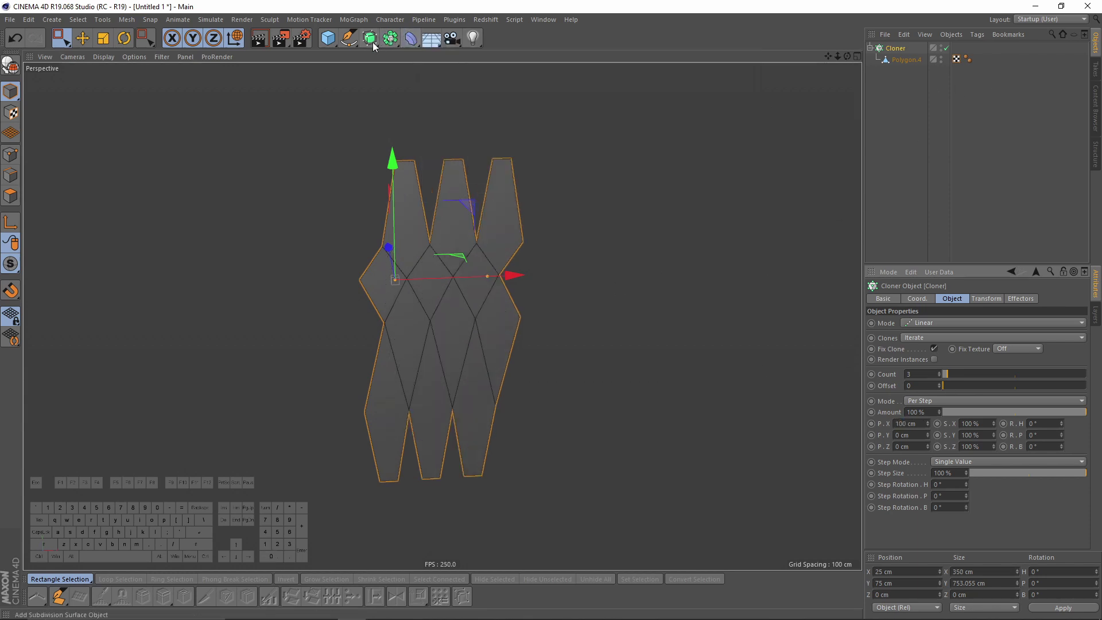
pyautogui.click(327, 38)
pyautogui.click(505, 81)
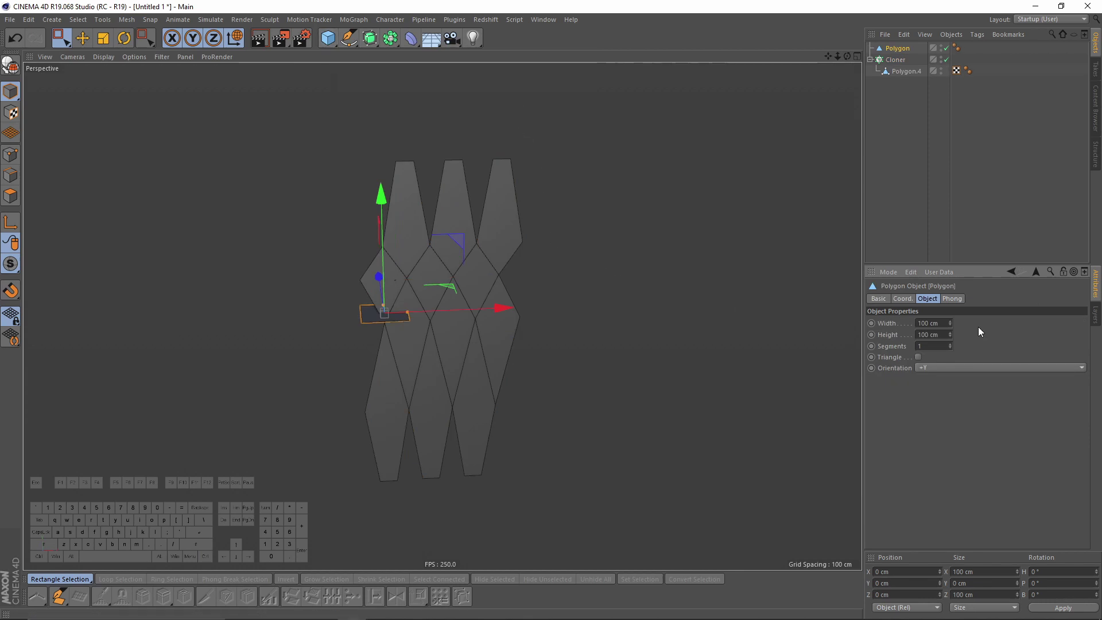
pyautogui.click(945, 323)
pyautogui.press('Tab')
pyautogui.press('BackSpace')
pyautogui.click(911, 49)
pyautogui.press('Delete')
# Step: Set the Cloner's count to 7
pyautogui.click(895, 51)
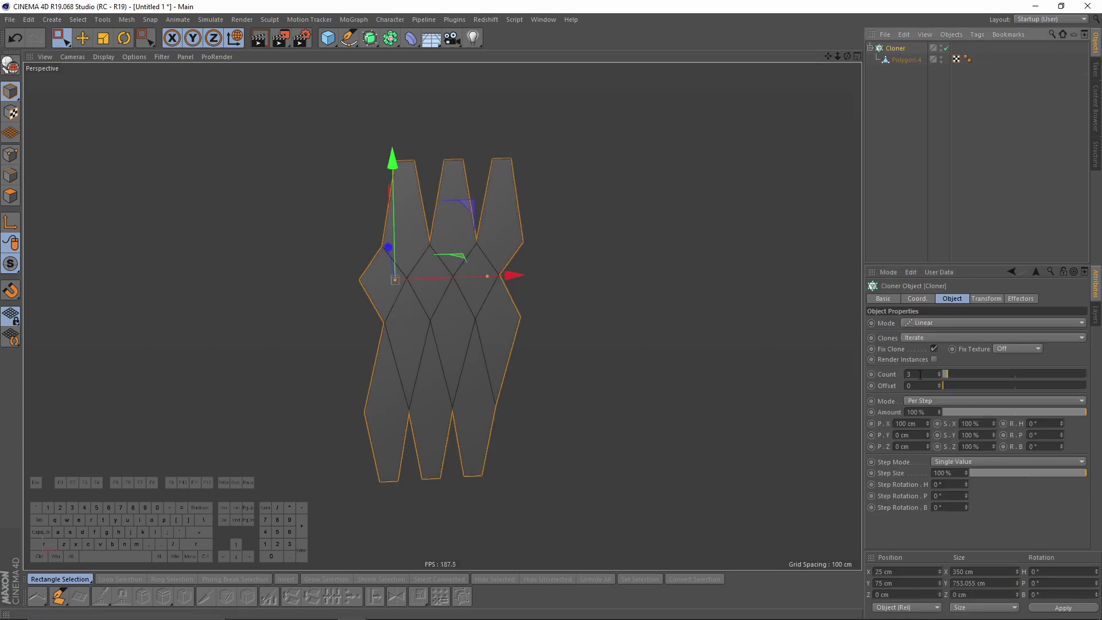
pyautogui.moveTo(917, 374); pyautogui.dragTo(855, 376)
pyautogui.write('7')
pyautogui.press('Return')
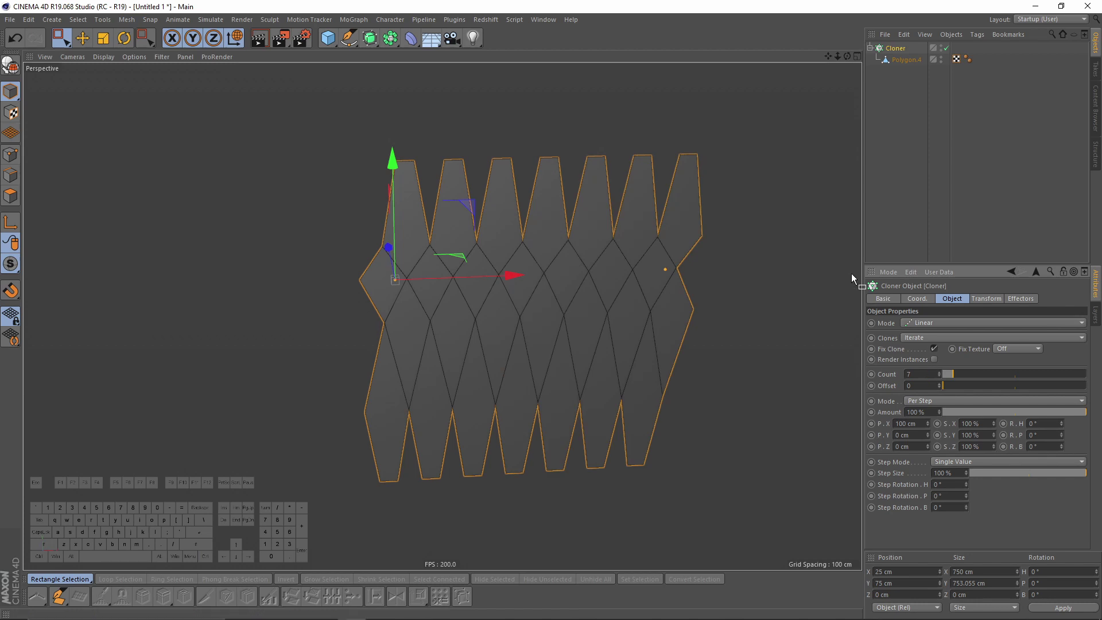
# Step: Nest the Cloner inside a Connect object and add a Bend deformer to the scene
pyautogui.keyDown('alt'); pyautogui.moveTo(701, 223); pyautogui.dragTo(655, 221, button='middle'); pyautogui.keyUp('alt')
pyautogui.click(870, 48)
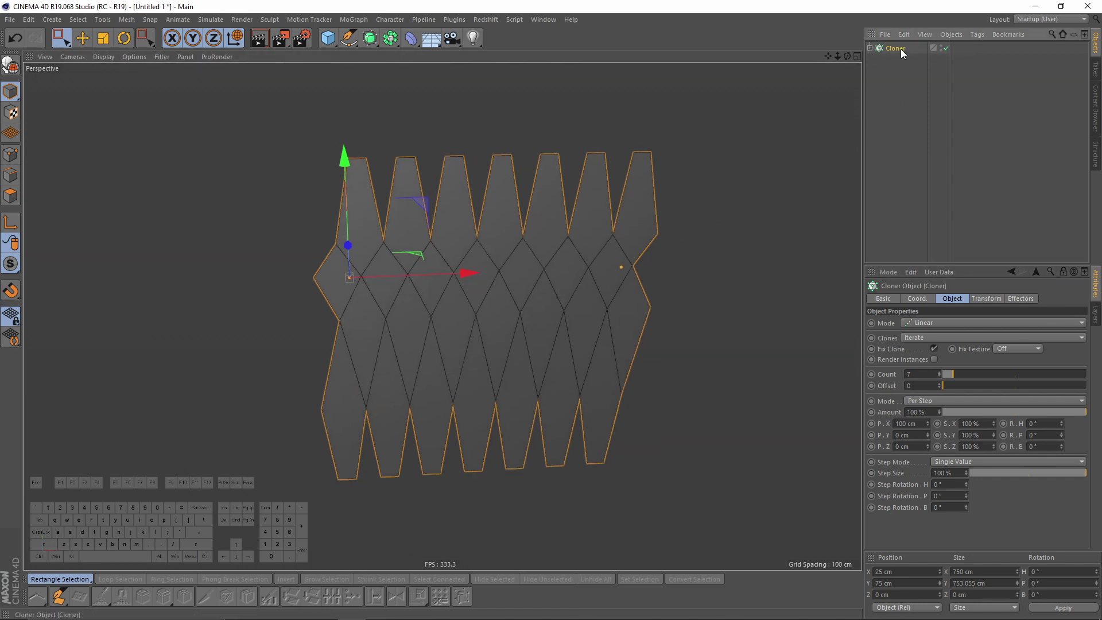
pyautogui.keyDown('alt'); pyautogui.click(390, 38); pyautogui.keyUp('alt')
pyautogui.keyDown('alt'); pyautogui.moveTo(536, 85); pyautogui.dragTo(532, 81); pyautogui.keyUp('alt')
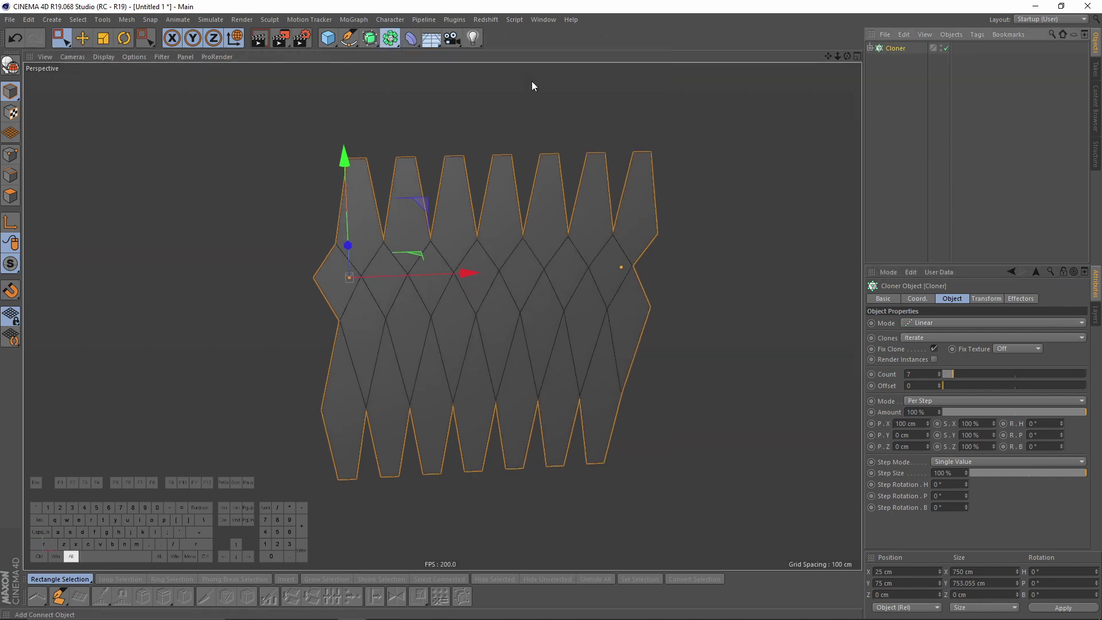
pyautogui.moveTo(411, 38); pyautogui.dragTo(453, 54)
pyautogui.keyDown('alt'); pyautogui.moveTo(488, 239); pyautogui.dragTo(617, 298); pyautogui.keyUp('alt')
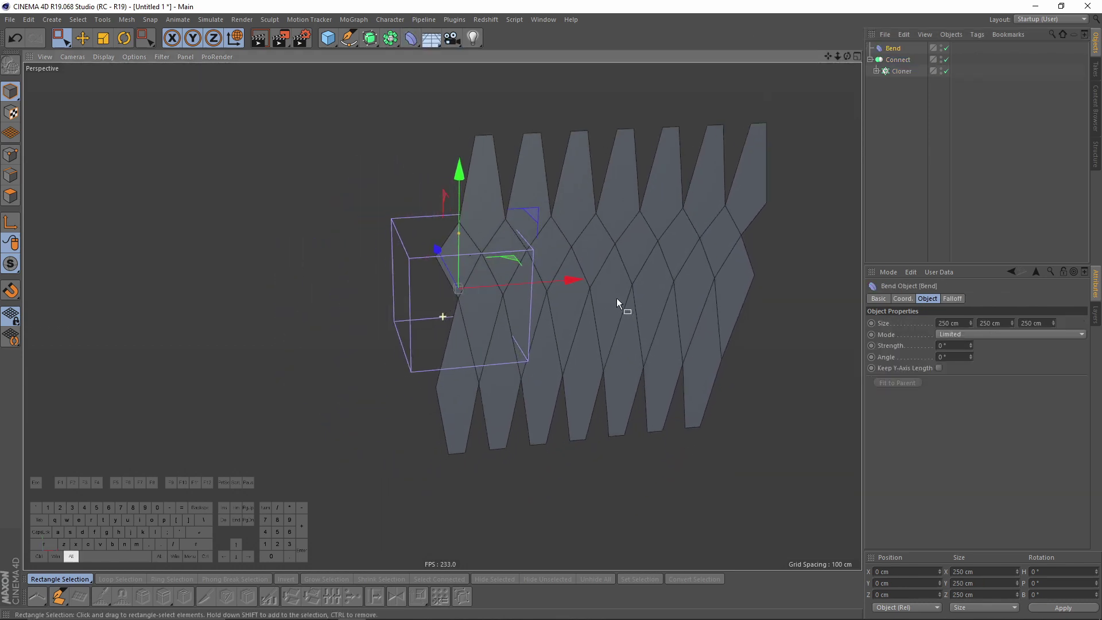
# Step: Rotate the Bend deformer to 90° pitch and 90° bank so it bends the strips horizontally
pyautogui.moveTo(971, 344); pyautogui.dragTo(998, 342)
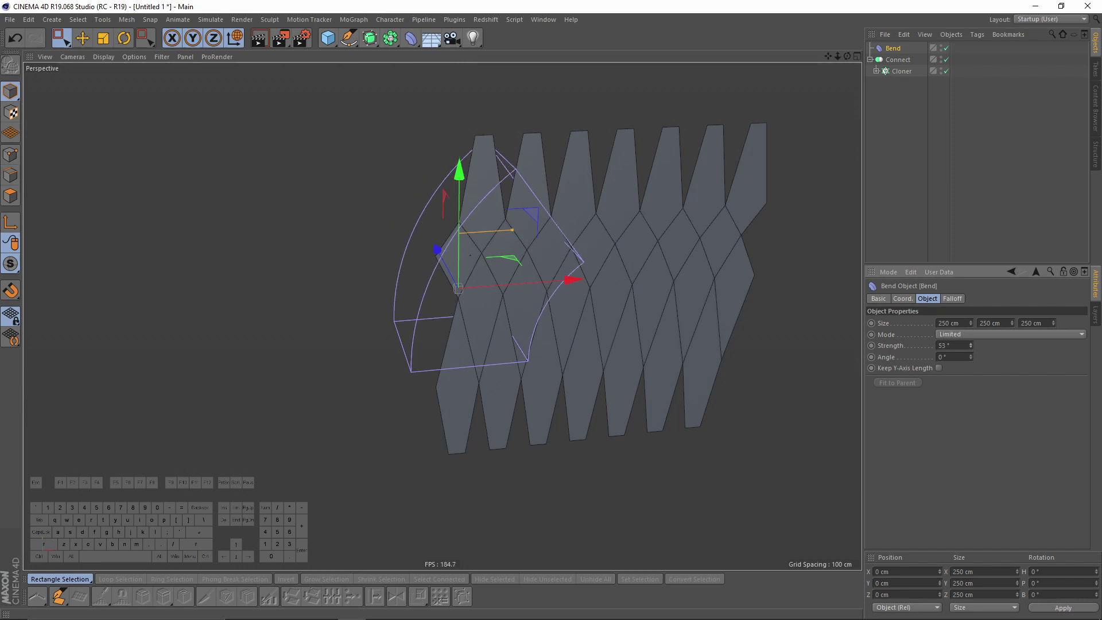
pyautogui.hotkey('ctrl', 'z')
pyautogui.press('r')
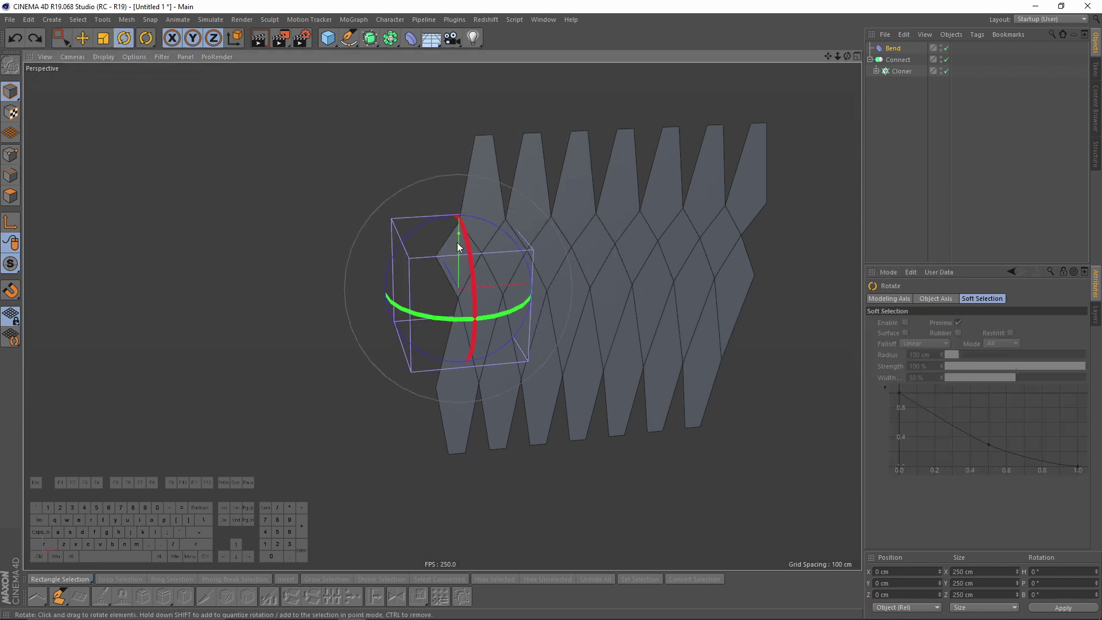
pyautogui.moveTo(457, 242); pyautogui.dragTo(501, 360)
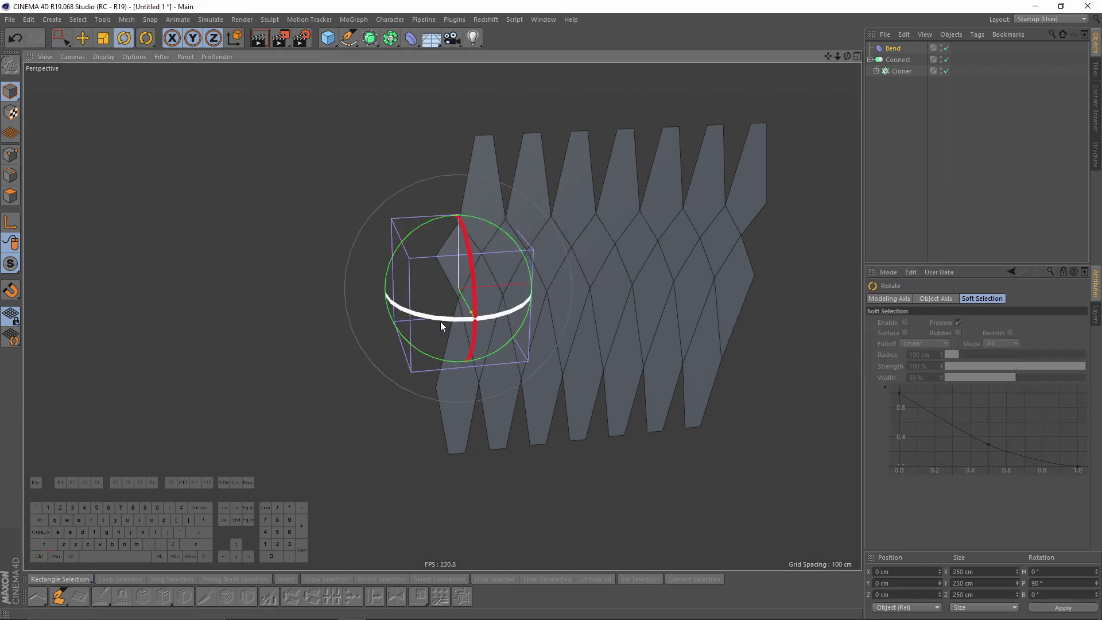
pyautogui.keyDown('shift'); pyautogui.moveTo(441, 322); pyautogui.dragTo(567, 302); pyautogui.keyUp('shift')
pyautogui.click(893, 49)
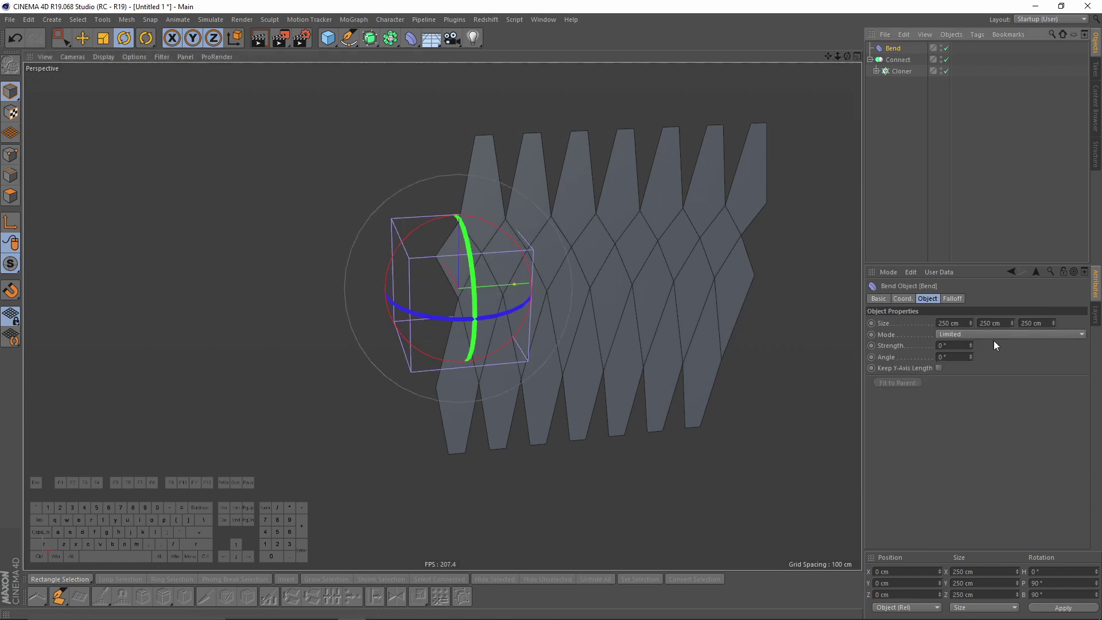
pyautogui.moveTo(970, 345); pyautogui.dragTo(970, 276)
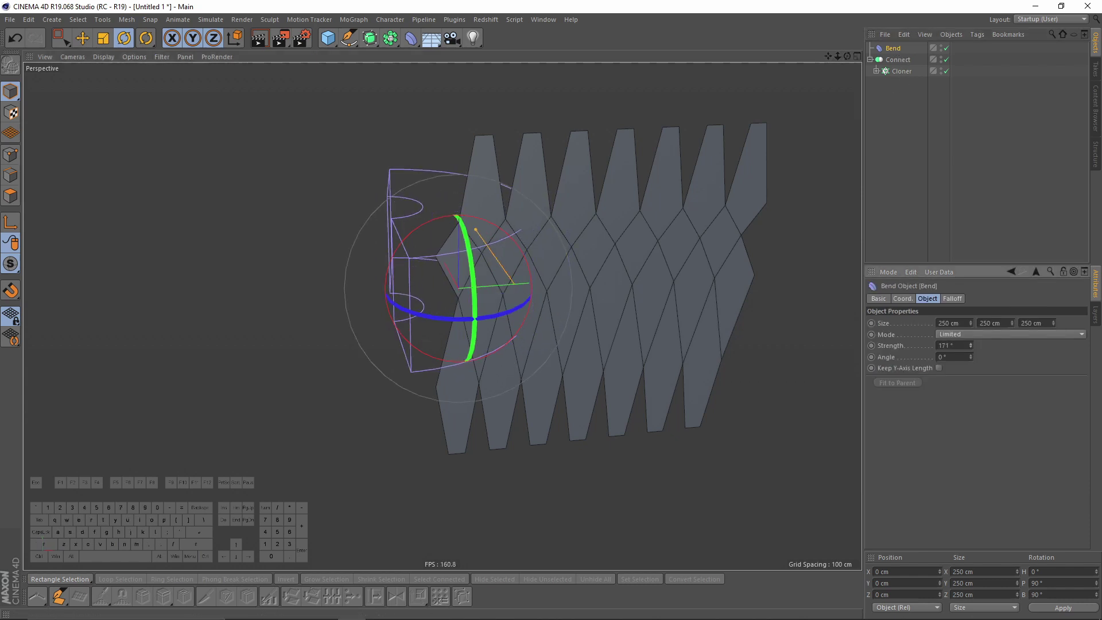
pyautogui.hotkey('ctrl', 'z')
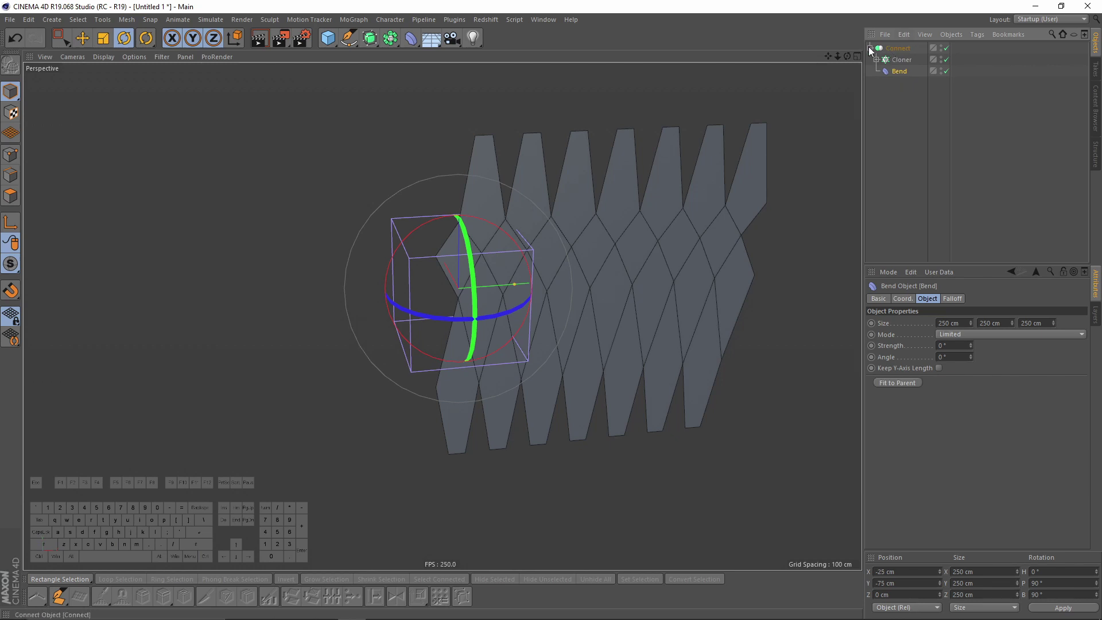
# Step: Fit the Bend deformer to its Connect parent and set its strength to 386° to wrap the strips into a tube
pyautogui.click(870, 49)
pyautogui.click(897, 49)
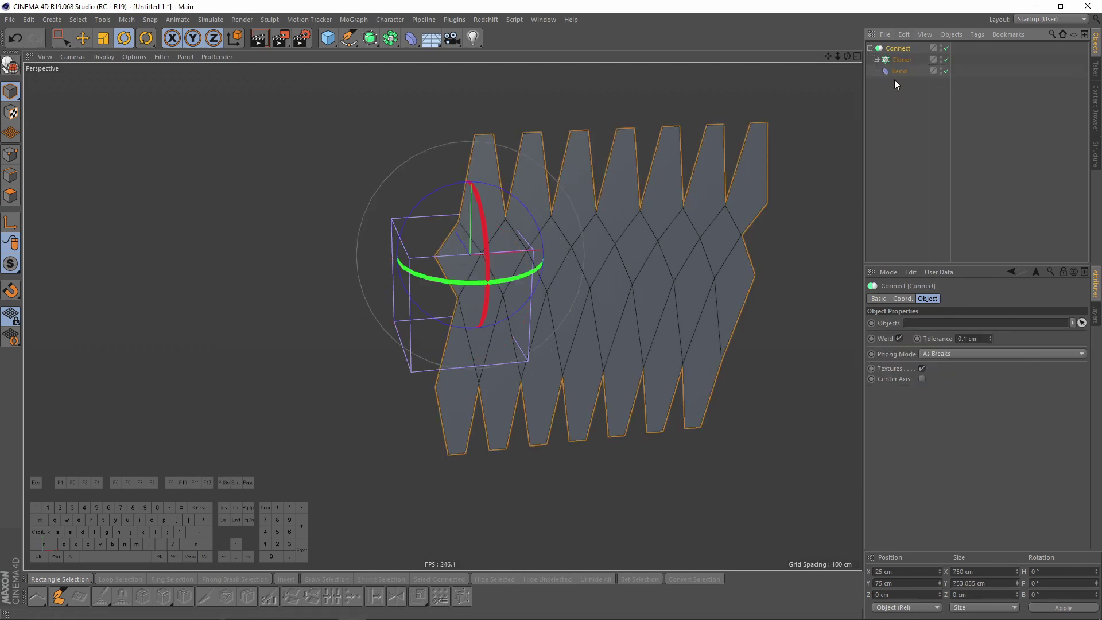
pyautogui.click(898, 71)
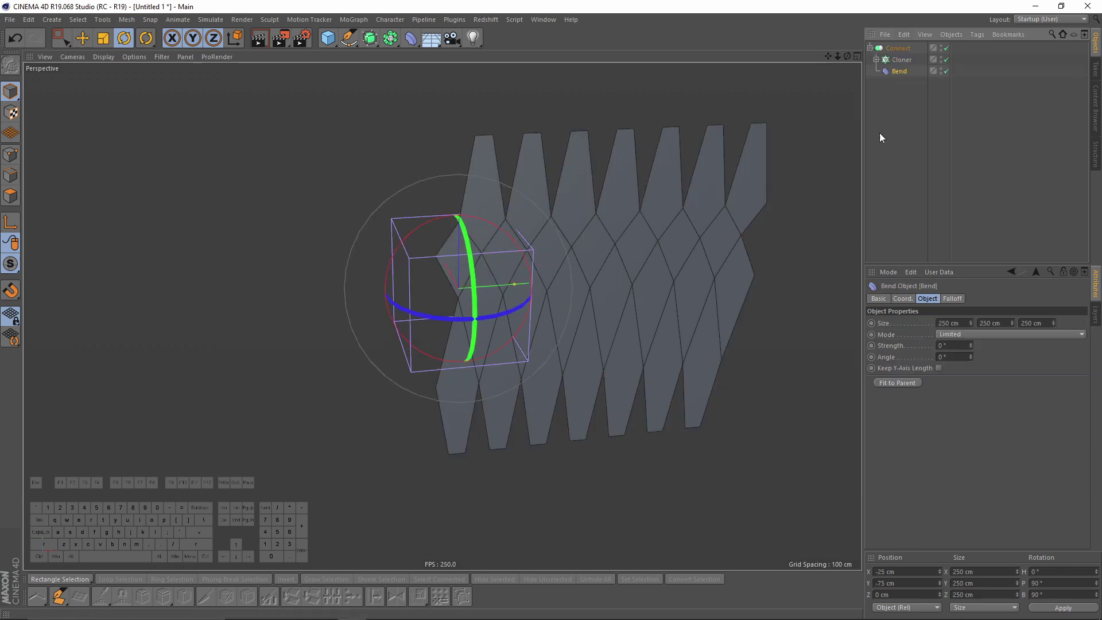
pyautogui.click(898, 383)
pyautogui.moveTo(970, 346); pyautogui.dragTo(1033, 346)
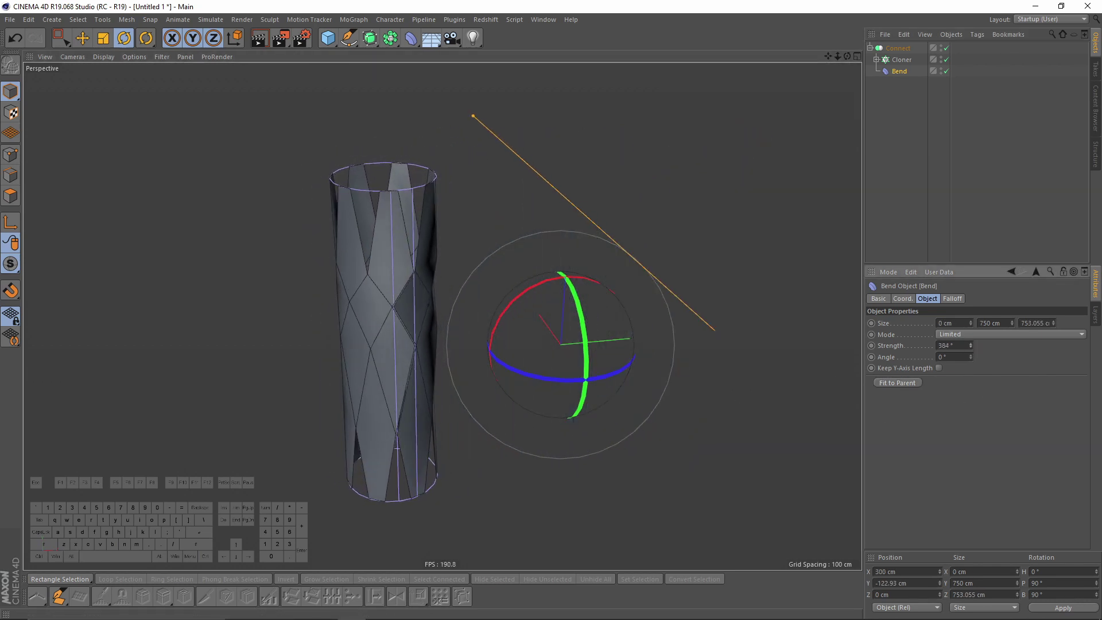
pyautogui.scroll(5, 412, 355)
pyautogui.click(973, 343)
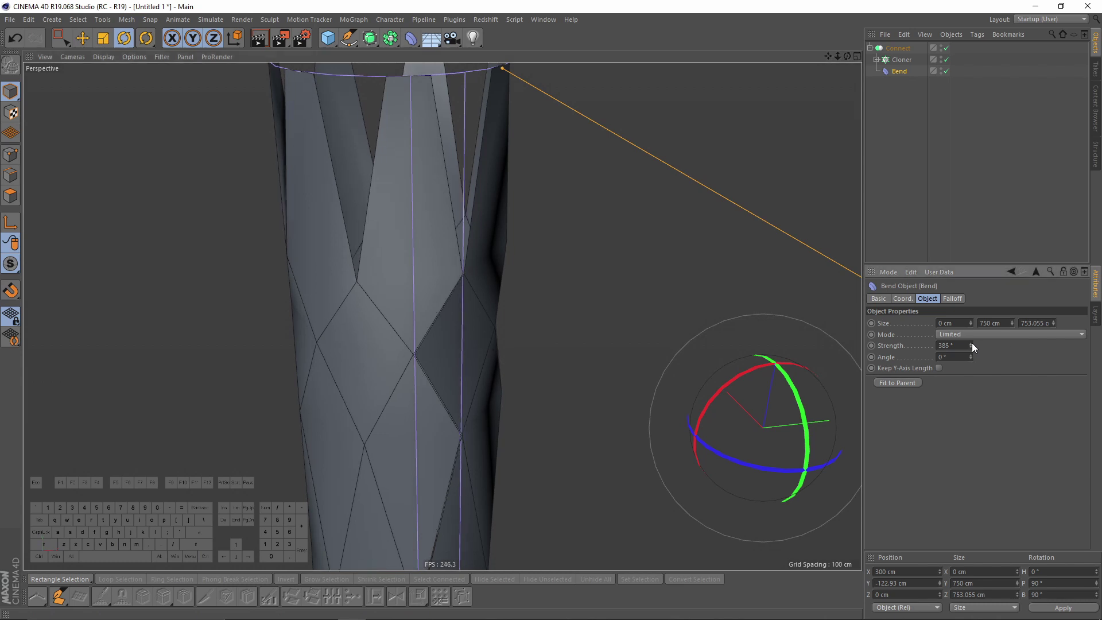
pyautogui.click(971, 343)
# Step: Examine the tube's seam up close and from several sides to check how the diamond edges meet
pyautogui.scroll(6, 570, 288)
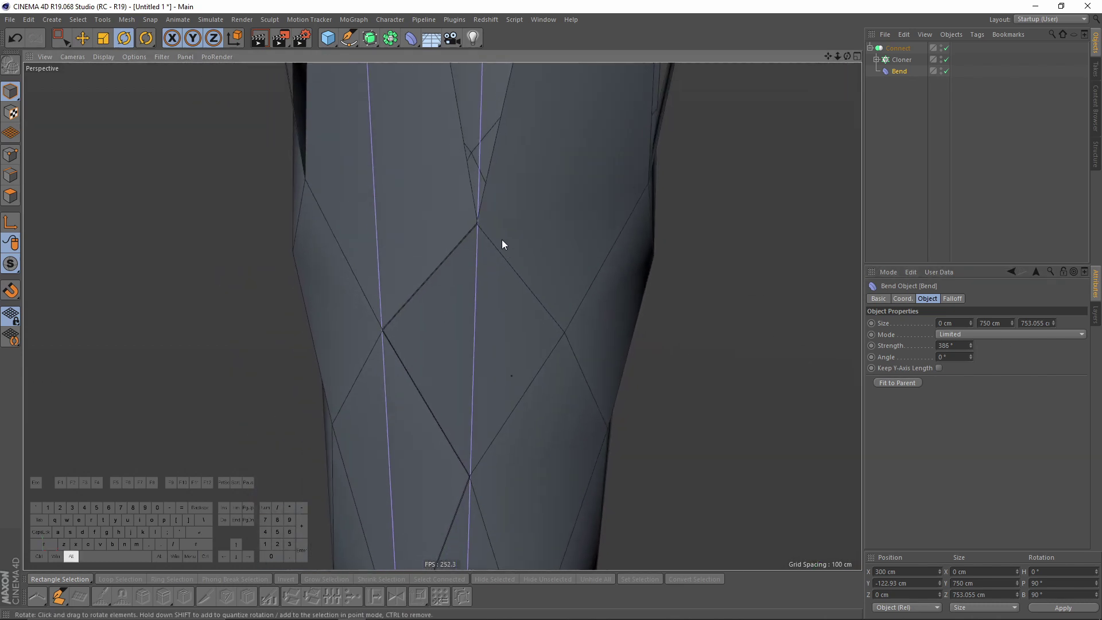
pyautogui.keyDown('alt'); pyautogui.moveTo(502, 239); pyautogui.dragTo(479, 209); pyautogui.keyUp('alt')
pyautogui.keyDown('alt'); pyautogui.moveTo(480, 209); pyautogui.dragTo(479, 289, button='right'); pyautogui.keyUp('alt')
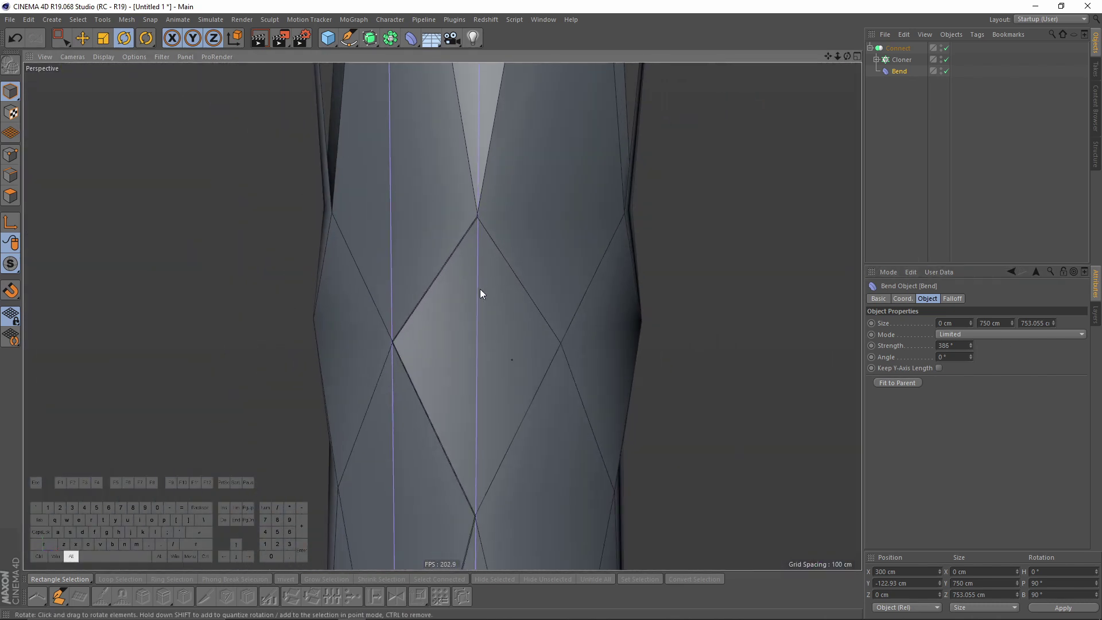
pyautogui.keyDown('alt'); pyautogui.moveTo(480, 471); pyautogui.dragTo(490, 258, button='middle'); pyautogui.keyUp('alt')
pyautogui.keyDown('alt'); pyautogui.moveTo(492, 291); pyautogui.dragTo(510, 290); pyautogui.keyUp('alt')
pyautogui.keyDown('alt'); pyautogui.moveTo(511, 290); pyautogui.dragTo(407, 330, button='right'); pyautogui.keyUp('alt')
pyautogui.keyDown('alt'); pyautogui.moveTo(406, 330); pyautogui.dragTo(490, 392); pyautogui.keyUp('alt')
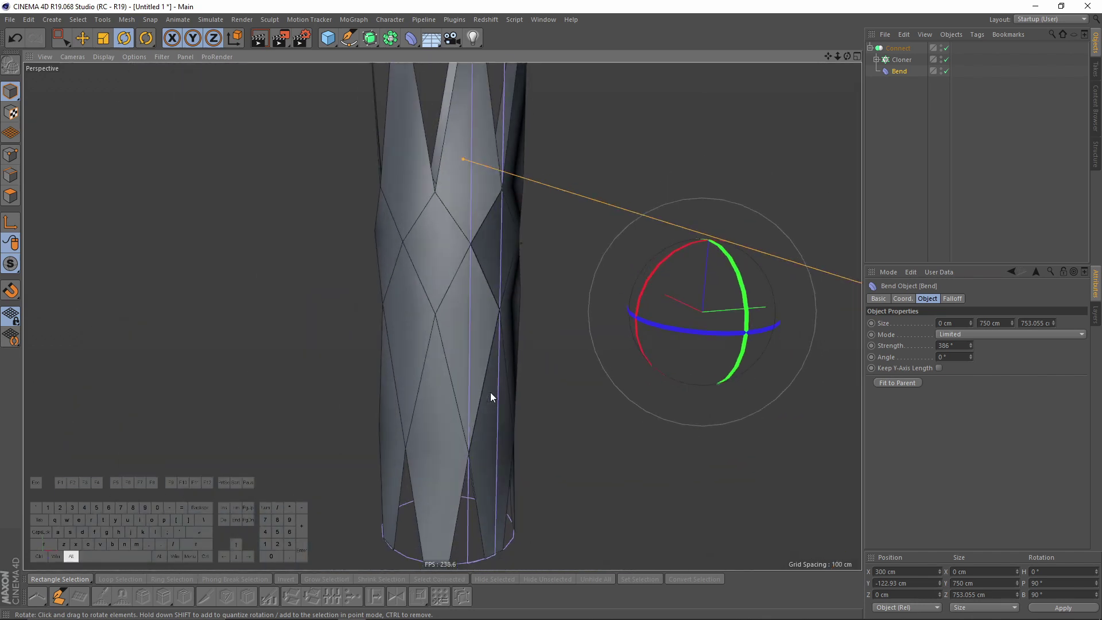
pyautogui.keyDown('alt'); pyautogui.moveTo(490, 393); pyautogui.dragTo(449, 424, button='right'); pyautogui.keyUp('alt')
pyautogui.keyDown('alt'); pyautogui.moveTo(448, 424); pyautogui.dragTo(451, 355); pyautogui.keyUp('alt')
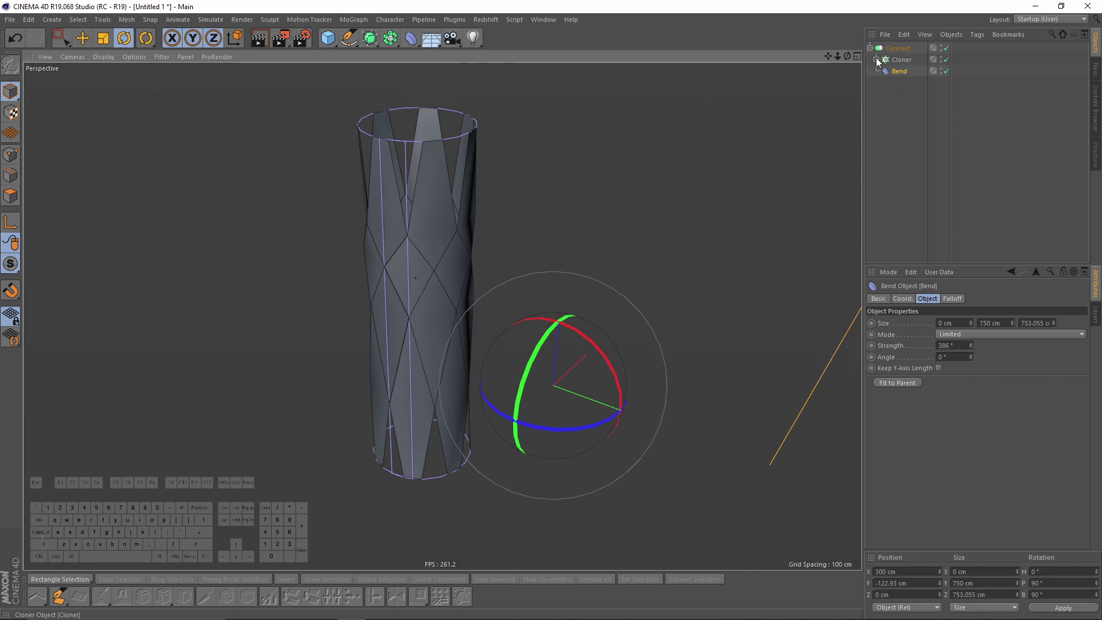
# Step: Subdivide the diamond strip's polygons inside the Cloner twice to give the tube a finer mesh
pyautogui.click(876, 60)
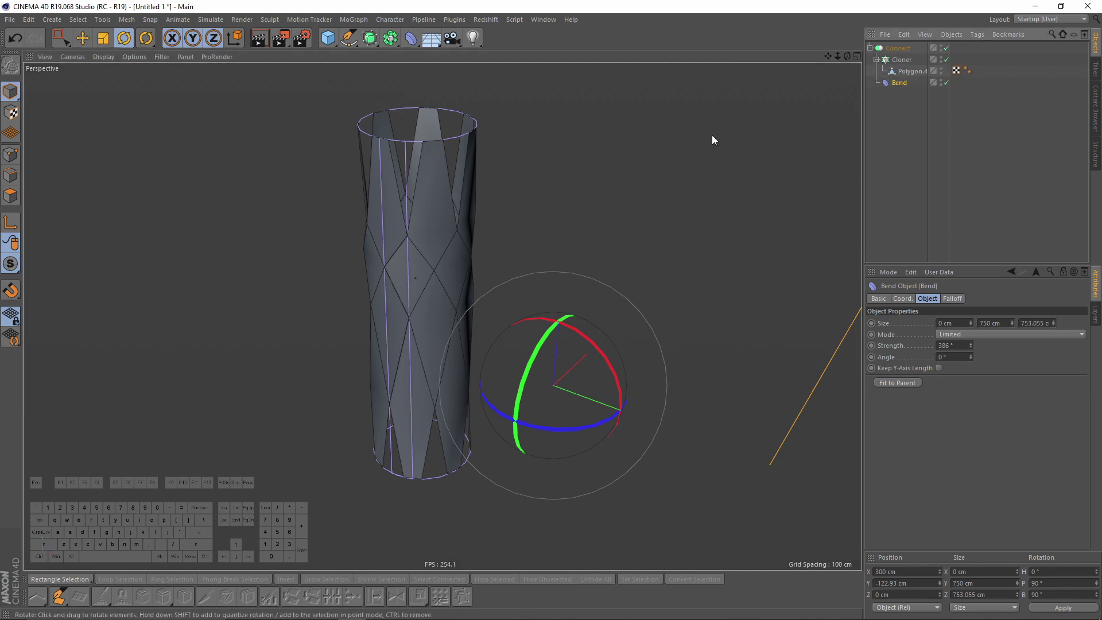
pyautogui.click(911, 71)
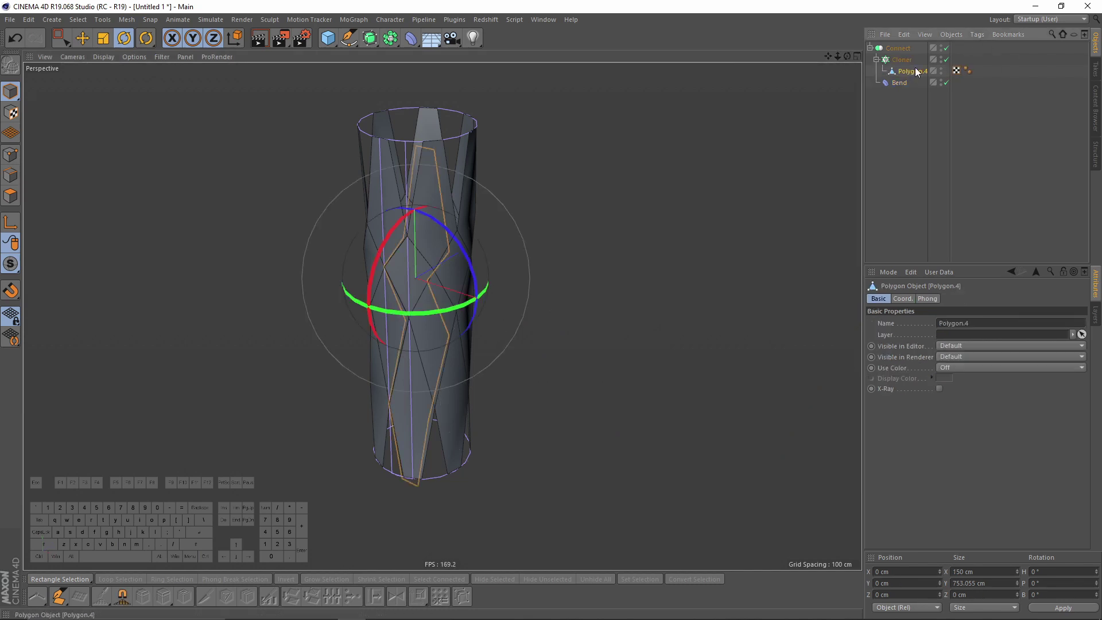
pyautogui.click(10, 196)
pyautogui.keyDown('alt'); pyautogui.moveTo(447, 288); pyautogui.dragTo(530, 299); pyautogui.keyUp('alt')
pyautogui.rightClick(647, 235)
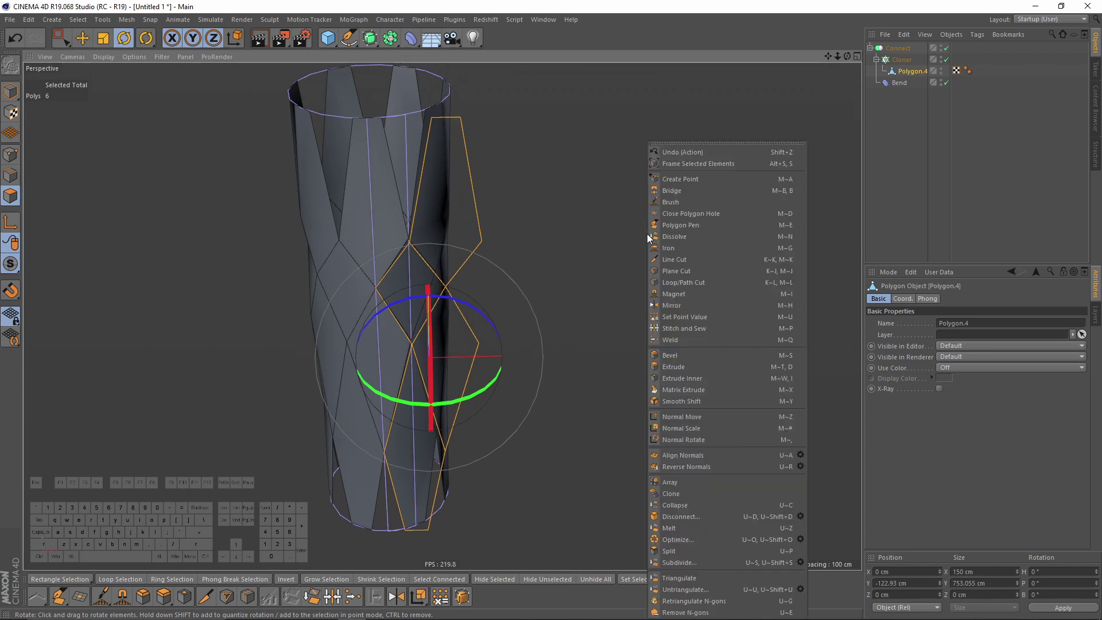
pyautogui.click(689, 563)
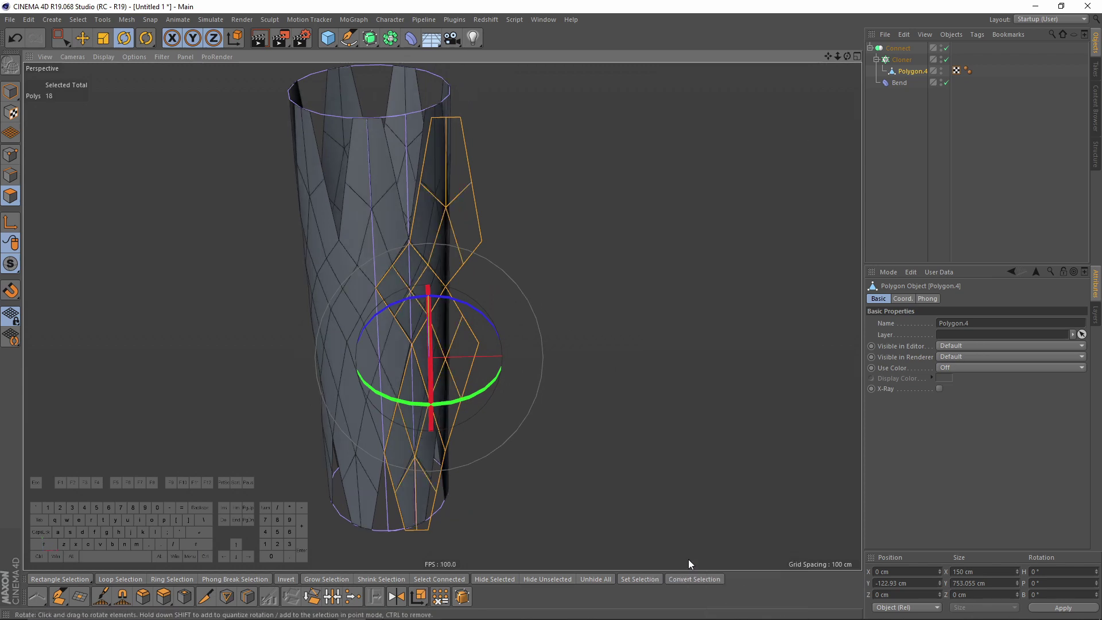
pyautogui.moveTo(632, 300)
pyautogui.keyDown('alt'); pyautogui.mouseDown()
pyautogui.moveTo(605, 262)
pyautogui.moveTo(601, 291)
pyautogui.moveTo(649, 212)
pyautogui.moveTo(647, 260)
pyautogui.mouseUp(); pyautogui.keyUp('alt')
pyautogui.rightClick(647, 261)
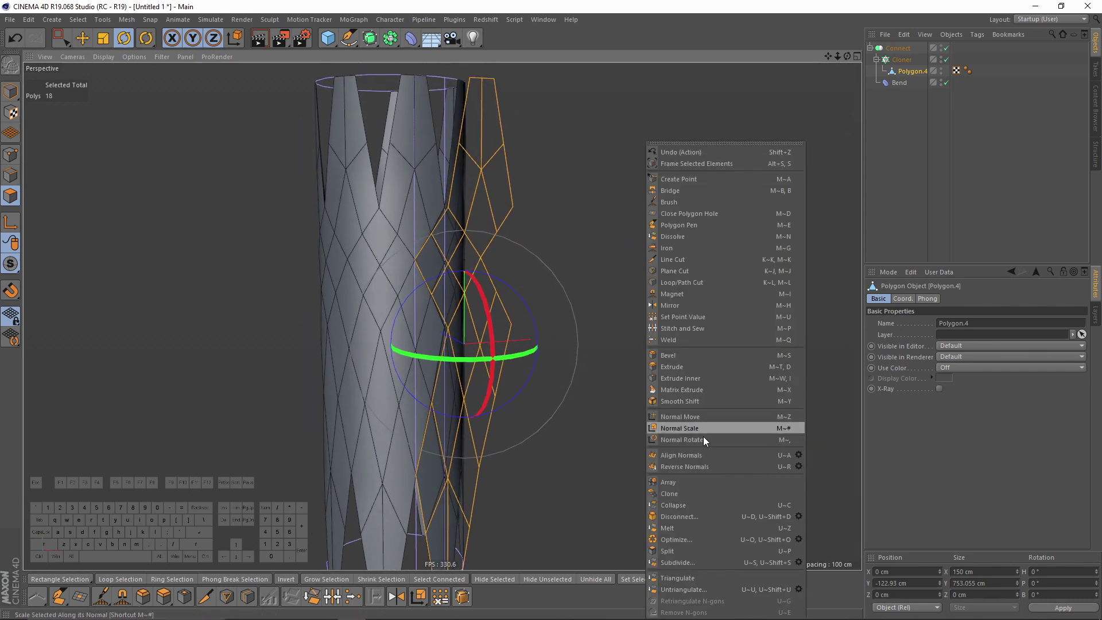
pyautogui.click(685, 563)
pyautogui.keyDown('alt'); pyautogui.moveTo(597, 229); pyautogui.dragTo(581, 297); pyautogui.keyUp('alt')
pyautogui.click(894, 124)
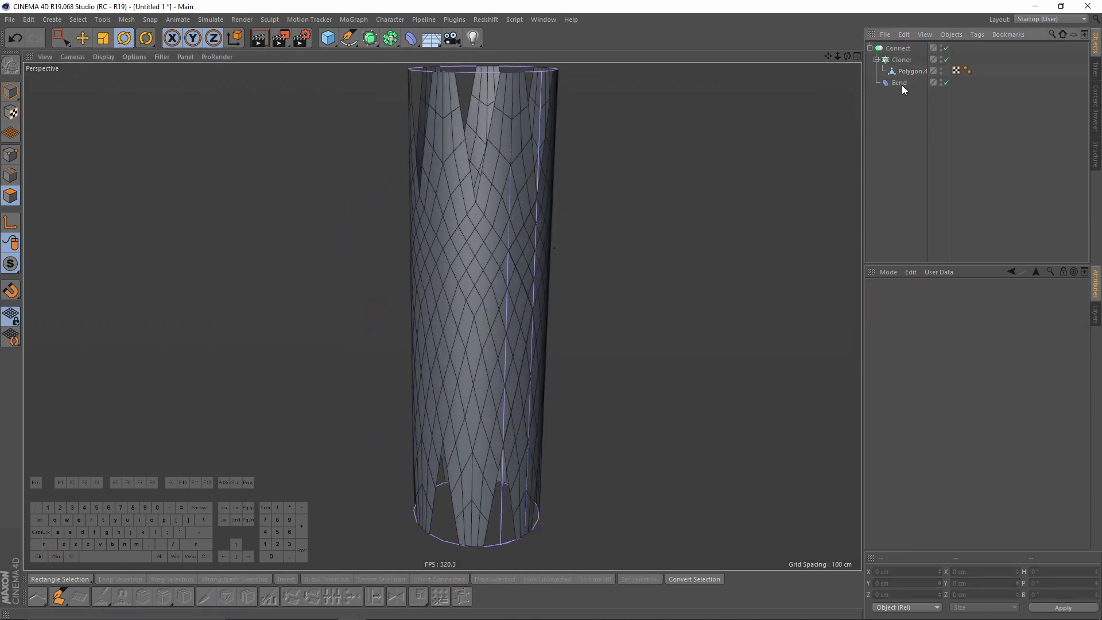
pyautogui.click(876, 60)
# Step: Add an FFD deformer and centre it over the tube as seen from above
pyautogui.click(414, 38)
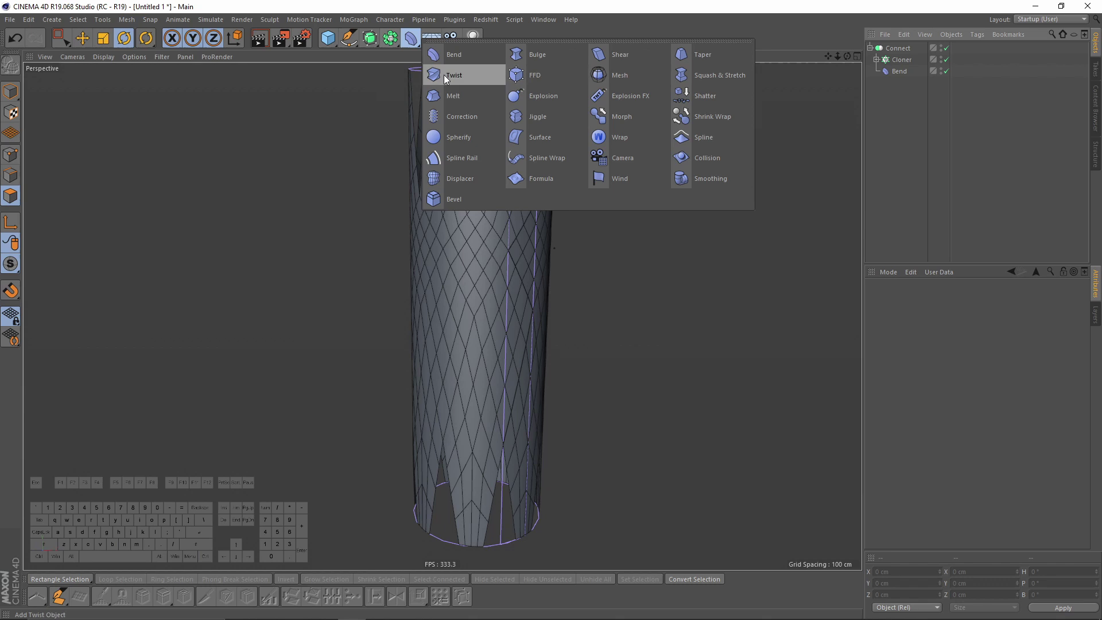
pyautogui.click(544, 75)
pyautogui.click(11, 92)
pyautogui.press('e')
pyautogui.middleClick(606, 235)
pyautogui.middleClick(649, 204)
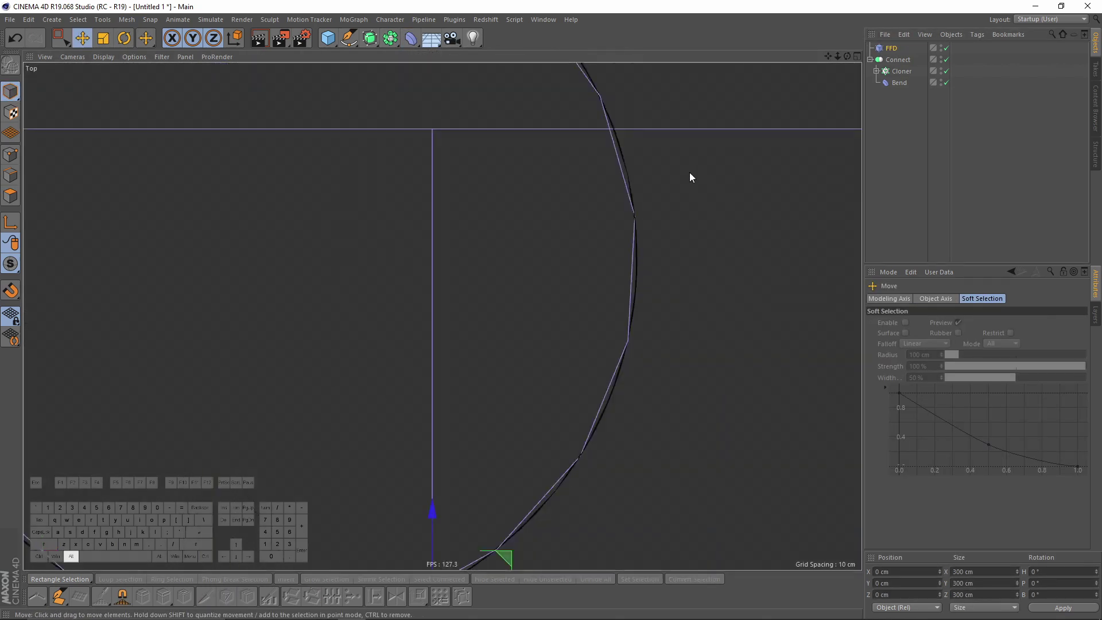
pyautogui.keyDown('alt'); pyautogui.moveTo(690, 172); pyautogui.dragTo(580, 222, button='right'); pyautogui.keyUp('alt')
pyautogui.keyDown('alt'); pyautogui.moveTo(579, 223); pyautogui.dragTo(516, 264, button='middle'); pyautogui.keyUp('alt')
pyautogui.moveTo(615, 257); pyautogui.dragTo(579, 173)
pyautogui.press('F4')
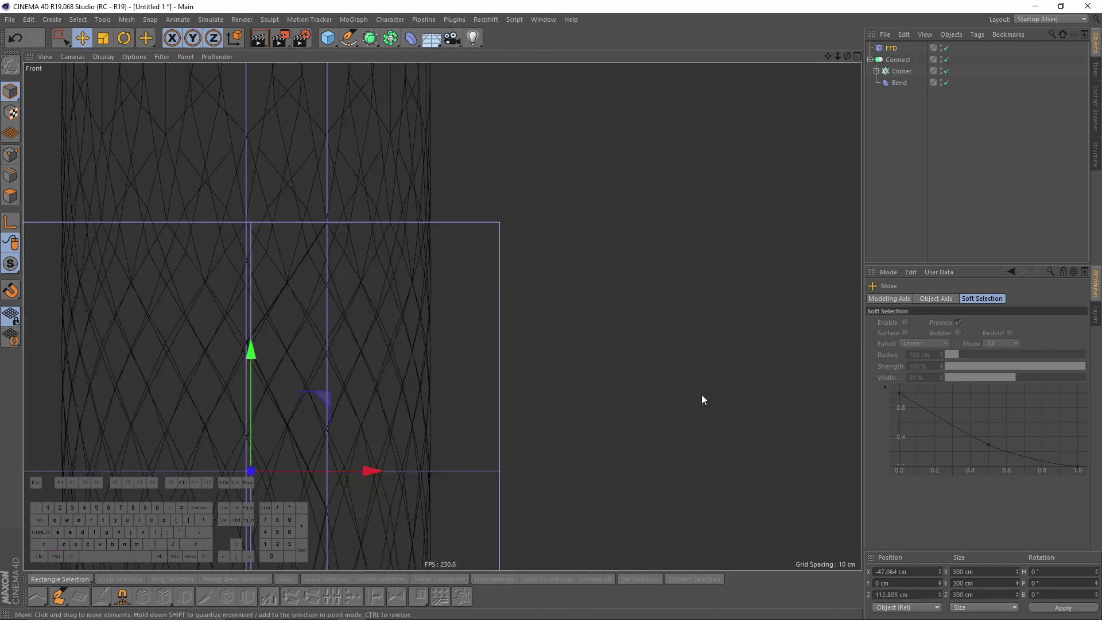
# Step: Fit the FFD cage around the tube's full length with a 789 cm grid height and nest it inside the Connect object
pyautogui.scroll(-4, 574, 345)
pyautogui.scroll(-4, 631, 172)
pyautogui.click(885, 49)
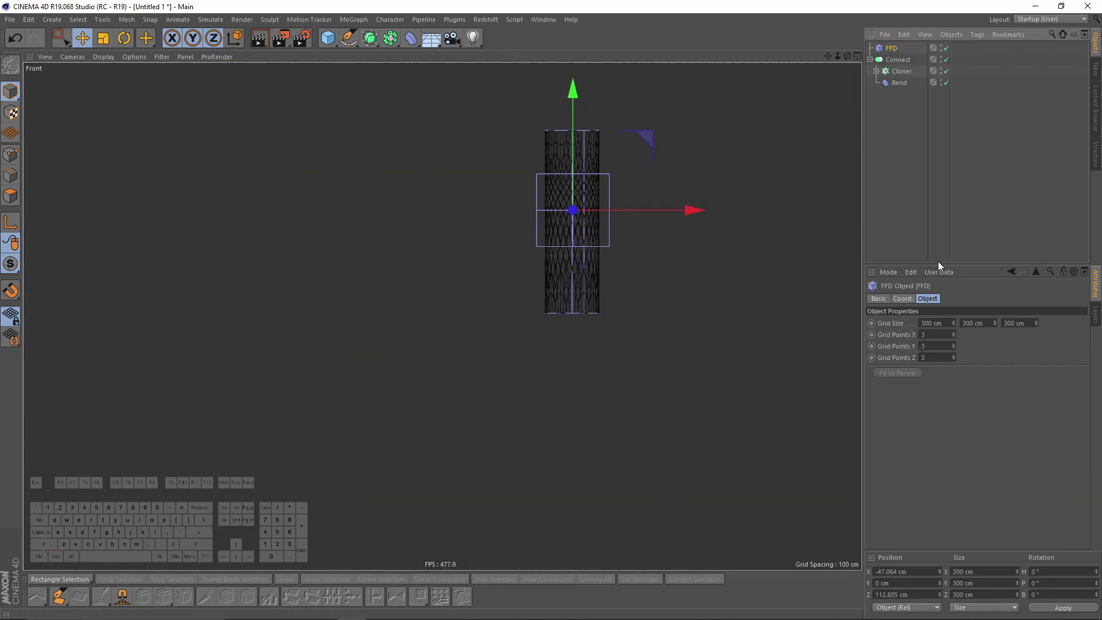
pyautogui.moveTo(993, 320); pyautogui.dragTo(993, 310)
pyautogui.moveTo(573, 113); pyautogui.dragTo(573, 123)
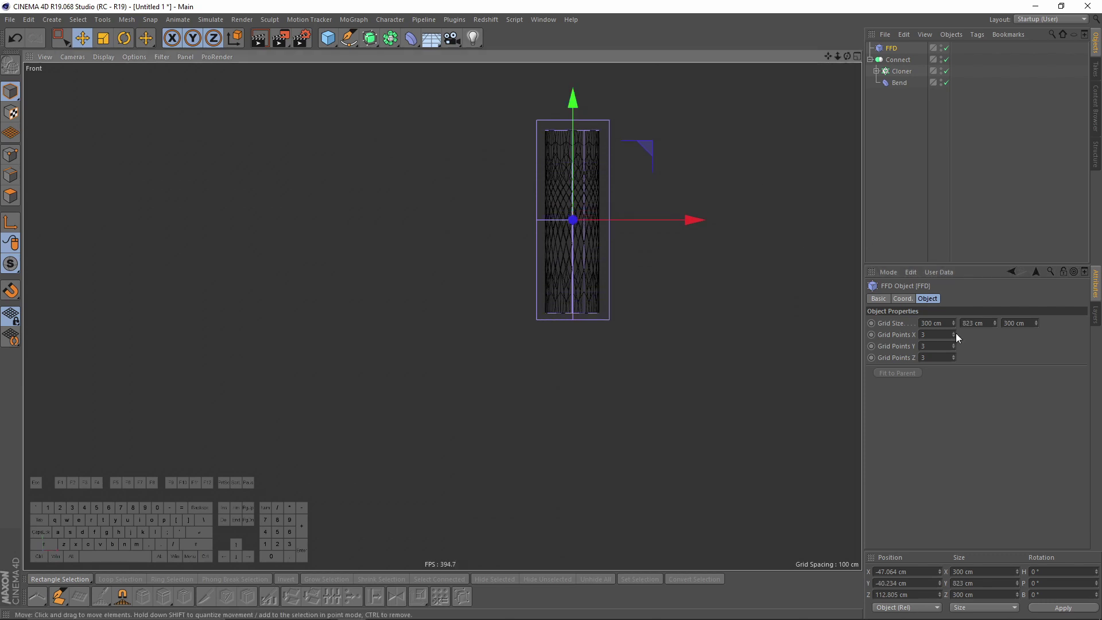
pyautogui.moveTo(995, 322); pyautogui.dragTo(995, 333)
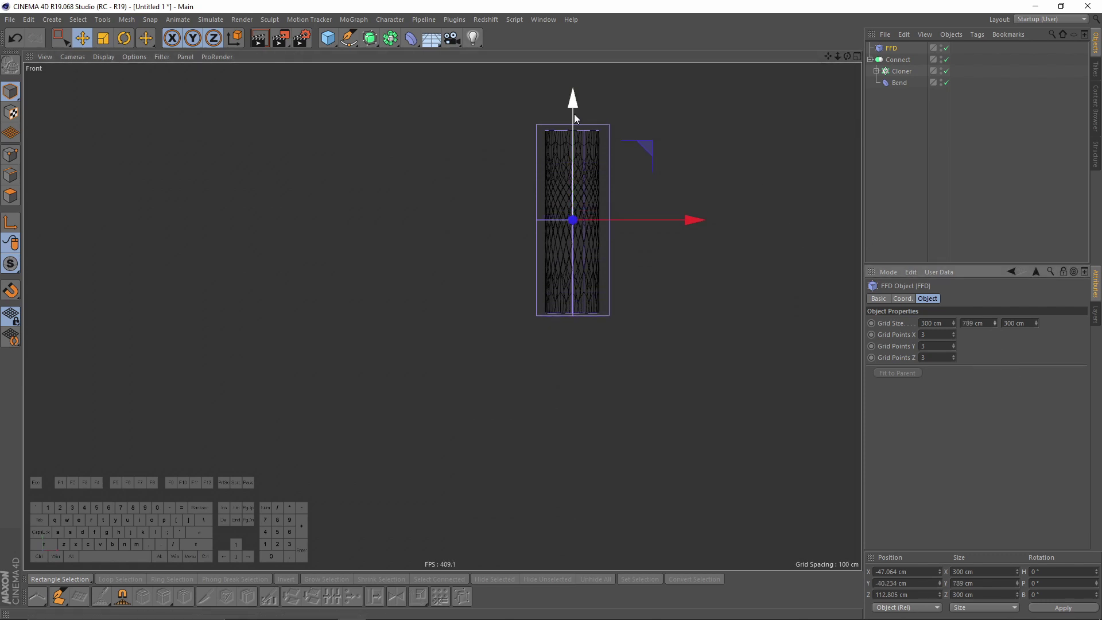
pyautogui.moveTo(574, 114); pyautogui.dragTo(575, 117)
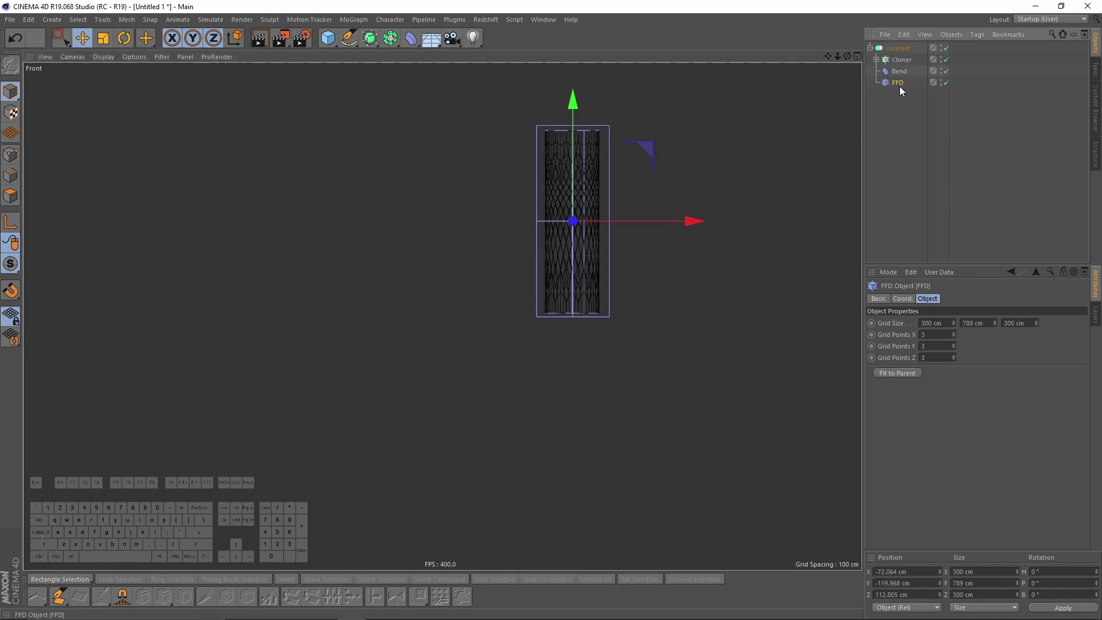
# Step: Set the FFD's grid points to 8 along Y
pyautogui.click(869, 47)
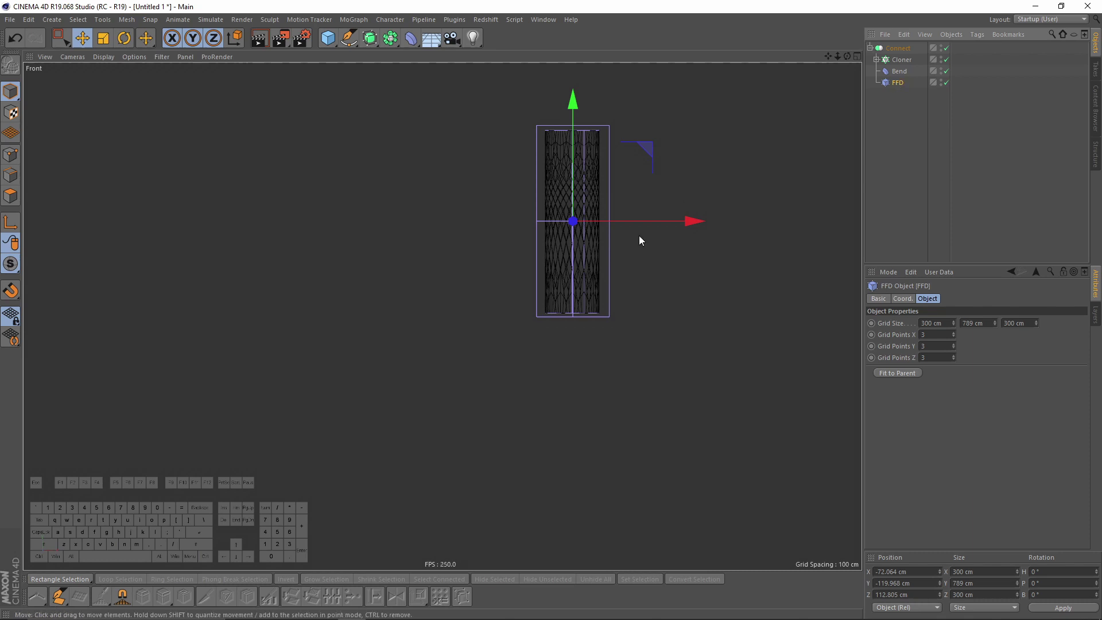
pyautogui.keyDown('alt'); pyautogui.moveTo(639, 235); pyautogui.dragTo(573, 275, button='middle'); pyautogui.keyUp('alt')
pyautogui.keyDown('alt'); pyautogui.moveTo(573, 274); pyautogui.dragTo(646, 274, button='right'); pyautogui.keyUp('alt')
pyautogui.moveTo(939, 347); pyautogui.dragTo(897, 349)
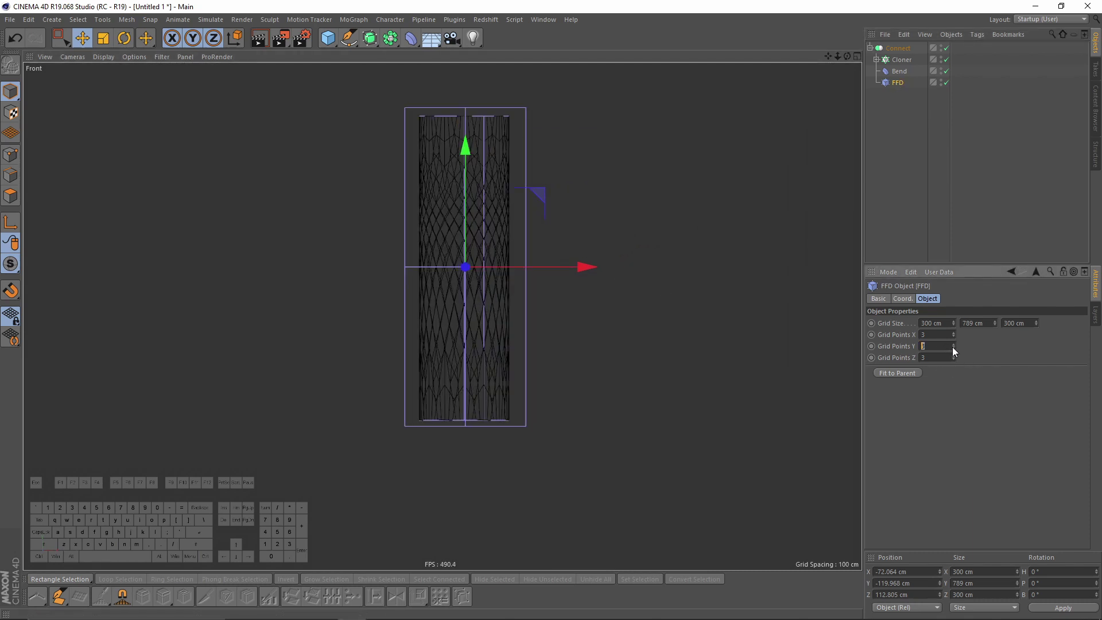
pyautogui.write('8')
pyautogui.press('Return')
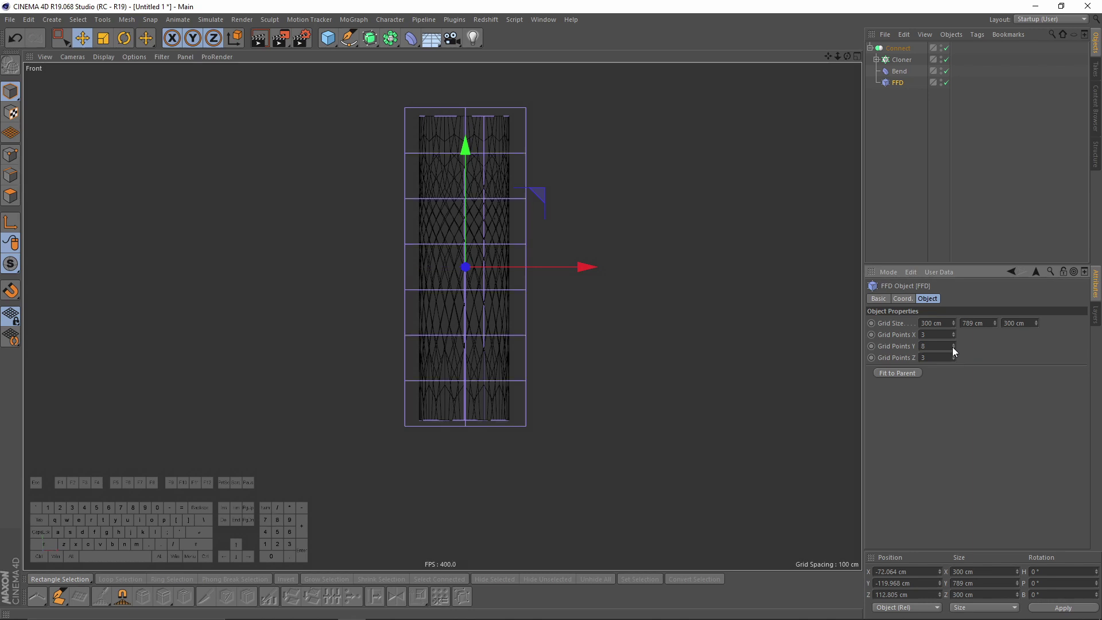
# Step: Select the topmost row of FFD points and scale it inward to narrow the vase's opening
pyautogui.click(17, 157)
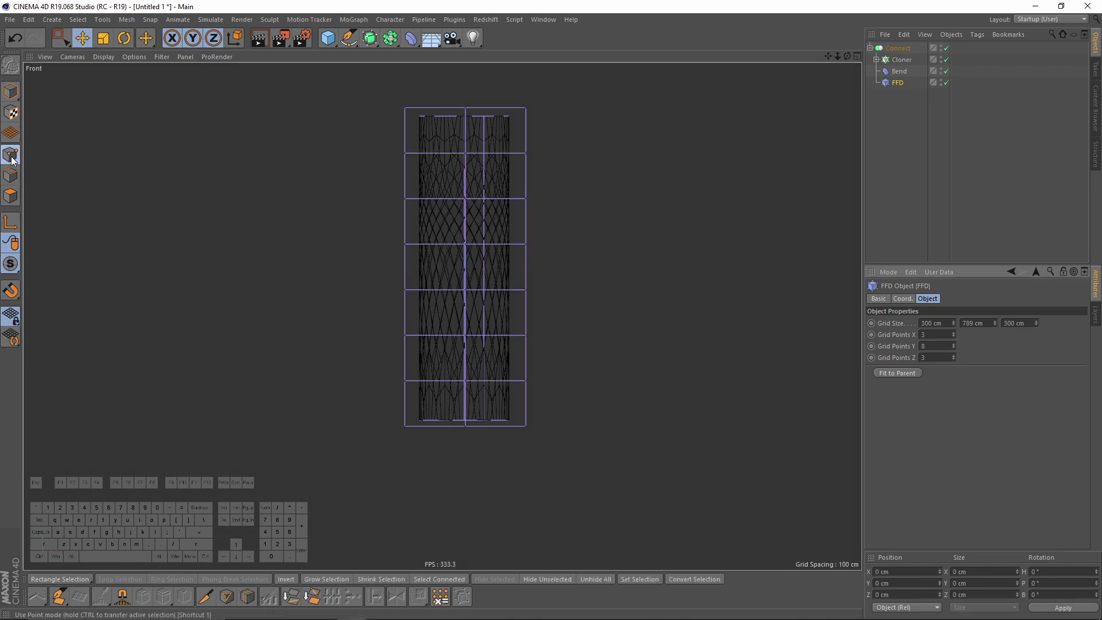
pyautogui.click(60, 40)
pyautogui.keyDown('alt'); pyautogui.moveTo(439, 139); pyautogui.dragTo(426, 170, button='middle'); pyautogui.keyUp('alt')
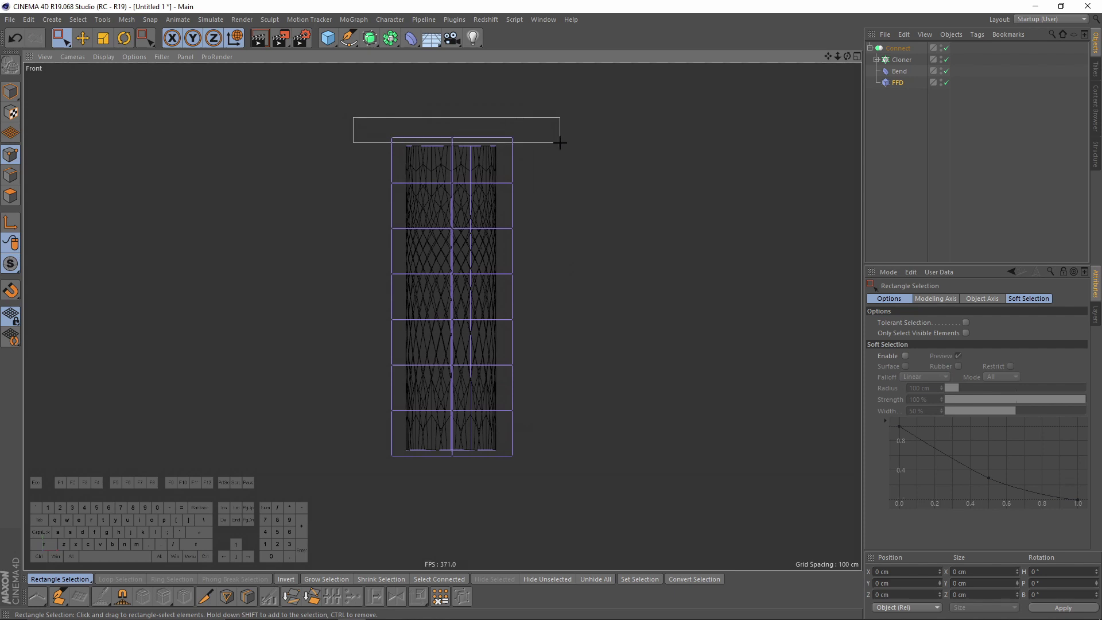
pyautogui.moveTo(562, 142); pyautogui.dragTo(562, 143)
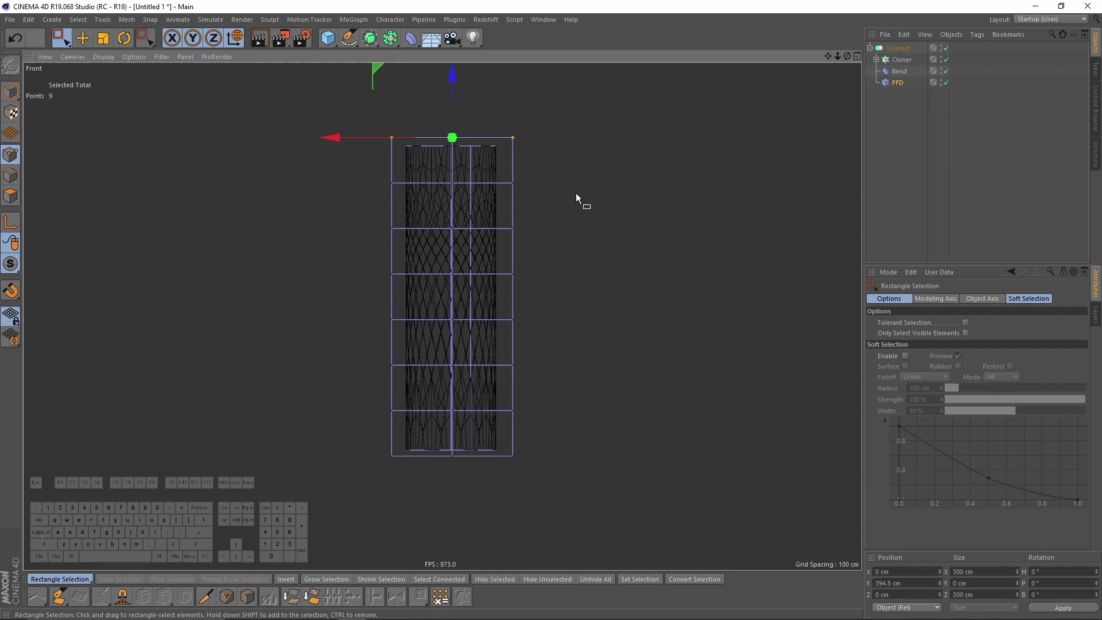
pyautogui.press('t')
pyautogui.moveTo(637, 211); pyautogui.dragTo(415, 195)
# Step: Scale the second and third rows of FFD points inward to form the vase's neck
pyautogui.press('space')
pyautogui.moveTo(357, 165); pyautogui.dragTo(462, 208)
pyautogui.press('space')
pyautogui.press('space')
pyautogui.moveTo(373, 212); pyautogui.dragTo(574, 248)
pyautogui.press('space')
pyautogui.moveTo(574, 253); pyautogui.dragTo(436, 253)
pyautogui.press('space')
# Step: Scale the FFD's bottom row inward for a narrow base and enlarge the middle rows into a belly, the fourth row to about 354 cm
pyautogui.moveTo(352, 352); pyautogui.dragTo(566, 385)
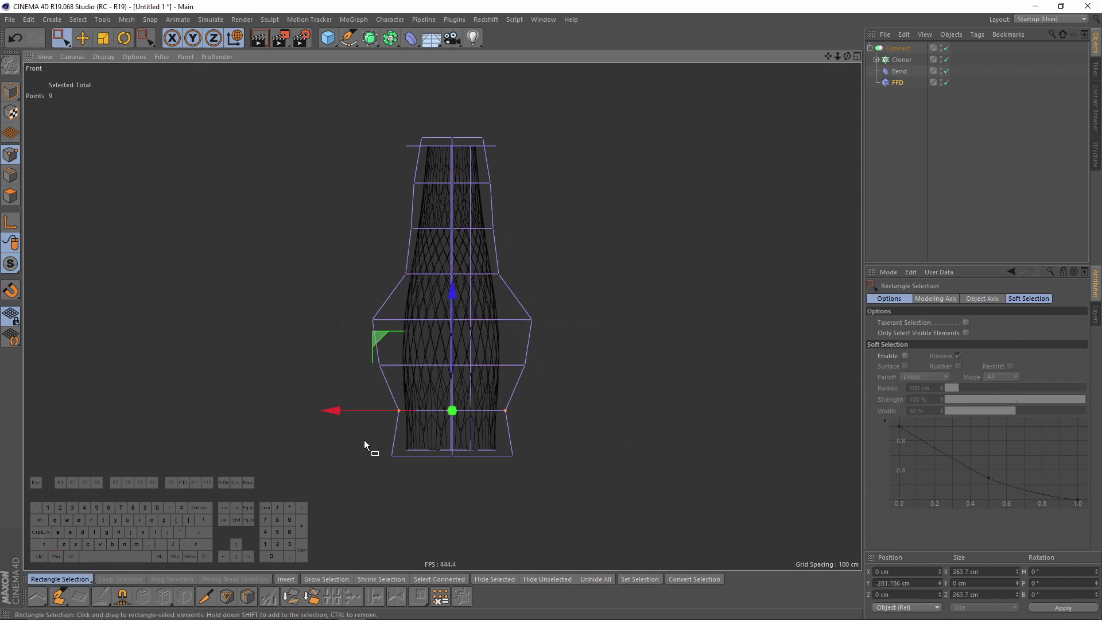
pyautogui.moveTo(364, 440); pyautogui.dragTo(560, 473)
pyautogui.press('space')
pyautogui.press('space')
pyautogui.moveTo(337, 353); pyautogui.dragTo(565, 380)
pyautogui.press('space')
pyautogui.moveTo(591, 344); pyautogui.dragTo(785, 388)
pyautogui.moveTo(356, 252); pyautogui.dragTo(565, 290)
pyautogui.press('space')
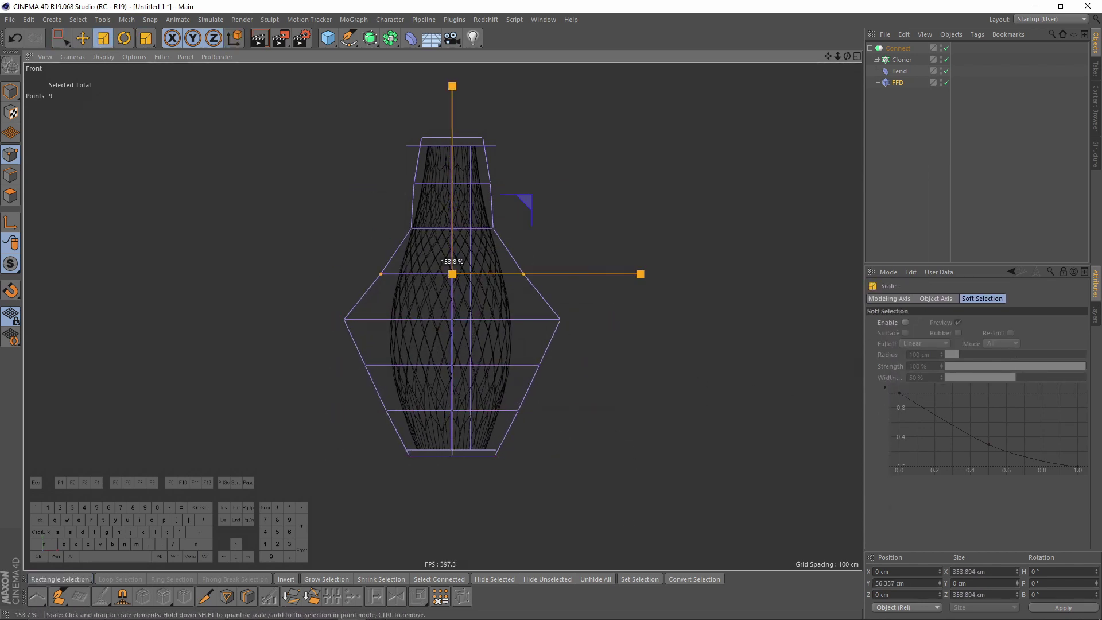
# Step: Scale the FFD's third row and topmost row of points inward to slim the neck
pyautogui.press('space')
pyautogui.moveTo(368, 209); pyautogui.dragTo(574, 246)
pyautogui.press('space')
pyautogui.moveTo(620, 321); pyautogui.dragTo(438, 330)
pyautogui.moveTo(574, 230); pyautogui.dragTo(342, 233)
pyautogui.moveTo(404, 116); pyautogui.dragTo(511, 148)
pyautogui.hotkey('ctrl', 'z')
pyautogui.moveTo(631, 253); pyautogui.dragTo(505, 256)
pyautogui.press('space')
# Step: Fine-tune the third row of FFD points and scale the fourth row inward to about 293 cm for slimmer shoulders
pyautogui.moveTo(379, 212); pyautogui.dragTo(545, 250)
pyautogui.moveTo(533, 281); pyautogui.dragTo(546, 284)
pyautogui.moveTo(361, 258); pyautogui.dragTo(565, 293)
pyautogui.moveTo(565, 314); pyautogui.dragTo(546, 316)
pyautogui.press('F1')
pyautogui.keyDown('alt'); pyautogui.moveTo(463, 355); pyautogui.dragTo(514, 298); pyautogui.keyUp('alt')
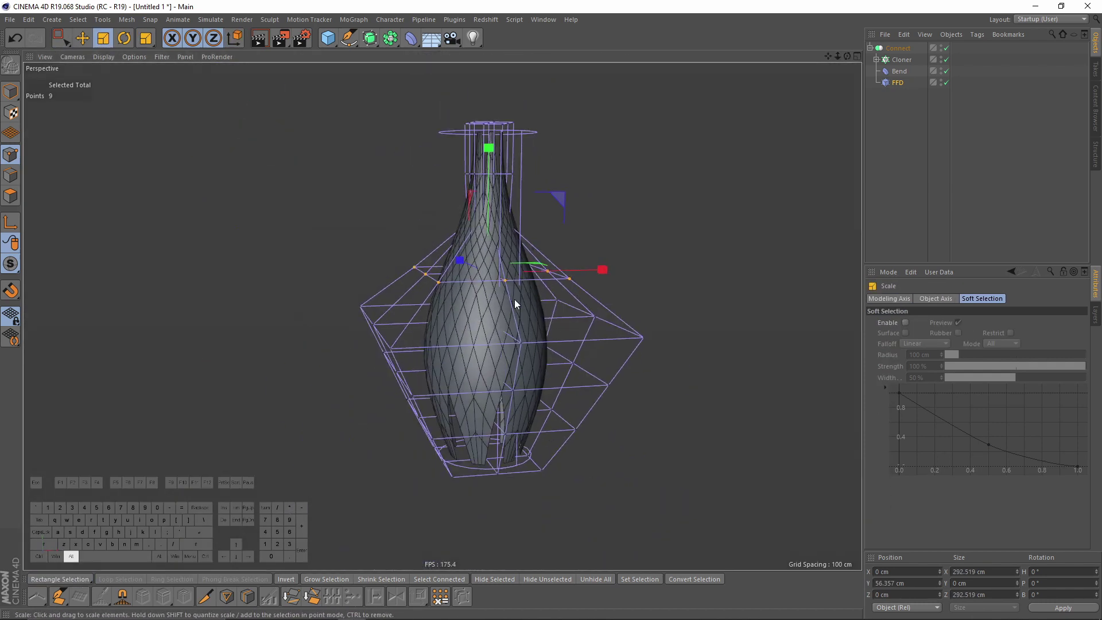
# Step: Widen the upper three rows of FFD points slightly, scaling the topmost row to about 119 cm
pyautogui.press('F4')
pyautogui.moveTo(379, 202); pyautogui.dragTo(517, 243)
pyautogui.moveTo(621, 258); pyautogui.dragTo(643, 257)
pyautogui.press('space')
pyautogui.moveTo(395, 150); pyautogui.dragTo(505, 186)
pyautogui.moveTo(565, 212); pyautogui.dragTo(600, 212)
pyautogui.moveTo(398, 104); pyautogui.dragTo(504, 131)
pyautogui.moveTo(565, 172); pyautogui.dragTo(615, 173)
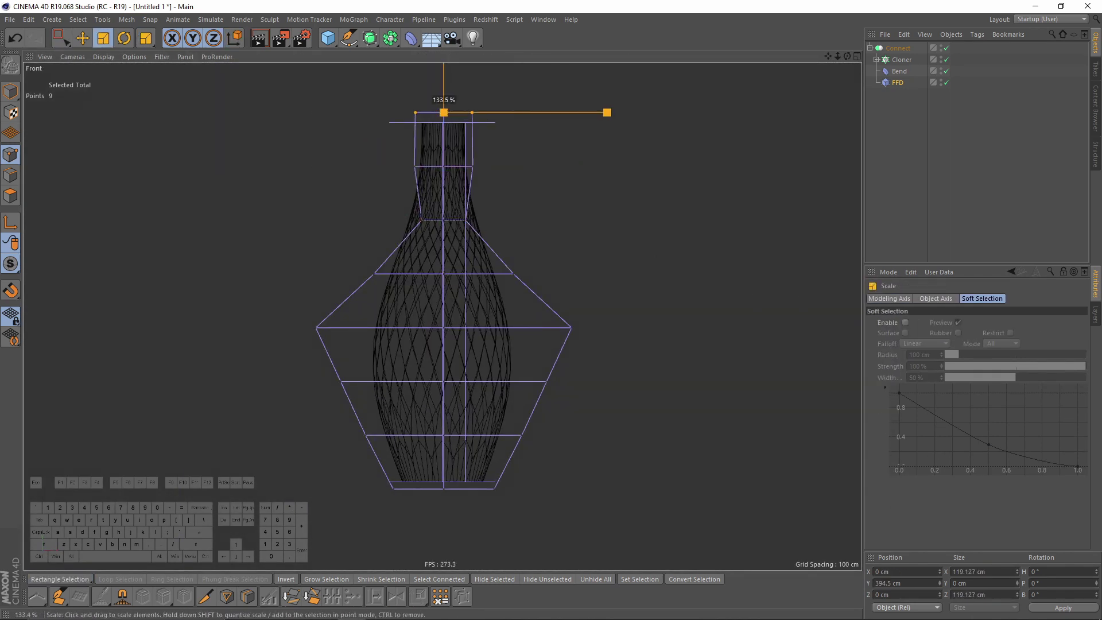
# Step: Hide the Bend and FFD deformer cages in the viewport while keeping both deformers active
pyautogui.press('F1')
pyautogui.keyDown('alt'); pyautogui.moveTo(512, 342); pyautogui.dragTo(561, 195); pyautogui.keyUp('alt')
pyautogui.click(940, 70)
pyautogui.click(940, 70)
pyautogui.doubleClick(942, 81)
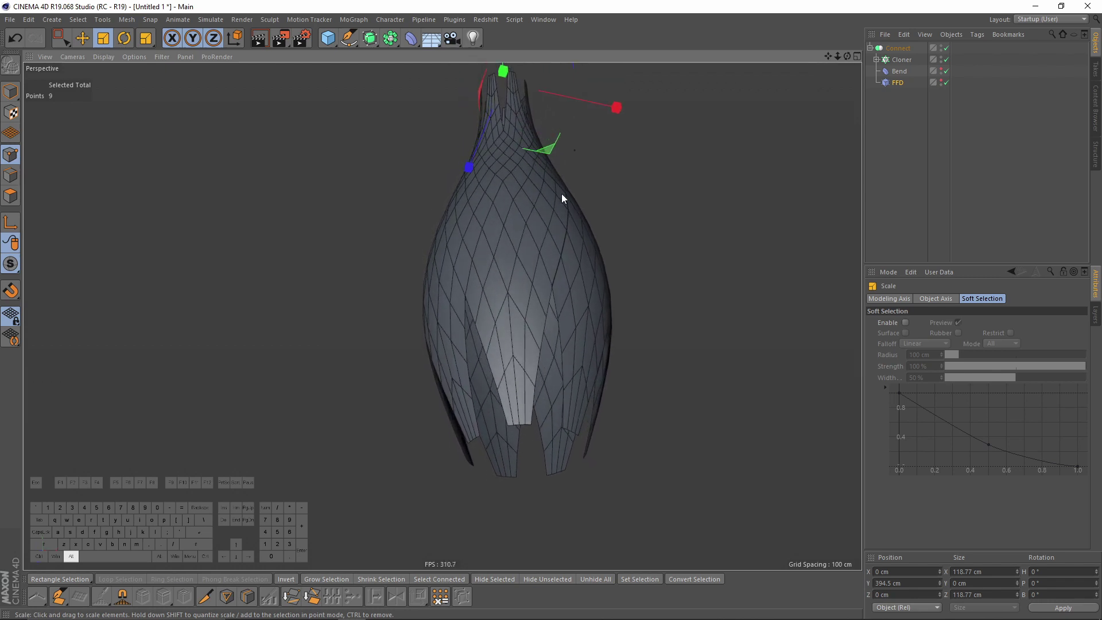
# Step: Select the five topmost points of the cloned polygon strip and stretch them along X to close the gaps at the rim
pyautogui.keyDown('alt'); pyautogui.moveTo(585, 156); pyautogui.dragTo(592, 213); pyautogui.keyUp('alt')
pyautogui.keyDown('alt'); pyautogui.moveTo(568, 121); pyautogui.dragTo(553, 220, button='middle'); pyautogui.keyUp('alt')
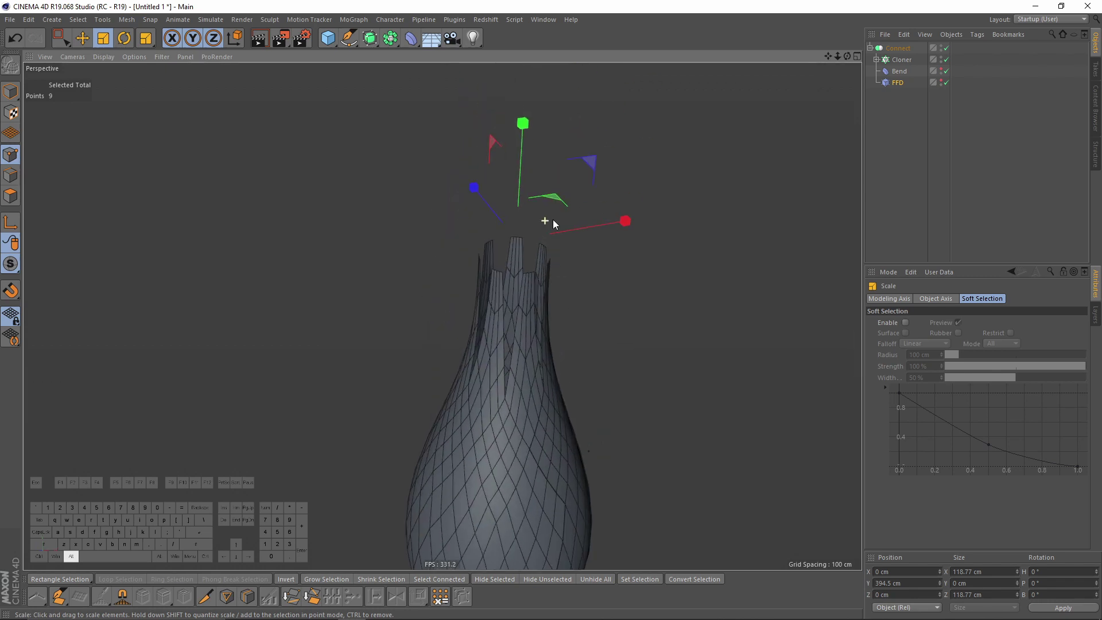
pyautogui.keyDown('alt'); pyautogui.moveTo(553, 220); pyautogui.dragTo(595, 211, button='right'); pyautogui.keyUp('alt')
pyautogui.keyDown('alt'); pyautogui.moveTo(594, 211); pyautogui.dragTo(610, 180, button='middle'); pyautogui.keyUp('alt')
pyautogui.click(876, 60)
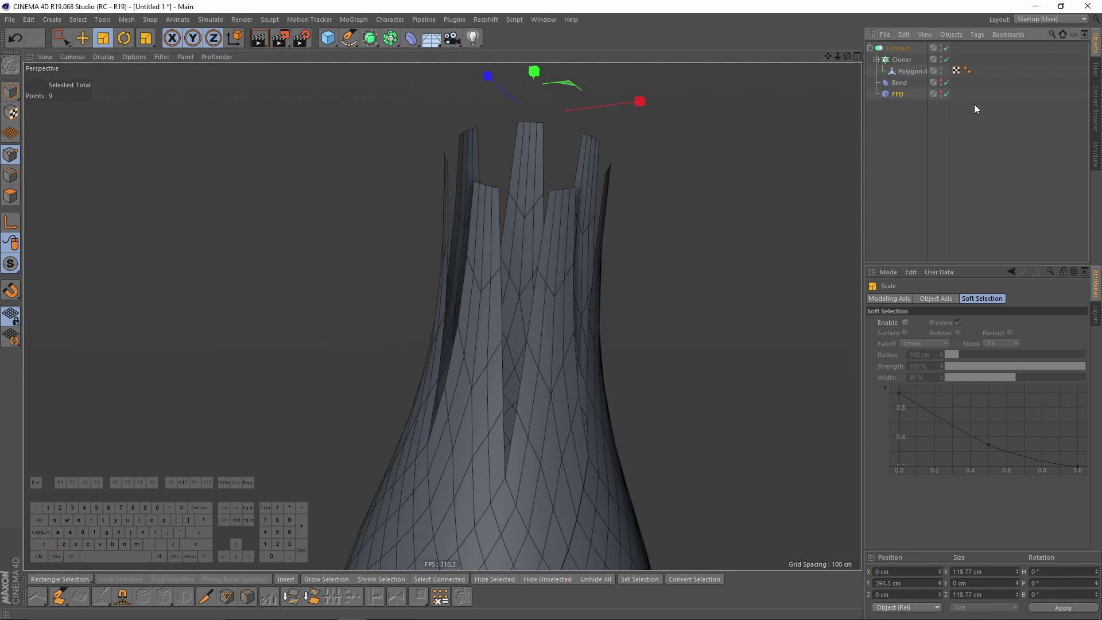
pyautogui.click(905, 71)
pyautogui.keyDown('alt'); pyautogui.moveTo(752, 232); pyautogui.dragTo(614, 221); pyautogui.keyUp('alt')
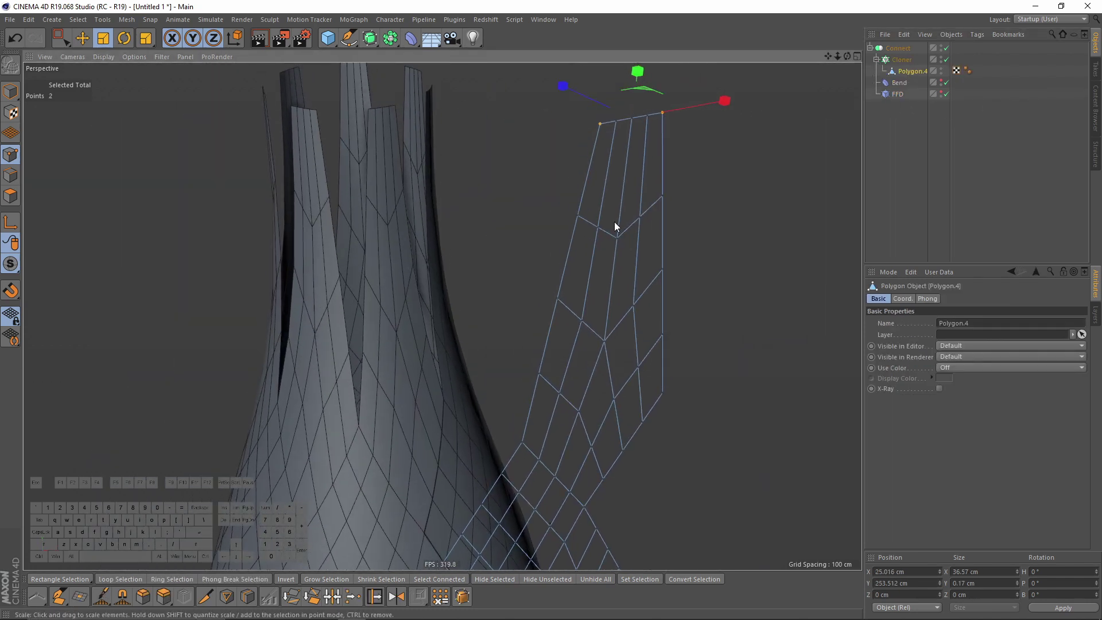
pyautogui.press('0')
pyautogui.keyDown('alt'); pyautogui.moveTo(580, 100); pyautogui.dragTo(575, 141, button='middle'); pyautogui.keyUp('alt')
pyautogui.moveTo(575, 141); pyautogui.dragTo(684, 205)
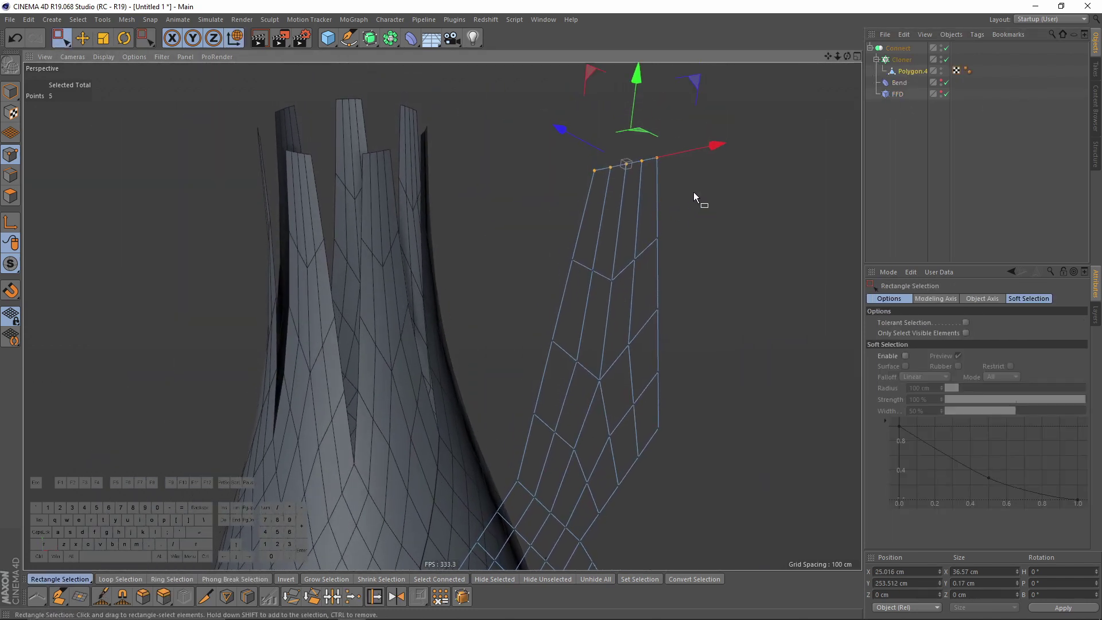
pyautogui.press('t')
pyautogui.moveTo(725, 140); pyautogui.dragTo(860, 120)
# Step: Stretch the strip's second row of points from the top along X to about 100 cm wide
pyautogui.press('0')
pyautogui.moveTo(560, 237); pyautogui.dragTo(700, 290)
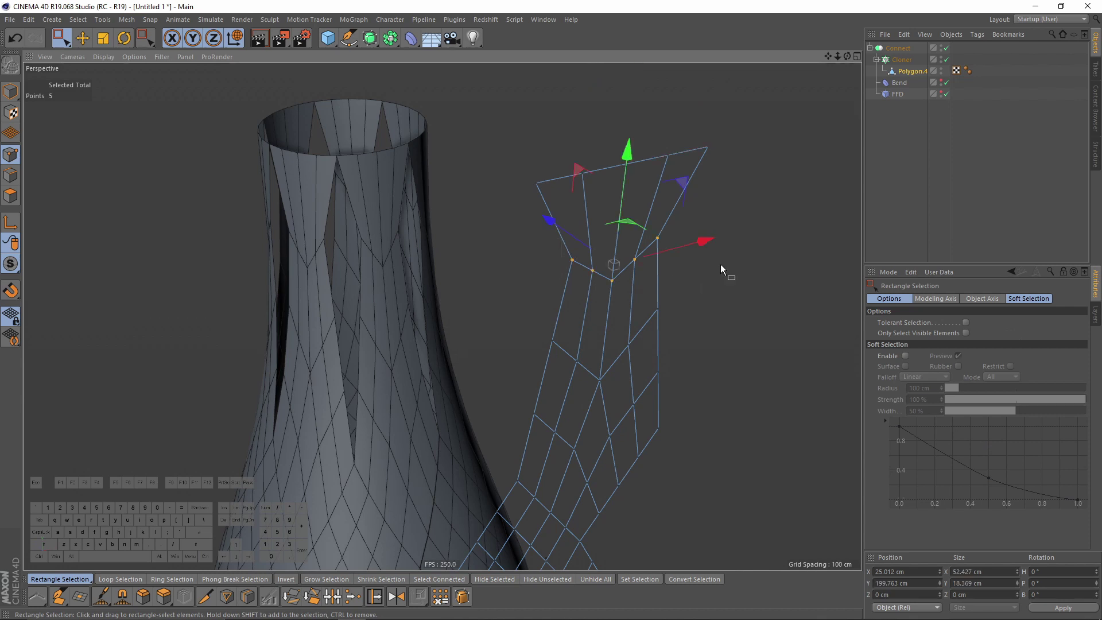
pyautogui.press('t')
pyautogui.moveTo(707, 239); pyautogui.dragTo(786, 221)
pyautogui.keyDown('alt'); pyautogui.moveTo(689, 305); pyautogui.dragTo(674, 226, button='middle'); pyautogui.keyUp('alt')
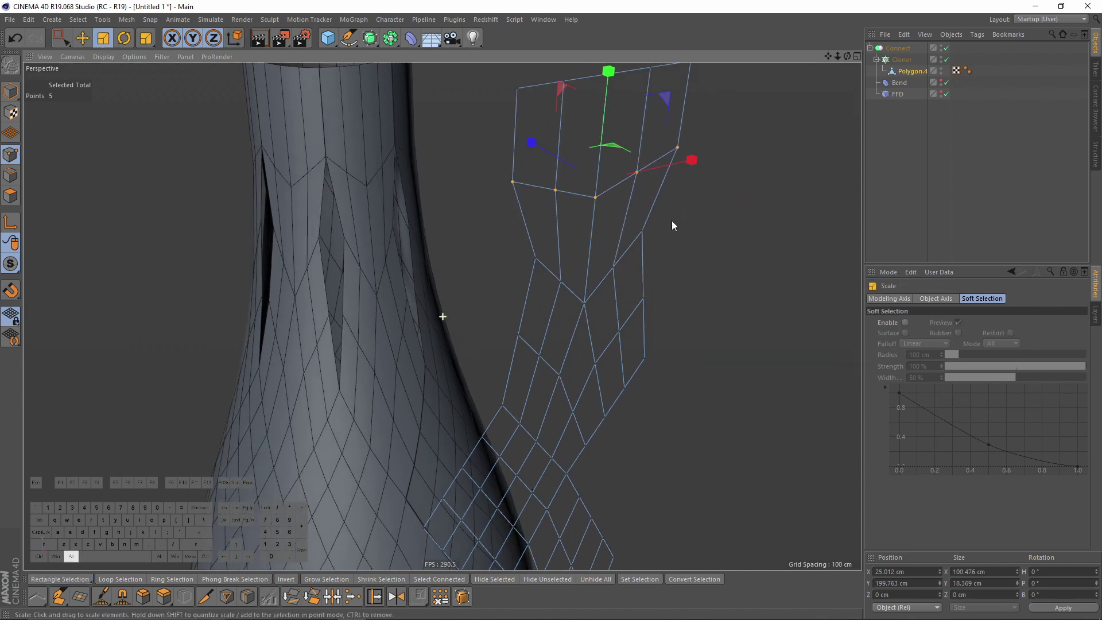
# Step: Widen the strip's third and fourth rows of points to close the neck gaps, the six-point fourth row to about 100 cm
pyautogui.press('0')
pyautogui.moveTo(520, 242); pyautogui.dragTo(641, 300)
pyautogui.press('t')
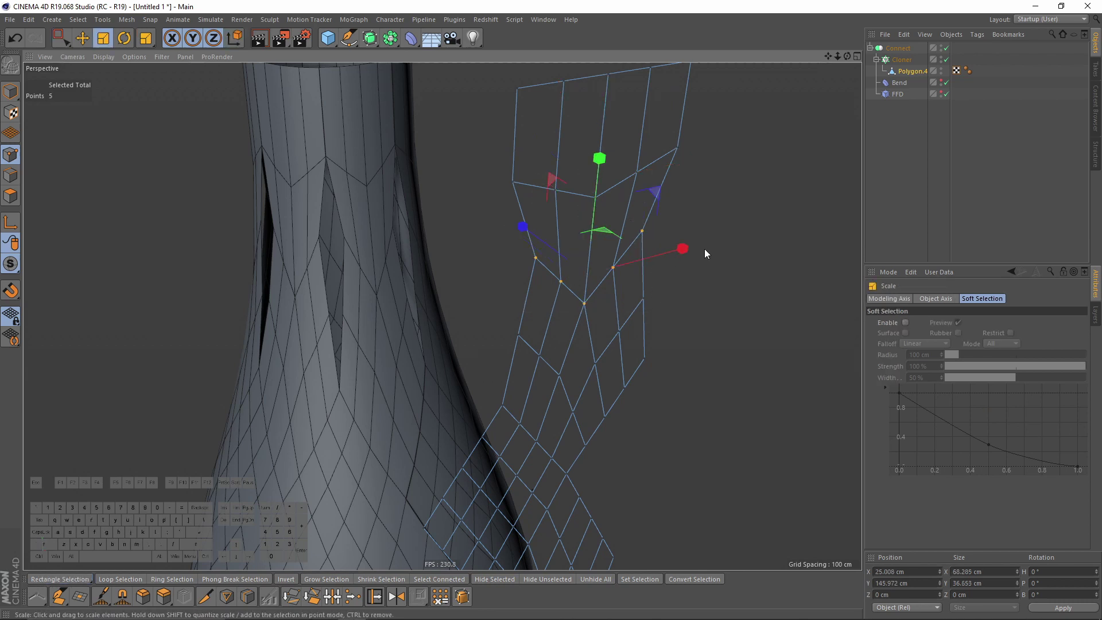
pyautogui.moveTo(705, 249); pyautogui.dragTo(726, 249)
pyautogui.press('0')
pyautogui.moveTo(513, 333); pyautogui.dragTo(579, 381)
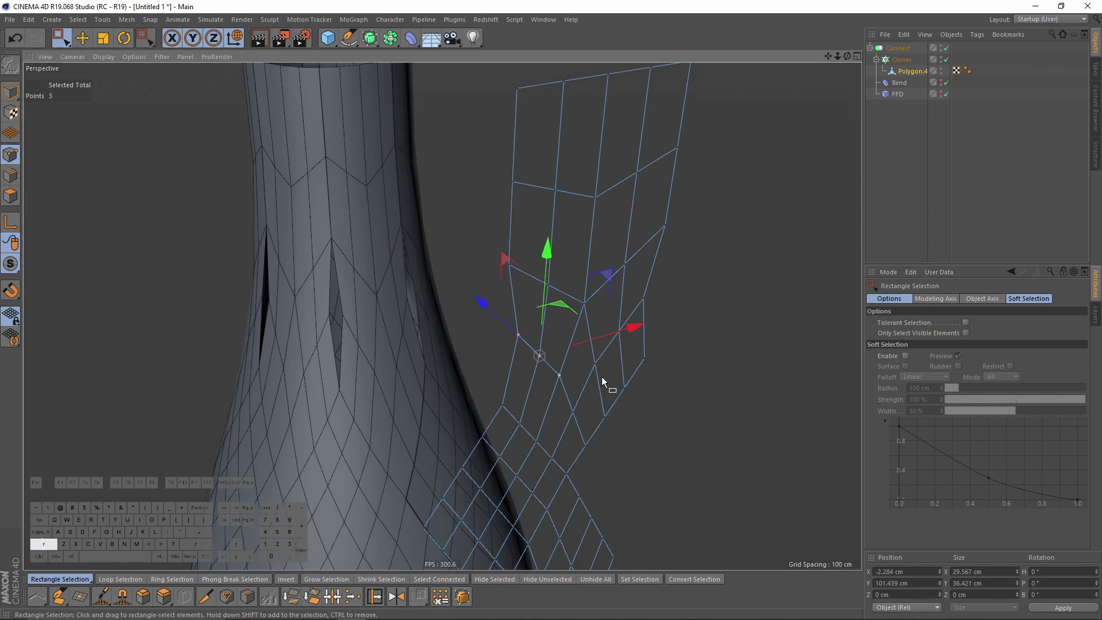
pyautogui.keyDown('shift'); pyautogui.moveTo(659, 347); pyautogui.dragTo(697, 316); pyautogui.keyUp('shift')
pyautogui.press('t')
# Step: Disable the Bend and FFD deformers to work on the lower end of the flat strip
pyautogui.keyDown('alt'); pyautogui.moveTo(685, 300); pyautogui.dragTo(600, 236, button='right'); pyautogui.keyUp('alt')
pyautogui.keyDown('alt'); pyautogui.moveTo(543, 533); pyautogui.dragTo(563, 276, button='middle'); pyautogui.keyUp('alt')
pyautogui.keyDown('alt'); pyautogui.moveTo(563, 276); pyautogui.dragTo(571, 202); pyautogui.keyUp('alt')
pyautogui.keyDown('alt'); pyautogui.moveTo(571, 202); pyautogui.dragTo(583, 273, button='middle'); pyautogui.keyUp('alt')
pyautogui.moveTo(583, 273)
pyautogui.keyDown('alt'); pyautogui.mouseDown()
pyautogui.moveTo(553, 287)
pyautogui.moveTo(565, 322)
pyautogui.moveTo(576, 292)
pyautogui.mouseUp(); pyautogui.keyUp('alt')
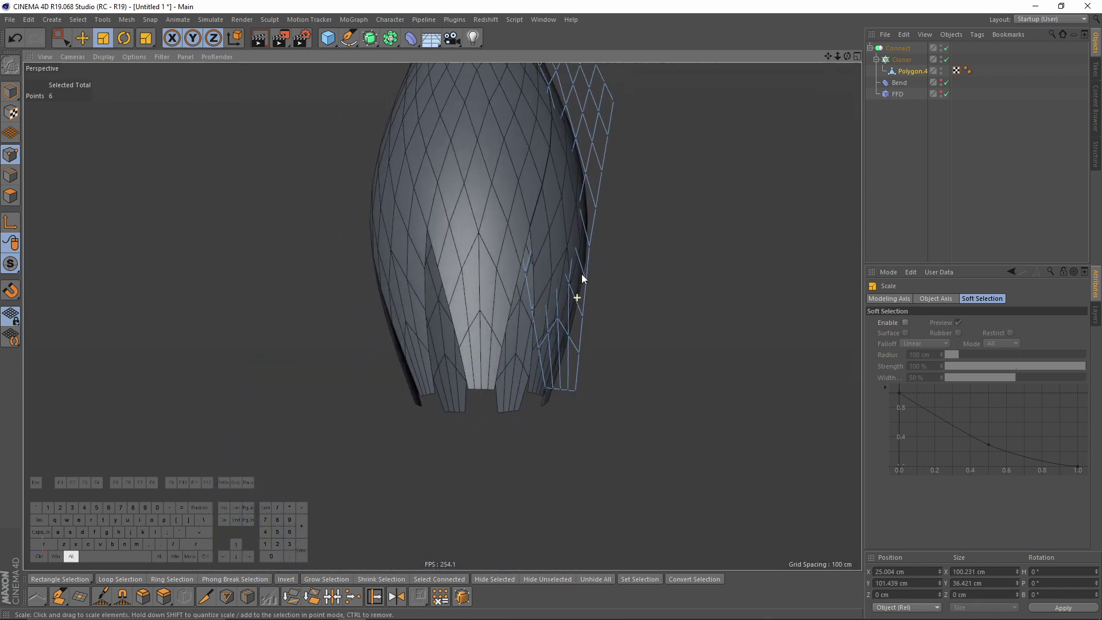
pyautogui.click(946, 82)
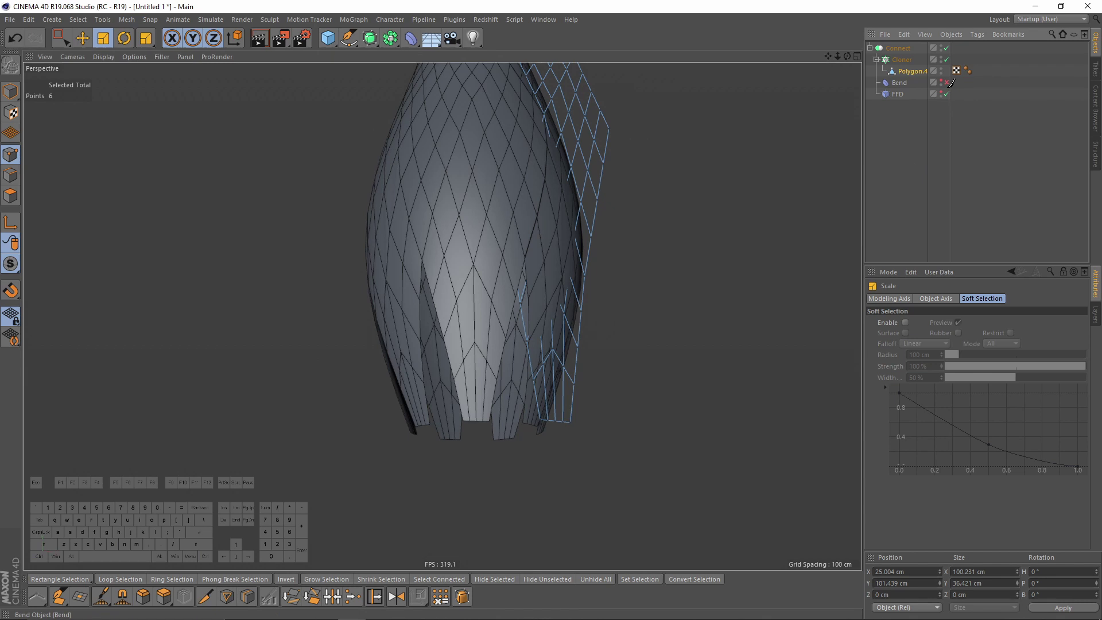
pyautogui.keyDown('alt'); pyautogui.moveTo(628, 253); pyautogui.dragTo(536, 256); pyautogui.keyUp('alt')
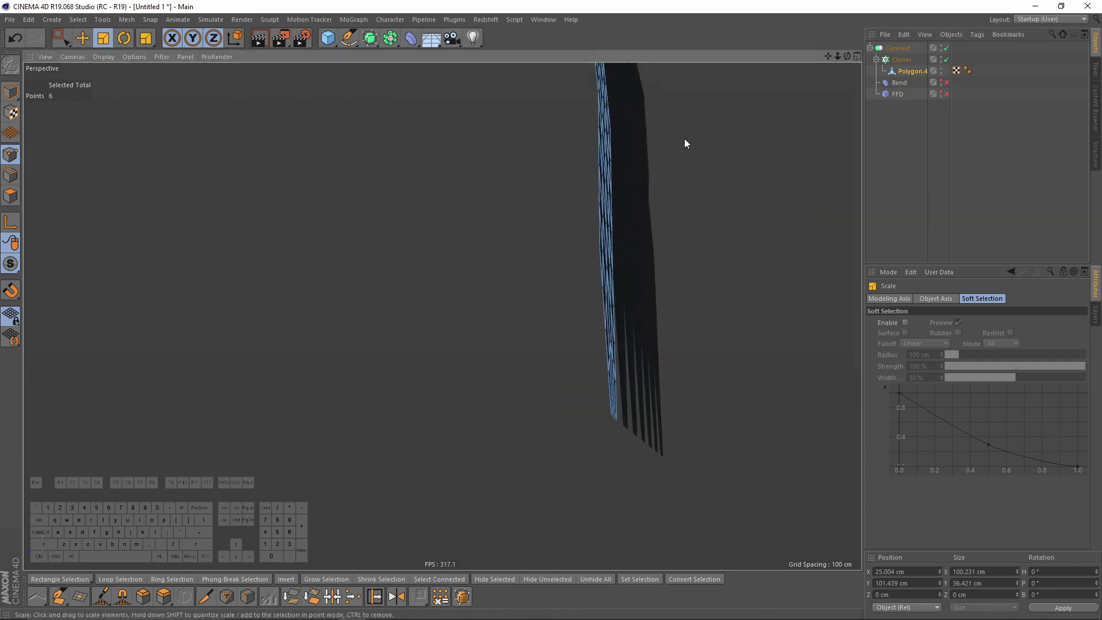
# Step: Select the 12 boundary edges down both sides and across the bottom of the first strip's tapered lower end
pyautogui.keyDown('alt'); pyautogui.moveTo(686, 143); pyautogui.dragTo(425, 253); pyautogui.keyUp('alt')
pyautogui.click(15, 176)
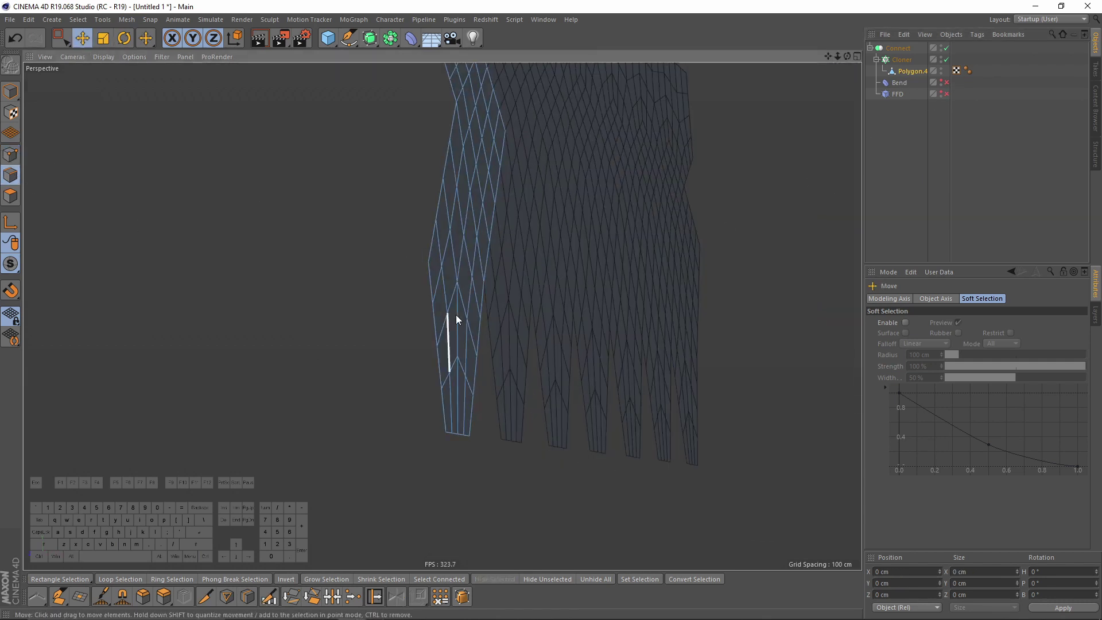
pyautogui.keyDown('shift'); pyautogui.click(431, 283); pyautogui.keyUp('shift')
pyautogui.scroll(2, 425, 322)
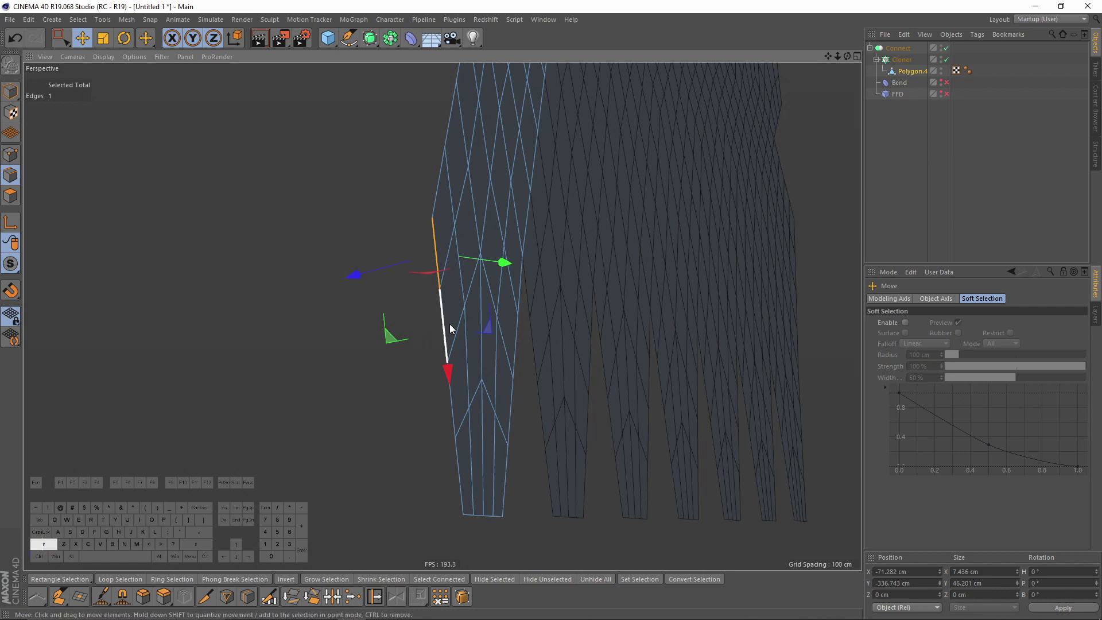
pyautogui.keyDown('shift'); pyautogui.click(449, 324); pyautogui.keyUp('shift')
pyautogui.keyDown('shift'); pyautogui.click(460, 409); pyautogui.keyUp('shift')
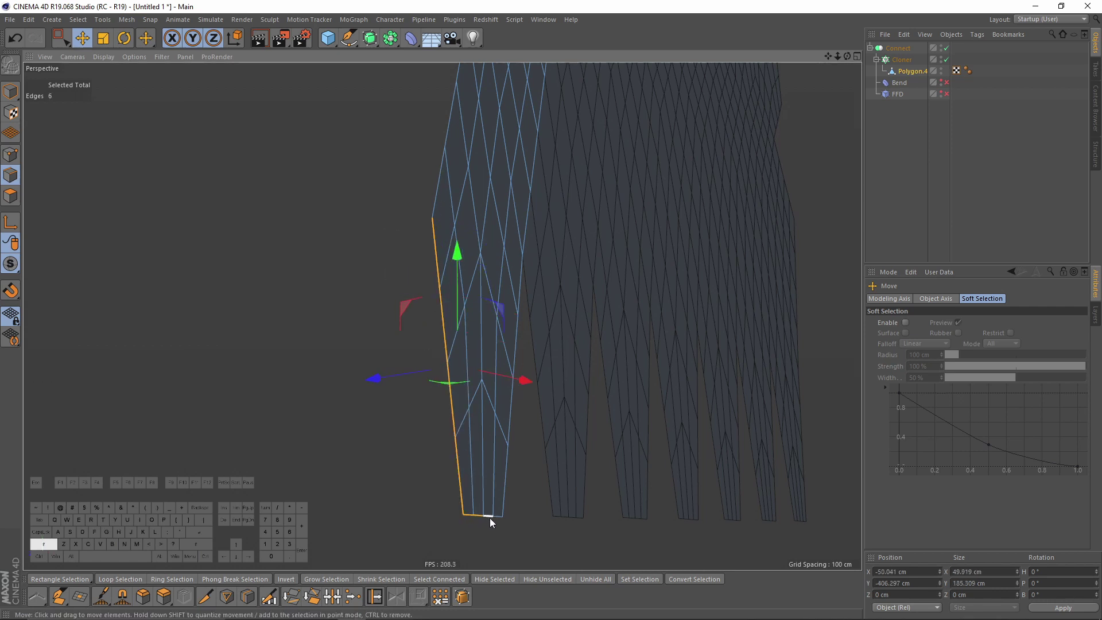
pyautogui.keyDown('shift'); pyautogui.click(490, 518); pyautogui.keyUp('shift')
pyautogui.keyDown('shift'); pyautogui.click(499, 518); pyautogui.keyUp('shift')
pyautogui.keyDown('alt'); pyautogui.moveTo(481, 480); pyautogui.dragTo(545, 479); pyautogui.keyUp('alt')
pyautogui.keyDown('shift'); pyautogui.click(477, 478); pyautogui.keyUp('shift')
pyautogui.keyDown('shift'); pyautogui.click(492, 359); pyautogui.keyUp('shift')
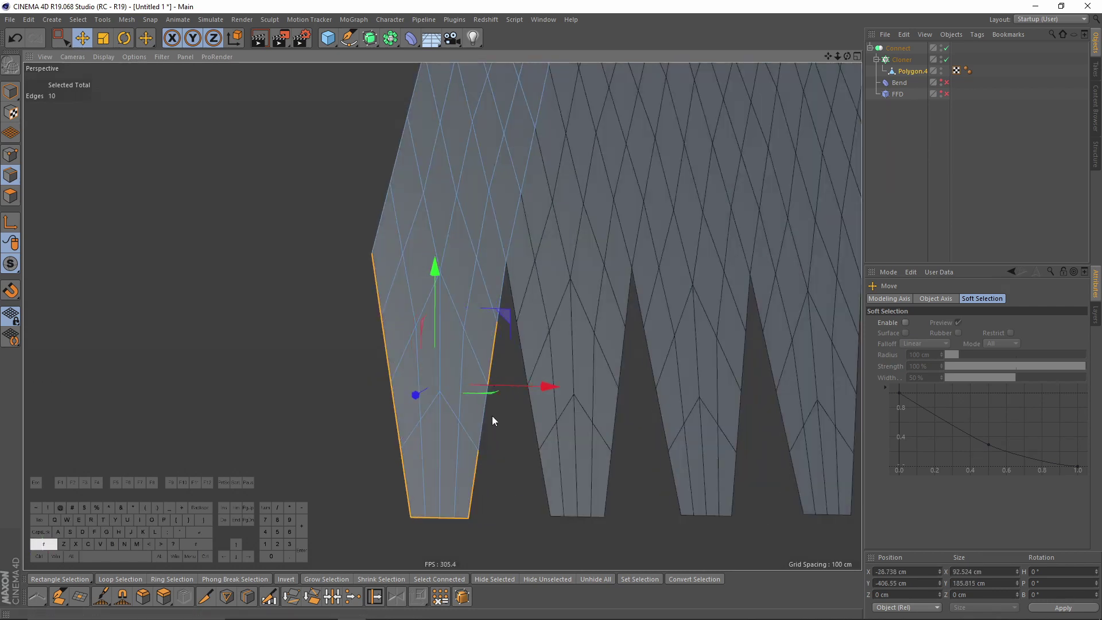
pyautogui.keyDown('shift'); pyautogui.click(491, 417); pyautogui.keyUp('shift')
pyautogui.keyDown('shift'); pyautogui.click(503, 290); pyautogui.keyUp('shift')
# Step: Extrude the selected boundary edges about 72 cm along Z to form a deep flange around the lower end
pyautogui.keyDown('alt'); pyautogui.moveTo(428, 325); pyautogui.dragTo(551, 379); pyautogui.keyUp('alt')
pyautogui.keyDown('alt'); pyautogui.moveTo(409, 364); pyautogui.dragTo(541, 369, button='middle'); pyautogui.keyUp('alt')
pyautogui.keyDown('alt'); pyautogui.moveTo(542, 369); pyautogui.dragTo(605, 383); pyautogui.keyUp('alt')
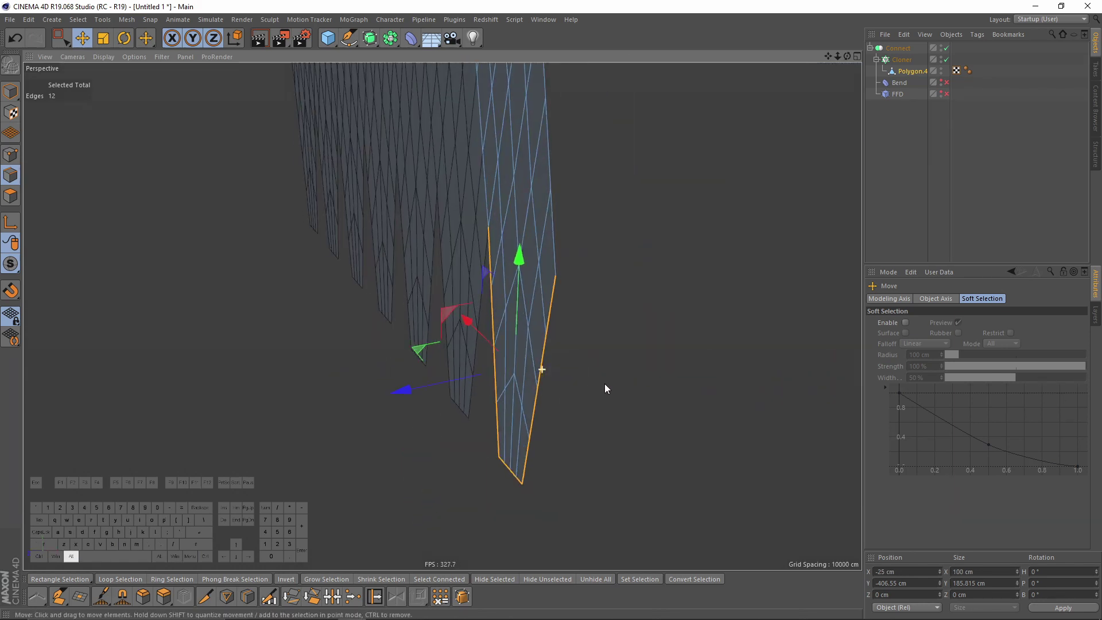
pyautogui.keyDown('ctrl'); pyautogui.moveTo(431, 385); pyautogui.dragTo(387, 308); pyautogui.keyUp('ctrl')
pyautogui.keyDown('alt'); pyautogui.moveTo(387, 308); pyautogui.dragTo(413, 246, button='middle'); pyautogui.keyUp('alt')
pyautogui.keyDown('alt'); pyautogui.moveTo(413, 247); pyautogui.dragTo(540, 230); pyautogui.keyUp('alt')
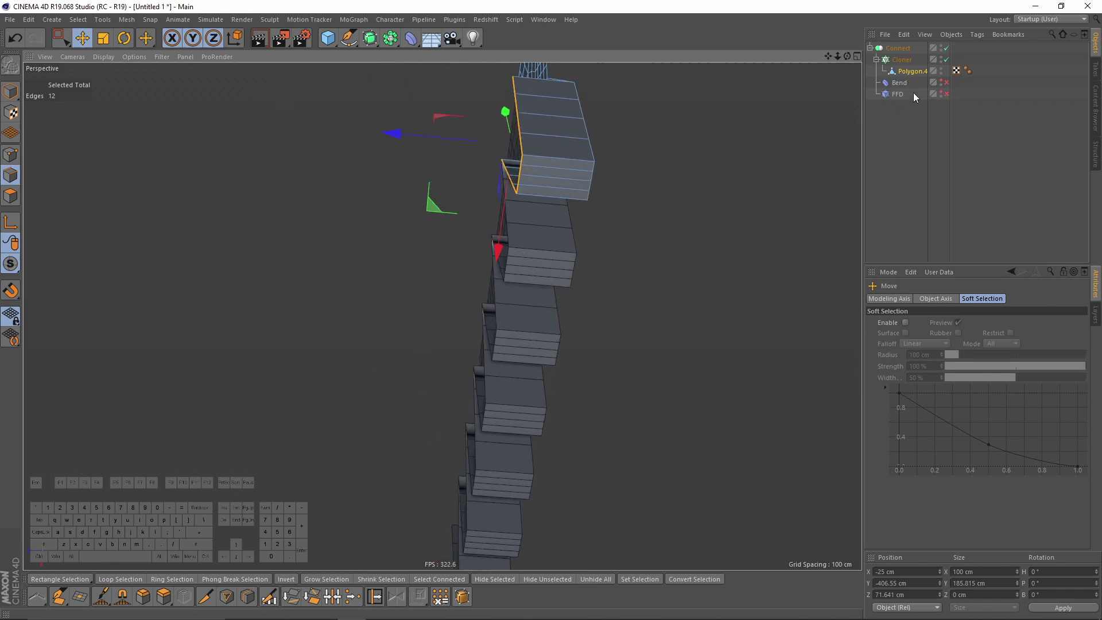
# Step: Enable the Bend and FFD deformers and pull the flange's outer edges further along Z to about 77 cm
pyautogui.moveTo(946, 83); pyautogui.dragTo(946, 93)
pyautogui.keyDown('alt'); pyautogui.moveTo(549, 188); pyautogui.dragTo(510, 216); pyautogui.keyUp('alt')
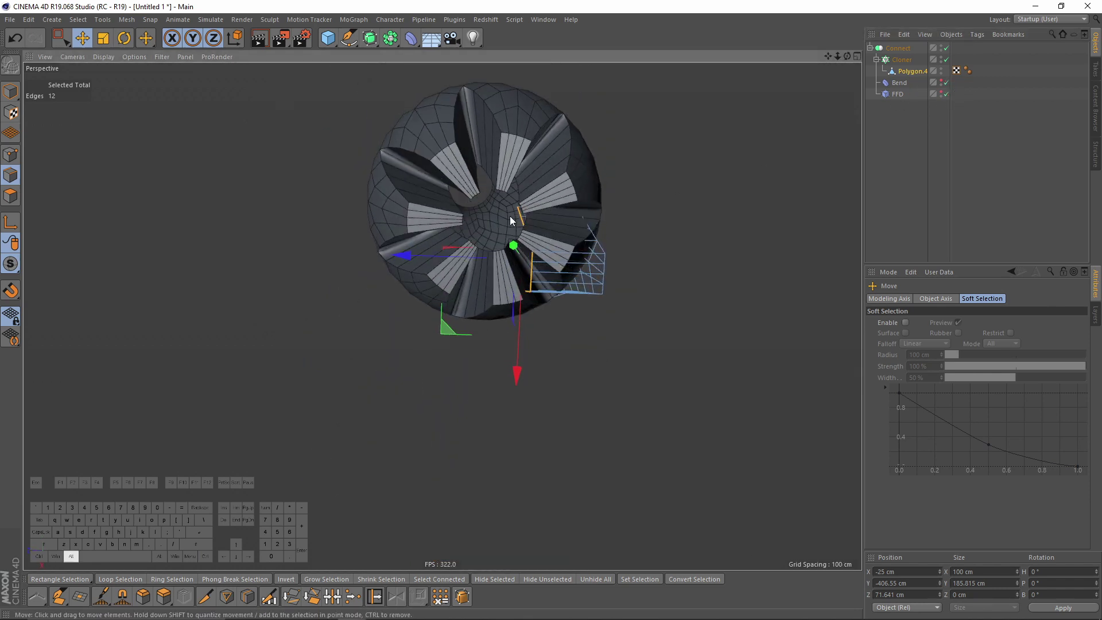
pyautogui.scroll(5, 510, 216)
pyautogui.moveTo(454, 288); pyautogui.dragTo(574, 143)
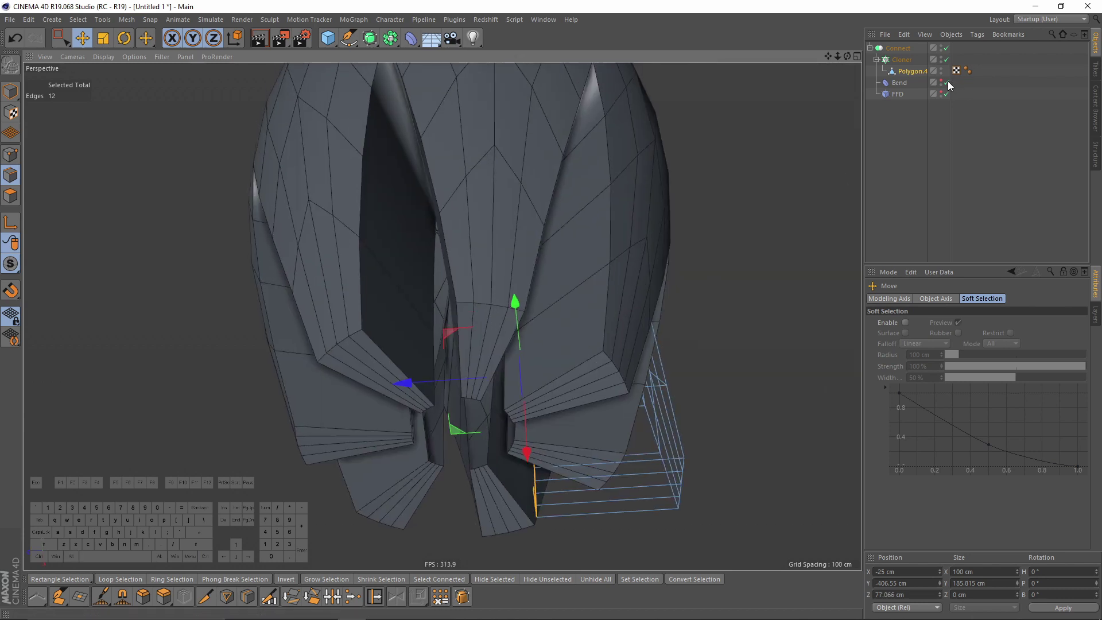
# Step: Disable Bend and FFD and melt the four polygons of each extruded side wall into a single polygon
pyautogui.moveTo(948, 85); pyautogui.dragTo(948, 98)
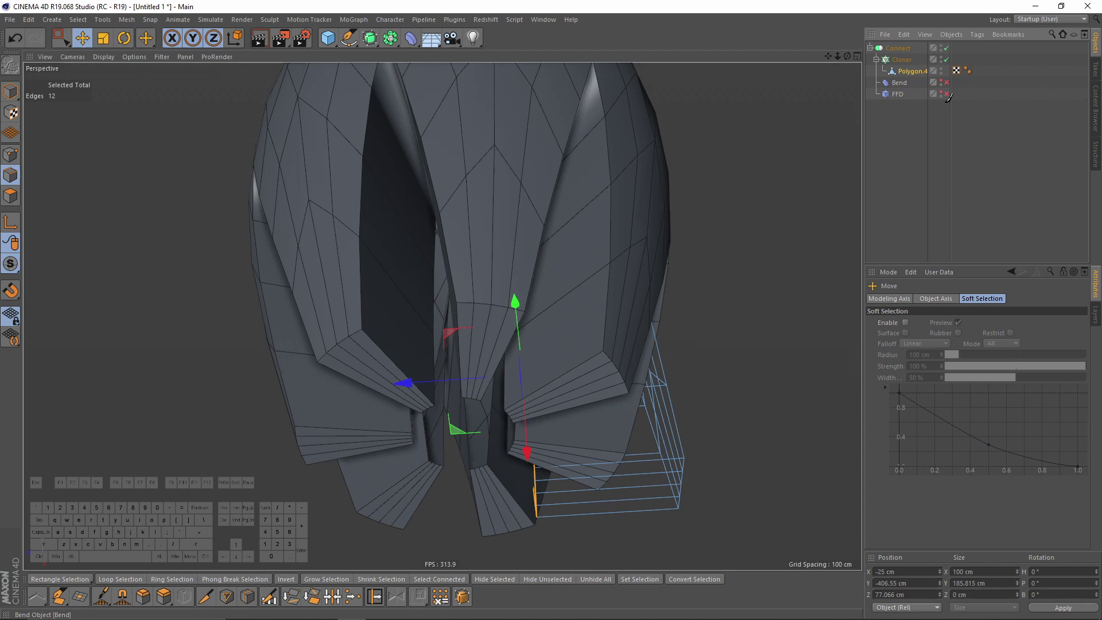
pyautogui.moveTo(544, 252)
pyautogui.keyDown('alt'); pyautogui.mouseDown()
pyautogui.moveTo(487, 311)
pyautogui.moveTo(399, 304)
pyautogui.moveTo(442, 350)
pyautogui.moveTo(585, 321)
pyautogui.moveTo(523, 282)
pyautogui.moveTo(349, 298)
pyautogui.moveTo(522, 291)
pyautogui.moveTo(315, 229)
pyautogui.mouseUp(); pyautogui.keyUp('alt')
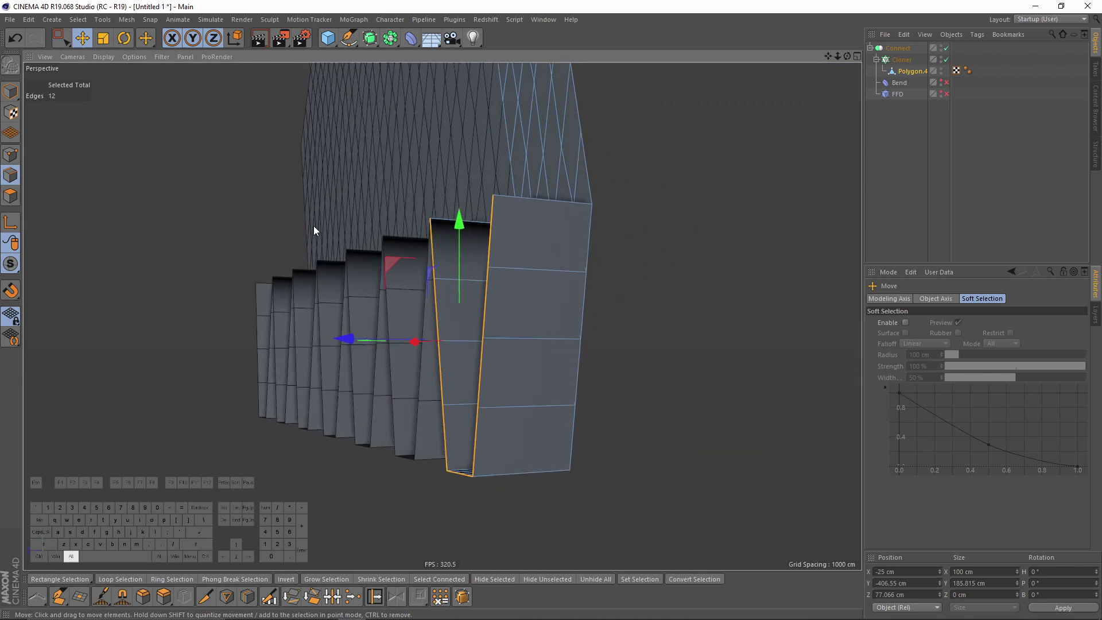
pyautogui.keyDown('ctrl'); pyautogui.click(11, 196); pyautogui.keyUp('ctrl')
pyautogui.keyDown('alt'); pyautogui.moveTo(501, 443); pyautogui.dragTo(713, 283); pyautogui.keyUp('alt')
pyautogui.rightClick(714, 283)
pyautogui.click(739, 525)
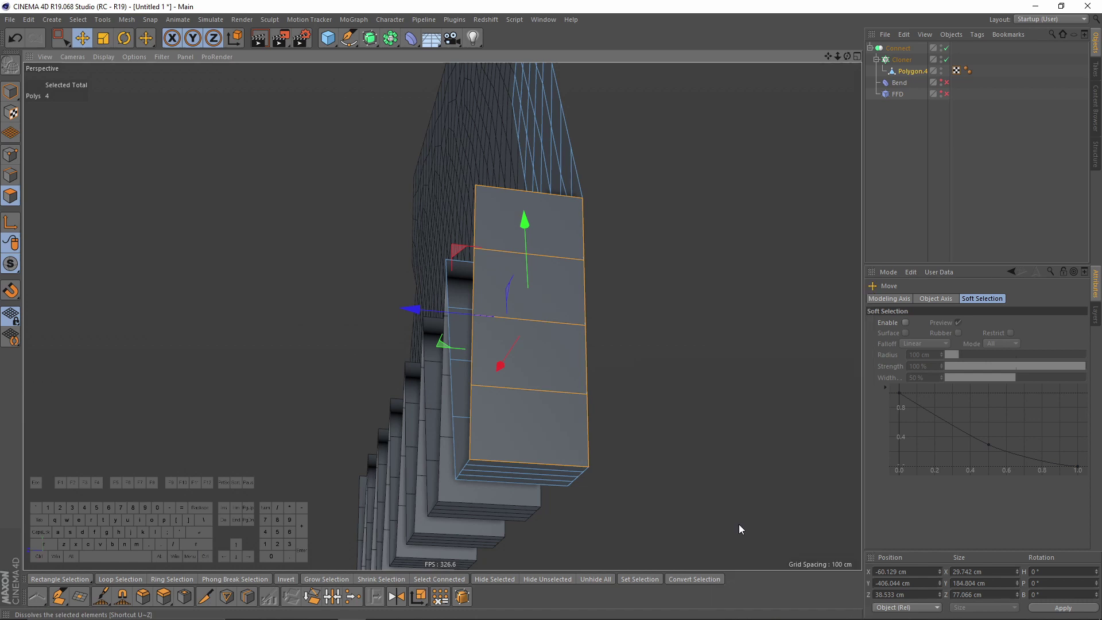
pyautogui.keyDown('alt'); pyautogui.moveTo(489, 253); pyautogui.dragTo(406, 212); pyautogui.keyUp('alt')
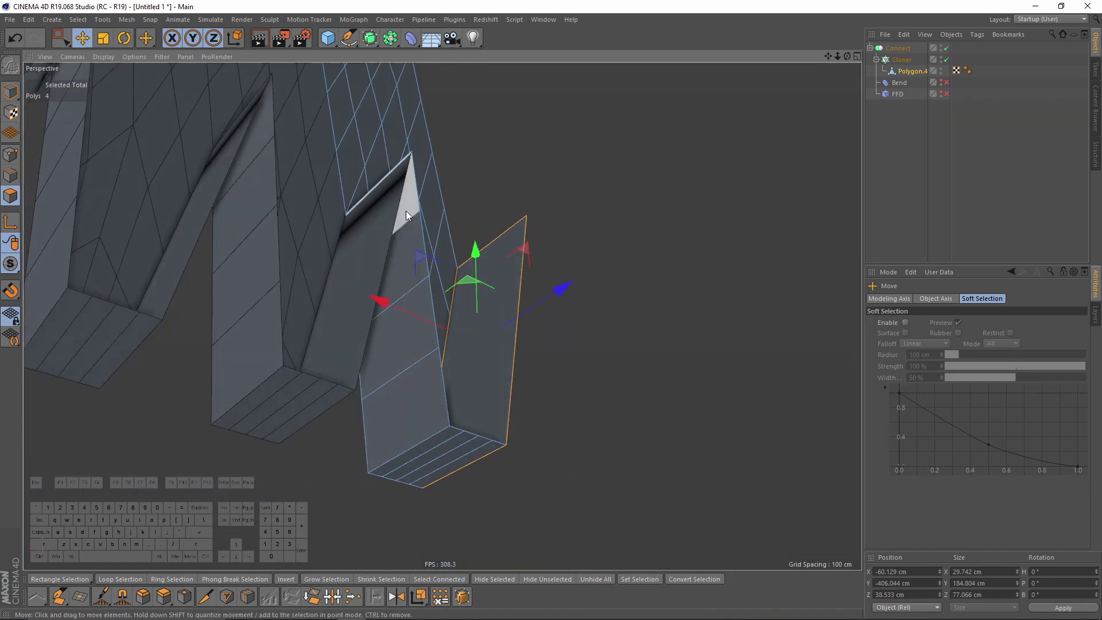
pyautogui.click(405, 212)
pyautogui.rightClick(694, 438)
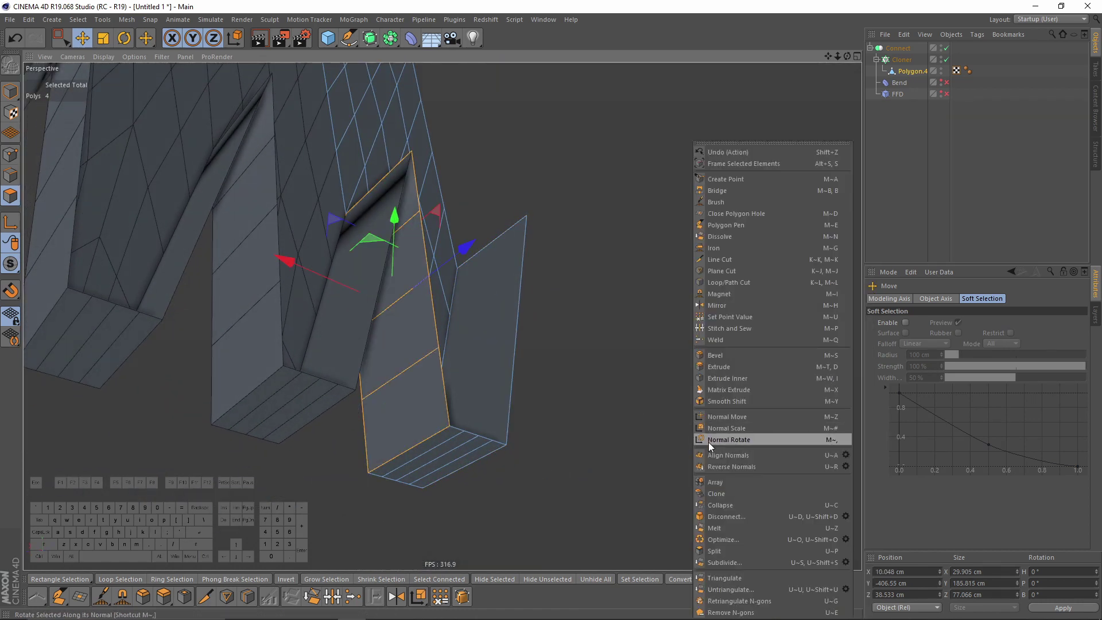
pyautogui.click(717, 529)
# Step: Weld the outer upper corner point of the first side wall onto the strip's adjacent corner point
pyautogui.keyDown('alt'); pyautogui.moveTo(597, 425); pyautogui.dragTo(416, 386); pyautogui.keyUp('alt')
pyautogui.click(10, 155)
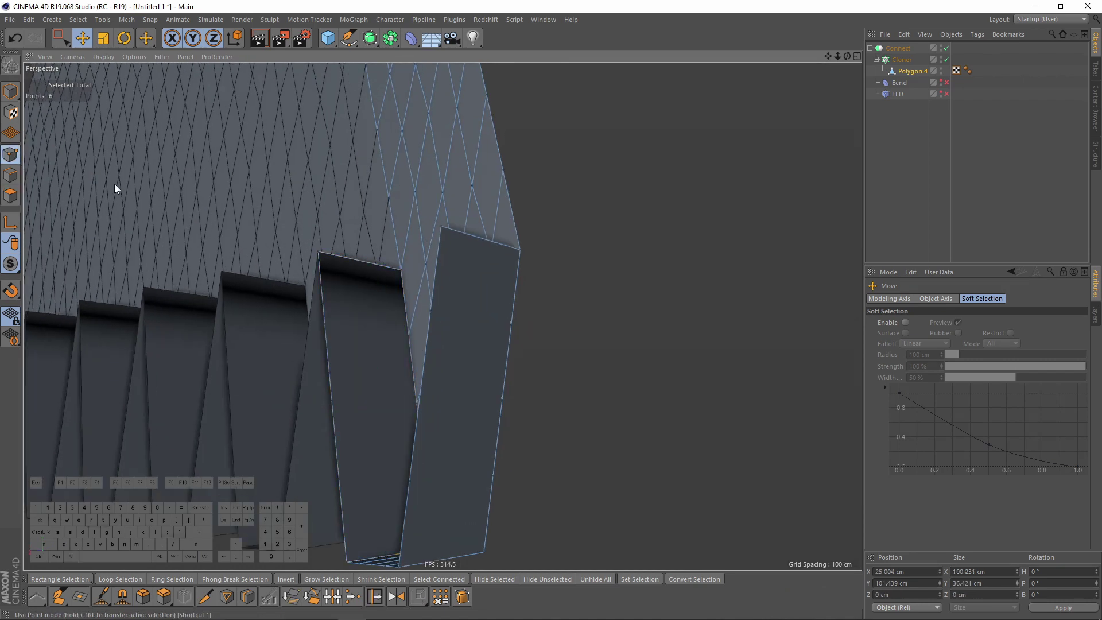
pyautogui.keyDown('alt'); pyautogui.moveTo(115, 184); pyautogui.dragTo(505, 332); pyautogui.keyUp('alt')
pyautogui.click(424, 316)
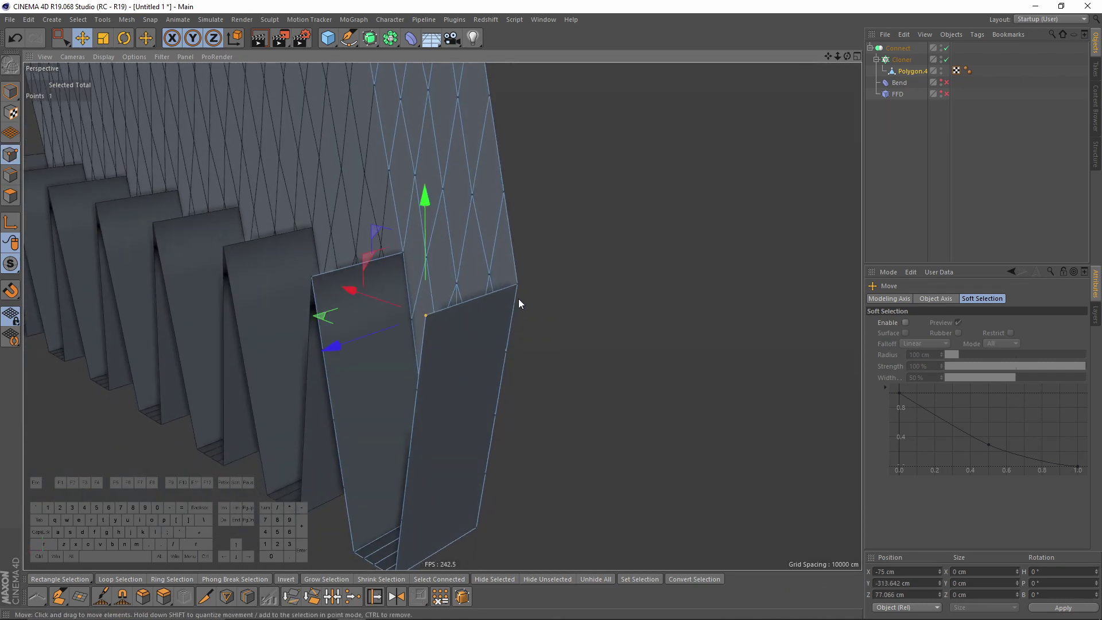
pyautogui.rightClick(558, 311)
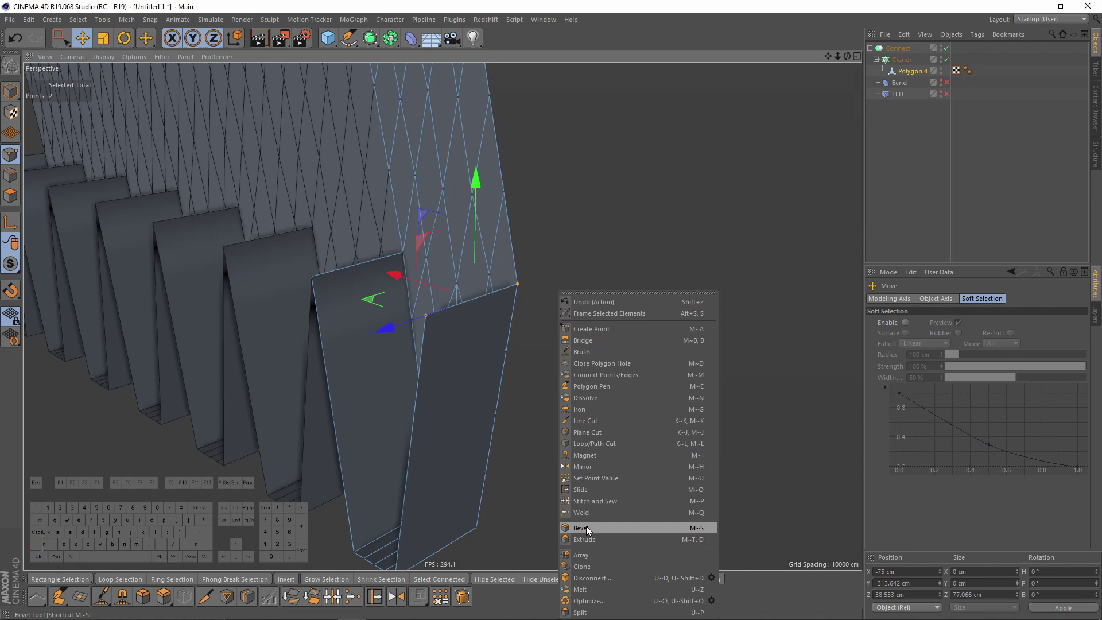
pyautogui.click(585, 513)
pyautogui.click(519, 284)
# Step: Weld the opposite side wall's outer upper corner point onto its matching corner point on the strip
pyautogui.press('space')
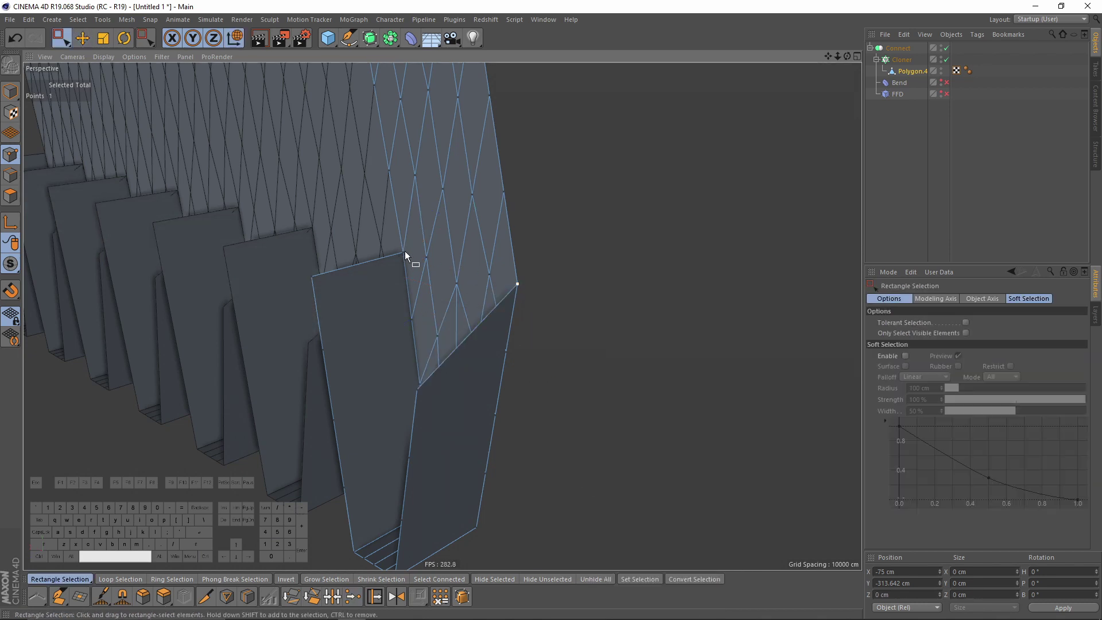
pyautogui.click(405, 251)
pyautogui.keyDown('shift'); pyautogui.moveTo(286, 267); pyautogui.dragTo(322, 288); pyautogui.keyUp('shift')
pyautogui.press('space')
pyautogui.click(401, 252)
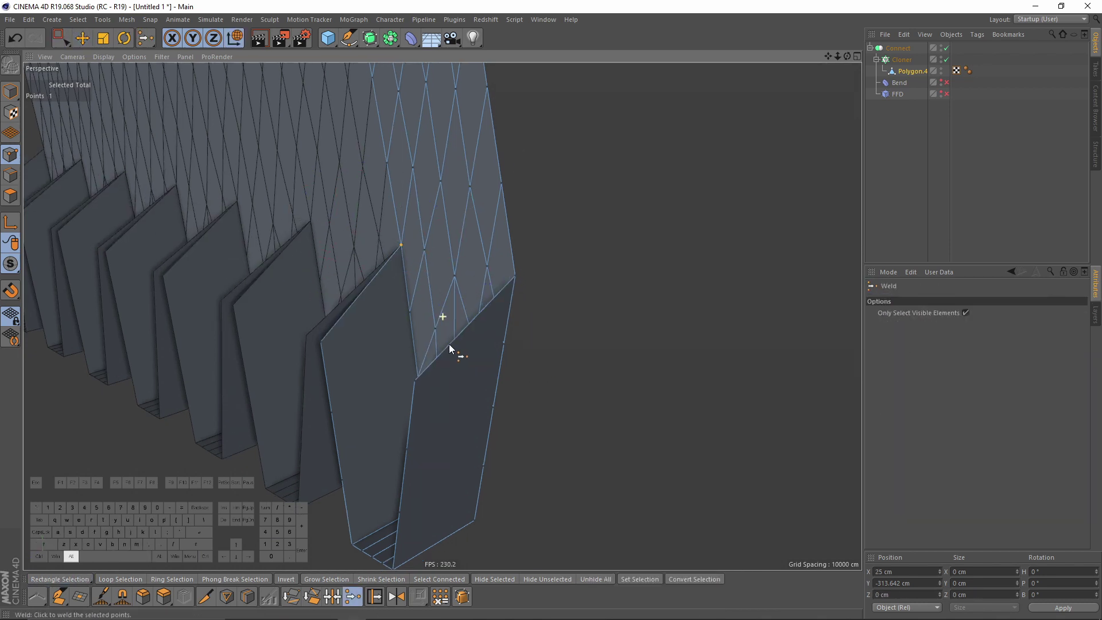
# Step: Delete the leftover intermediate points along the outer vertical edges of both side walls
pyautogui.press('space')
pyautogui.click(402, 363)
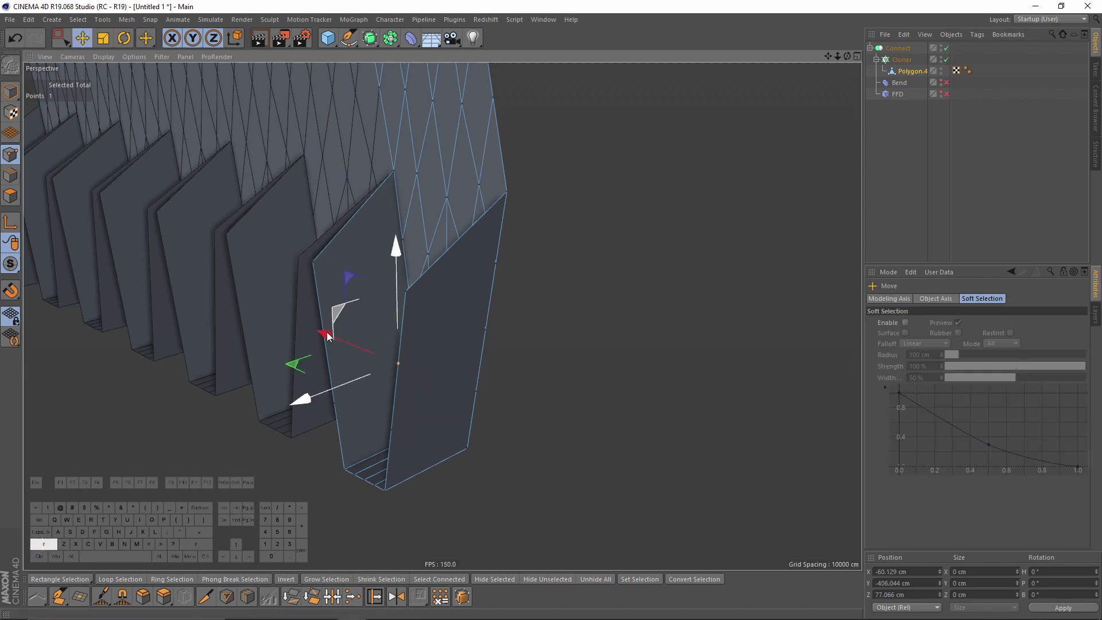
pyautogui.scroll(3, 332, 355)
pyautogui.keyDown('shift'); pyautogui.click(340, 428); pyautogui.keyUp('shift')
pyautogui.keyDown('shift'); pyautogui.click(325, 333); pyautogui.keyUp('shift')
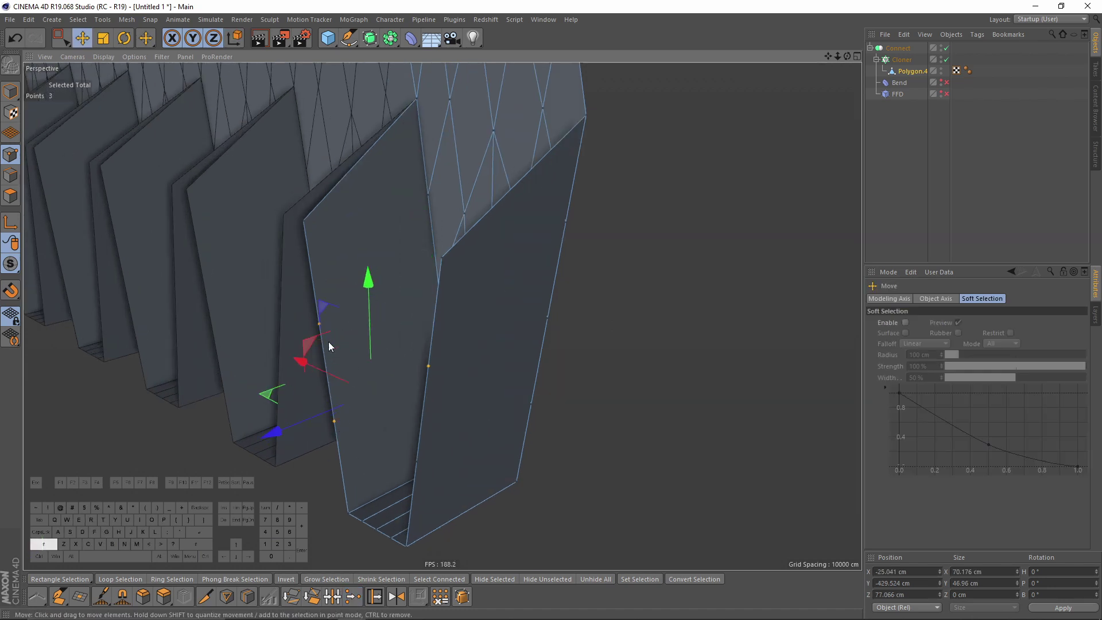
pyautogui.click(438, 419)
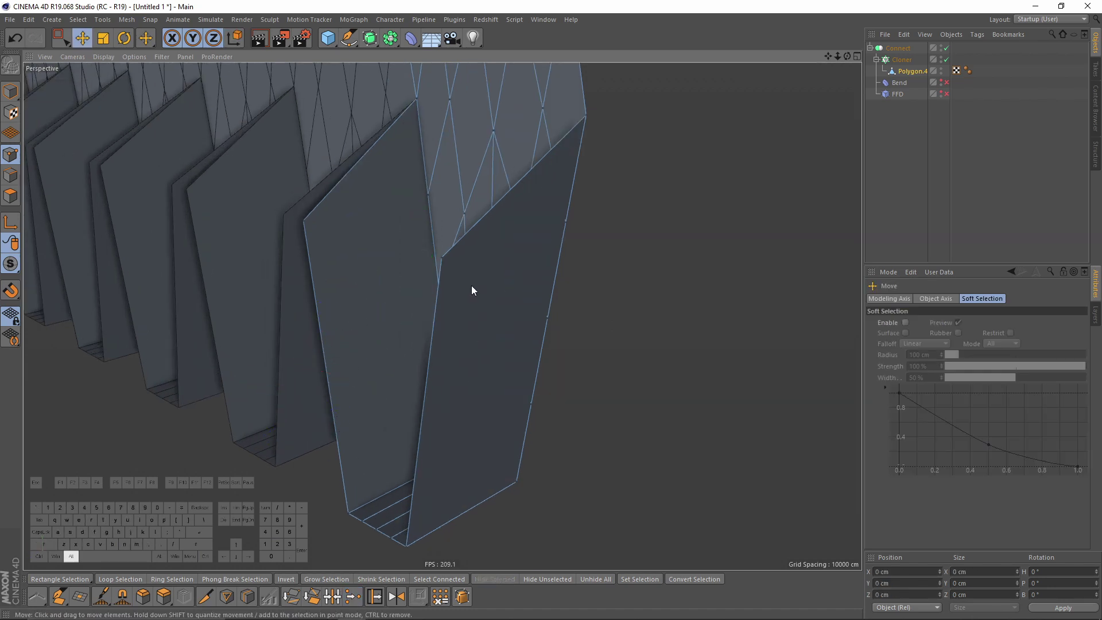
# Step: Weld the remaining outer upper corner of each side wall onto the strip, turning both walls into triangles
pyautogui.keyDown('alt'); pyautogui.moveTo(471, 286); pyautogui.dragTo(455, 329, button='middle'); pyautogui.keyUp('alt')
pyautogui.click(427, 313)
pyautogui.keyDown('shift'); pyautogui.click(573, 158); pyautogui.keyUp('shift')
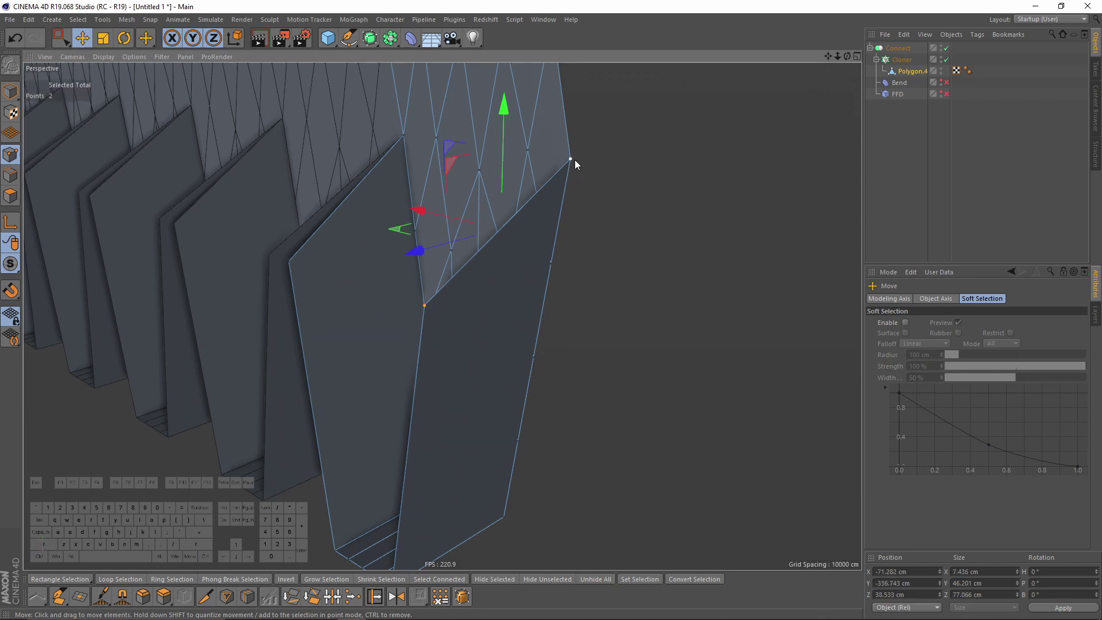
pyautogui.press('0')
pyautogui.click(573, 159)
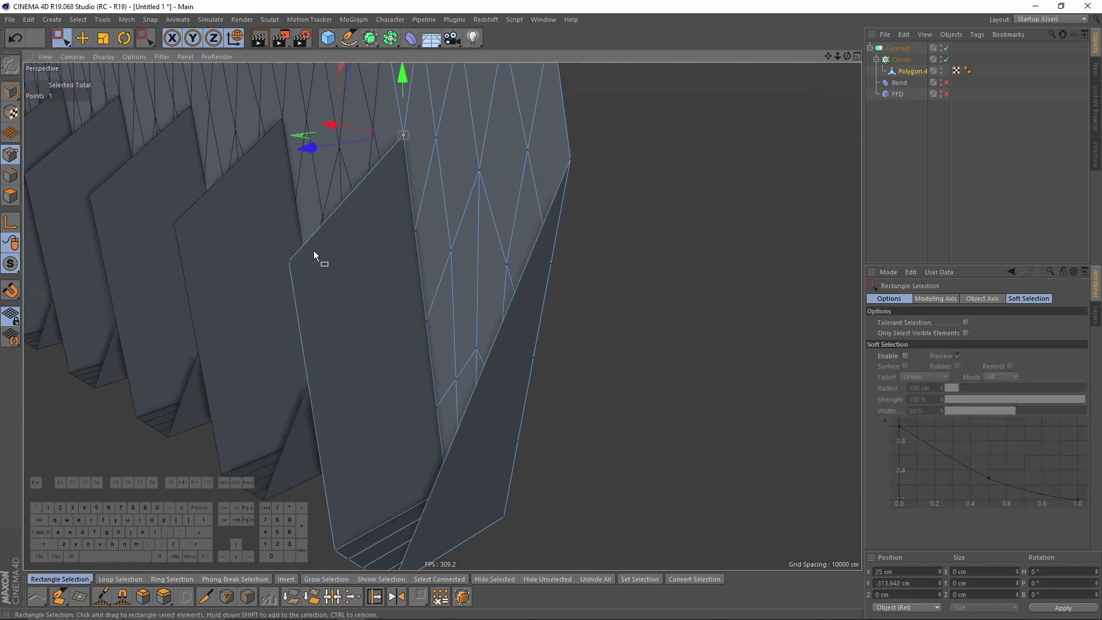
pyautogui.press('m')
pyautogui.press('q')
pyautogui.keyDown('alt'); pyautogui.moveTo(387, 199); pyautogui.dragTo(332, 256); pyautogui.keyUp('alt')
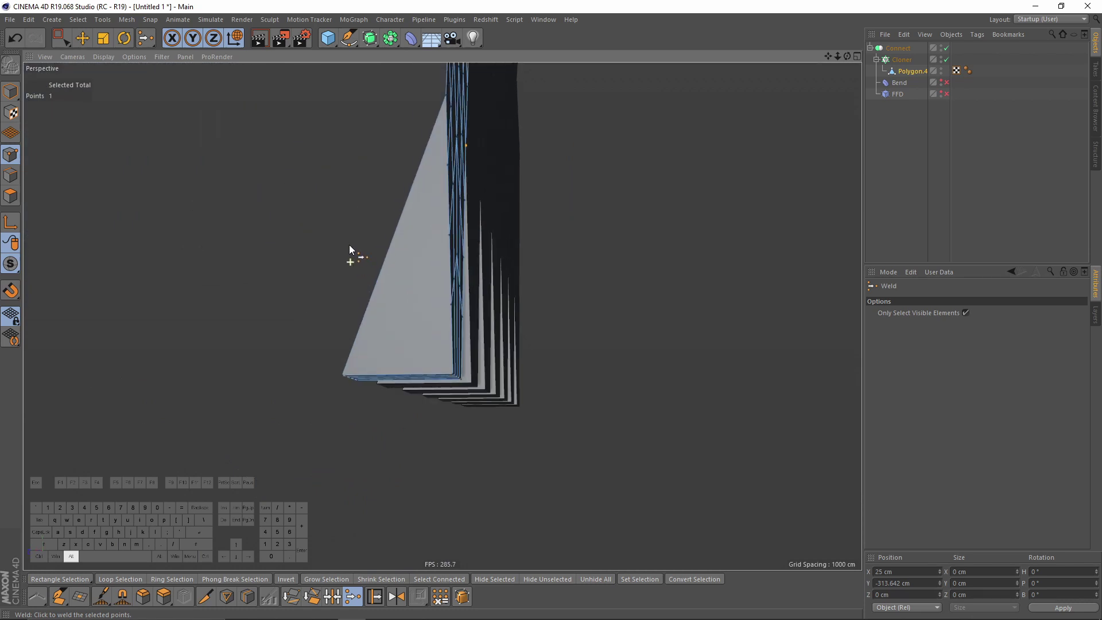
pyautogui.moveTo(349, 245)
pyautogui.keyDown('alt'); pyautogui.mouseDown()
pyautogui.moveTo(311, 276)
pyautogui.moveTo(264, 263)
pyautogui.moveTo(344, 265)
pyautogui.mouseUp(); pyautogui.keyUp('alt')
# Step: Enable Bend and FFD and stretch the flange's five outer bottom points along X to about 100 cm wide
pyautogui.moveTo(946, 82); pyautogui.dragTo(947, 95)
pyautogui.moveTo(454, 248)
pyautogui.keyDown('alt'); pyautogui.mouseDown()
pyautogui.moveTo(517, 226)
pyautogui.moveTo(518, 285)
pyautogui.moveTo(476, 269)
pyautogui.moveTo(411, 303)
pyautogui.mouseUp(); pyautogui.keyUp('alt')
pyautogui.press('0')
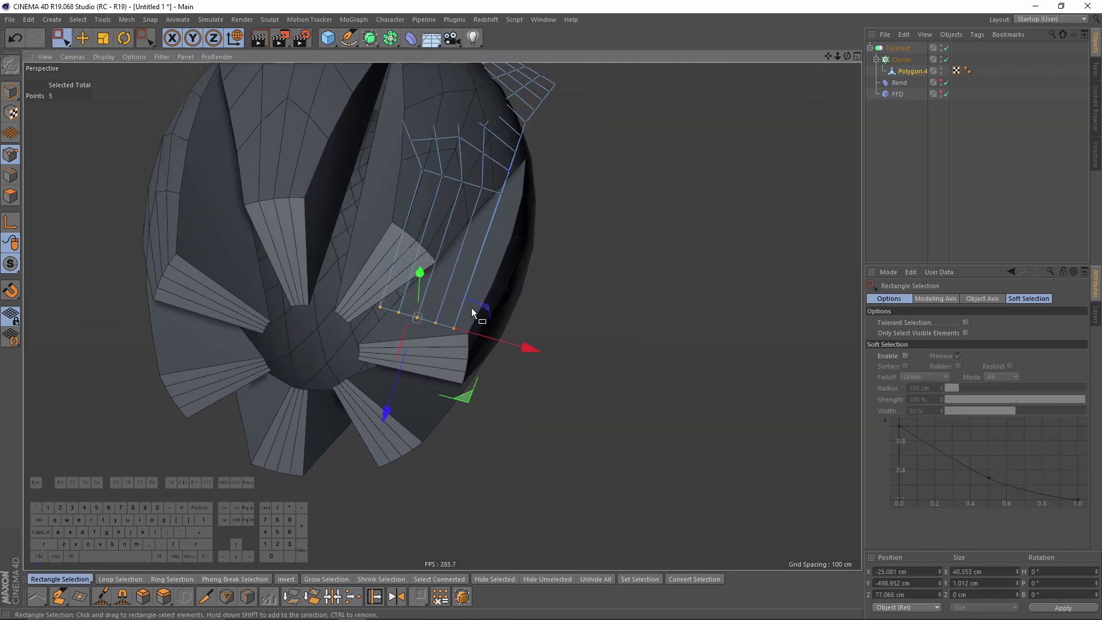
pyautogui.press('t')
pyautogui.moveTo(475, 328); pyautogui.dragTo(679, 415)
# Step: Flatten the five bottom points to 0 cm in Y and fine-tune their X width to about 99.9 cm
pyautogui.keyDown('alt'); pyautogui.moveTo(369, 317); pyautogui.dragTo(479, 313, button='right'); pyautogui.keyUp('alt')
pyautogui.keyDown('alt'); pyautogui.moveTo(363, 252); pyautogui.dragTo(446, 296, button='middle'); pyautogui.keyUp('alt')
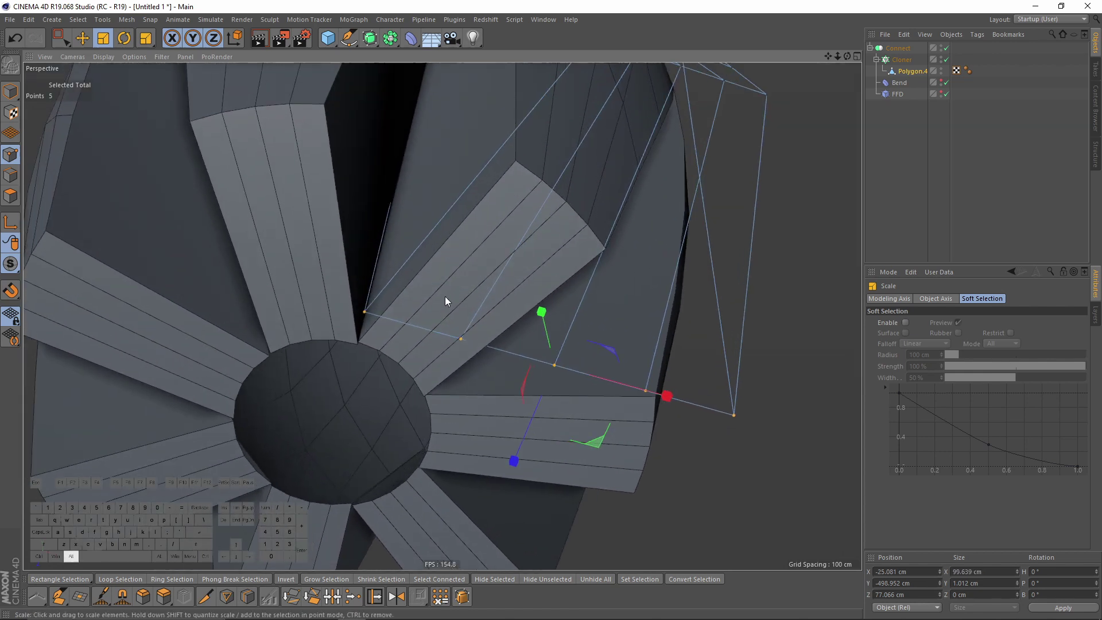
pyautogui.keyDown('alt'); pyautogui.moveTo(437, 292); pyautogui.dragTo(520, 281); pyautogui.keyUp('alt')
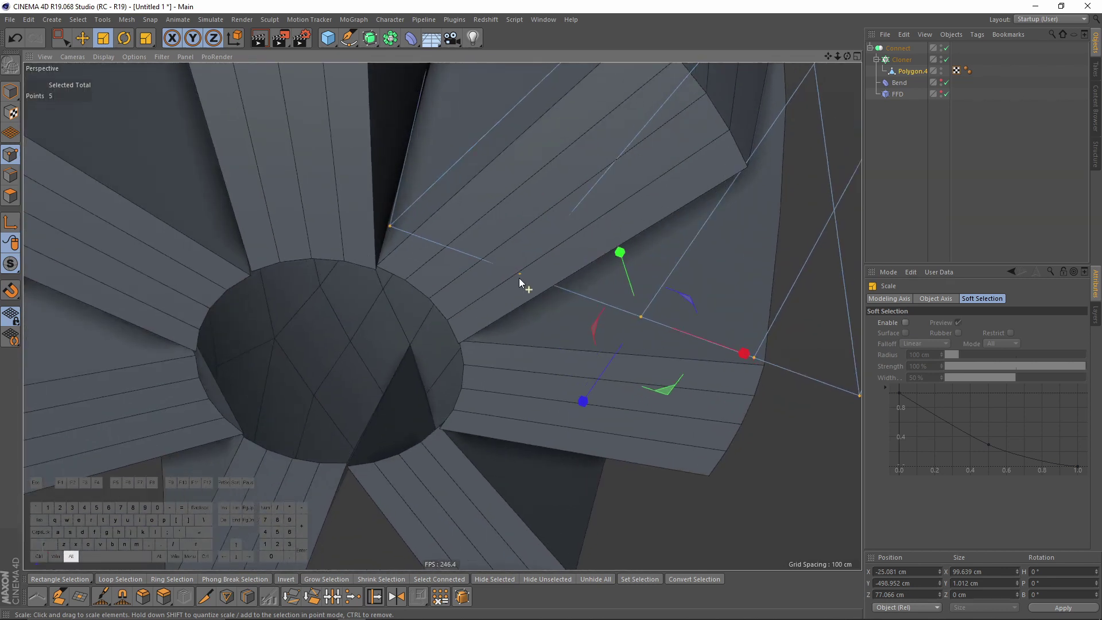
pyautogui.moveTo(753, 358); pyautogui.dragTo(742, 355)
pyautogui.keyDown('shift'); pyautogui.moveTo(620, 241); pyautogui.dragTo(635, 292); pyautogui.keyUp('shift')
pyautogui.hotkey('ctrl', 'z')
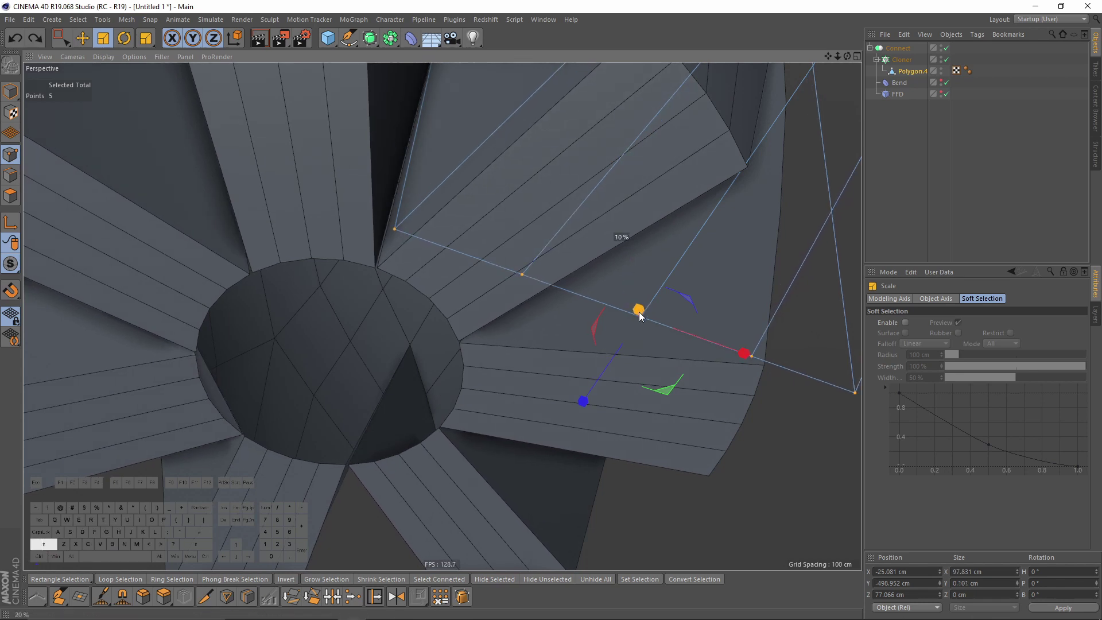
pyautogui.moveTo(755, 362); pyautogui.dragTo(683, 241)
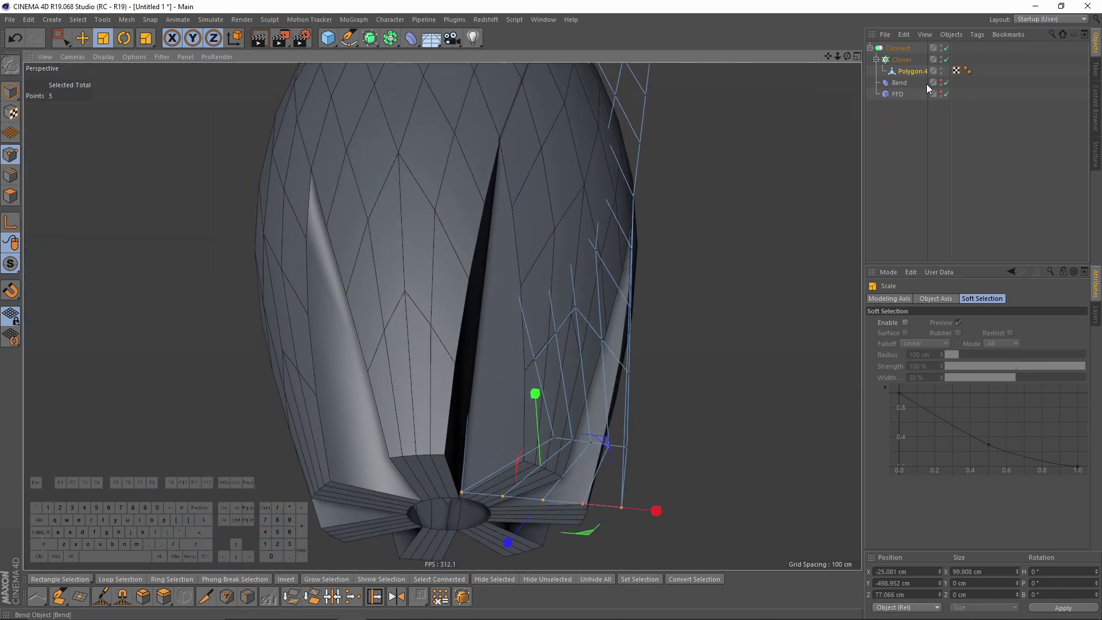
# Step: Disable Bend and FFD and line-cut the first triangular side wall twice, from the strip's edge points to the outer edge
pyautogui.moveTo(947, 84); pyautogui.dragTo(947, 94)
pyautogui.keyDown('alt'); pyautogui.moveTo(587, 293); pyautogui.dragTo(621, 262, button='middle'); pyautogui.keyUp('alt')
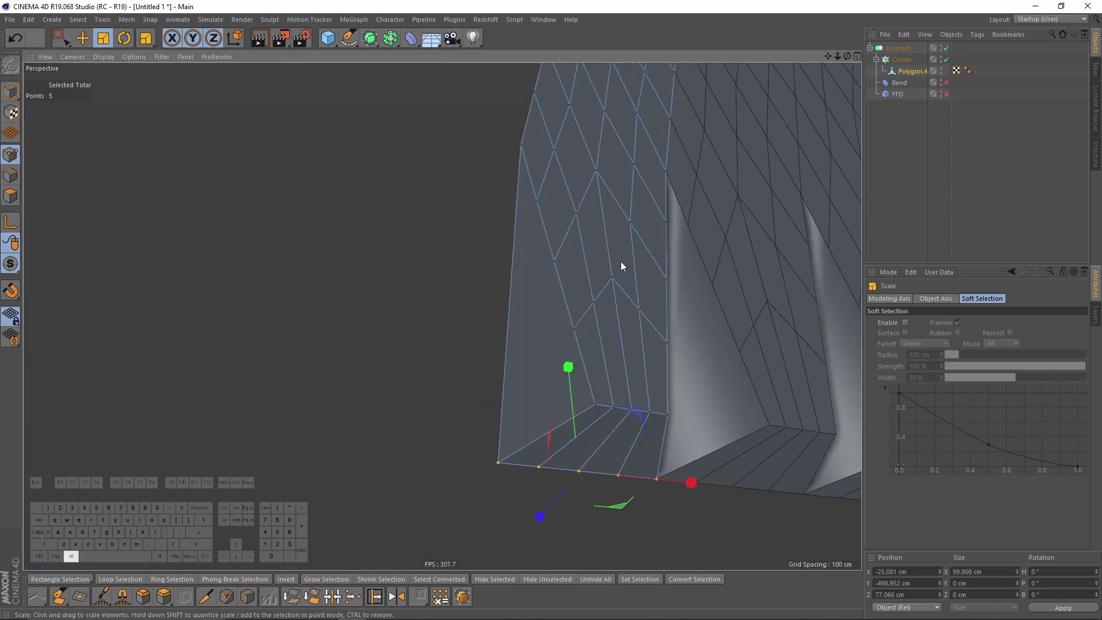
pyautogui.press('k')
pyautogui.press('k')
pyautogui.keyDown('alt'); pyautogui.moveTo(577, 321); pyautogui.dragTo(556, 256); pyautogui.keyUp('alt')
pyautogui.click(497, 294)
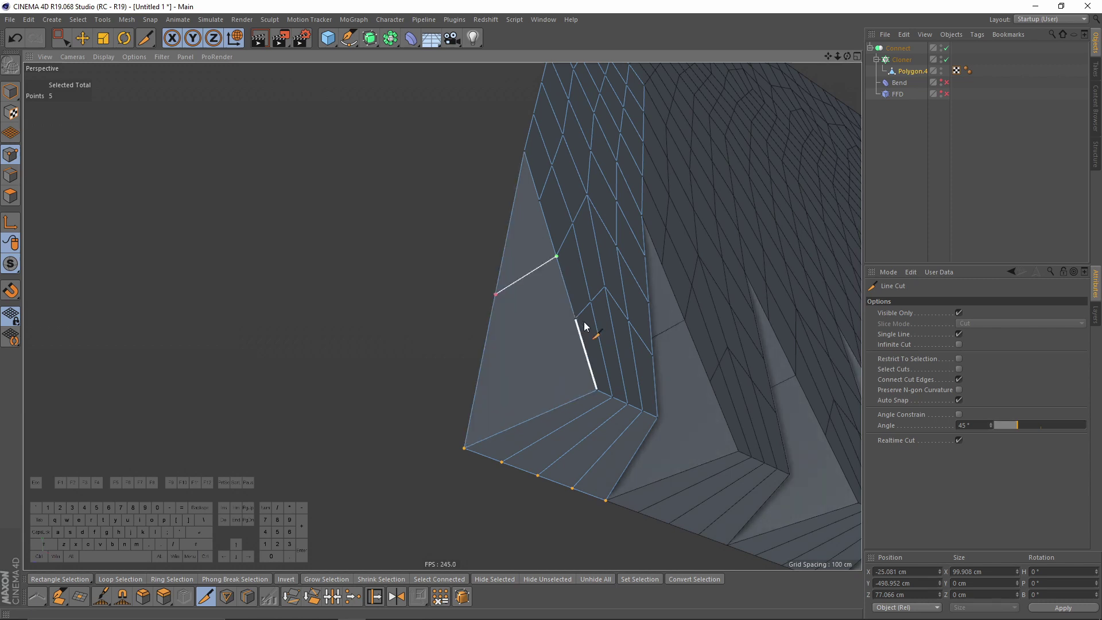
pyautogui.click(481, 373)
# Step: Line-cut the opposite side wall twice, joining the strip's edge points to the neighbouring clone's matching cut points
pyautogui.keyDown('alt'); pyautogui.moveTo(637, 329); pyautogui.dragTo(507, 320, button='middle'); pyautogui.keyUp('alt')
pyautogui.keyDown('alt'); pyautogui.moveTo(506, 320); pyautogui.dragTo(595, 379); pyautogui.keyUp('alt')
pyautogui.scroll(2, 563, 338)
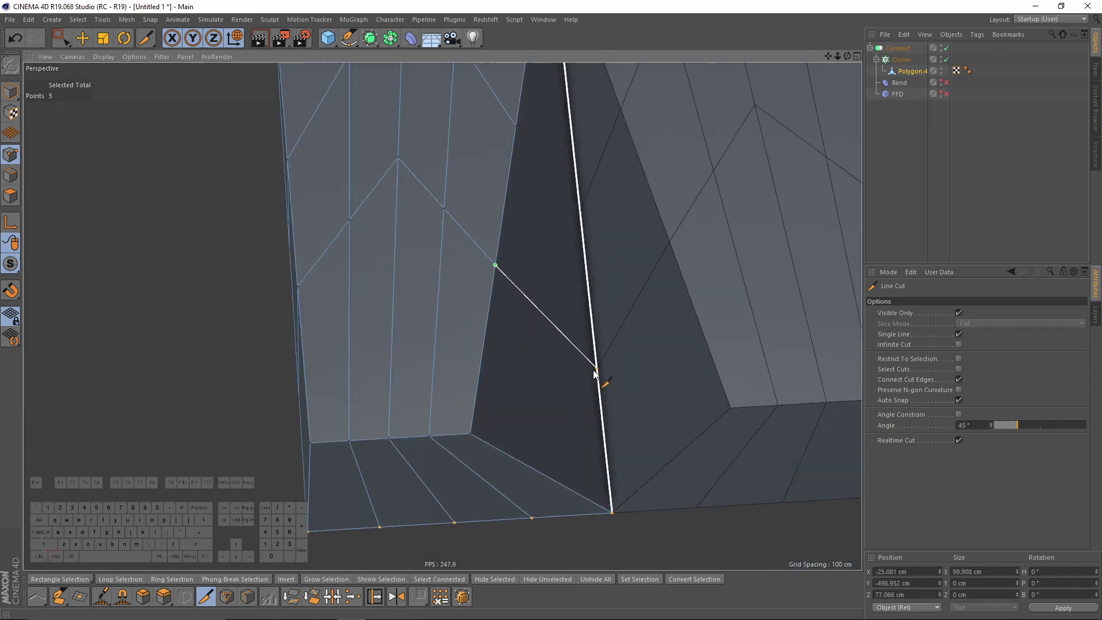
pyautogui.keyDown('alt'); pyautogui.moveTo(594, 294); pyautogui.dragTo(499, 243); pyautogui.keyUp('alt')
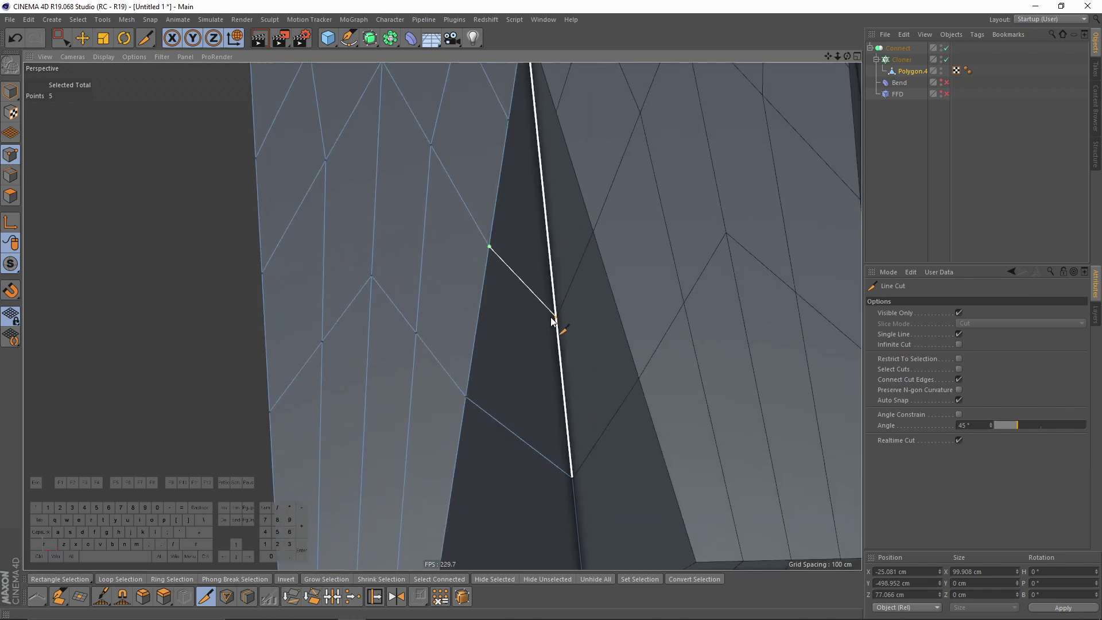
pyautogui.keyDown('alt'); pyautogui.moveTo(559, 313); pyautogui.dragTo(517, 322, button='right'); pyautogui.keyUp('alt')
# Step: Line-cut both triangular side walls a third time near their upper tips, starting from the strip's edge points
pyautogui.keyDown('alt'); pyautogui.moveTo(516, 322); pyautogui.dragTo(543, 180); pyautogui.keyUp('alt')
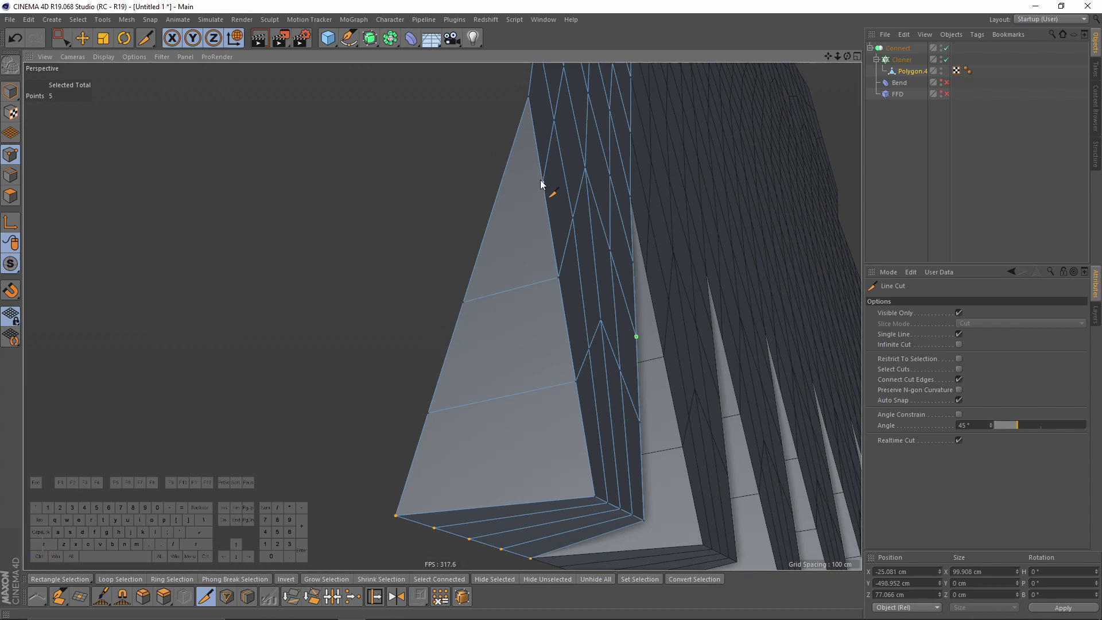
pyautogui.click(541, 181)
pyautogui.click(497, 202)
pyautogui.keyDown('alt'); pyautogui.moveTo(652, 253); pyautogui.dragTo(528, 275); pyautogui.keyUp('alt')
pyautogui.moveTo(625, 294)
pyautogui.keyDown('alt'); pyautogui.mouseDown(button='right')
pyautogui.moveTo(614, 328)
pyautogui.moveTo(624, 299)
pyautogui.mouseUp(button='right'); pyautogui.keyUp('alt')
pyautogui.keyDown('alt'); pyautogui.moveTo(624, 299); pyautogui.dragTo(653, 291); pyautogui.keyUp('alt')
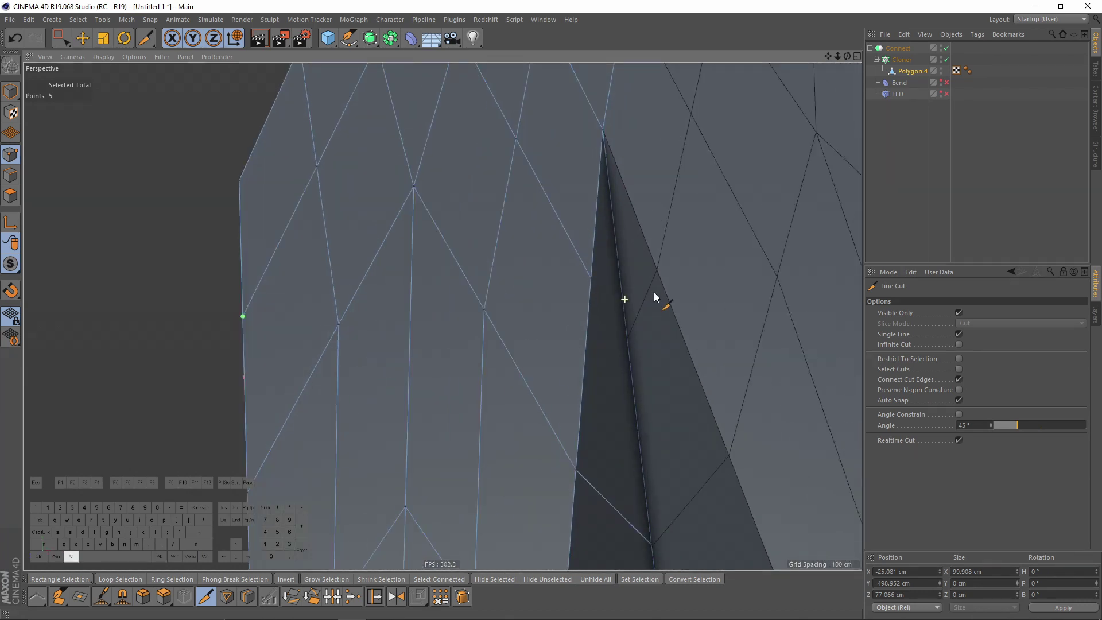
pyautogui.keyDown('alt'); pyautogui.moveTo(653, 292); pyautogui.dragTo(651, 292, button='right'); pyautogui.keyUp('alt')
pyautogui.keyDown('alt'); pyautogui.moveTo(625, 336); pyautogui.dragTo(567, 221); pyautogui.keyUp('alt')
pyautogui.click(582, 237)
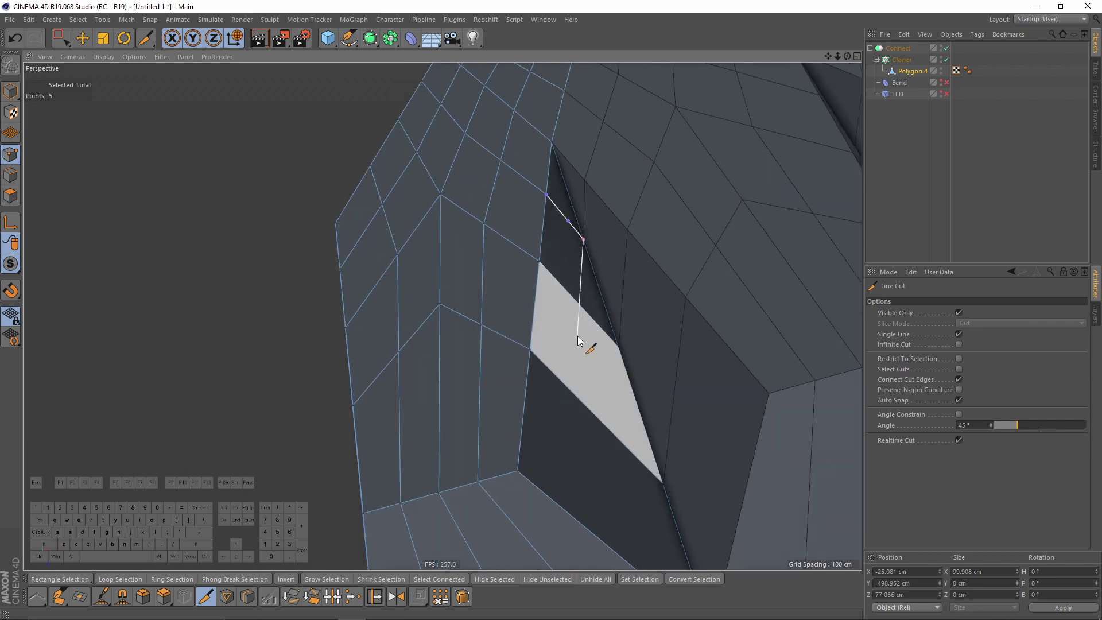
pyautogui.hotkey('ctrl', 'z')
# Step: Re-enable the Bend and FFD deformers and deselect everything in the object list
pyautogui.keyDown('alt'); pyautogui.moveTo(583, 283); pyautogui.dragTo(524, 283); pyautogui.keyUp('alt')
pyautogui.keyDown('alt'); pyautogui.moveTo(523, 283); pyautogui.dragTo(477, 267, button='right'); pyautogui.keyUp('alt')
pyautogui.keyDown('alt'); pyautogui.moveTo(477, 267); pyautogui.dragTo(752, 313); pyautogui.keyUp('alt')
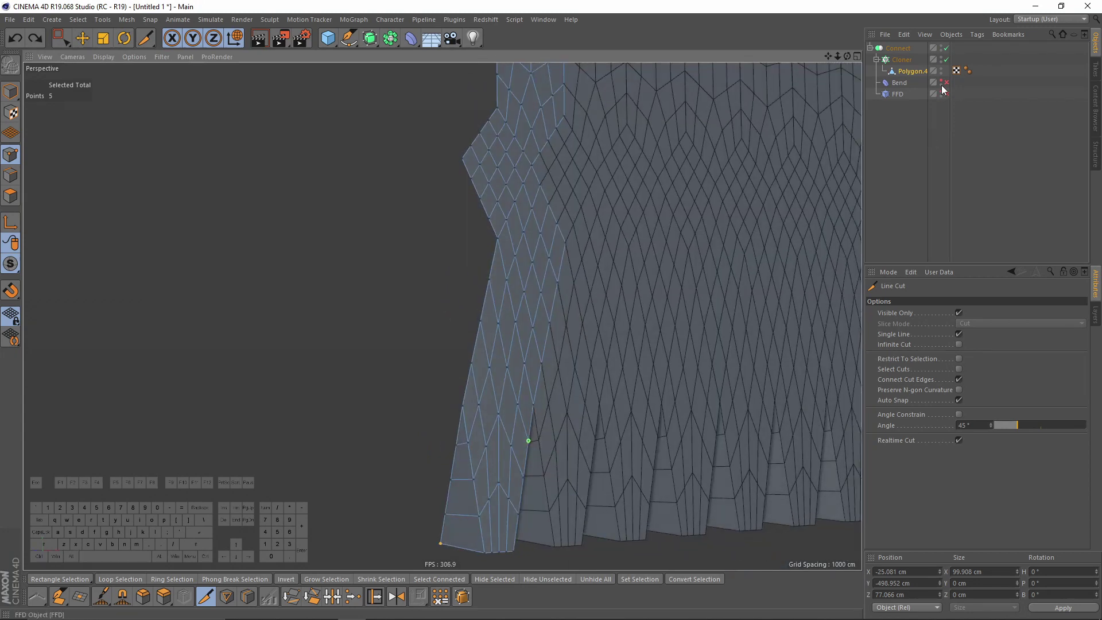
pyautogui.moveTo(946, 82); pyautogui.dragTo(947, 95)
pyautogui.click(964, 150)
pyautogui.scroll(-3, 494, 376)
pyautogui.keyDown('alt'); pyautogui.moveTo(512, 325); pyautogui.dragTo(500, 394); pyautogui.keyUp('alt')
pyautogui.keyDown('alt'); pyautogui.moveTo(470, 202); pyautogui.dragTo(533, 156, button='right'); pyautogui.keyUp('alt')
pyautogui.keyDown('alt'); pyautogui.moveTo(447, 151); pyautogui.dragTo(542, 138, button='right'); pyautogui.keyUp('alt')
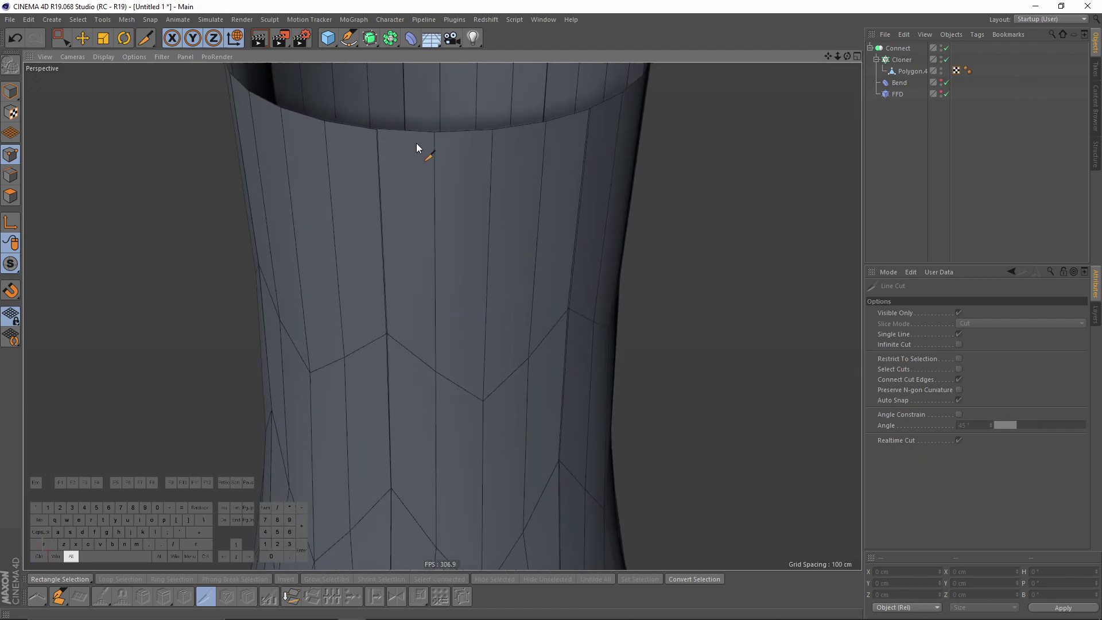
pyautogui.keyDown('alt'); pyautogui.moveTo(416, 143); pyautogui.dragTo(393, 151); pyautogui.keyUp('alt')
pyautogui.keyDown('alt'); pyautogui.moveTo(494, 216); pyautogui.dragTo(450, 239, button='right'); pyautogui.keyUp('alt')
pyautogui.keyDown('alt'); pyautogui.moveTo(450, 239); pyautogui.dragTo(451, 293, button='middle'); pyautogui.keyUp('alt')
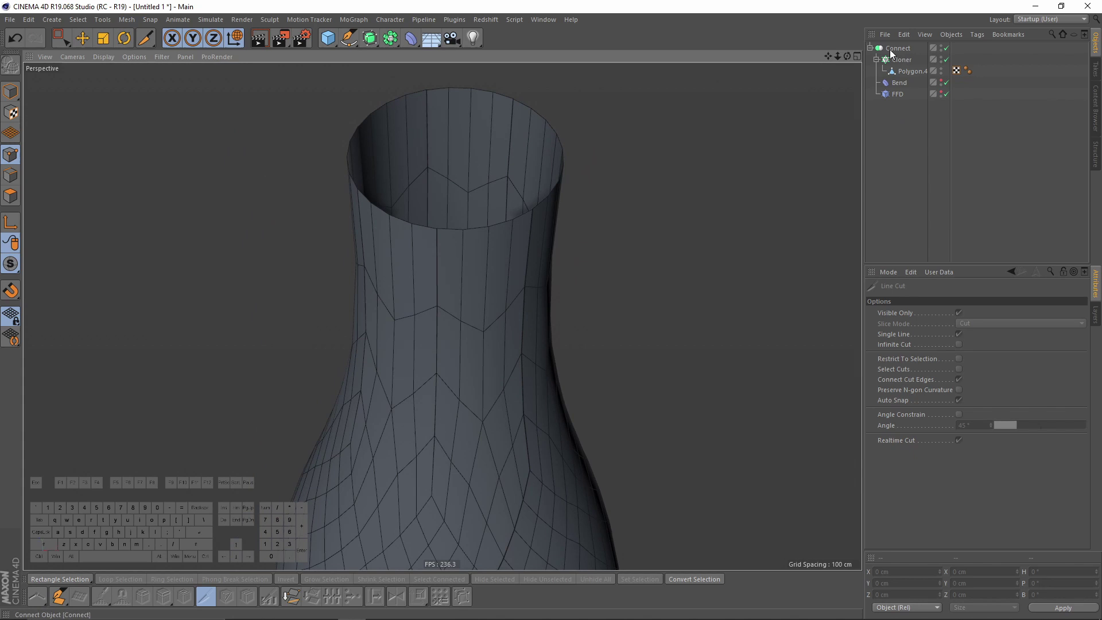
# Step: Nest the existing Connect object under a second Connect object and set its weld tolerance to 2.1 cm
pyautogui.click(870, 48)
pyautogui.click(909, 50)
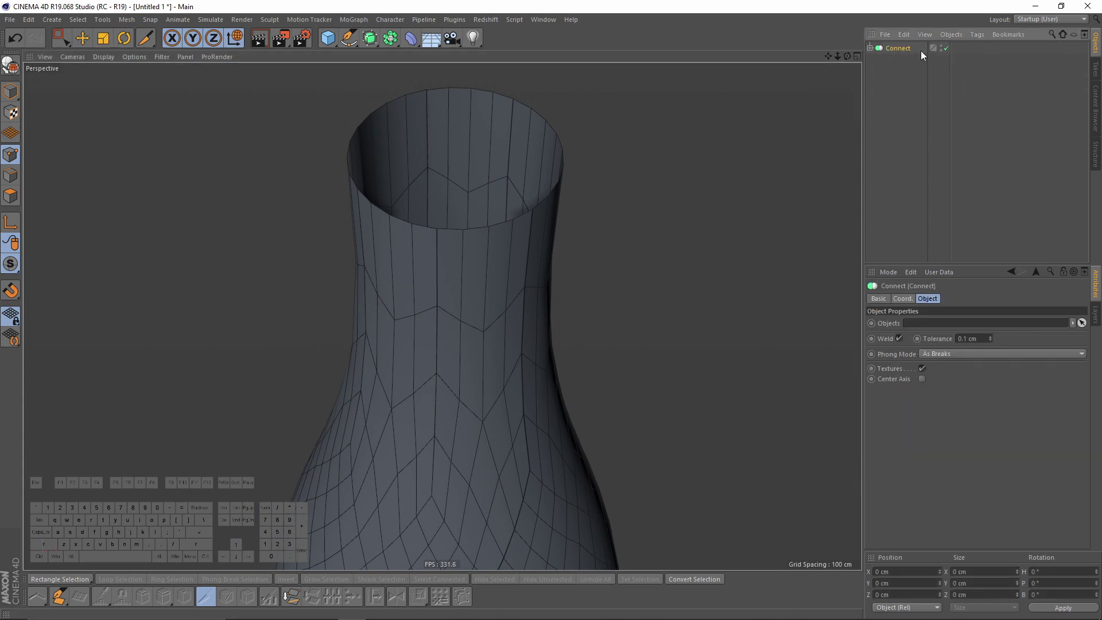
pyautogui.keyDown('alt'); pyautogui.click(395, 39); pyautogui.keyUp('alt')
pyautogui.keyDown('alt'); pyautogui.click(550, 74); pyautogui.keyUp('alt')
pyautogui.keyDown('alt'); pyautogui.moveTo(495, 184); pyautogui.dragTo(548, 234, button='right'); pyautogui.keyUp('alt')
pyautogui.keyDown('alt'); pyautogui.moveTo(548, 234); pyautogui.dragTo(579, 226); pyautogui.keyUp('alt')
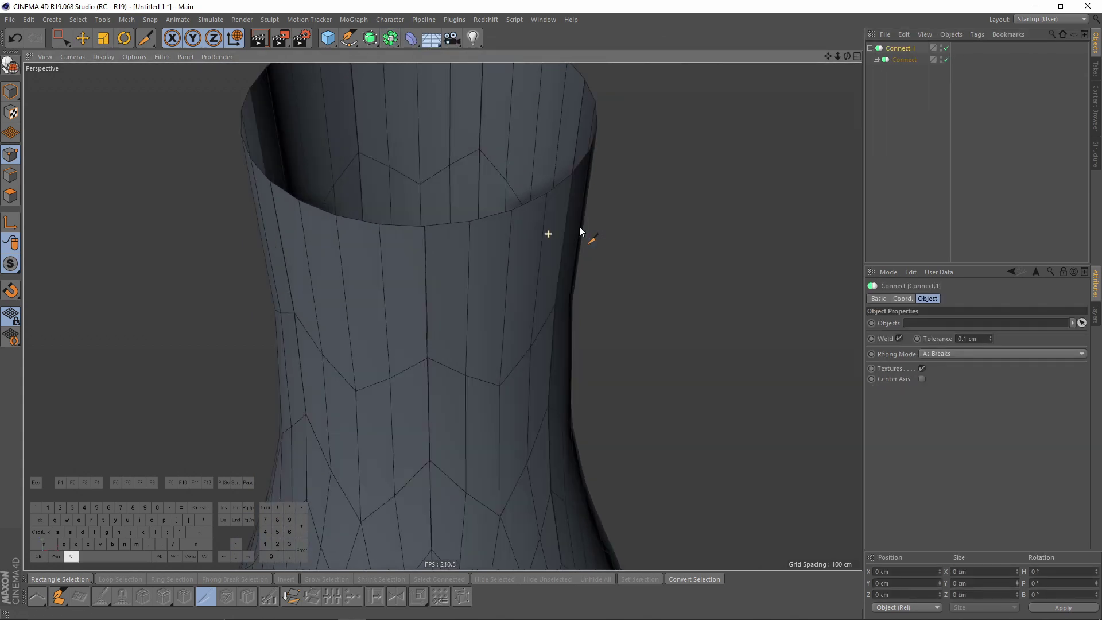
pyautogui.scroll(3, 580, 230)
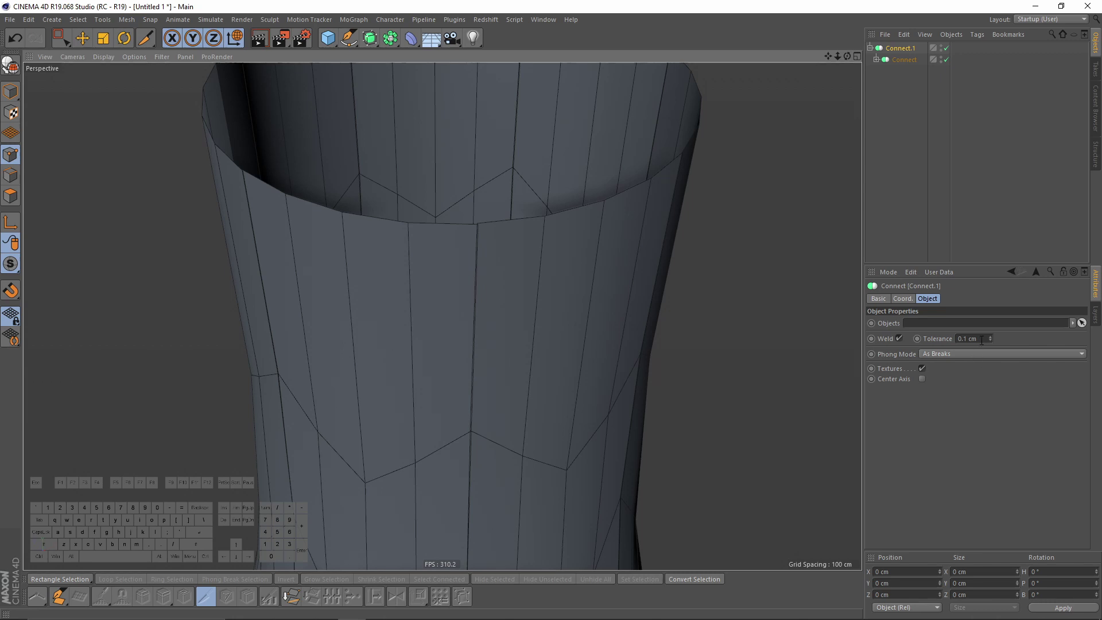
pyautogui.click(982, 340)
pyautogui.write('2.1')
pyautogui.press('Return')
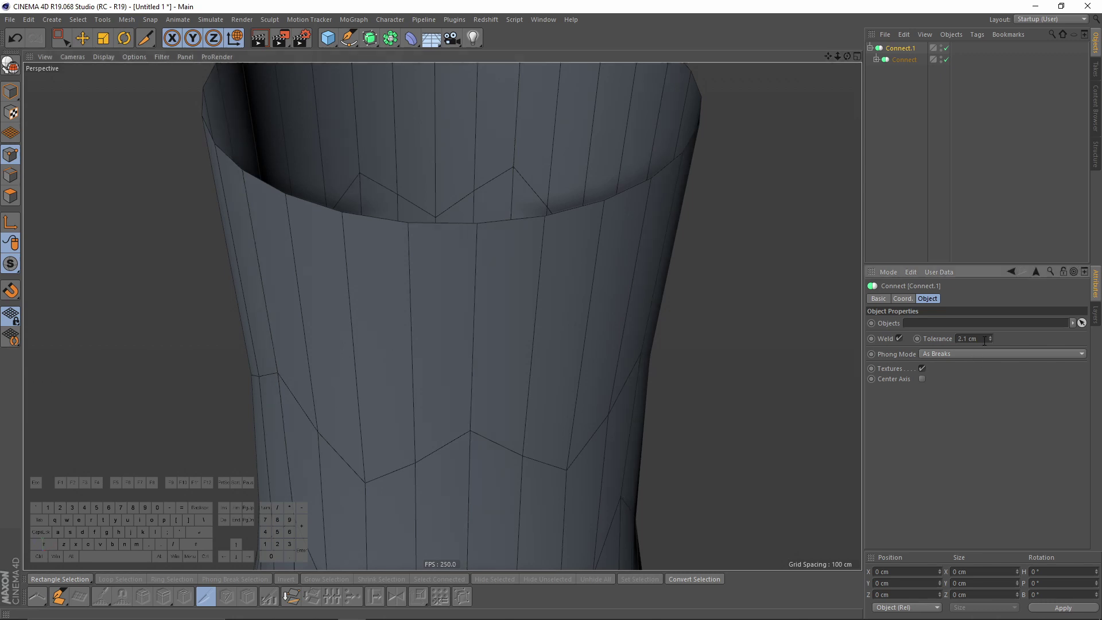
# Step: Examine the vase's vertical seam along the neck and body for edges left open by the weld
pyautogui.keyDown('alt'); pyautogui.moveTo(578, 259); pyautogui.dragTo(505, 221); pyautogui.keyUp('alt')
pyautogui.keyDown('alt'); pyautogui.moveTo(443, 315); pyautogui.dragTo(465, 211); pyautogui.keyUp('alt')
pyautogui.keyDown('alt'); pyautogui.moveTo(575, 197); pyautogui.dragTo(428, 198); pyautogui.keyUp('alt')
pyautogui.keyDown('alt'); pyautogui.moveTo(594, 264); pyautogui.dragTo(612, 388, button='right'); pyautogui.keyUp('alt')
pyautogui.keyDown('alt'); pyautogui.moveTo(612, 386); pyautogui.dragTo(465, 297); pyautogui.keyUp('alt')
pyautogui.keyDown('alt'); pyautogui.moveTo(465, 297); pyautogui.dragTo(597, 246, button='right'); pyautogui.keyUp('alt')
pyautogui.keyDown('alt'); pyautogui.moveTo(472, 274); pyautogui.dragTo(480, 278); pyautogui.keyUp('alt')
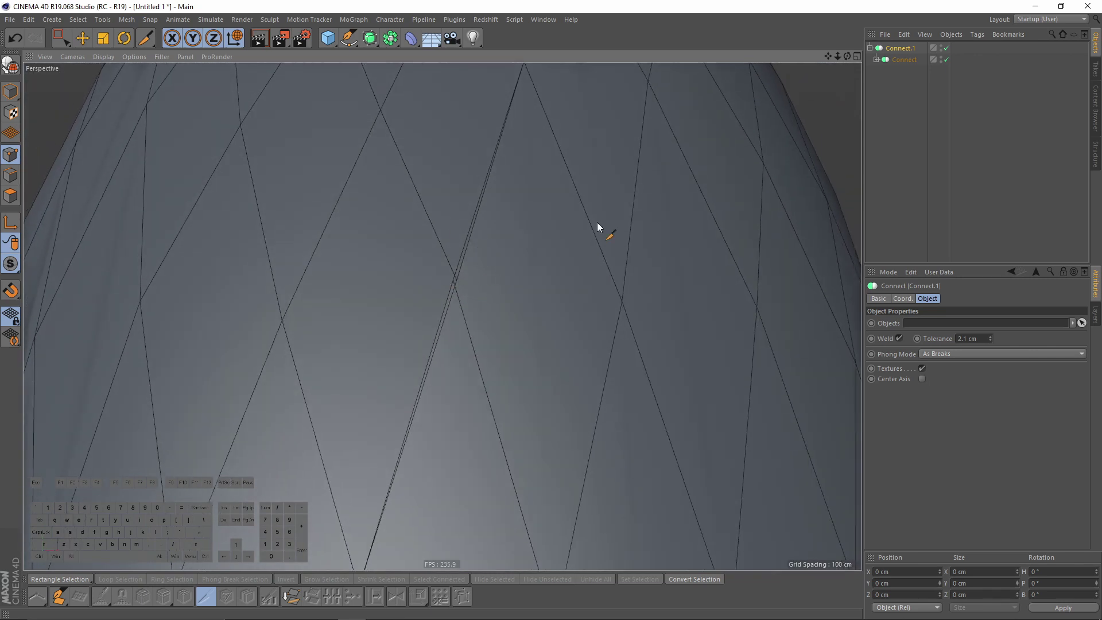
pyautogui.click(876, 59)
pyautogui.click(915, 82)
pyautogui.scroll(-5, 371, 298)
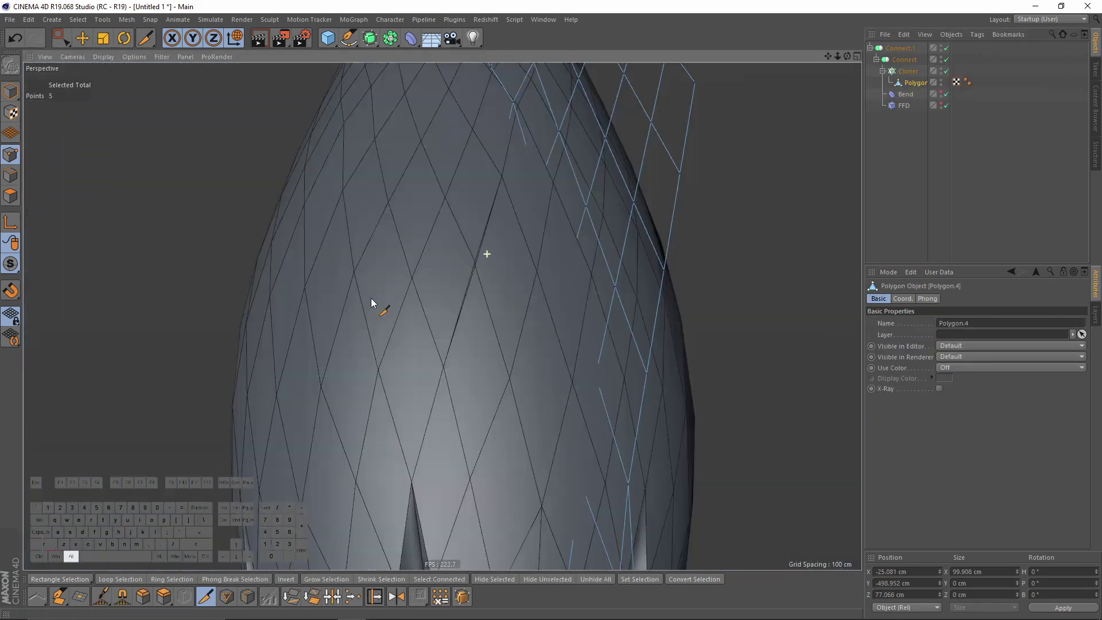
pyautogui.keyDown('alt'); pyautogui.moveTo(482, 271); pyautogui.dragTo(614, 207); pyautogui.keyUp('alt')
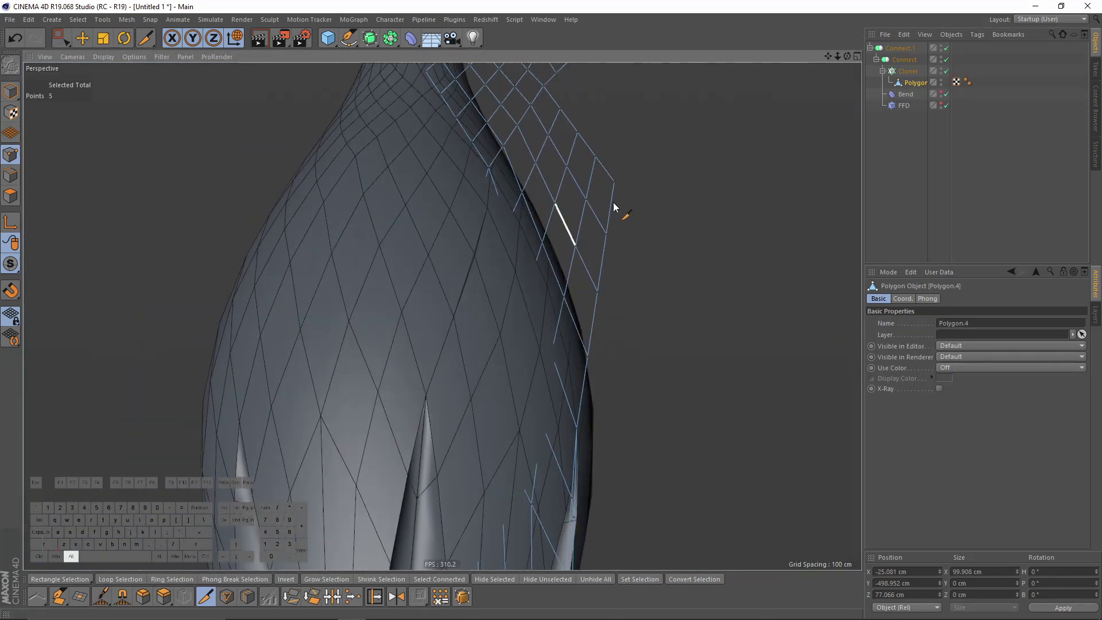
# Step: Set the outer Connect object's weld tolerance to 2.2 cm
pyautogui.click(908, 51)
pyautogui.keyDown('alt'); pyautogui.moveTo(487, 236); pyautogui.dragTo(660, 247, button='right'); pyautogui.keyUp('alt')
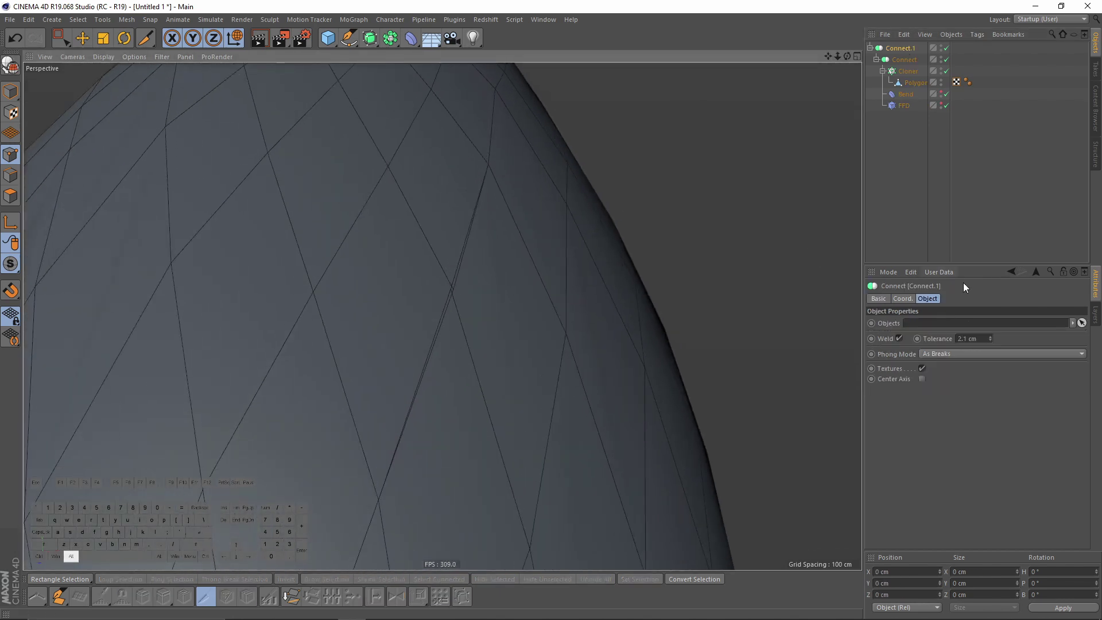
pyautogui.click(969, 339)
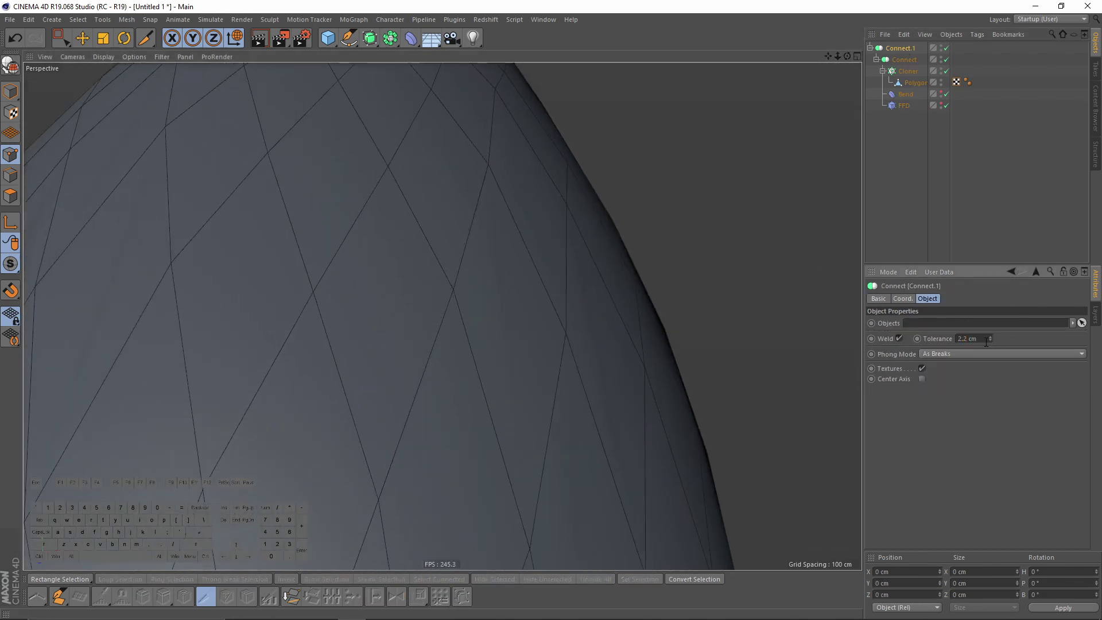
pyautogui.keyDown('alt'); pyautogui.moveTo(555, 280); pyautogui.dragTo(449, 324, button='right'); pyautogui.keyUp('alt')
pyautogui.keyDown('alt'); pyautogui.moveTo(450, 324); pyautogui.dragTo(466, 276); pyautogui.keyUp('alt')
# Step: Select the 16 polygons of the strip's upper diamond and inner-extrude them with an offset of about 1.1 cm
pyautogui.click(917, 84)
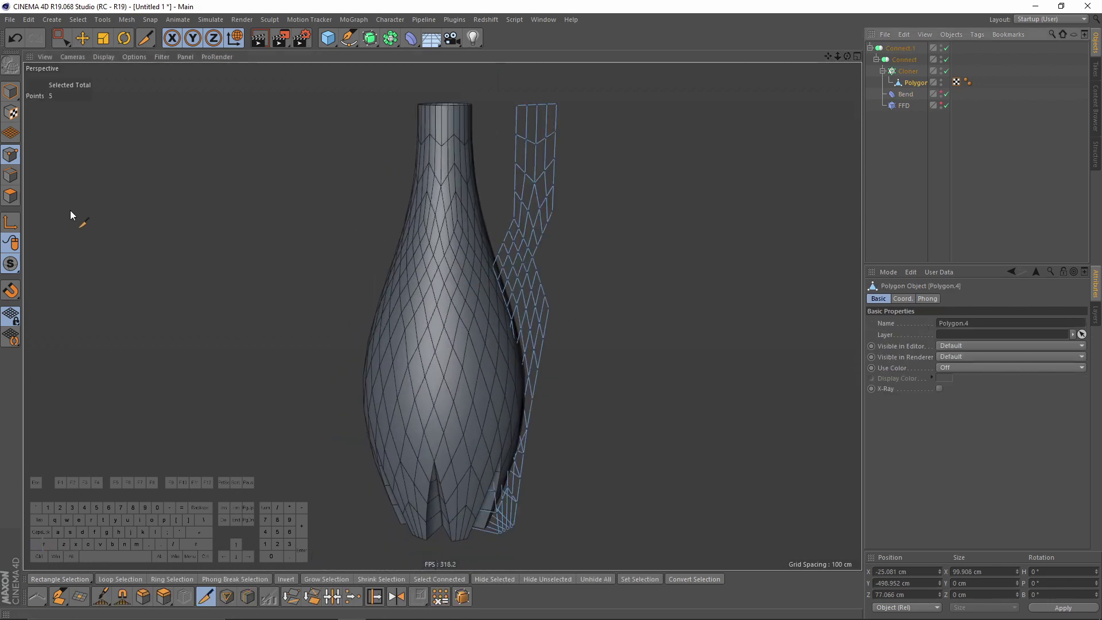
pyautogui.click(10, 195)
pyautogui.scroll(5, 574, 272)
pyautogui.press('9')
pyautogui.click(509, 244)
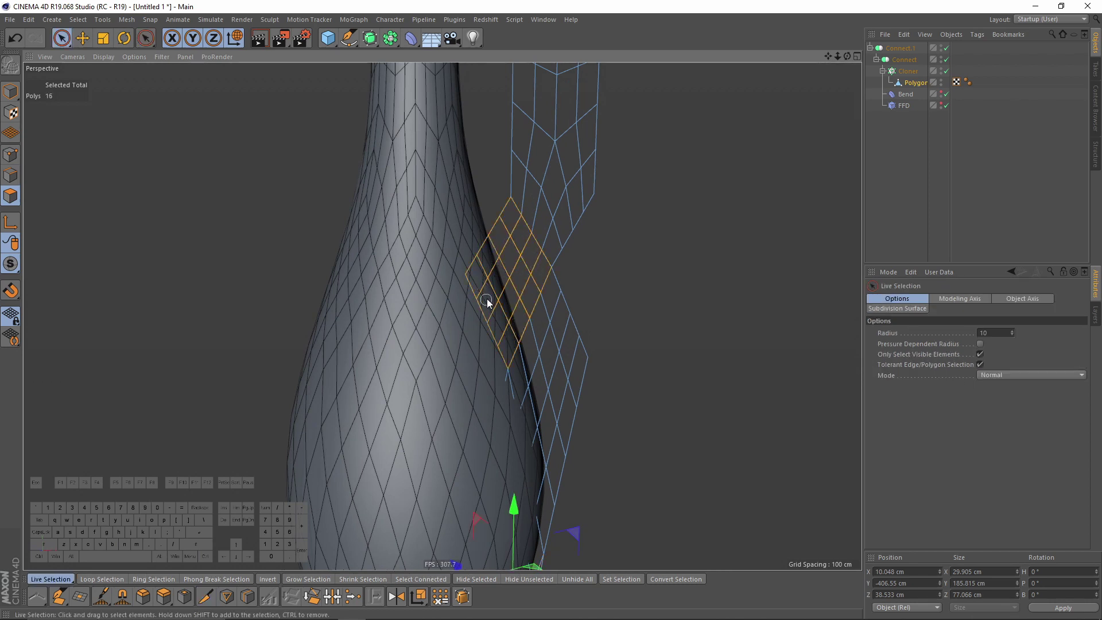
pyautogui.press('s')
pyautogui.rightClick(684, 326)
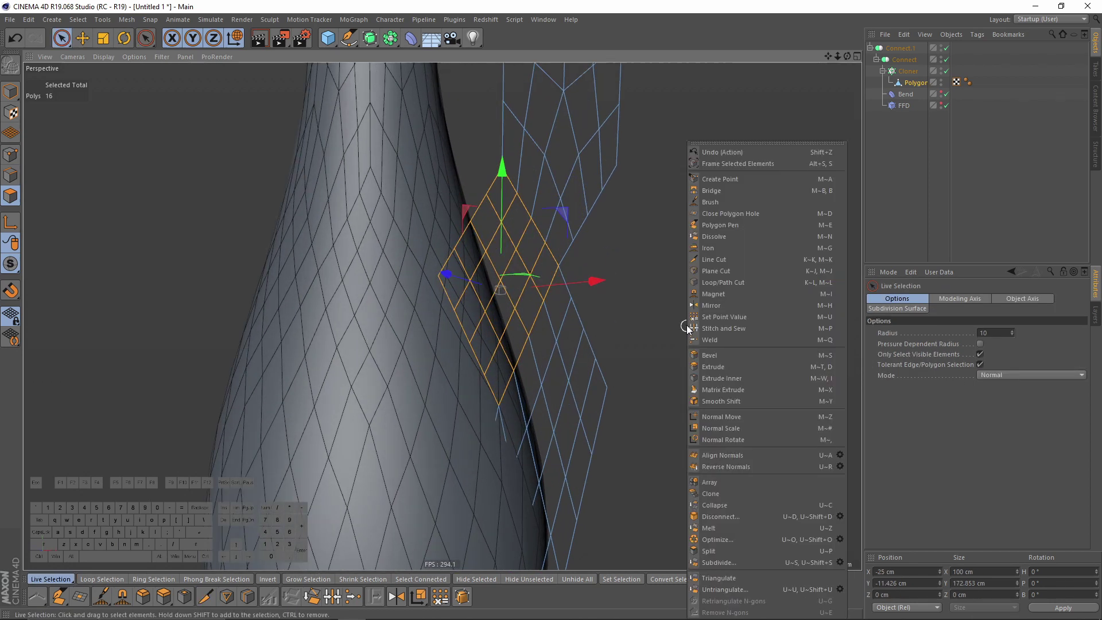
pyautogui.click(722, 379)
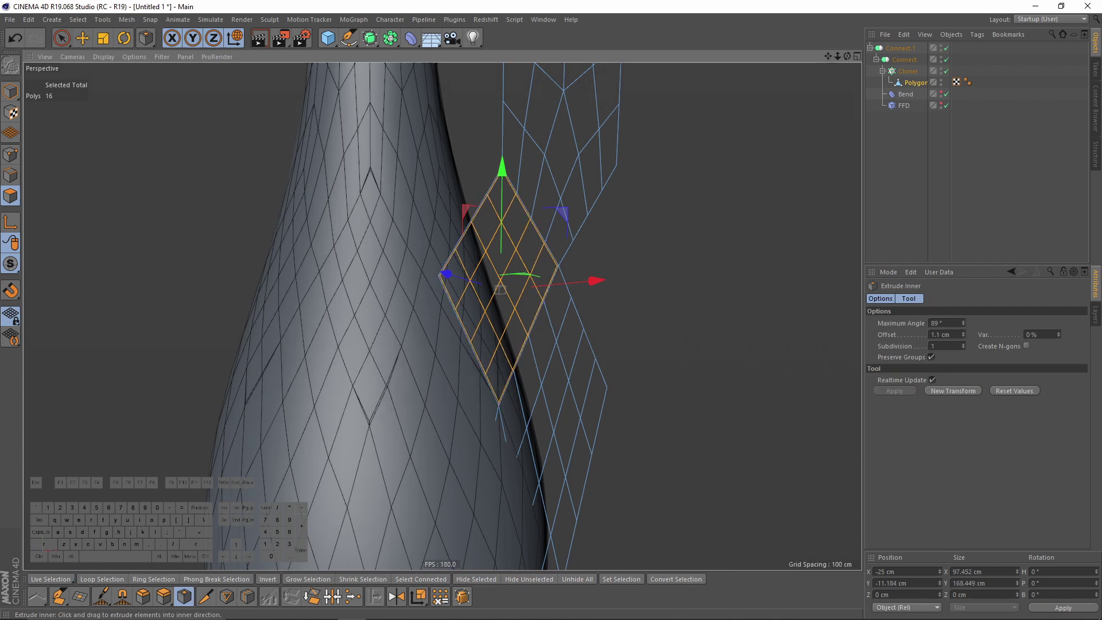
# Step: Scale the upper diamond's inset polygons to about 85.2 by 147.2 cm and offset them along Z
pyautogui.press('t')
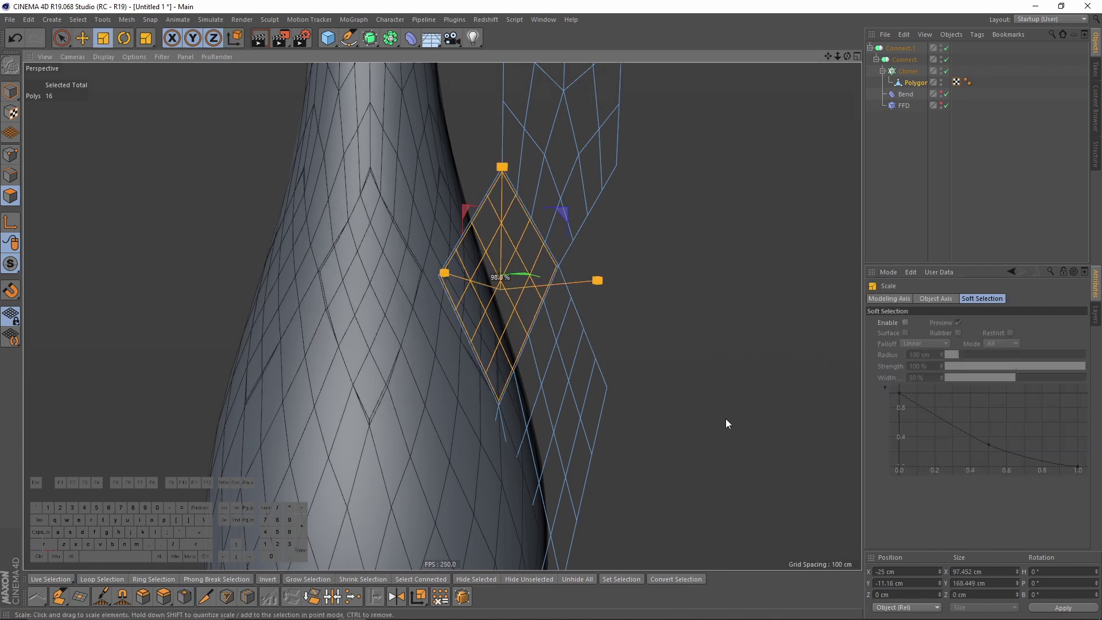
pyautogui.moveTo(725, 419); pyautogui.dragTo(485, 290)
pyautogui.press('e')
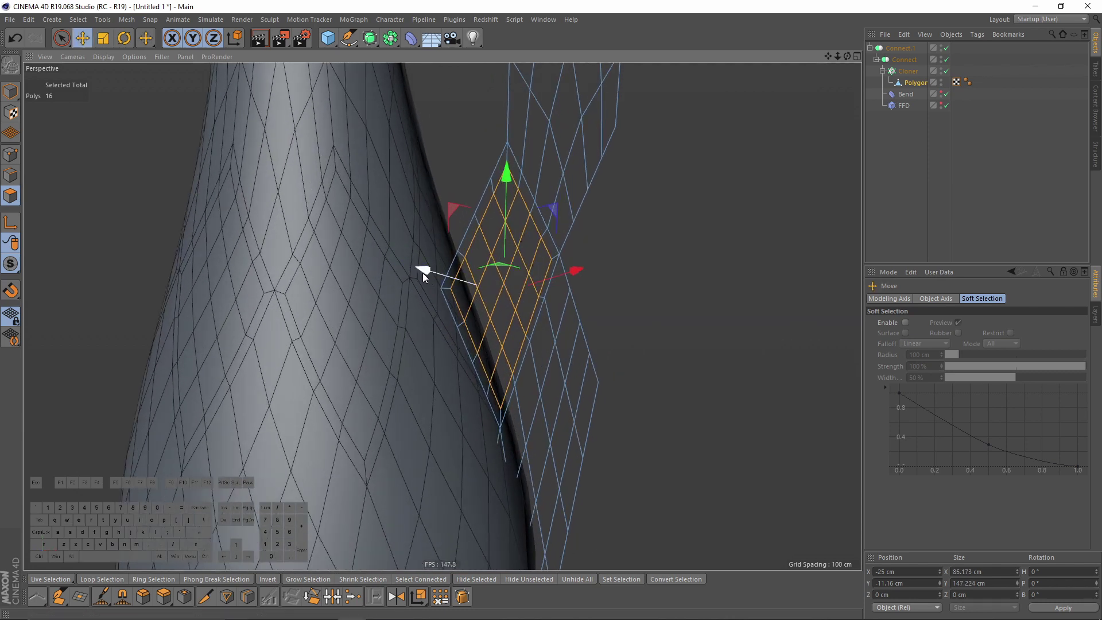
pyautogui.moveTo(422, 273); pyautogui.dragTo(485, 234)
# Step: Select the 16 polygons of the long diamond on the vase's body and inner-extrude them about 1.5 cm
pyautogui.press('9')
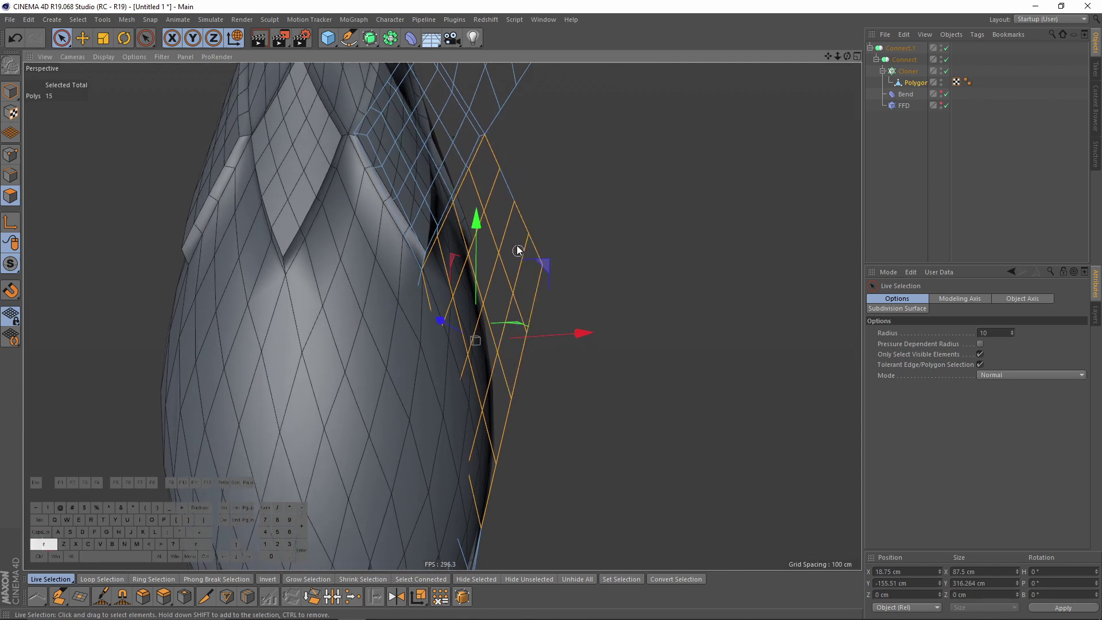
pyautogui.press('i')
pyautogui.moveTo(614, 398); pyautogui.dragTo(627, 398)
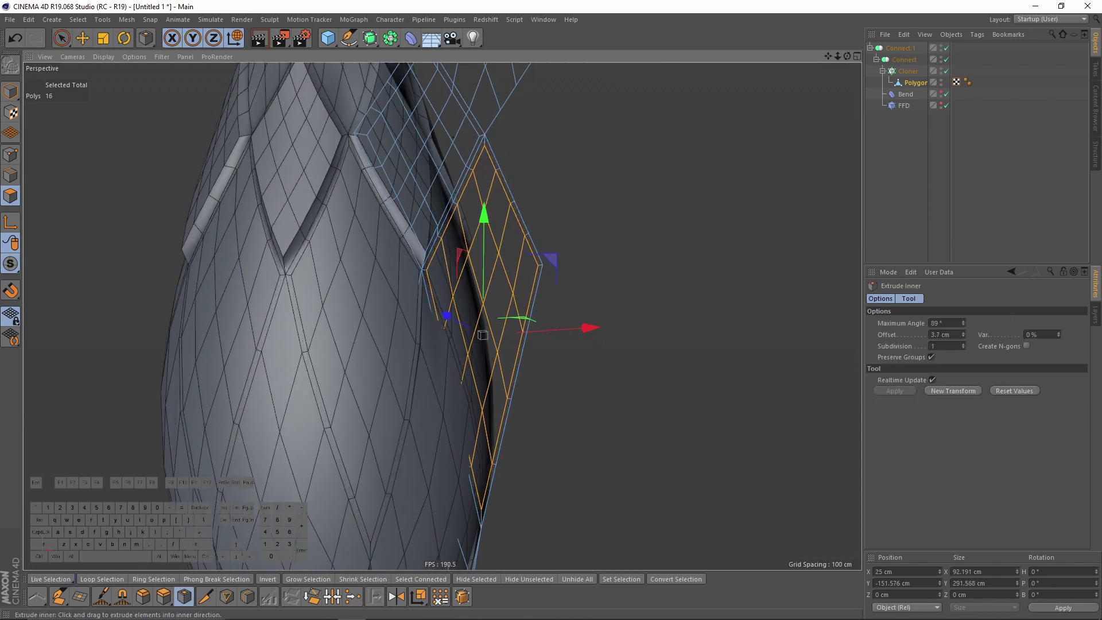
pyautogui.hotkey('ctrl', 'z')
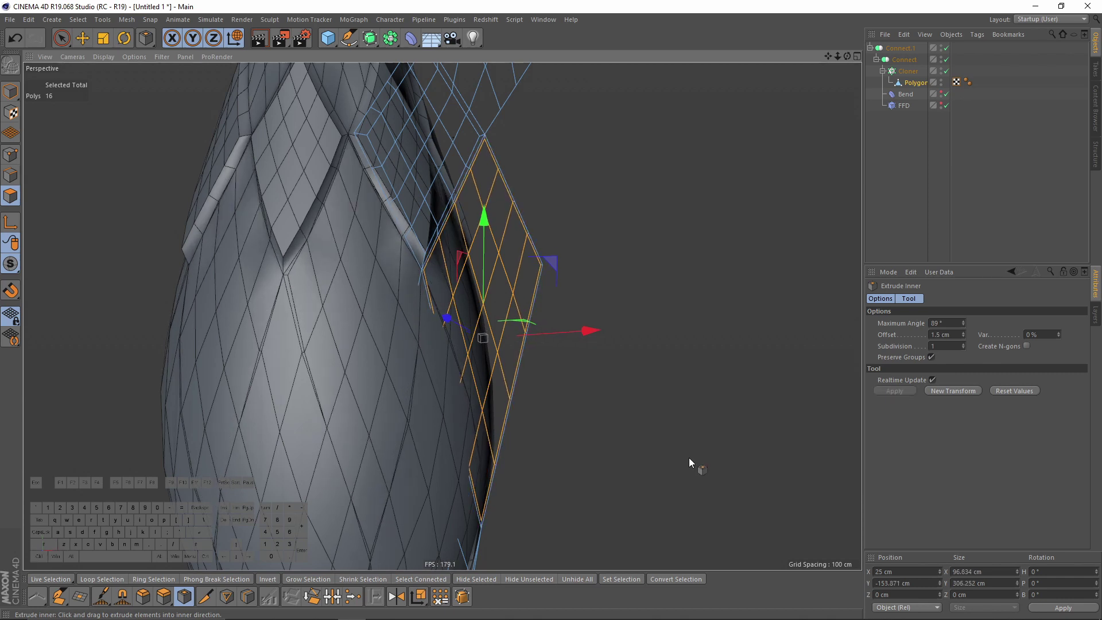
# Step: Scale the long diamond's inset polygons to about 88.4 by 279.6 cm and move them to about -7 cm in Z
pyautogui.press('t')
pyautogui.moveTo(742, 474); pyautogui.dragTo(710, 476)
pyautogui.press('e')
pyautogui.moveTo(484, 221); pyautogui.dragTo(485, 218)
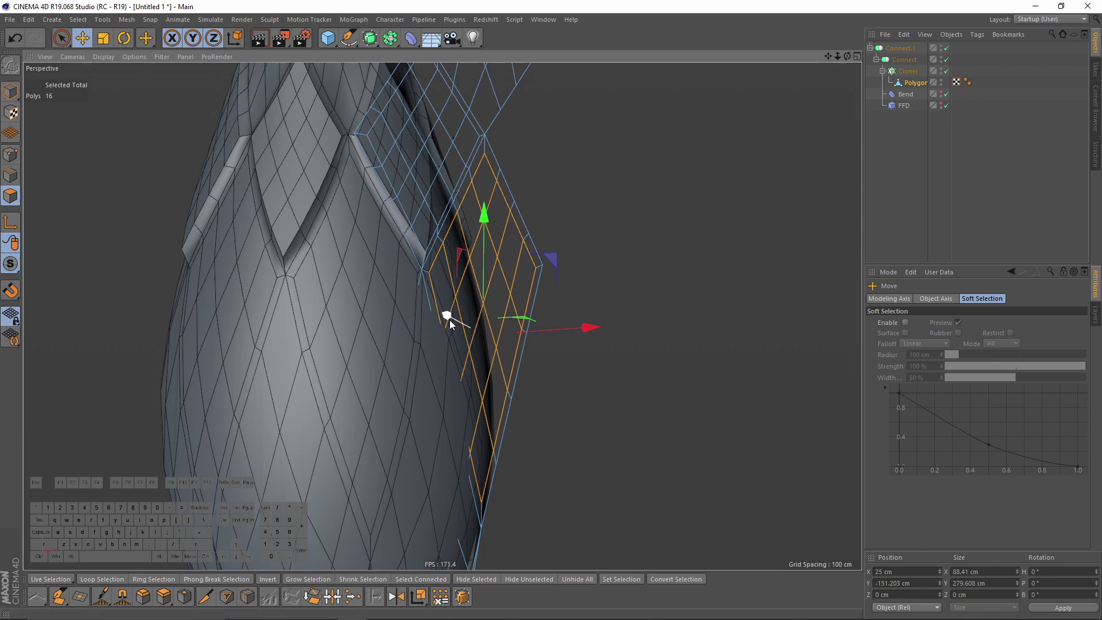
pyautogui.moveTo(450, 319); pyautogui.dragTo(475, 244)
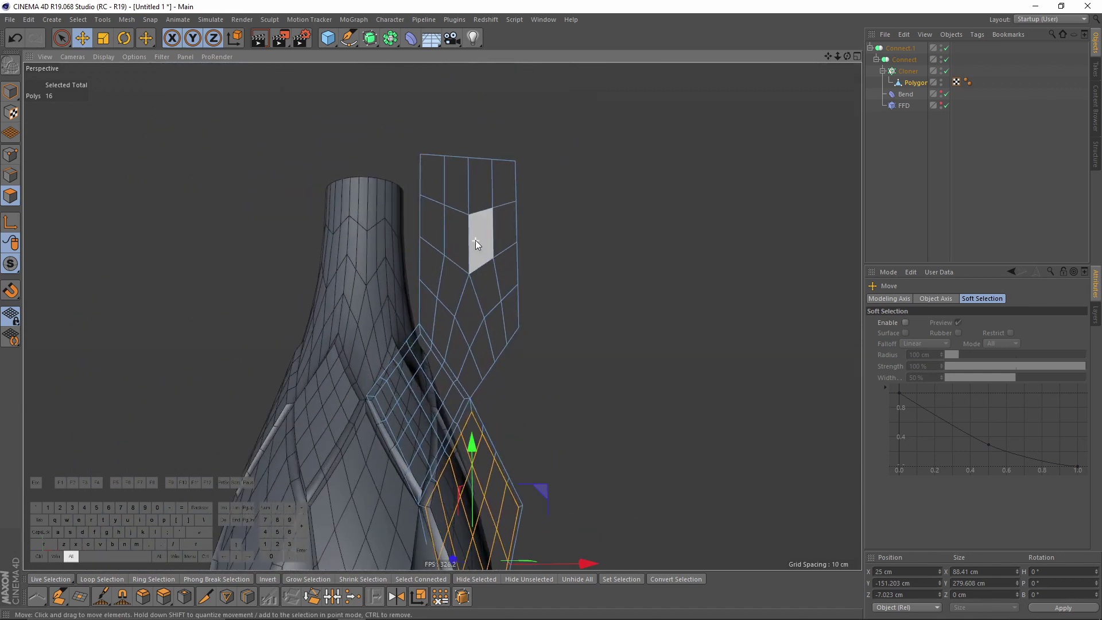
# Step: Select the 20 polygons of the strip's neck section and inner-extrude them about 0.8 cm
pyautogui.scroll(1, 475, 240)
pyautogui.press('space')
pyautogui.moveTo(466, 203); pyautogui.dragTo(447, 219)
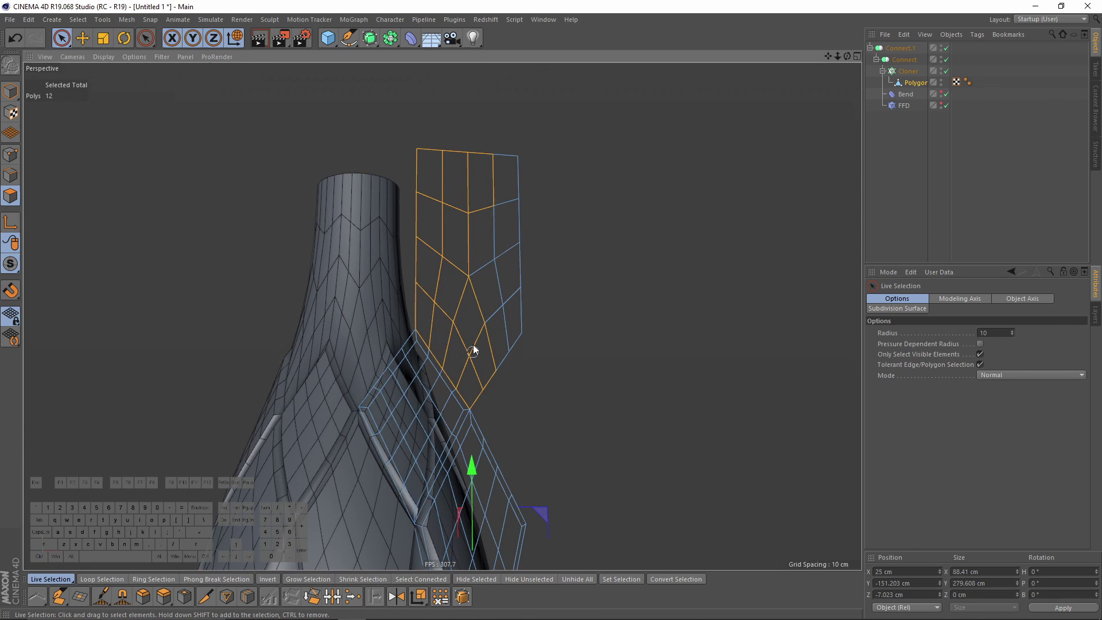
pyautogui.moveTo(476, 265); pyautogui.dragTo(489, 225)
pyautogui.keyDown('alt'); pyautogui.moveTo(489, 225); pyautogui.dragTo(524, 255); pyautogui.keyUp('alt')
pyautogui.scroll(2, 524, 255)
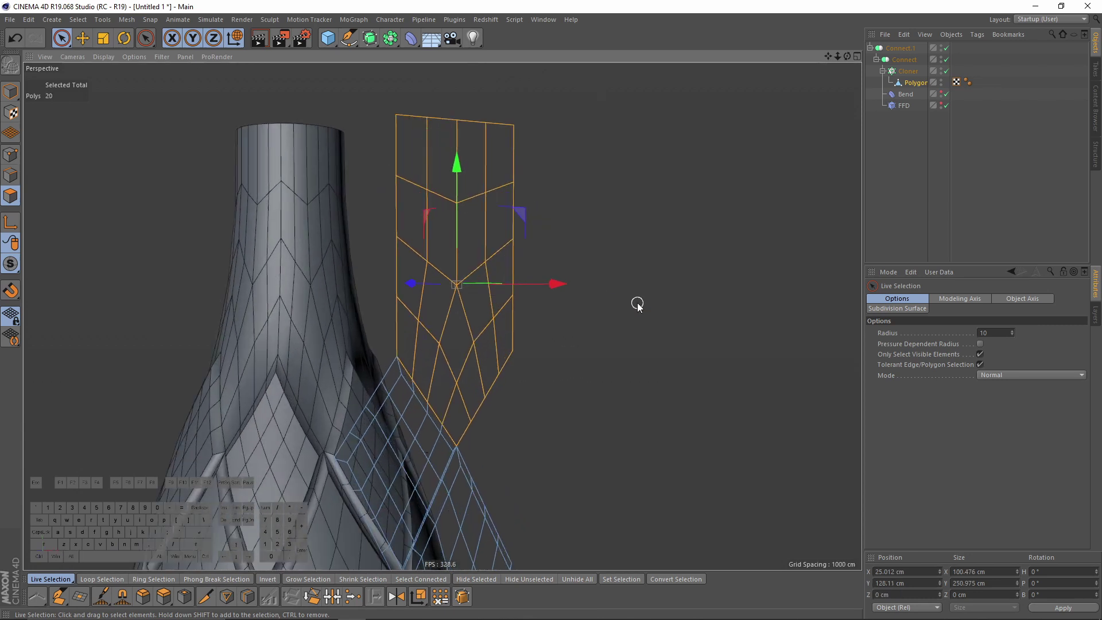
pyautogui.press('m')
pyautogui.press('w')
pyautogui.moveTo(697, 395); pyautogui.dragTo(712, 401)
pyautogui.hotkey('ctrl', 'z')
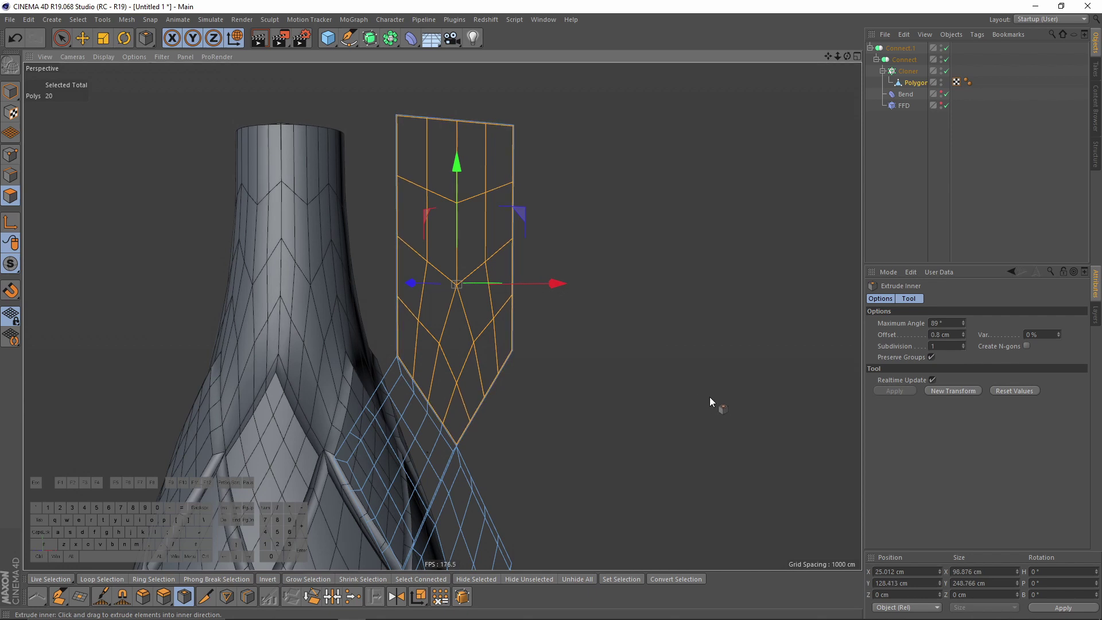
# Step: Scale the neck's inset polygons to about 86.7 by 218.2 cm and move them to about -14.6 cm in Z
pyautogui.press('t')
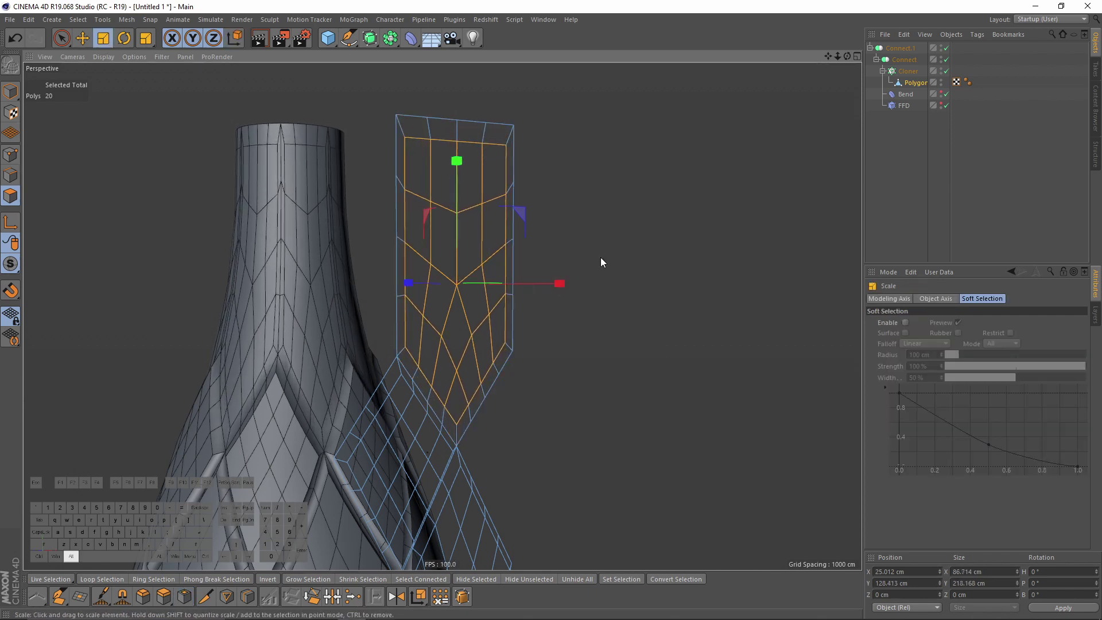
pyautogui.keyDown('alt'); pyautogui.moveTo(600, 262); pyautogui.dragTo(597, 345); pyautogui.keyUp('alt')
pyautogui.press('e')
pyautogui.moveTo(426, 318); pyautogui.dragTo(618, 242)
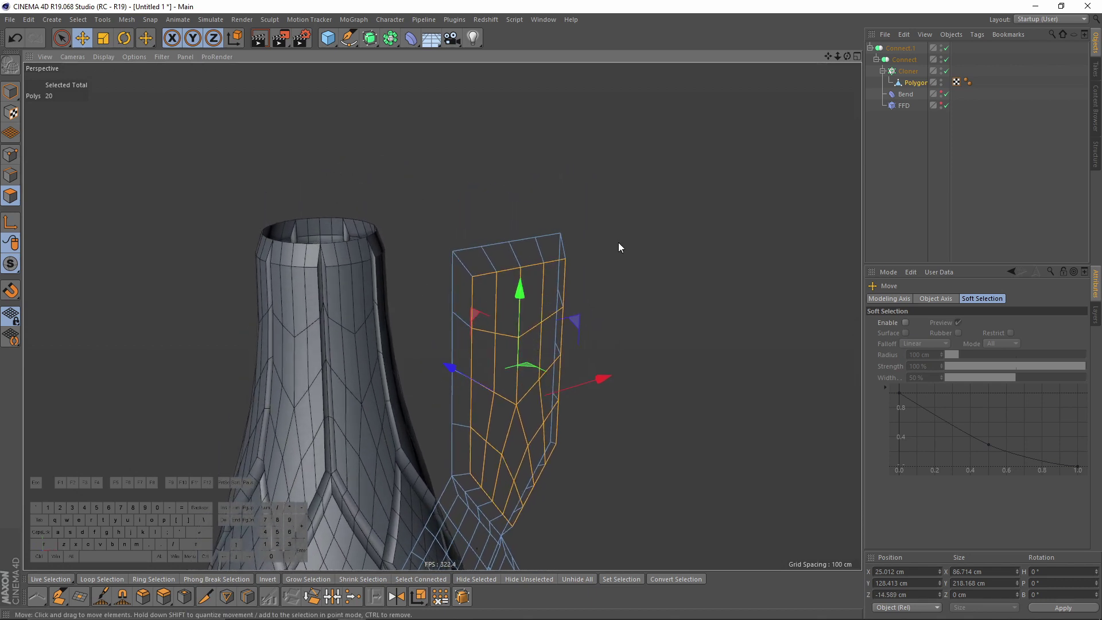
# Step: Weld the first two inset points at the neck's top onto the matching outer points of the rim
pyautogui.click(12, 155)
pyautogui.press('space')
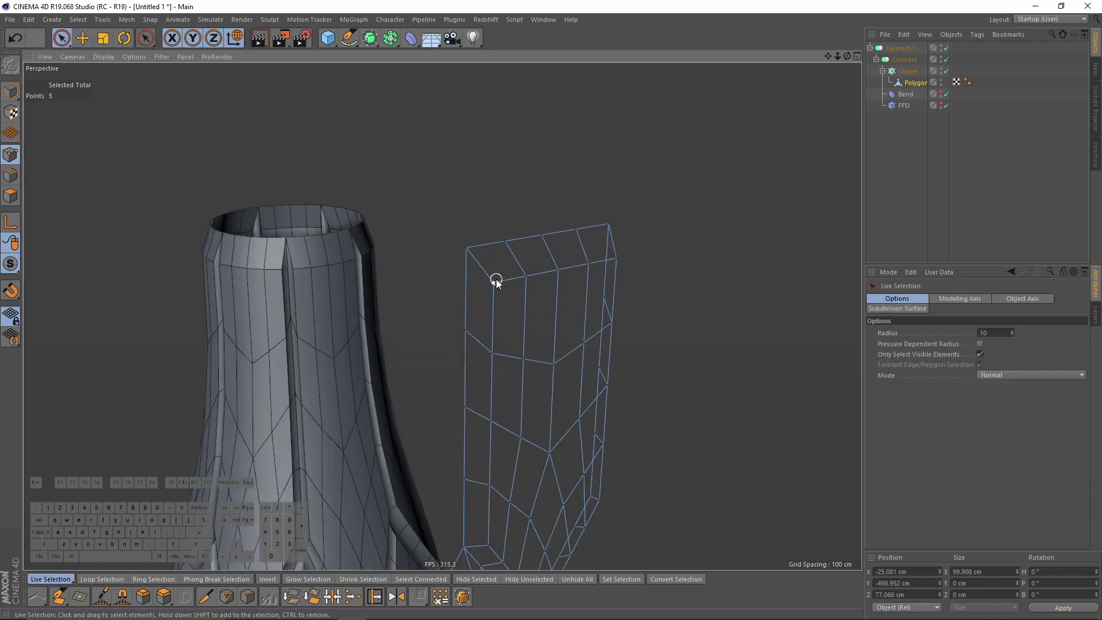
pyautogui.keyDown('alt'); pyautogui.moveTo(494, 280); pyautogui.dragTo(529, 283); pyautogui.keyUp('alt')
pyautogui.press('m')
pyautogui.press('q')
pyautogui.click(468, 248)
pyautogui.press('space')
pyautogui.press('space')
pyautogui.click(510, 242)
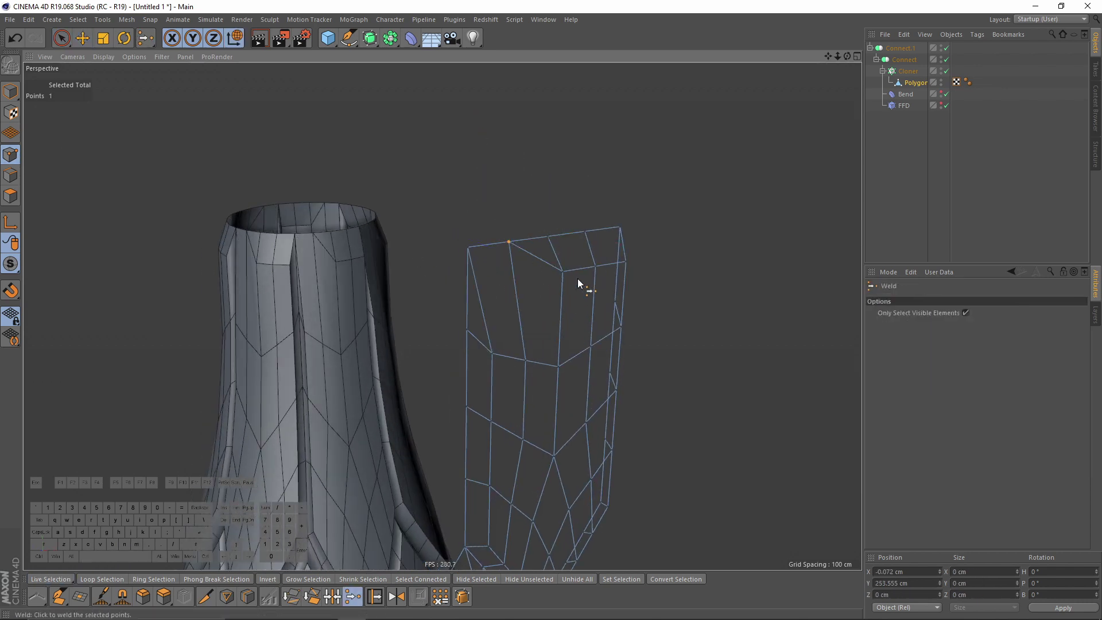
# Step: Weld the remaining inset points at the neck's top onto the matching outer points of the rim
pyautogui.press('space')
pyautogui.press('space')
pyautogui.click(547, 236)
pyautogui.keyDown('alt'); pyautogui.moveTo(596, 256); pyautogui.dragTo(523, 265, button='middle'); pyautogui.keyUp('alt')
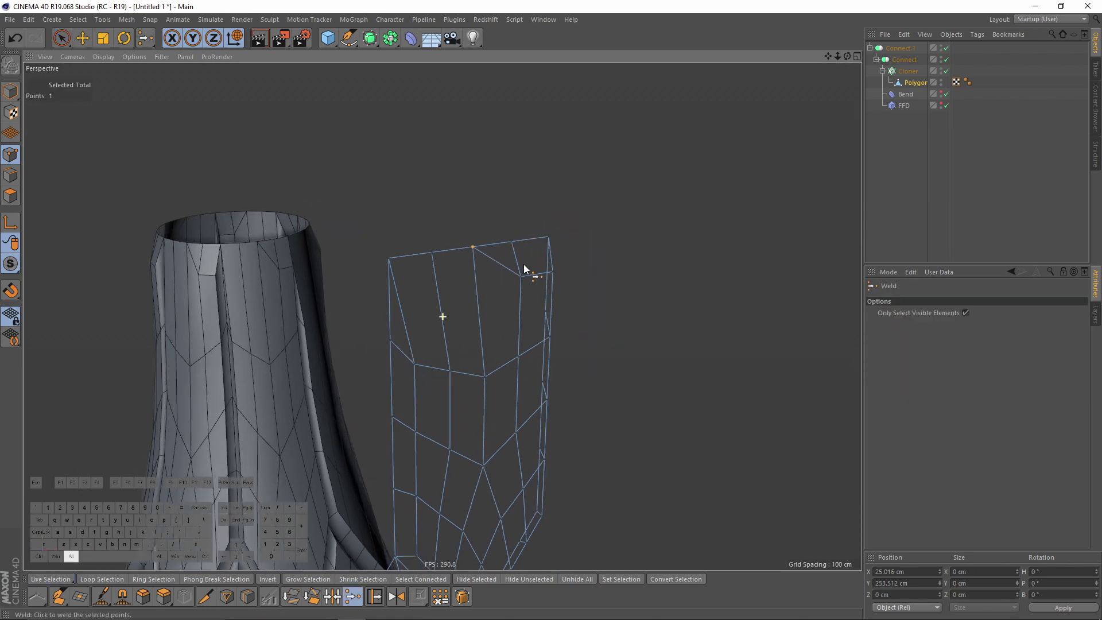
pyautogui.press('space')
pyautogui.keyDown('alt'); pyautogui.moveTo(523, 265); pyautogui.dragTo(595, 246); pyautogui.keyUp('alt')
pyautogui.press('space')
pyautogui.press('space')
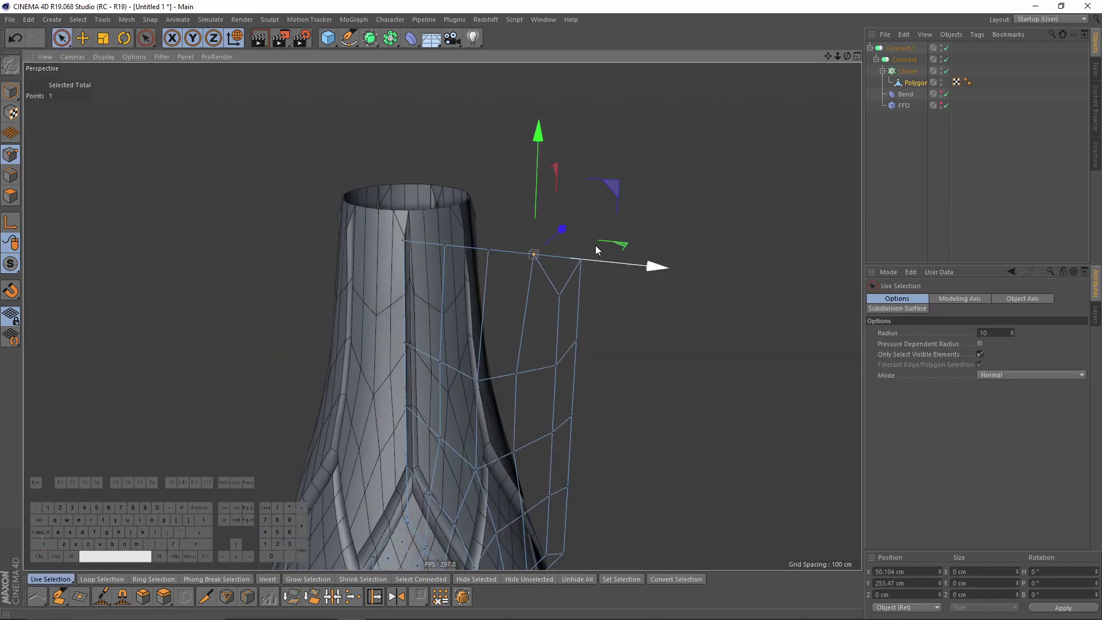
pyautogui.moveTo(559, 291); pyautogui.dragTo(579, 280)
pyautogui.press('space')
pyautogui.click(581, 260)
pyautogui.press('space')
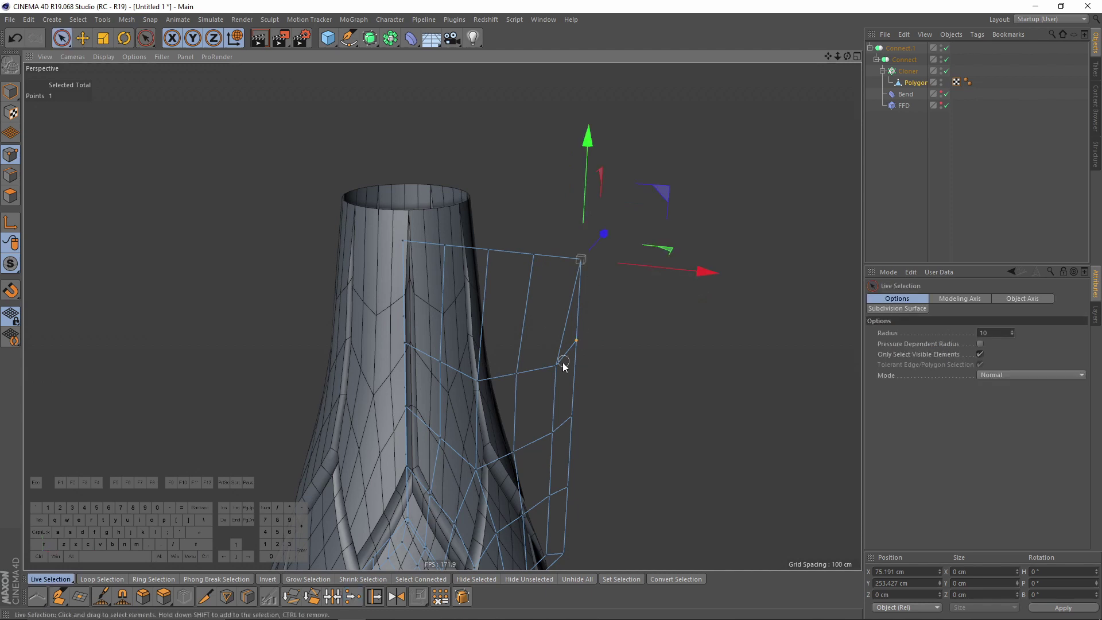
# Step: Weld the inset points just below the rim on both sides of the strip onto the adjacent outer side points
pyautogui.moveTo(561, 363); pyautogui.dragTo(577, 342)
pyautogui.press('space')
pyautogui.click(577, 342)
pyautogui.keyDown('alt'); pyautogui.moveTo(468, 345); pyautogui.dragTo(533, 321, button='middle'); pyautogui.keyUp('alt')
pyautogui.keyDown('alt'); pyautogui.moveTo(533, 319); pyautogui.dragTo(580, 290); pyautogui.keyUp('alt')
pyautogui.press('space')
pyautogui.click(657, 241)
pyautogui.press('space')
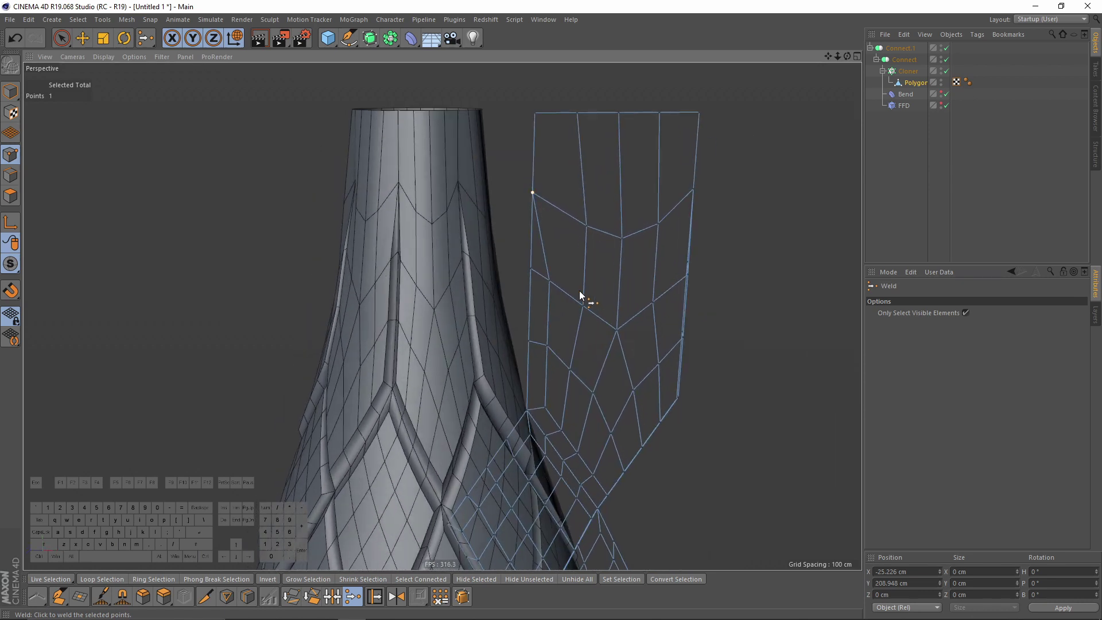
# Step: Select the five inset points forming the V-shaped row in the neck section and scale them to 0% in Y
pyautogui.press('space')
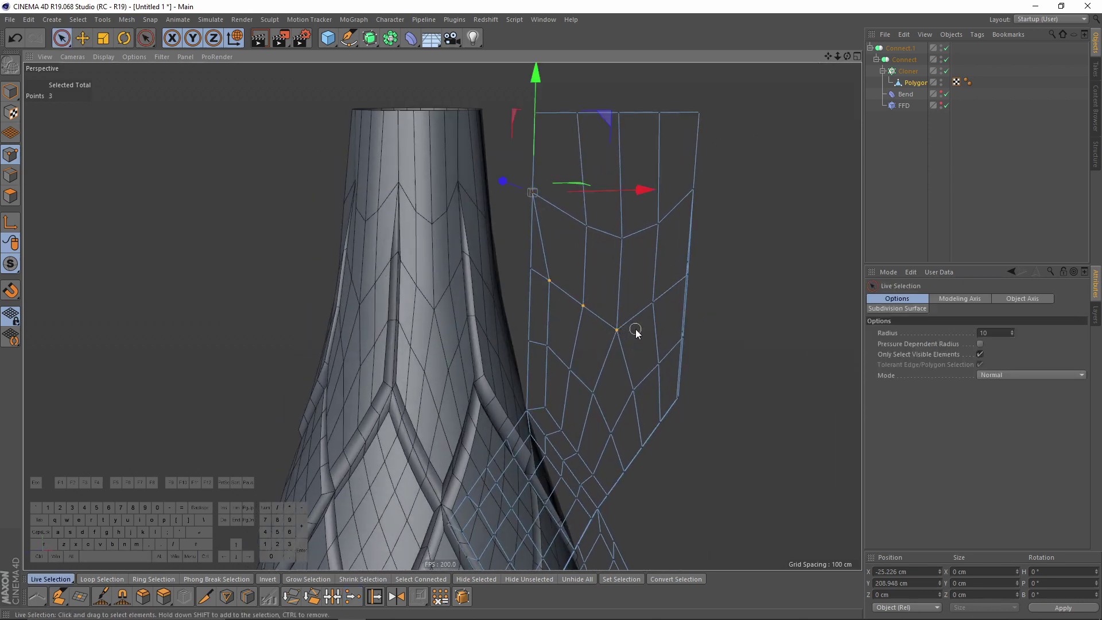
pyautogui.keyDown('alt'); pyautogui.moveTo(636, 333); pyautogui.dragTo(620, 257); pyautogui.keyUp('alt')
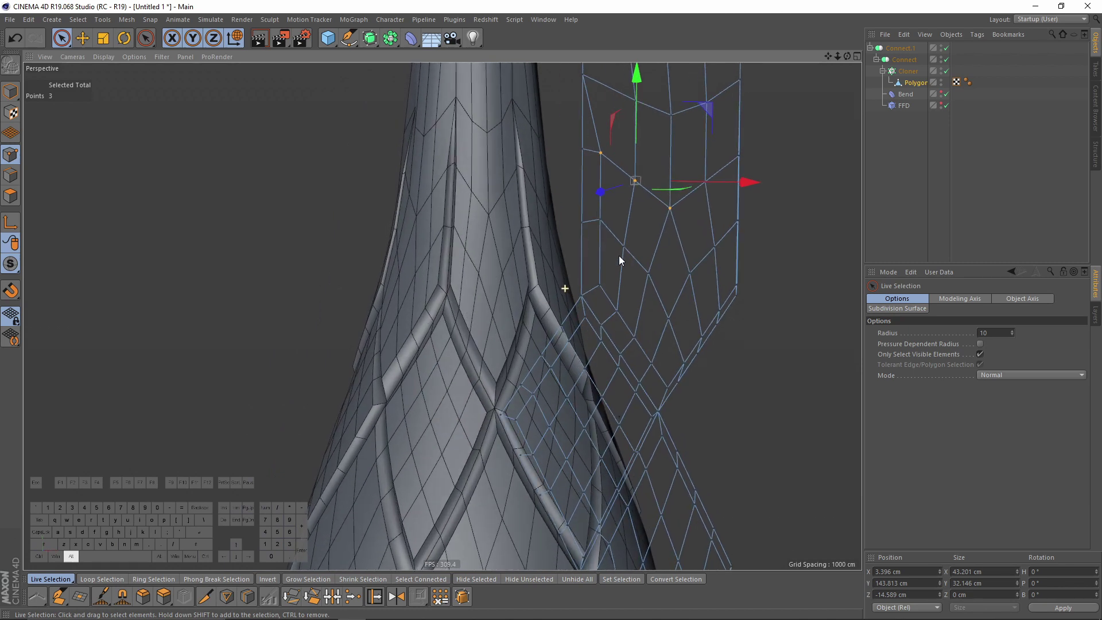
pyautogui.keyDown('alt'); pyautogui.moveTo(724, 179); pyautogui.dragTo(583, 255); pyautogui.keyUp('alt')
pyautogui.keyDown('shift'); pyautogui.click(624, 229); pyautogui.keyUp('shift')
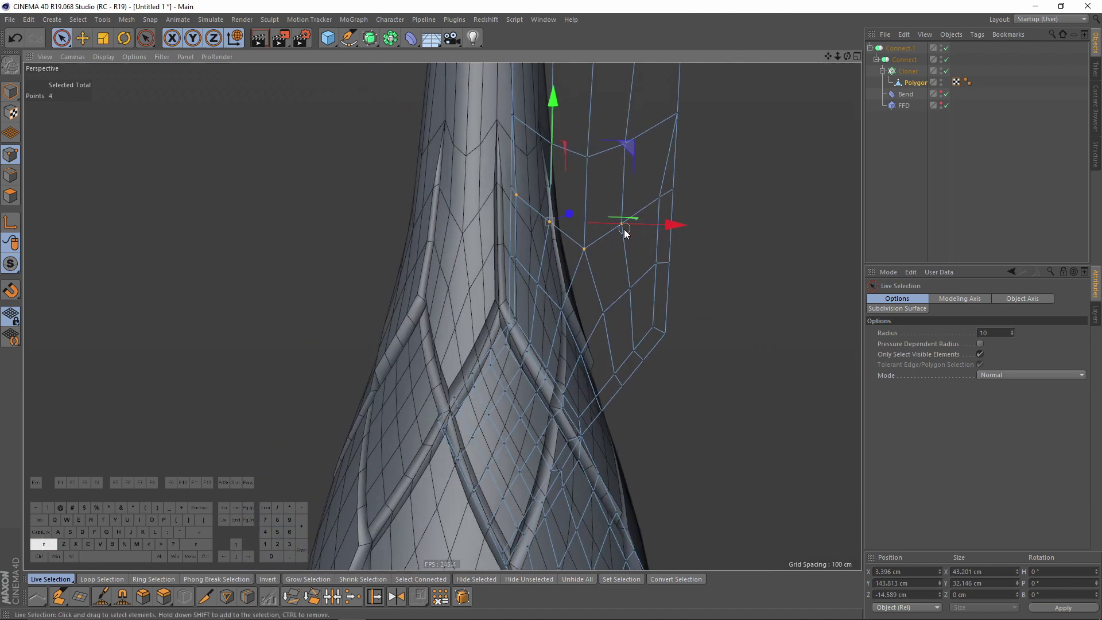
pyautogui.press('t')
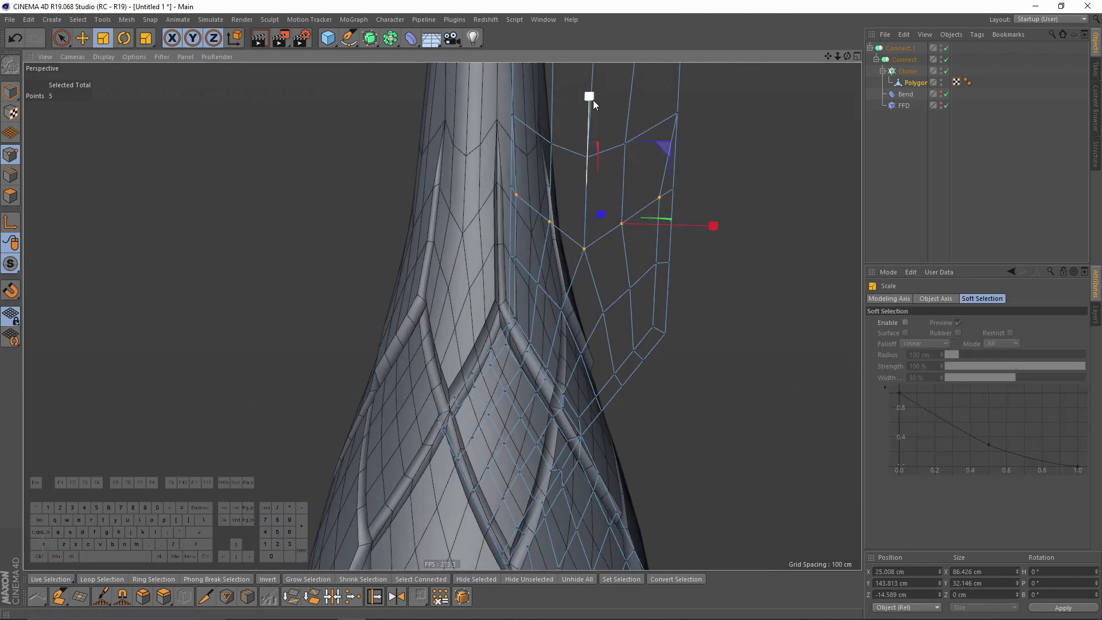
pyautogui.keyDown('shift'); pyautogui.moveTo(593, 100); pyautogui.dragTo(595, 171); pyautogui.keyUp('shift')
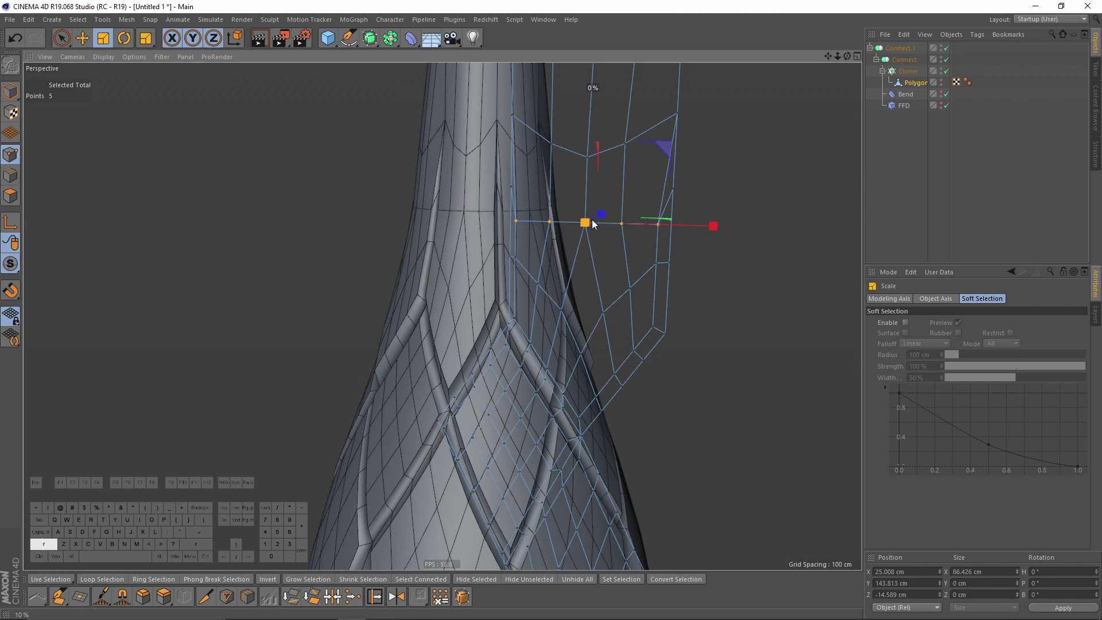
pyautogui.keyDown('shift'); pyautogui.moveTo(593, 221); pyautogui.dragTo(593, 224); pyautogui.keyUp('shift')
# Step: Move the flattened five-point row along Z and snap it onto the strip's outer plane with vertex and edge snapping
pyautogui.press('e')
pyautogui.middleClick(588, 244)
pyautogui.middleClick(266, 393)
pyautogui.keyDown('alt'); pyautogui.moveTo(389, 410); pyautogui.dragTo(395, 270, button='middle'); pyautogui.keyUp('alt')
pyautogui.moveTo(442, 358); pyautogui.dragTo(481, 360)
pyautogui.keyDown('alt'); pyautogui.moveTo(408, 332); pyautogui.dragTo(475, 284, button='middle'); pyautogui.keyUp('alt')
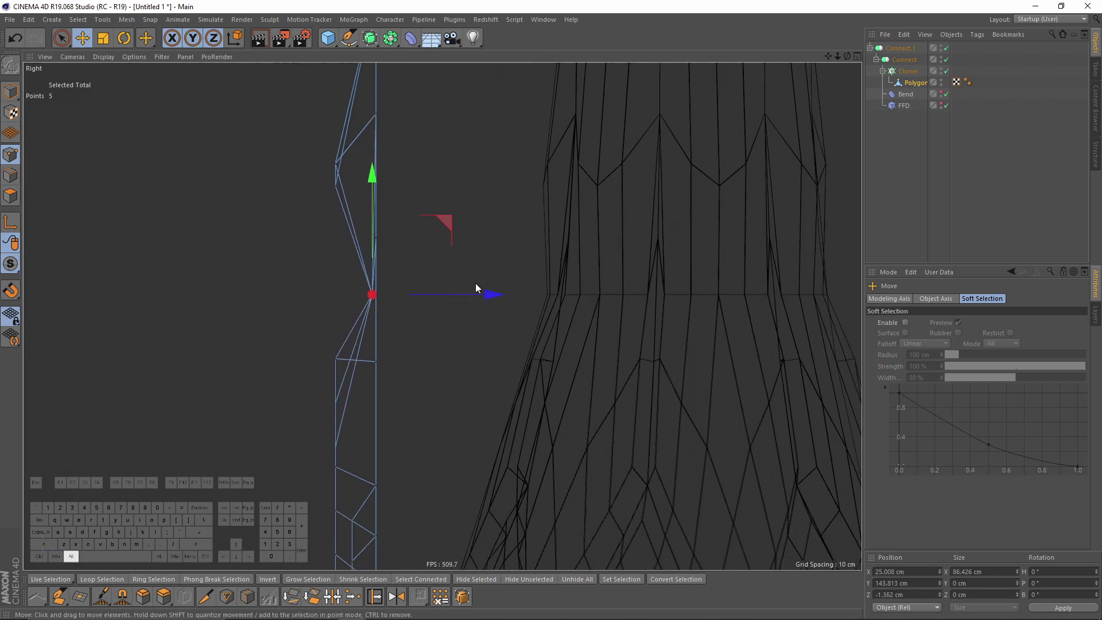
pyautogui.click(11, 292)
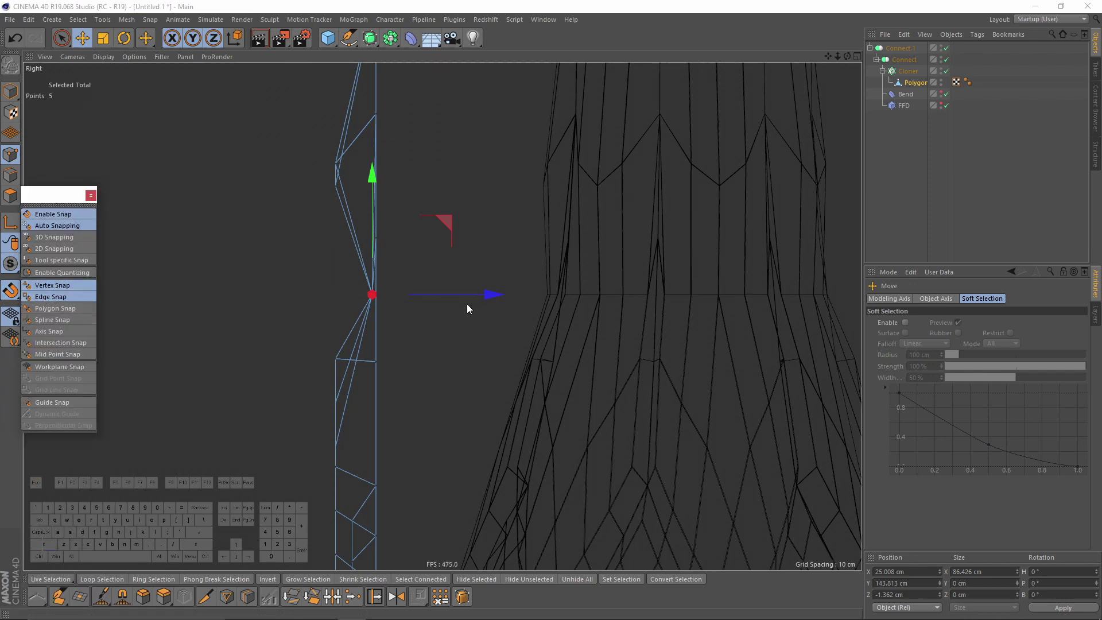
pyautogui.moveTo(470, 295); pyautogui.dragTo(474, 294)
pyautogui.keyDown('alt'); pyautogui.moveTo(396, 168); pyautogui.dragTo(411, 230, button='middle'); pyautogui.keyUp('alt')
# Step: Select the inset points above the flattened row and snap them along Z onto the strip's outer plane
pyautogui.press('space')
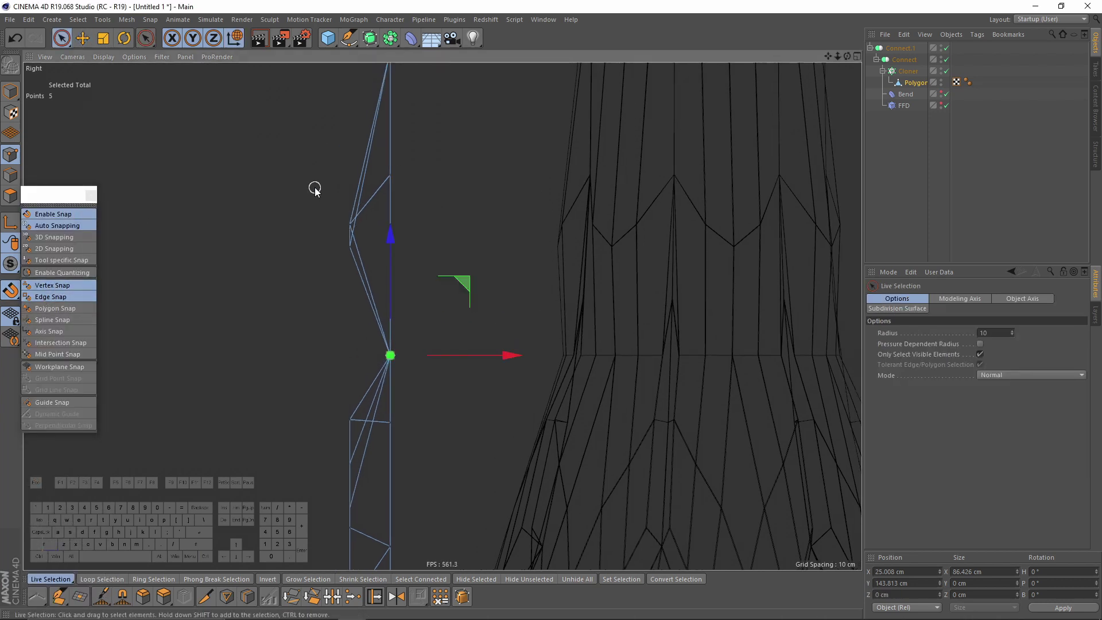
pyautogui.press('0')
pyautogui.moveTo(308, 183); pyautogui.dragTo(364, 279)
pyautogui.moveTo(458, 234); pyautogui.dragTo(470, 270)
# Step: Turn snapping off and move the flattened five-point row to about -11 cm in Z
pyautogui.middleClick(481, 219)
pyautogui.middleClick(430, 198)
pyautogui.keyDown('alt'); pyautogui.scroll(3, 494, 246); pyautogui.keyUp('alt')
pyautogui.click(459, 264)
pyautogui.press('F5')
pyautogui.press('F3')
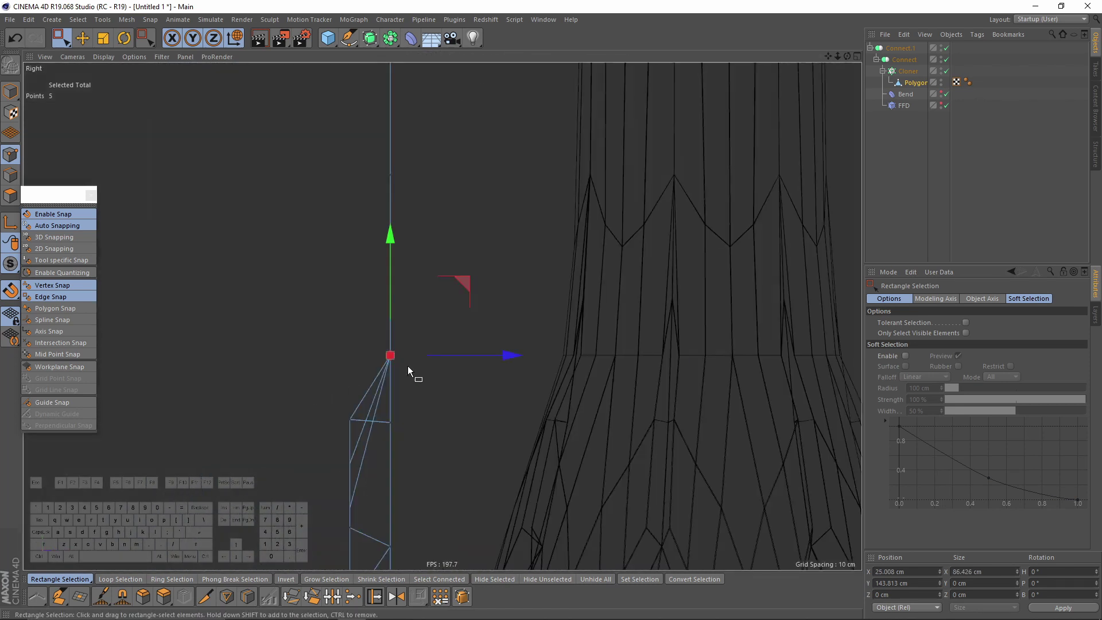
pyautogui.moveTo(493, 356); pyautogui.dragTo(465, 348)
pyautogui.click(52, 214)
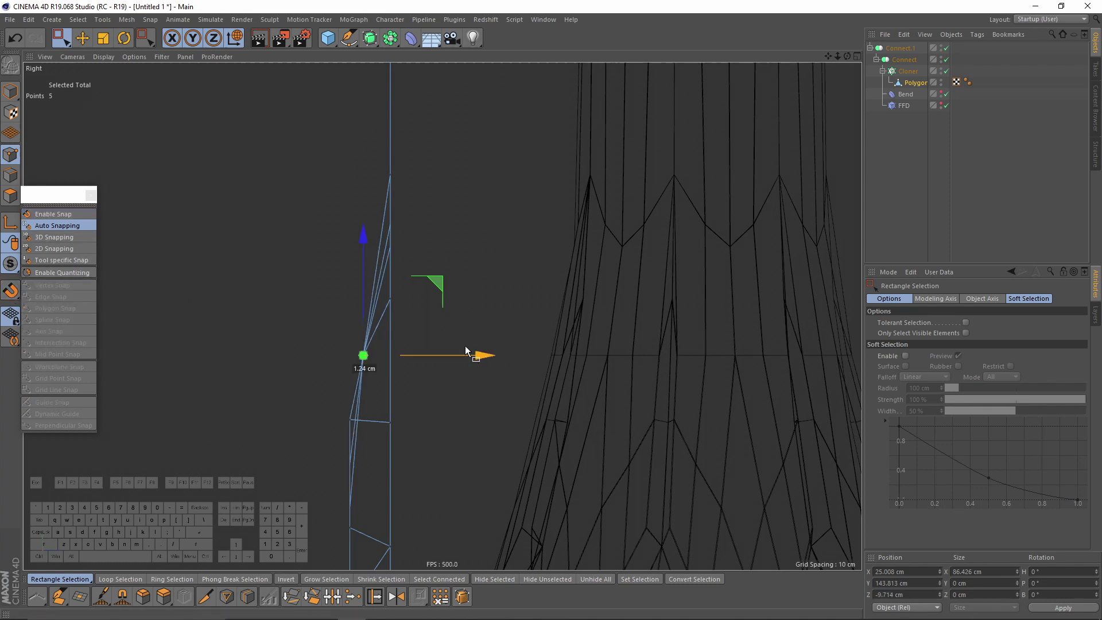
# Step: Select the three inner points of the row above the flattened one and move them to about -2.6 cm in Z
pyautogui.middleClick(465, 347)
pyautogui.middleClick(338, 212)
pyautogui.moveTo(450, 268)
pyautogui.keyDown('alt'); pyautogui.mouseDown()
pyautogui.moveTo(502, 275)
pyautogui.moveTo(550, 236)
pyautogui.moveTo(549, 290)
pyautogui.moveTo(447, 266)
pyautogui.moveTo(460, 269)
pyautogui.mouseUp(); pyautogui.keyUp('alt')
pyautogui.keyDown('alt'); pyautogui.moveTo(582, 223); pyautogui.dragTo(442, 303); pyautogui.keyUp('alt')
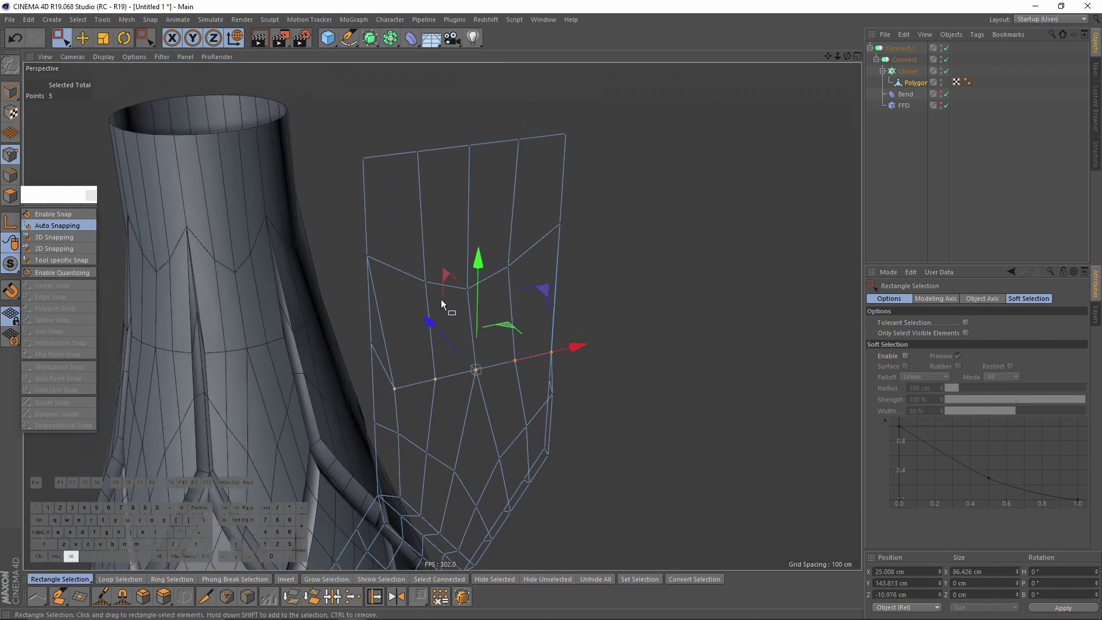
pyautogui.moveTo(414, 242); pyautogui.dragTo(358, 308)
pyautogui.middleClick(358, 307)
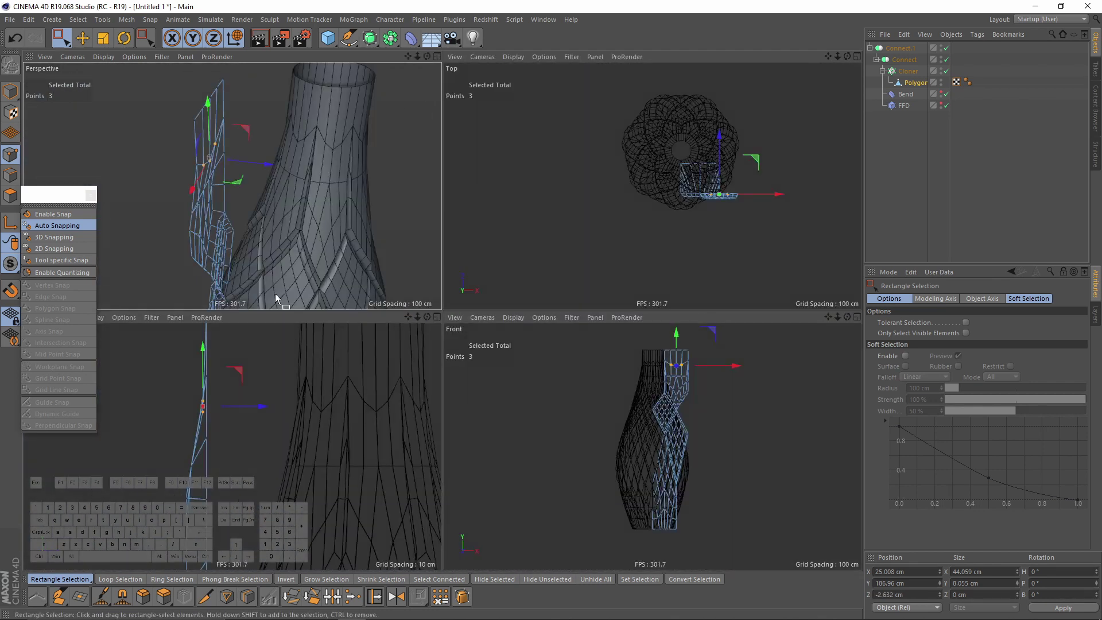
# Step: Select the middle point of the upper neck row and move it to about -4.6 cm in Z
pyautogui.middleClick(276, 297)
pyautogui.keyDown('alt'); pyautogui.moveTo(505, 270); pyautogui.dragTo(728, 263); pyautogui.keyUp('alt')
pyautogui.click(776, 226)
pyautogui.keyDown('alt'); pyautogui.moveTo(775, 226); pyautogui.dragTo(677, 268, button='middle'); pyautogui.keyUp('alt')
pyautogui.click(756, 254)
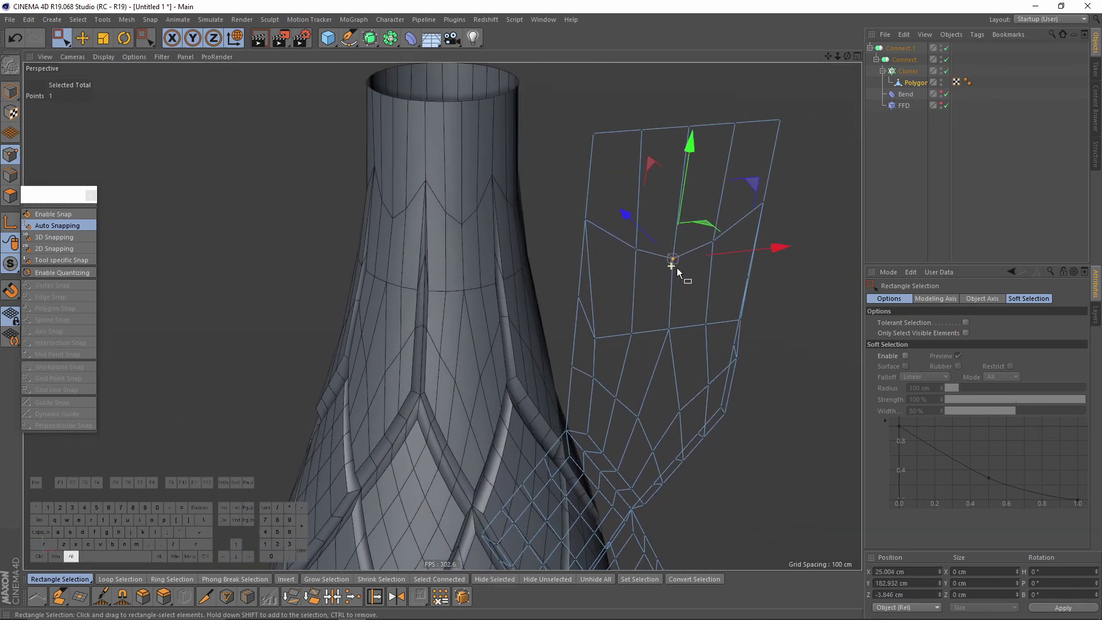
pyautogui.keyDown('alt'); pyautogui.moveTo(677, 268); pyautogui.dragTo(693, 271); pyautogui.keyUp('alt')
pyautogui.moveTo(616, 218); pyautogui.dragTo(619, 220)
# Step: Examine the reshaped neck and the rest of the vase from above and from several perspective angles
pyautogui.middleClick(634, 180)
pyautogui.middleClick(635, 179)
pyautogui.keyDown('alt'); pyautogui.moveTo(648, 299); pyautogui.dragTo(662, 297, button='right'); pyautogui.keyUp('alt')
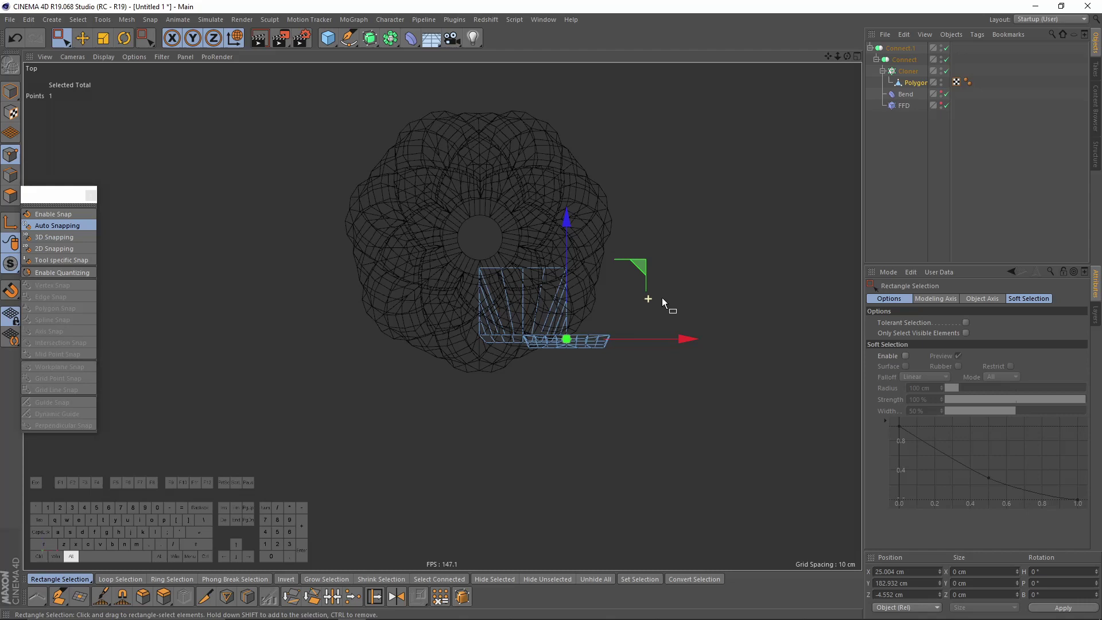
pyautogui.scroll(8, 588, 323)
pyautogui.middleClick(587, 323)
pyautogui.middleClick(288, 193)
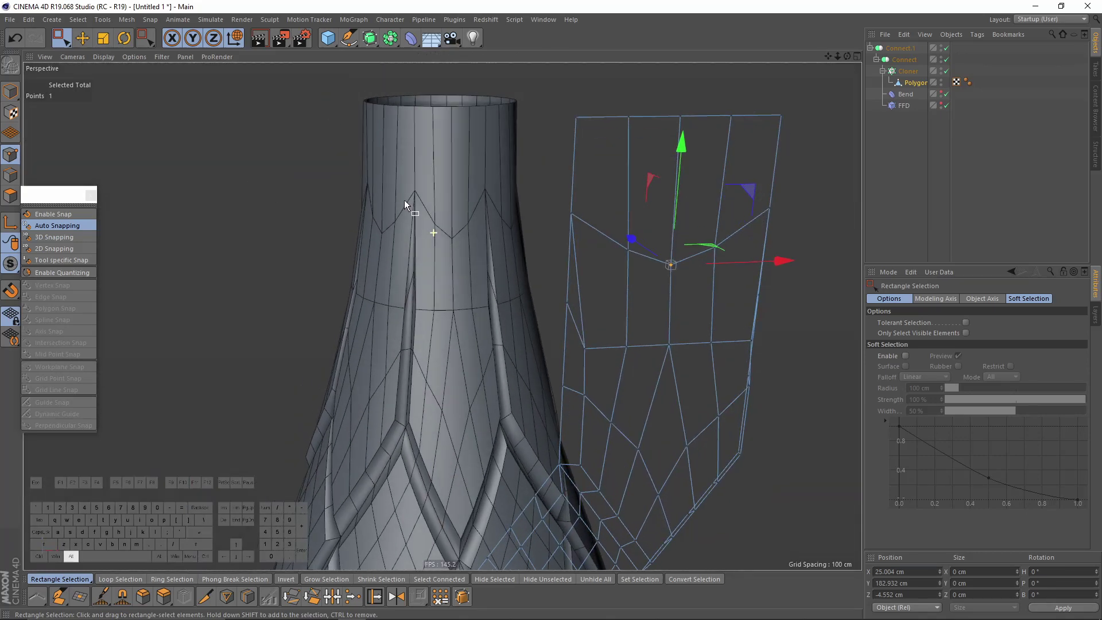
pyautogui.keyDown('alt'); pyautogui.moveTo(404, 201); pyautogui.dragTo(438, 250); pyautogui.keyUp('alt')
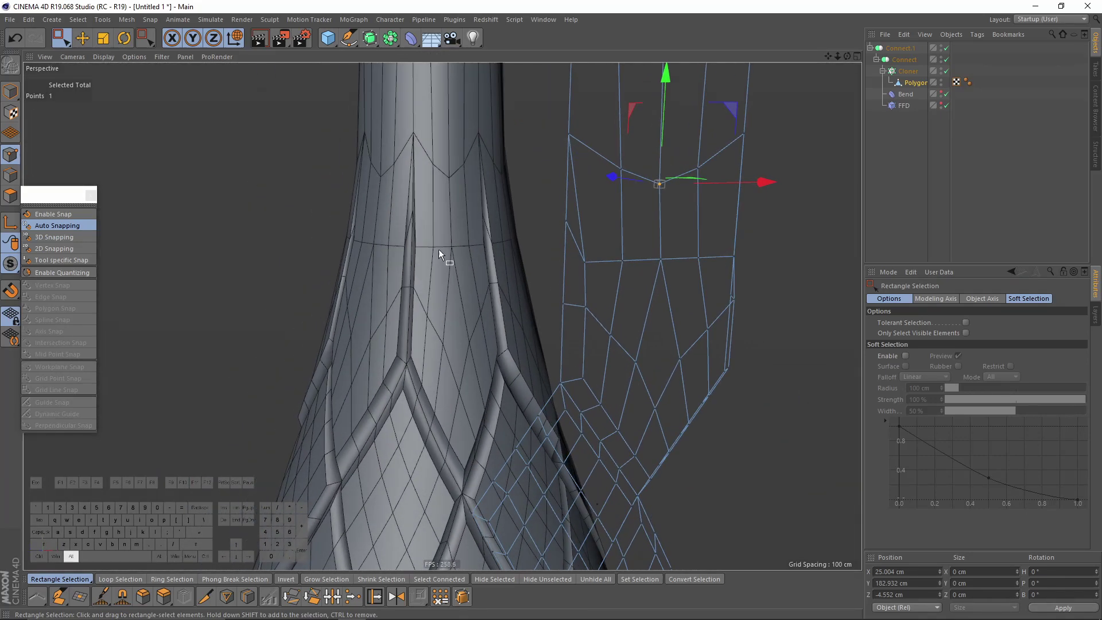
pyautogui.keyDown('alt'); pyautogui.moveTo(438, 249); pyautogui.dragTo(379, 266, button='right'); pyautogui.keyUp('alt')
pyautogui.keyDown('alt'); pyautogui.moveTo(379, 266); pyautogui.dragTo(368, 269); pyautogui.keyUp('alt')
pyautogui.keyDown('alt'); pyautogui.moveTo(367, 268); pyautogui.dragTo(433, 263, button='right'); pyautogui.keyUp('alt')
pyautogui.keyDown('alt'); pyautogui.moveTo(433, 263); pyautogui.dragTo(454, 230); pyautogui.keyUp('alt')
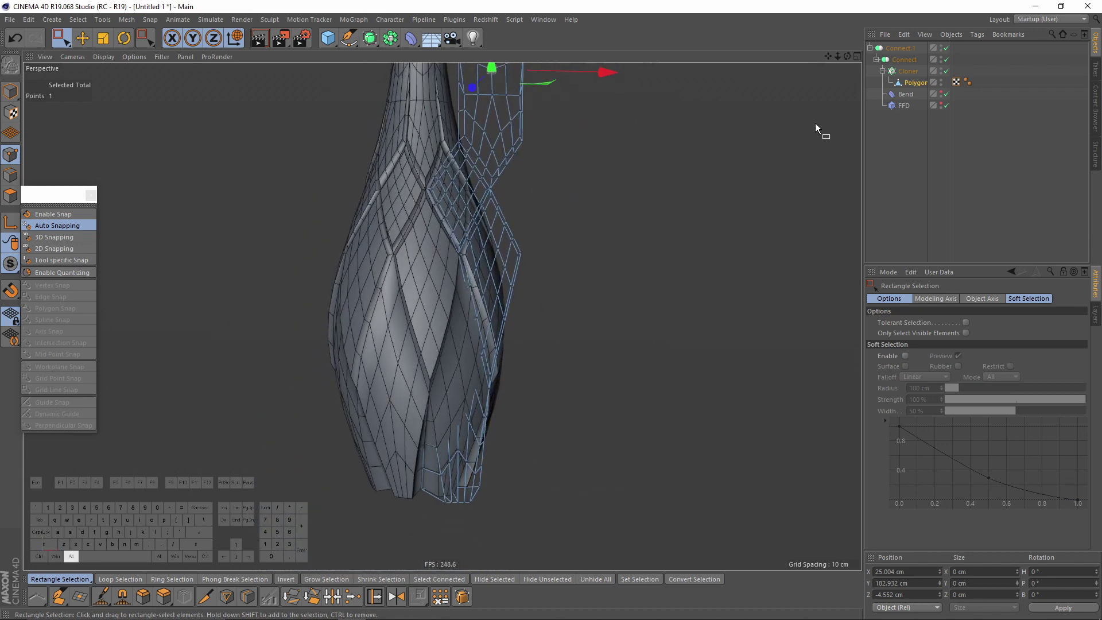
# Step: Disable the Bend and FFD deformers and select the 20 polygons of the strip's bottom section
pyautogui.keyDown('alt'); pyautogui.moveTo(577, 315); pyautogui.dragTo(568, 231); pyautogui.keyUp('alt')
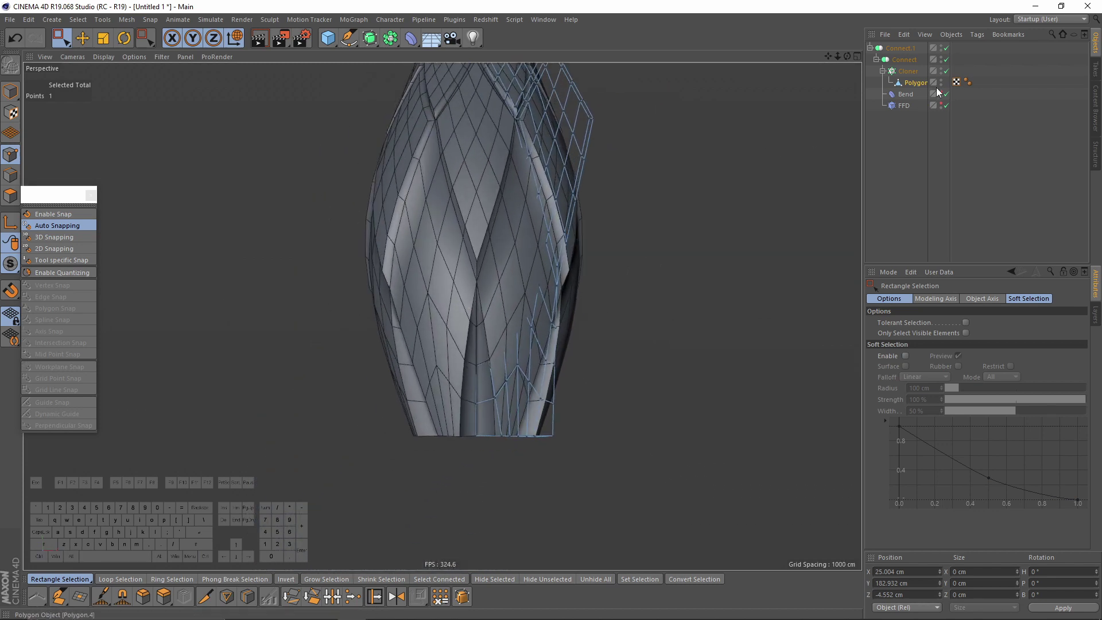
pyautogui.click(946, 93)
pyautogui.click(947, 105)
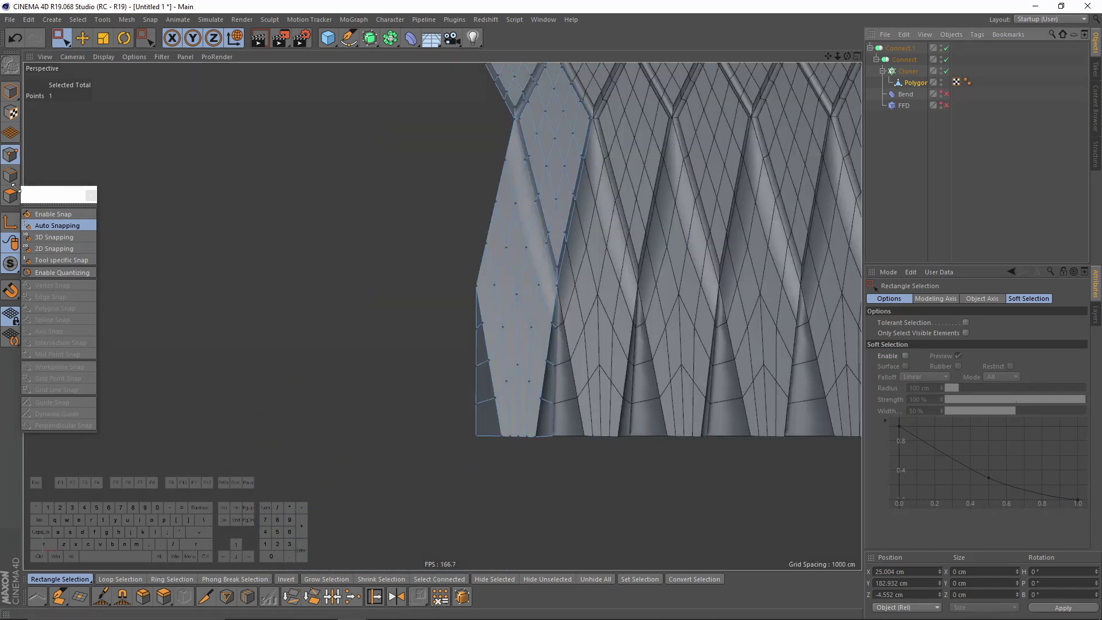
pyautogui.click(14, 191)
pyautogui.moveTo(62, 38); pyautogui.dragTo(92, 60)
pyautogui.moveTo(491, 214)
pyautogui.keyDown('alt'); pyautogui.mouseDown()
pyautogui.moveTo(516, 215)
pyautogui.moveTo(507, 188)
pyautogui.moveTo(531, 320)
pyautogui.moveTo(494, 295)
pyautogui.moveTo(504, 414)
pyautogui.moveTo(611, 338)
pyautogui.moveTo(630, 343)
pyautogui.mouseUp(); pyautogui.keyUp('alt')
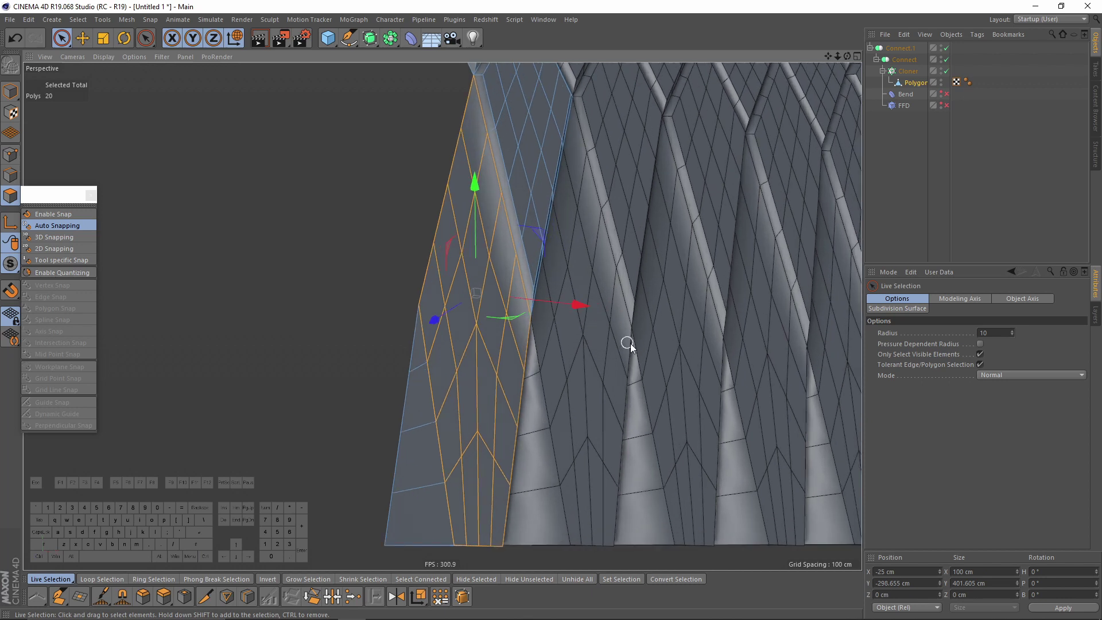
# Step: Inner-extrude the bottom section's polygons and scale the inset to about 87.7 by 353.7 cm
pyautogui.press('i')
pyautogui.moveTo(724, 422); pyautogui.dragTo(696, 422)
pyautogui.press('e')
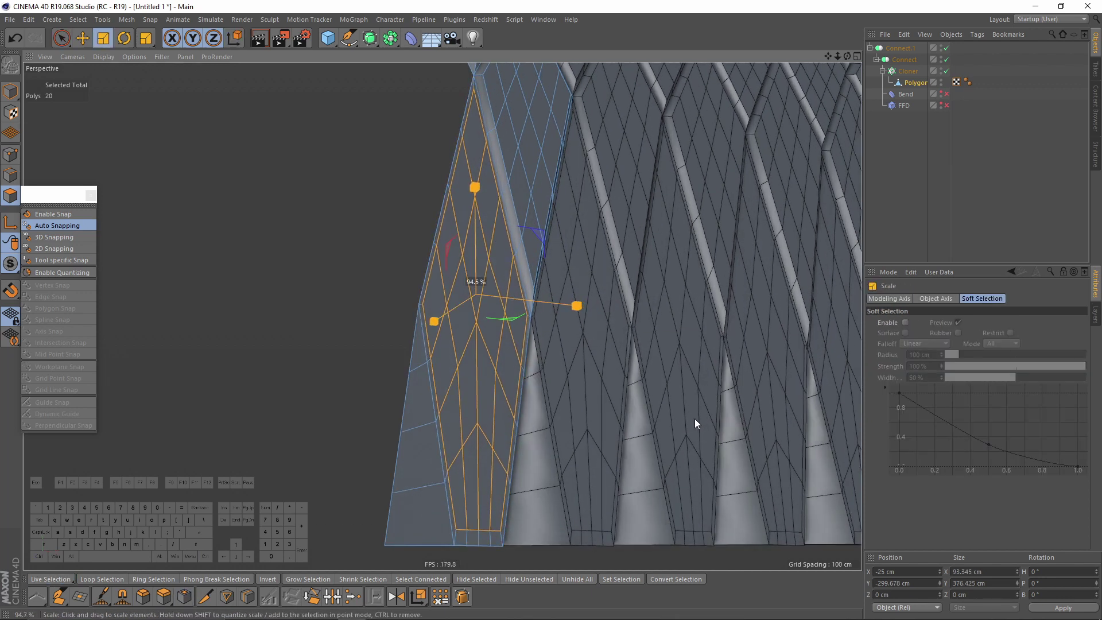
# Step: Move the bottom section's inset polygons to about -305.2 cm in Y and -8.6 cm in Z
pyautogui.keyDown('alt'); pyautogui.moveTo(445, 283); pyautogui.dragTo(432, 342); pyautogui.keyUp('alt')
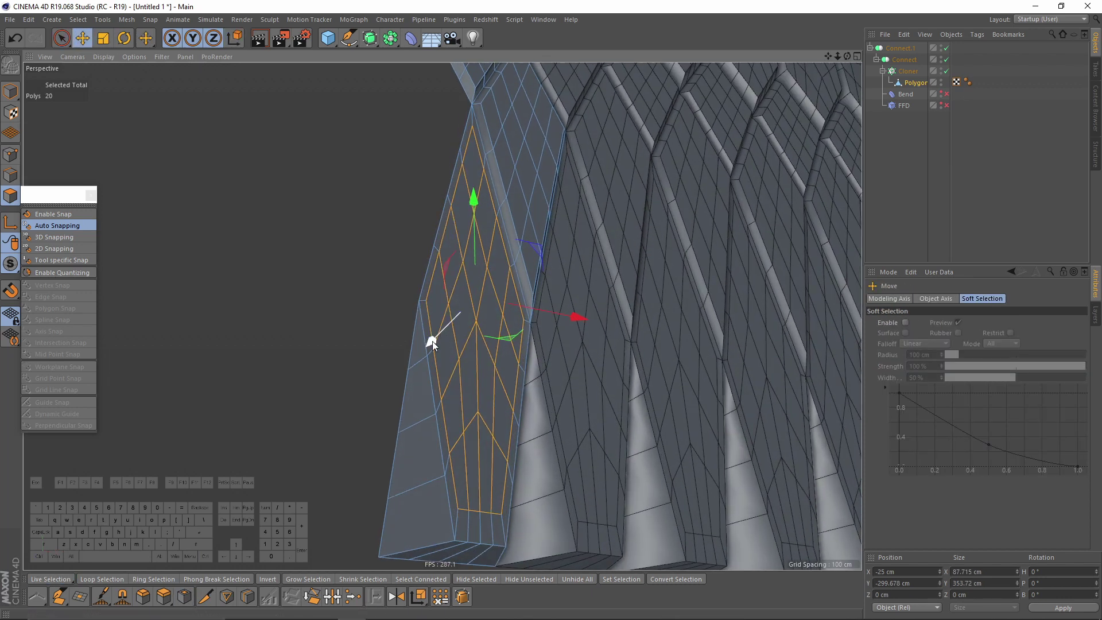
pyautogui.moveTo(473, 219); pyautogui.dragTo(473, 225)
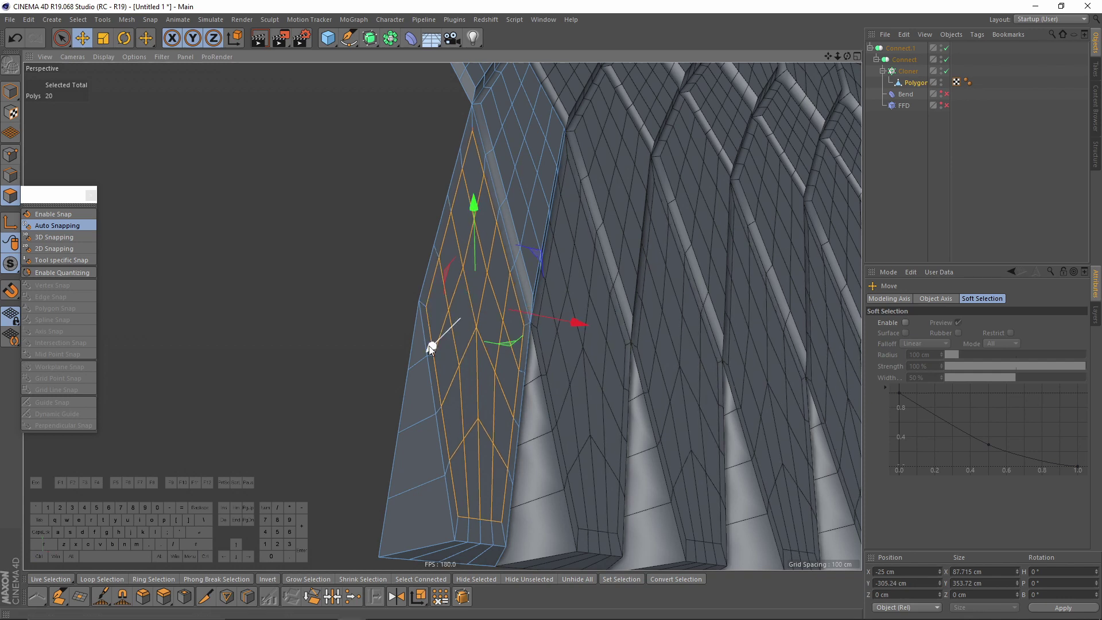
pyautogui.moveTo(429, 343); pyautogui.dragTo(477, 295)
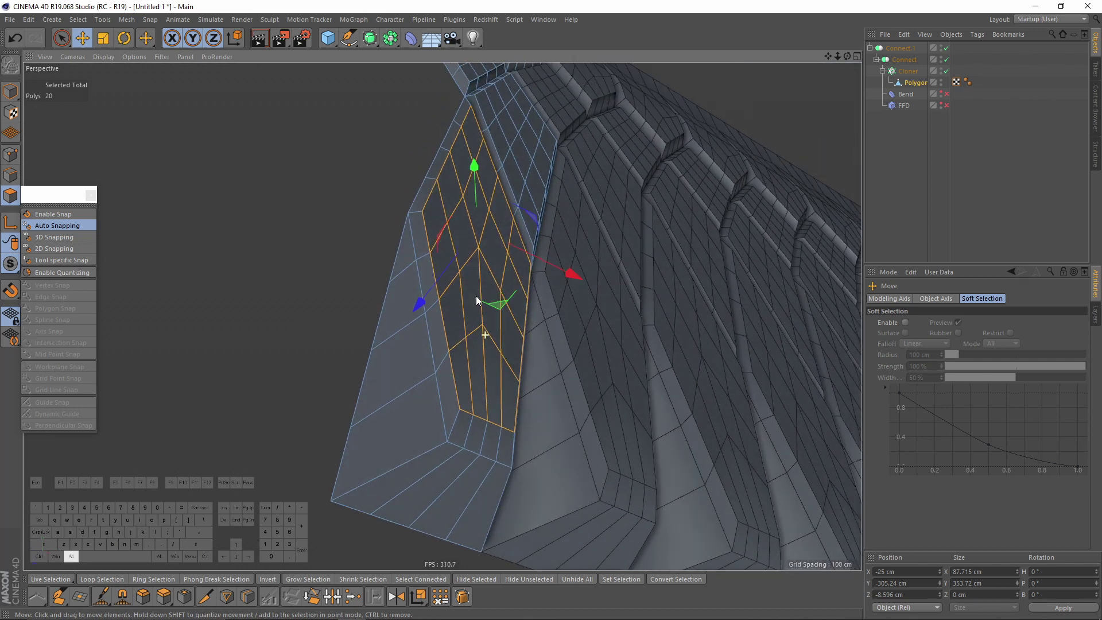
# Step: Try to delete the edge loop between the bottom inset and the section's outer border, and undo the deletion
pyautogui.click(9, 176)
pyautogui.doubleClick(418, 280)
pyautogui.keyDown('alt'); pyautogui.moveTo(498, 385); pyautogui.dragTo(356, 342); pyautogui.keyUp('alt')
pyautogui.press('Delete')
pyautogui.hotkey('ctrl', 'z')
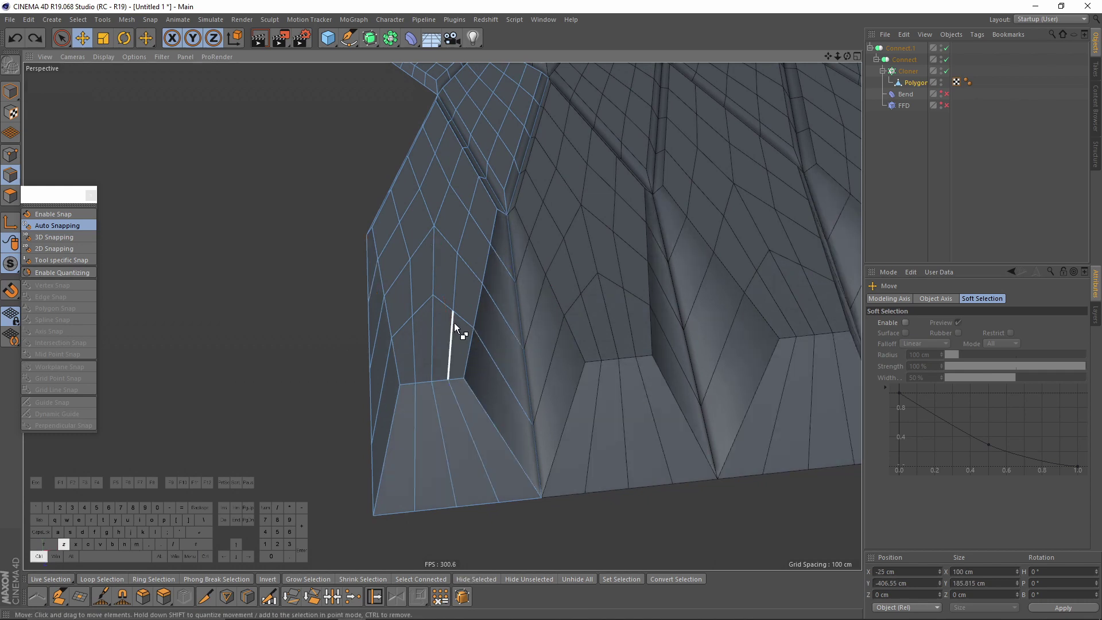
# Step: Select the 12-edge loop around the bottom section's inset and dissolve it
pyautogui.keyDown('alt'); pyautogui.moveTo(384, 295); pyautogui.dragTo(496, 308); pyautogui.keyUp('alt')
pyautogui.doubleClick(367, 269)
pyautogui.keyDown('alt'); pyautogui.moveTo(459, 357); pyautogui.dragTo(518, 333); pyautogui.keyUp('alt')
pyautogui.rightClick(588, 387)
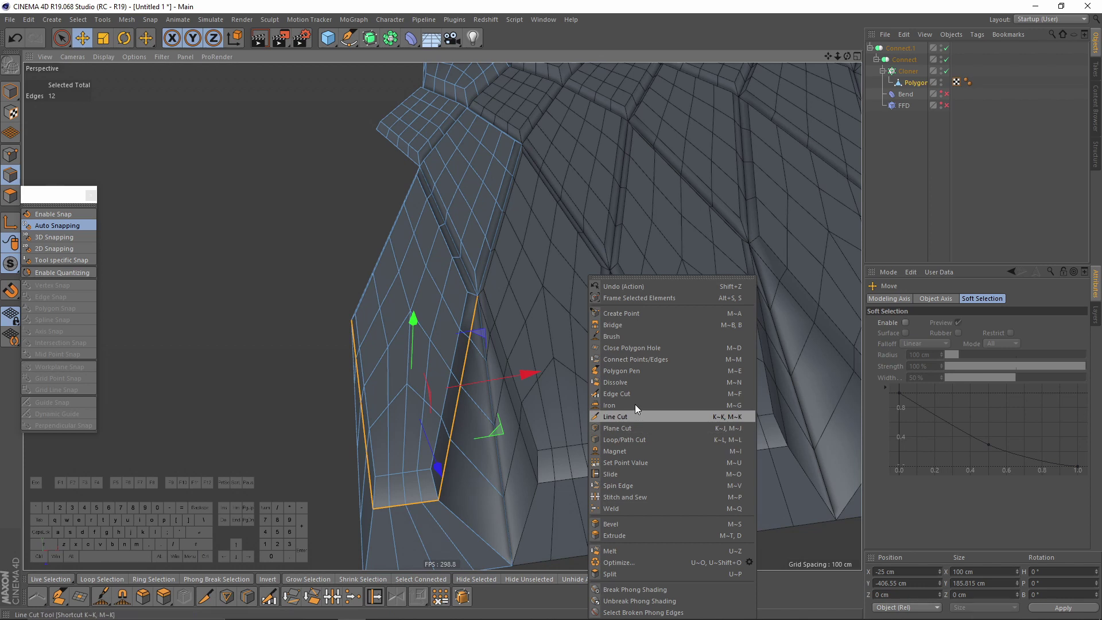
pyautogui.click(627, 384)
# Step: Select the four inset edges at the strip's lower end, turn snapping on and move them down in Y toward the bottom border
pyautogui.keyDown('alt'); pyautogui.moveTo(626, 385); pyautogui.dragTo(514, 393); pyautogui.keyUp('alt')
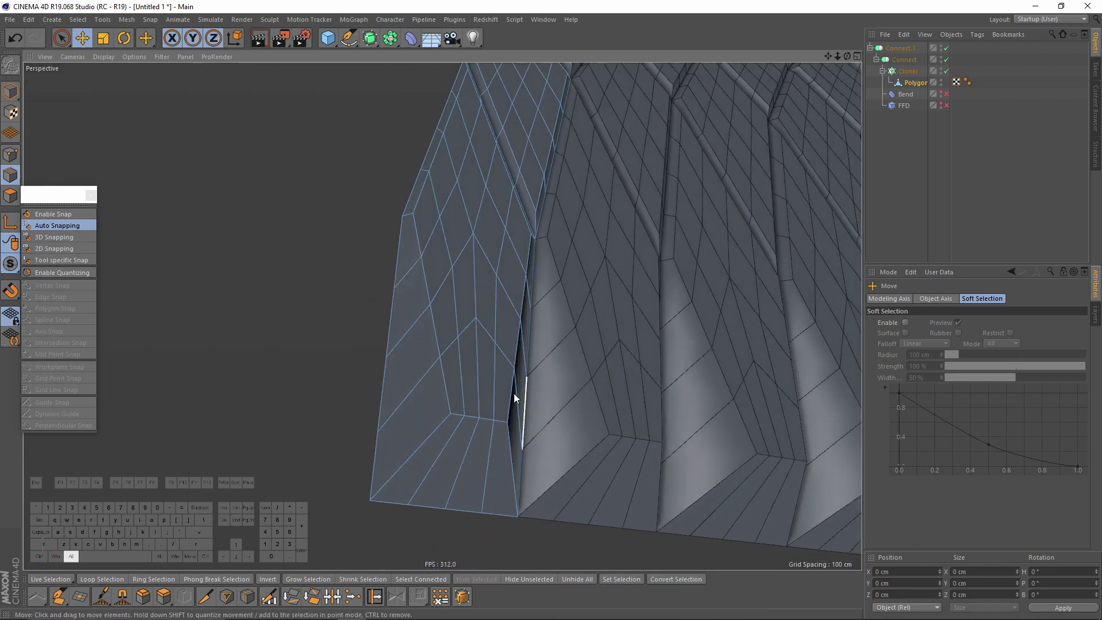
pyautogui.click(455, 415)
pyautogui.scroll(6, 480, 416)
pyautogui.keyDown('shift'); pyautogui.click(498, 427); pyautogui.keyUp('shift')
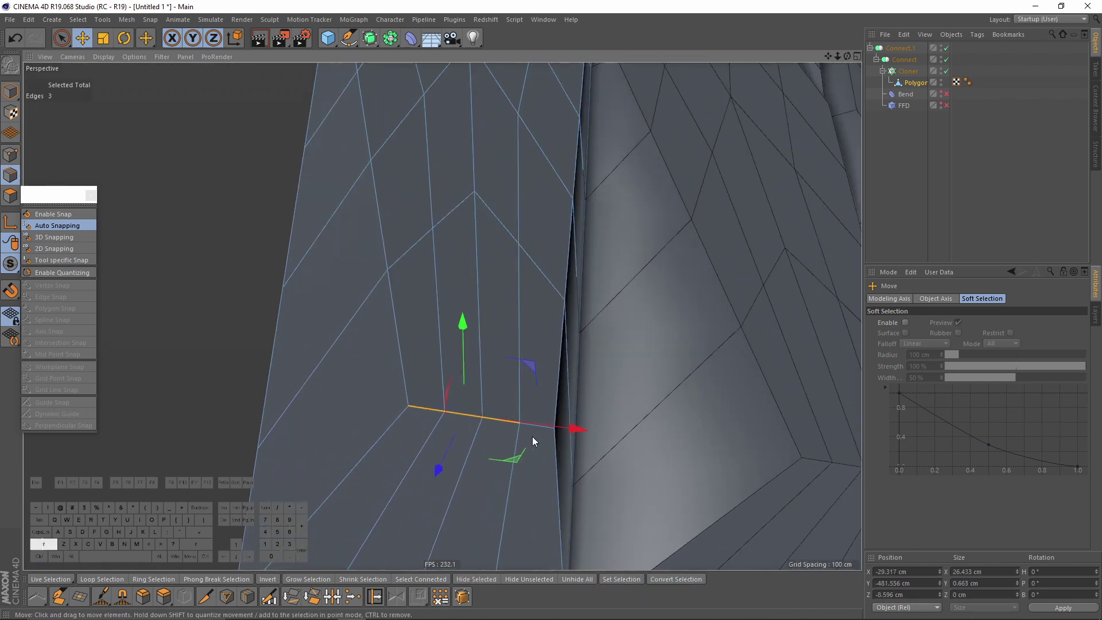
pyautogui.keyDown('shift'); pyautogui.click(533, 436); pyautogui.keyUp('shift')
pyautogui.middleClick(535, 449)
pyautogui.middleClick(608, 483)
pyautogui.keyDown('alt'); pyautogui.moveTo(543, 444); pyautogui.dragTo(535, 308, button='middle'); pyautogui.keyUp('alt')
pyautogui.scroll(3, 514, 314)
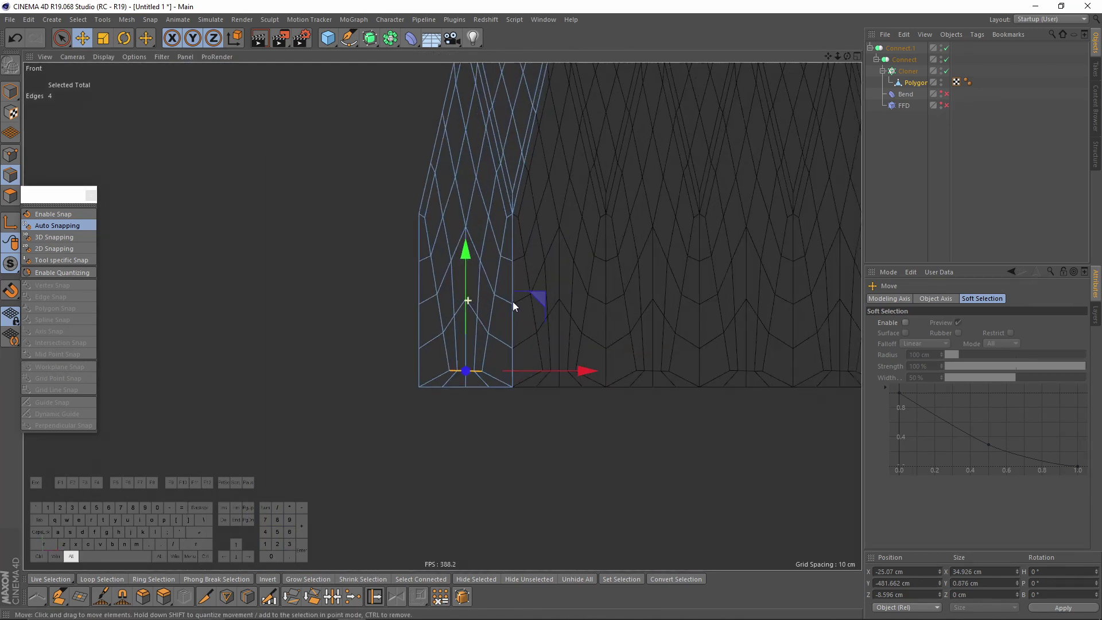
pyautogui.click(52, 214)
pyautogui.moveTo(466, 263); pyautogui.dragTo(465, 275)
# Step: Deselect the strip, re-enable the Bend and FFD deformers and inspect the reshaped vase
pyautogui.middleClick(425, 312)
pyautogui.middleClick(385, 255)
pyautogui.keyDown('alt'); pyautogui.moveTo(384, 253); pyautogui.dragTo(581, 283); pyautogui.keyUp('alt')
pyautogui.click(935, 128)
pyautogui.click(947, 93)
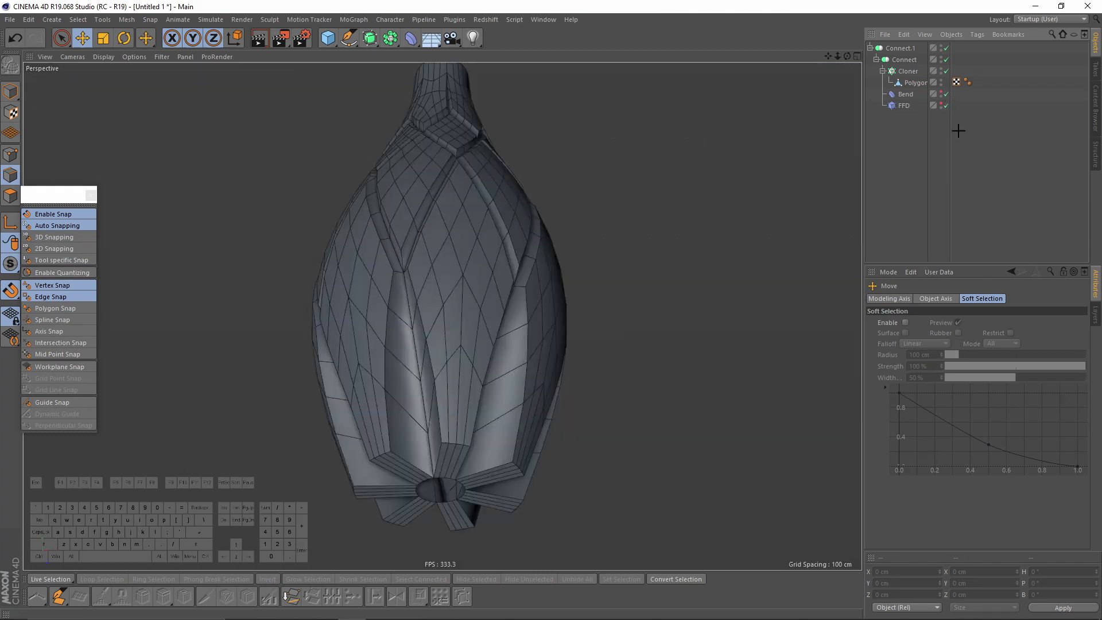
pyautogui.keyDown('alt'); pyautogui.moveTo(470, 270); pyautogui.dragTo(580, 261); pyautogui.keyUp('alt')
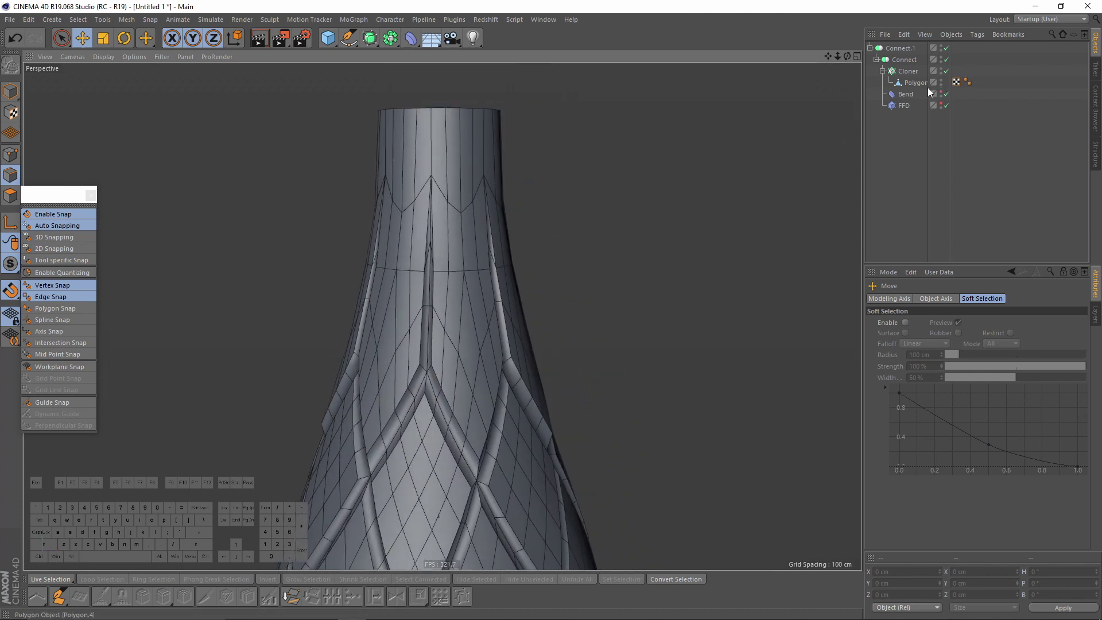
# Step: Collapse the Connect.1 hierarchy and convert it into a single editable polygon object
pyautogui.click(870, 48)
pyautogui.click(900, 48)
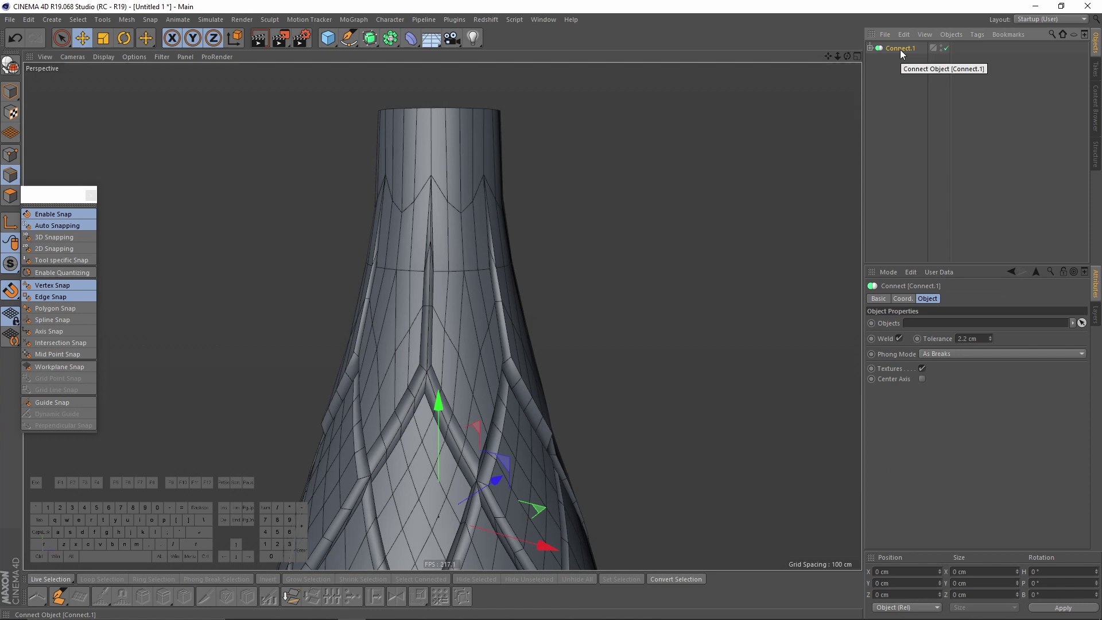
pyautogui.press('c')
pyautogui.keyDown('alt'); pyautogui.moveTo(541, 316); pyautogui.dragTo(580, 177); pyautogui.keyUp('alt')
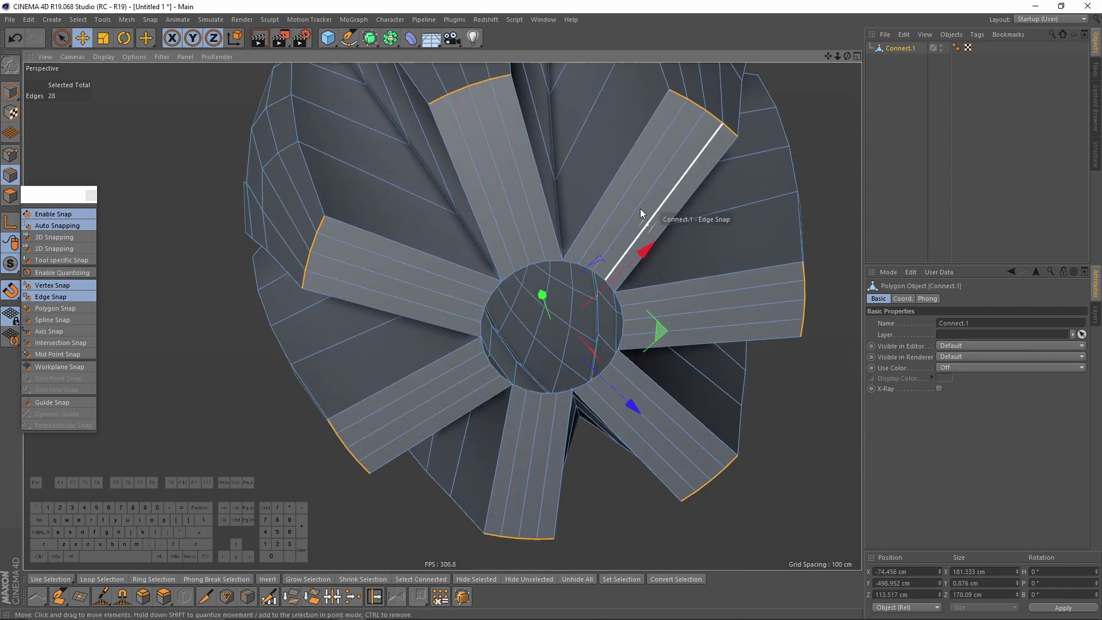
# Step: Turn snapping off and select all 28 border edges around the round hole on the vase's underside
pyautogui.scroll(5, 562, 315)
pyautogui.press('e')
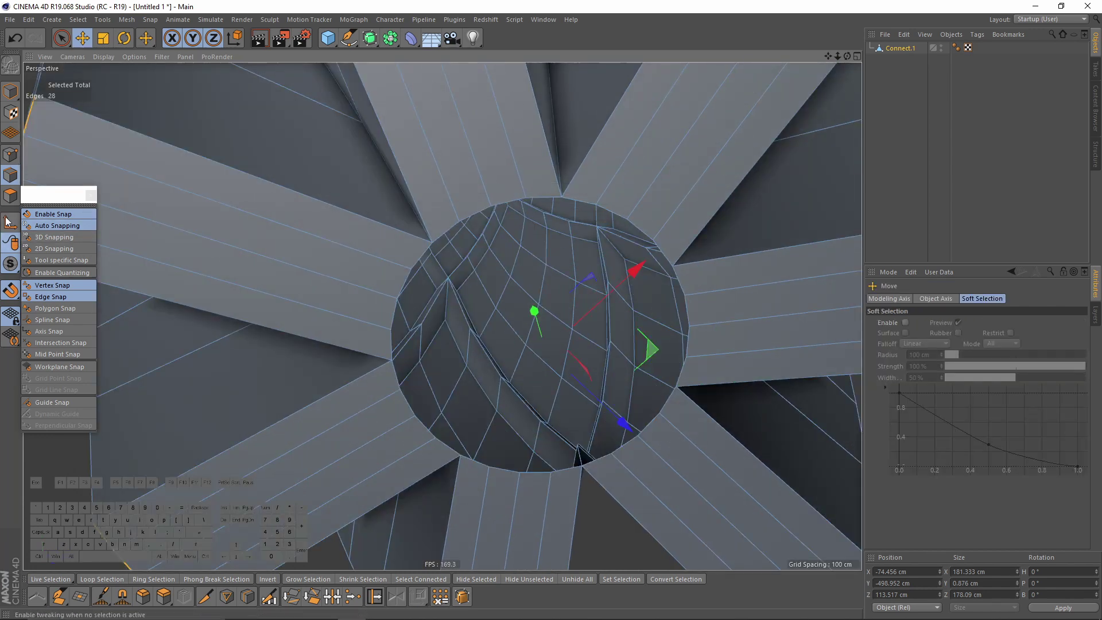
pyautogui.click(52, 214)
pyautogui.click(475, 211)
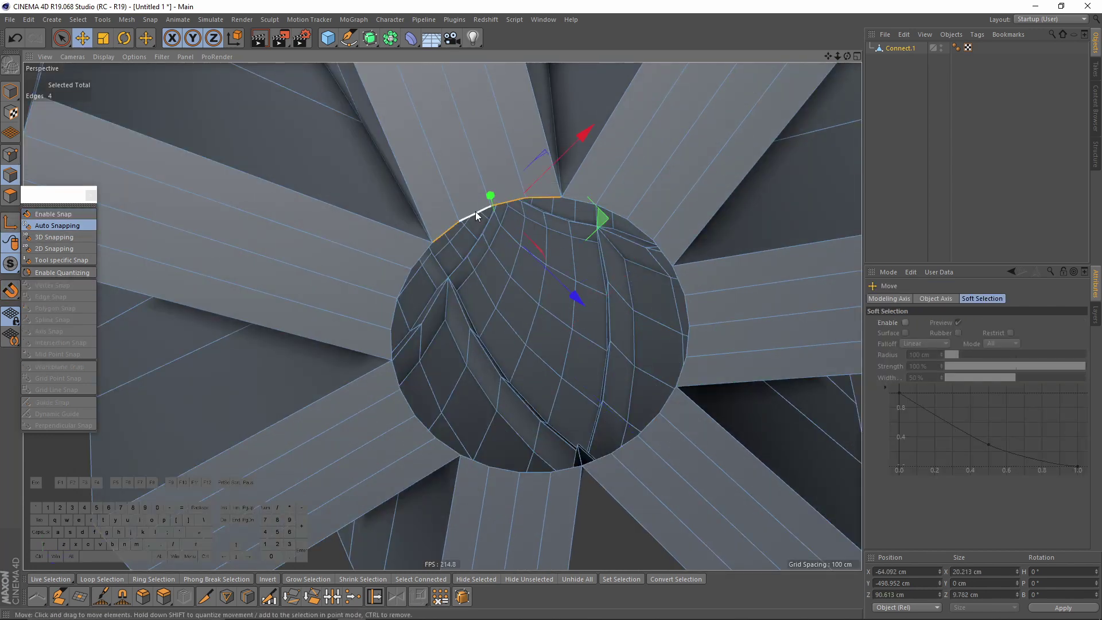
pyautogui.keyDown('shift'); pyautogui.click(636, 221); pyautogui.keyUp('shift')
pyautogui.keyDown('shift'); pyautogui.click(691, 308); pyautogui.keyUp('shift')
pyautogui.keyDown('shift'); pyautogui.doubleClick(668, 404); pyautogui.keyUp('shift')
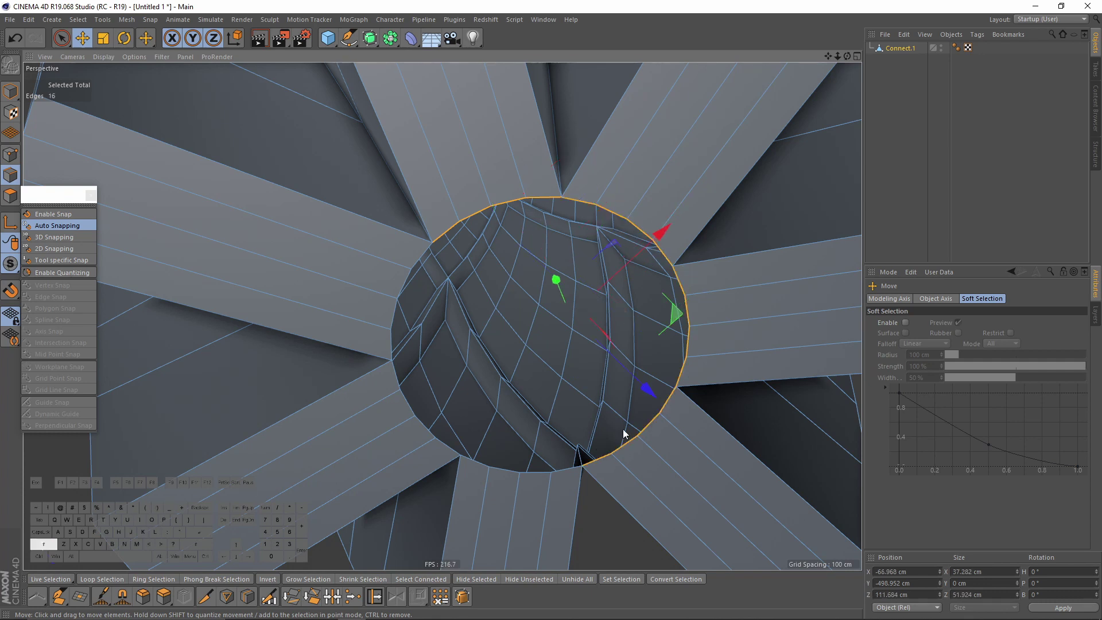
pyautogui.keyDown('shift'); pyautogui.doubleClick(529, 471); pyautogui.keyUp('shift')
pyautogui.keyDown('shift'); pyautogui.click(423, 428); pyautogui.keyUp('shift')
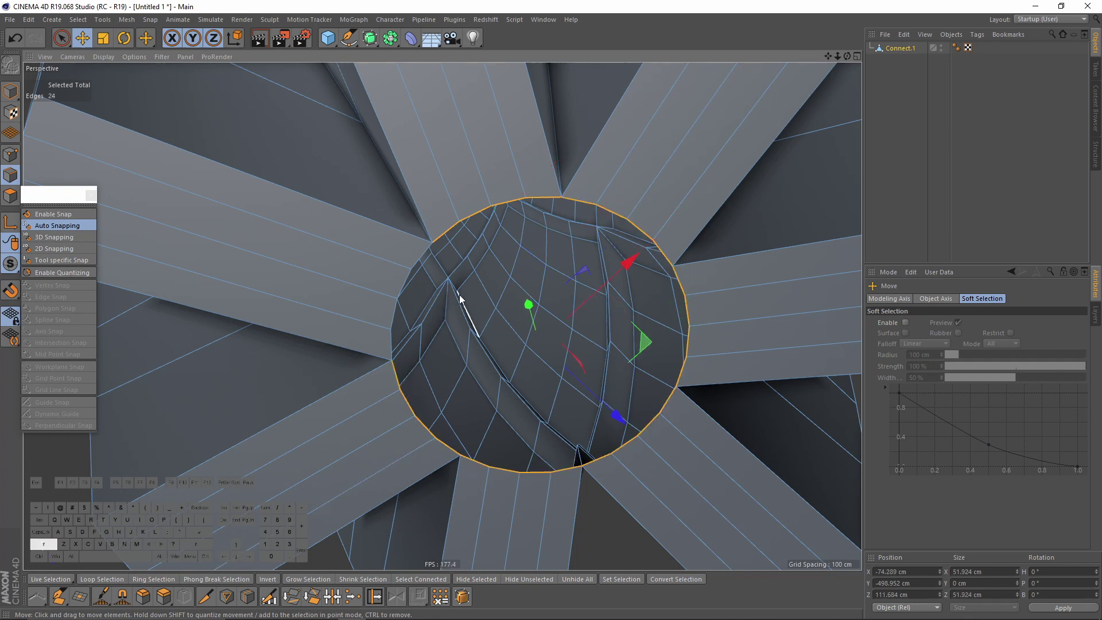
pyautogui.keyDown('shift'); pyautogui.click(402, 280); pyautogui.keyUp('shift')
pyautogui.keyDown('shift'); pyautogui.doubleClick(422, 261); pyautogui.keyUp('shift')
pyautogui.keyDown('alt'); pyautogui.moveTo(595, 193); pyautogui.dragTo(553, 196, button='right'); pyautogui.keyUp('alt')
pyautogui.keyDown('alt'); pyautogui.moveTo(553, 196); pyautogui.dragTo(595, 236); pyautogui.keyUp('alt')
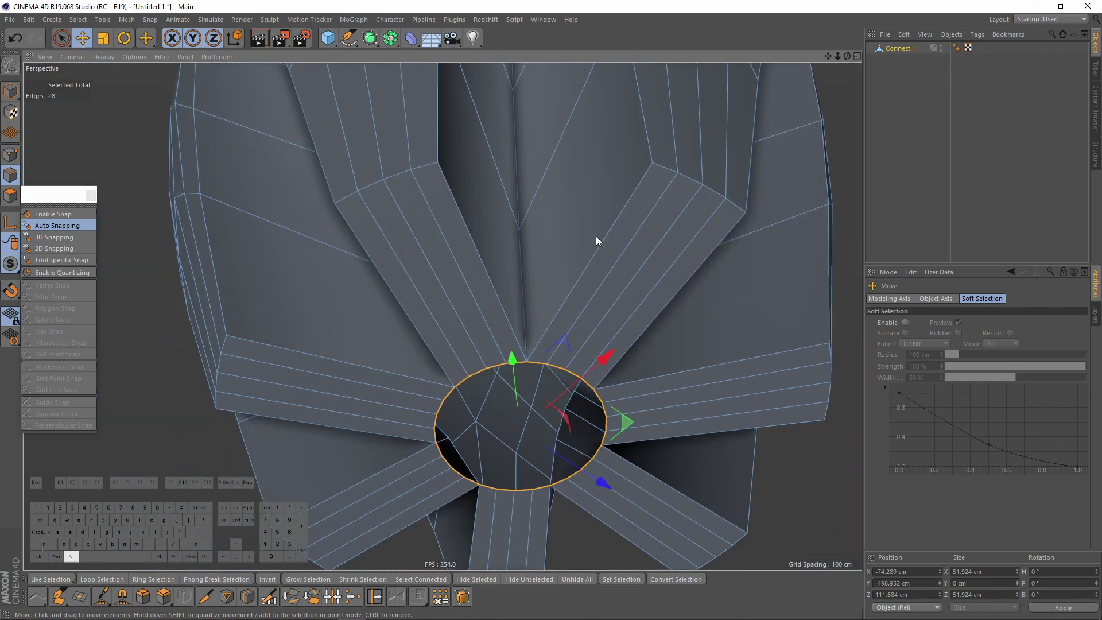
# Step: Extrude the hole's border inward by scaling, and collapse the new edge ring to a single centre point to close the base
pyautogui.press('t')
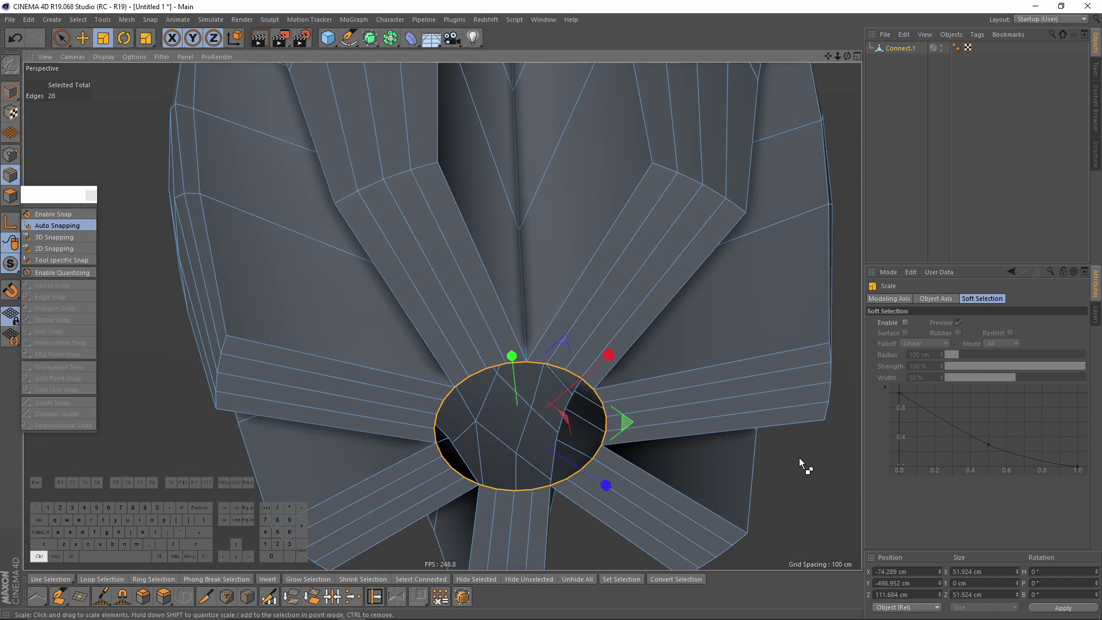
pyautogui.keyDown('ctrl'); pyautogui.moveTo(798, 457); pyautogui.dragTo(534, 467); pyautogui.keyUp('ctrl')
pyautogui.rightClick(620, 429)
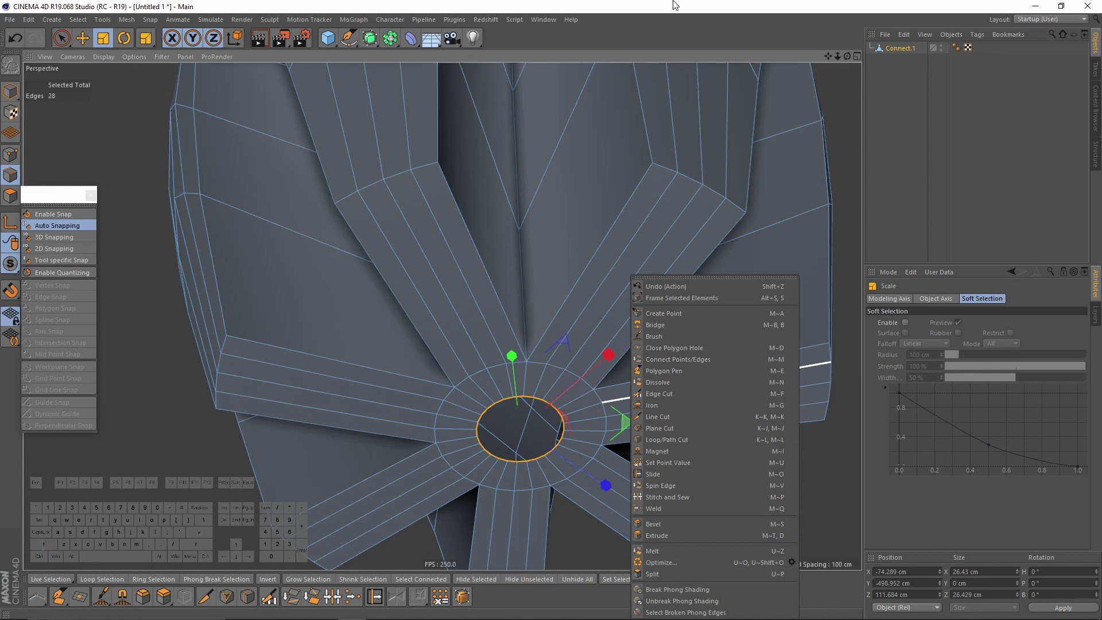
pyautogui.click(666, 574)
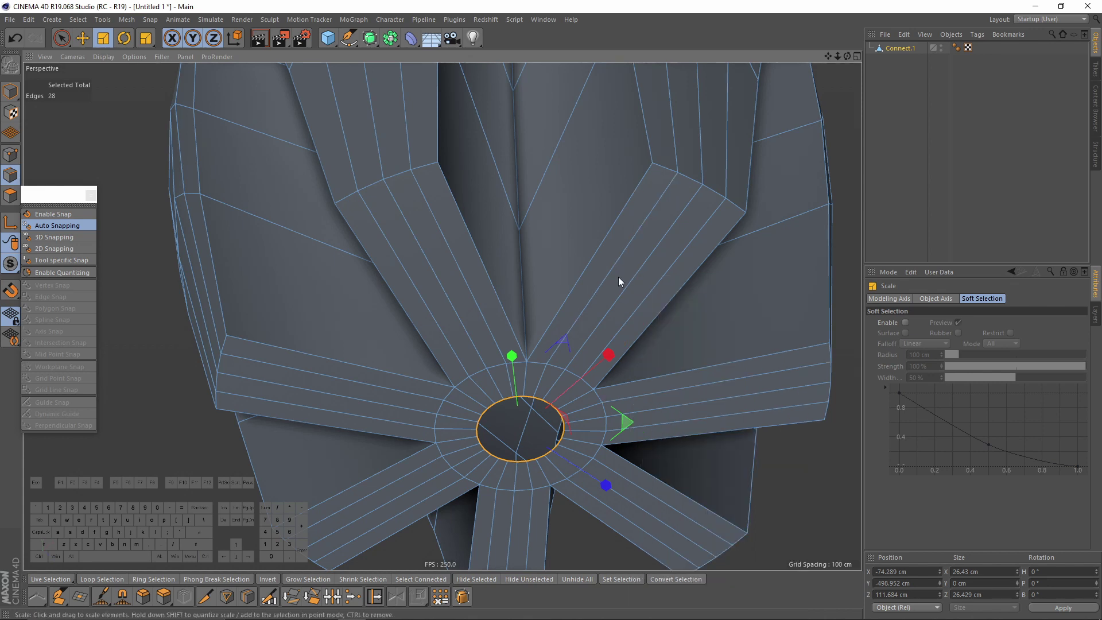
pyautogui.press('u')
pyautogui.press('c')
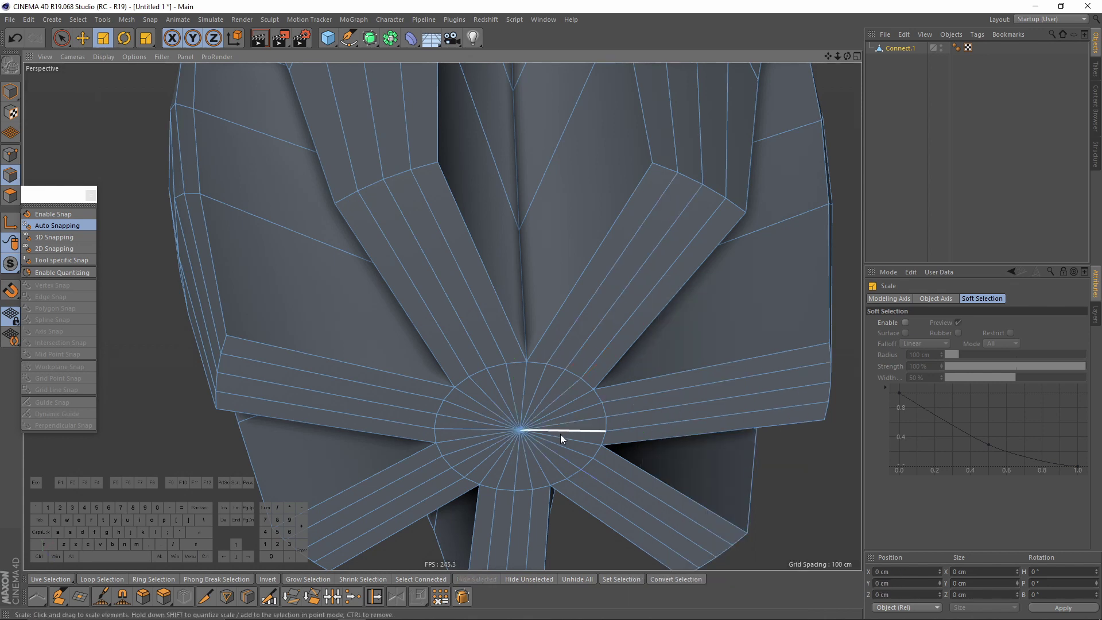
# Step: Add a loop cut around the base's triangle fan, close to its outer ring
pyautogui.scroll(3, 509, 415)
pyautogui.press('k')
pyautogui.press('l')
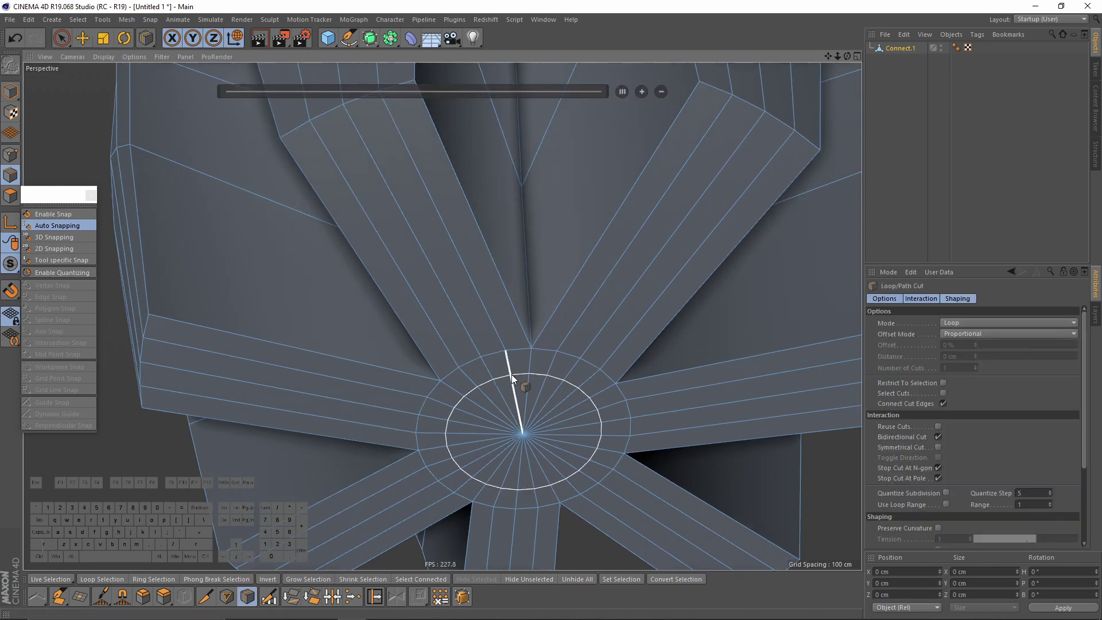
pyautogui.click(512, 368)
# Step: Select every second spoke inside the new loop on the base, 14 edges in total, and dissolve them
pyautogui.press('e')
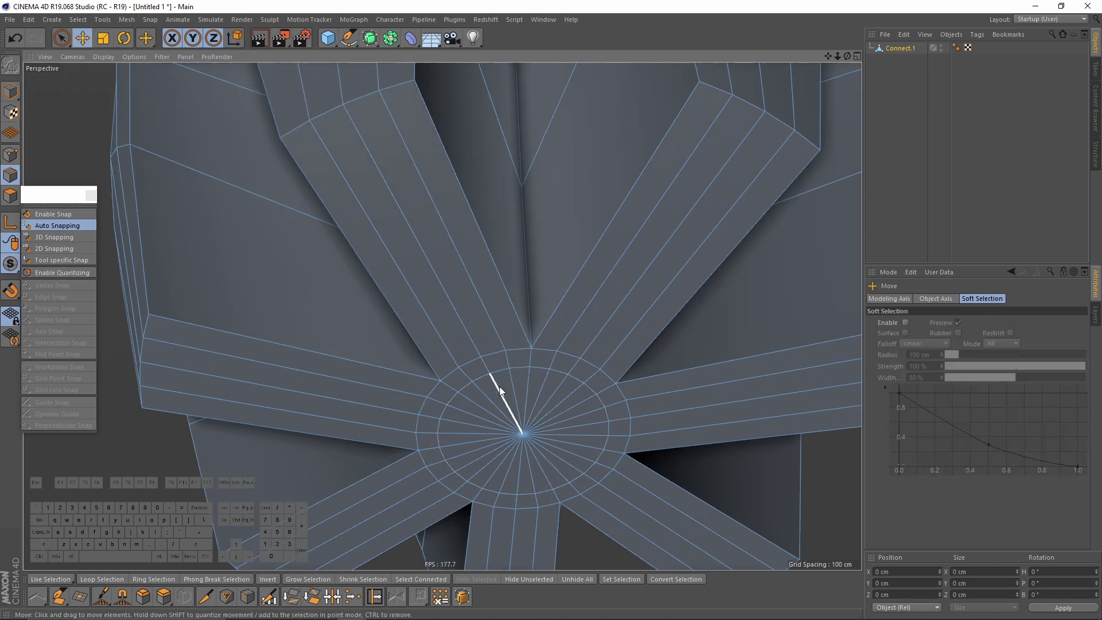
pyautogui.click(515, 391)
pyautogui.scroll(3, 546, 393)
pyautogui.keyDown('shift'); pyautogui.click(538, 396); pyautogui.keyUp('shift')
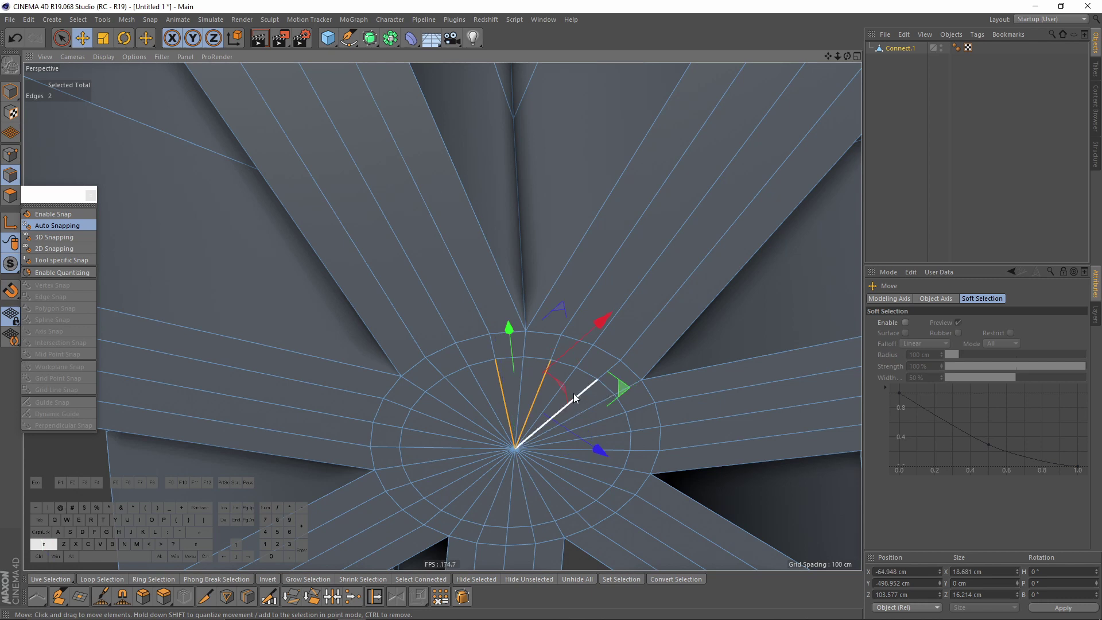
pyautogui.keyDown('shift'); pyautogui.click(574, 394); pyautogui.keyUp('shift')
pyautogui.keyDown('shift'); pyautogui.click(602, 423); pyautogui.keyUp('shift')
pyautogui.keyDown('shift'); pyautogui.click(603, 451); pyautogui.keyUp('shift')
pyautogui.keyDown('shift'); pyautogui.click(573, 471); pyautogui.keyUp('shift')
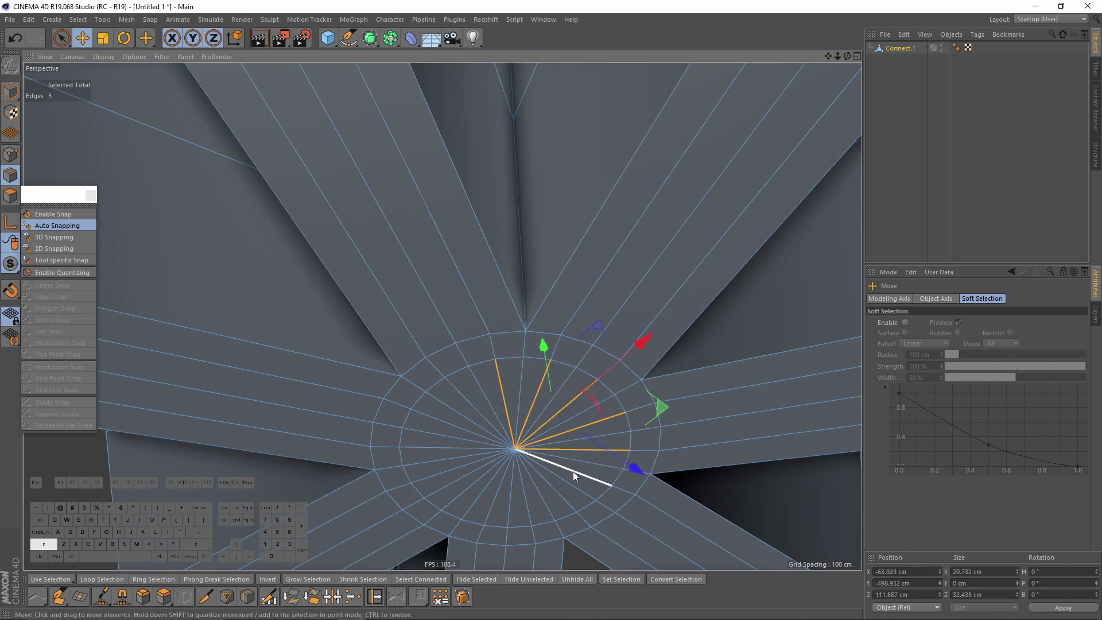
pyautogui.keyDown('shift'); pyautogui.click(560, 489); pyautogui.keyUp('shift')
pyautogui.keyDown('shift'); pyautogui.click(526, 498); pyautogui.keyUp('shift')
pyautogui.keyDown('shift'); pyautogui.click(492, 501); pyautogui.keyUp('shift')
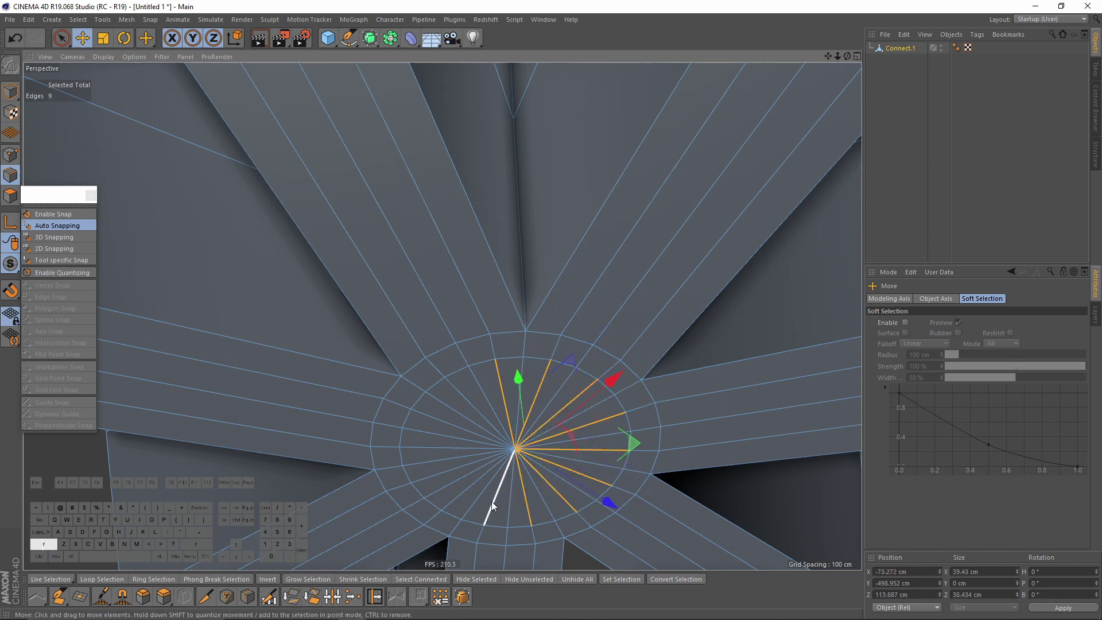
pyautogui.keyDown('shift'); pyautogui.click(467, 493); pyautogui.keyUp('shift')
pyautogui.keyDown('shift'); pyautogui.click(439, 470); pyautogui.keyUp('shift')
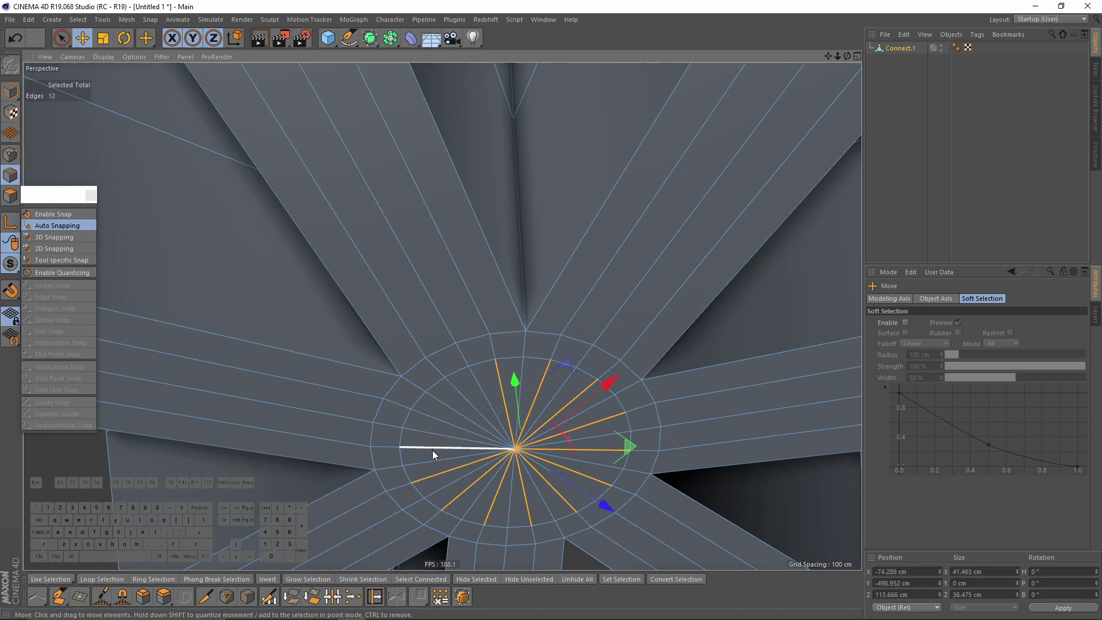
pyautogui.keyDown('shift'); pyautogui.click(428, 447); pyautogui.keyUp('shift')
pyautogui.keyDown('shift'); pyautogui.click(439, 420); pyautogui.keyUp('shift')
pyautogui.keyDown('shift'); pyautogui.click(466, 399); pyautogui.keyUp('shift')
pyautogui.rightClick(509, 474)
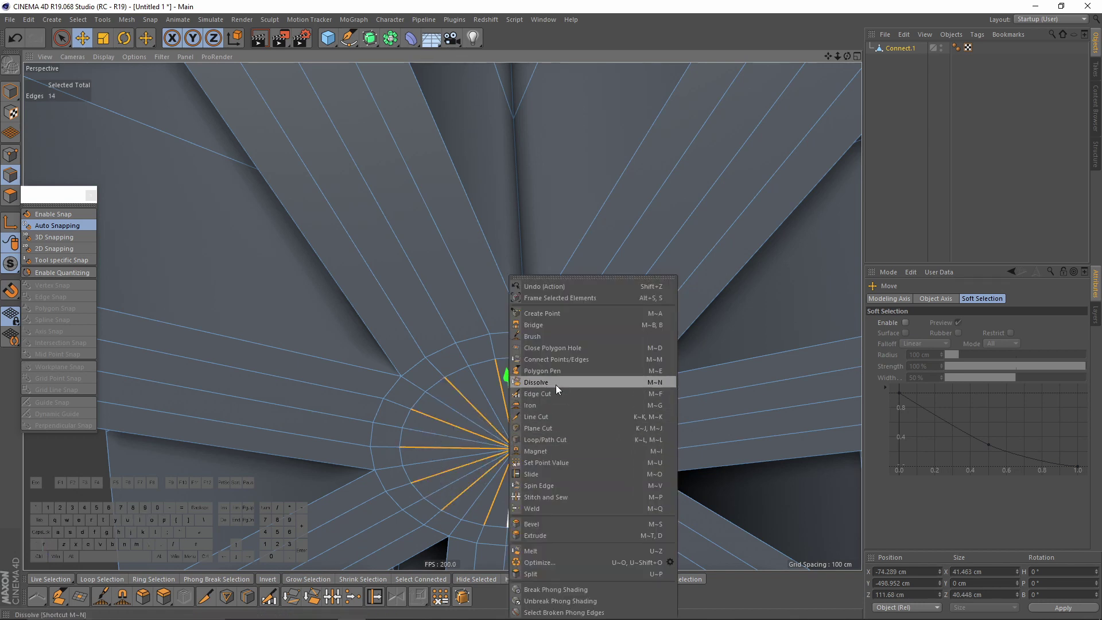
pyautogui.click(555, 385)
# Step: Examine the closed base and the ridges from the bottom of the vase up to its neck
pyautogui.scroll(-5, 497, 295)
pyautogui.keyDown('alt'); pyautogui.moveTo(497, 295); pyautogui.dragTo(467, 184); pyautogui.keyUp('alt')
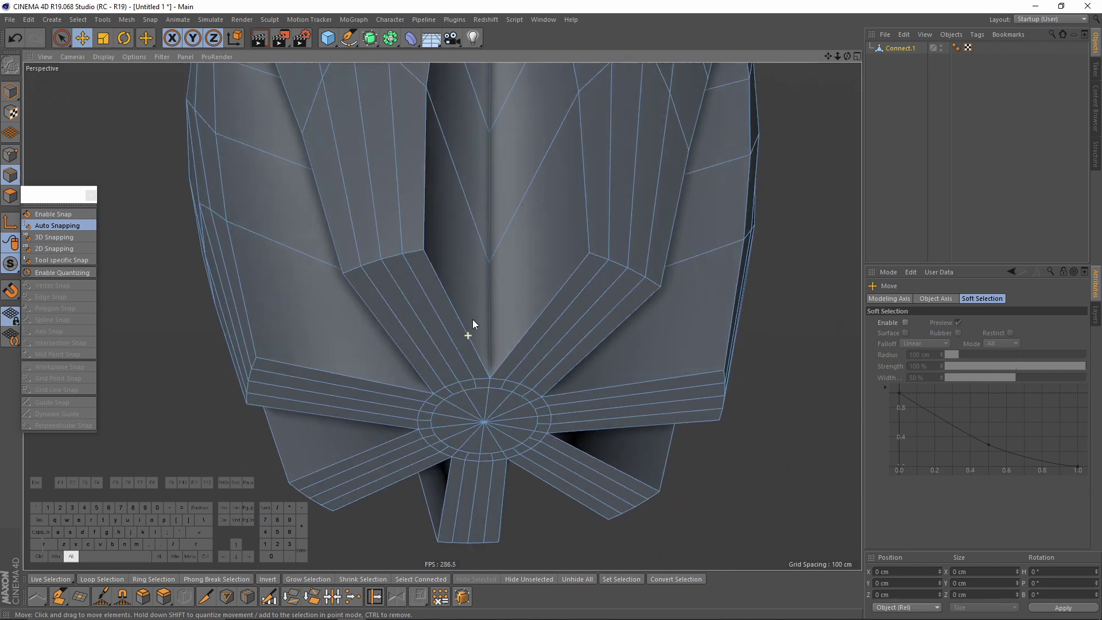
pyautogui.keyDown('alt'); pyautogui.moveTo(467, 184); pyautogui.dragTo(502, 183, button='right'); pyautogui.keyUp('alt')
pyautogui.keyDown('alt'); pyautogui.moveTo(504, 182); pyautogui.dragTo(425, 198); pyautogui.keyUp('alt')
pyautogui.keyDown('alt'); pyautogui.moveTo(428, 195); pyautogui.dragTo(441, 202, button='right'); pyautogui.keyUp('alt')
pyautogui.keyDown('alt'); pyautogui.moveTo(460, 195); pyautogui.dragTo(495, 302); pyautogui.keyUp('alt')
pyautogui.keyDown('alt'); pyautogui.moveTo(494, 302); pyautogui.dragTo(399, 338, button='right'); pyautogui.keyUp('alt')
pyautogui.keyDown('alt'); pyautogui.moveTo(399, 339); pyautogui.dragTo(426, 226, button='middle'); pyautogui.keyUp('alt')
pyautogui.keyDown('alt'); pyautogui.moveTo(426, 227); pyautogui.dragTo(490, 401); pyautogui.keyUp('alt')
pyautogui.keyDown('alt'); pyautogui.moveTo(489, 401); pyautogui.dragTo(395, 383, button='right'); pyautogui.keyUp('alt')
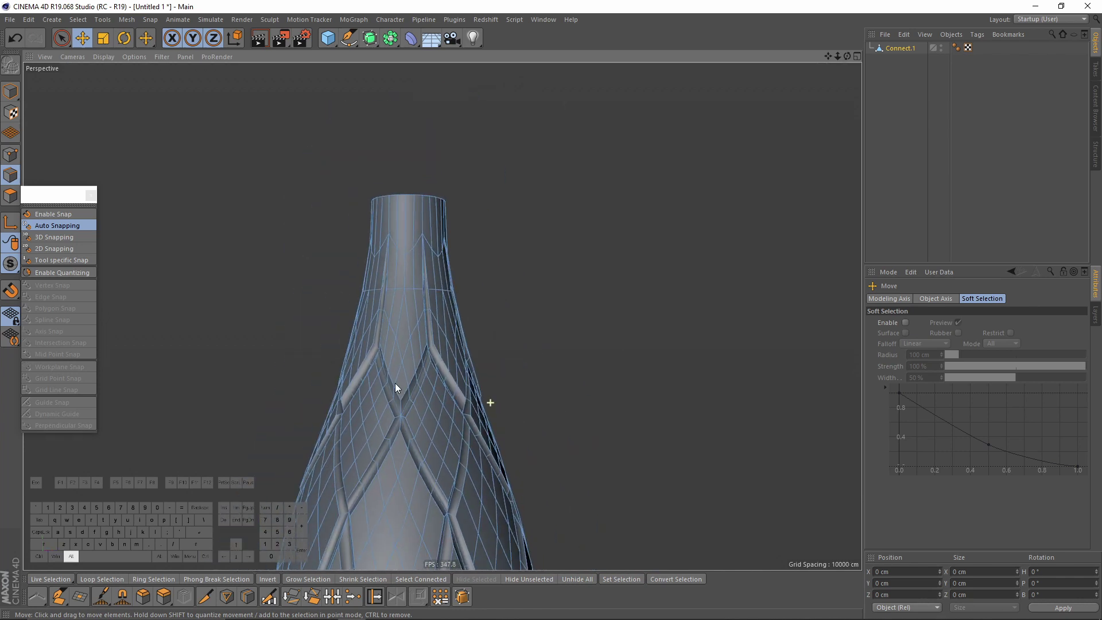
pyautogui.keyDown('alt'); pyautogui.moveTo(395, 384); pyautogui.dragTo(415, 197, button='middle'); pyautogui.keyUp('alt')
pyautogui.keyDown('alt'); pyautogui.moveTo(416, 196); pyautogui.dragTo(401, 227, button='right'); pyautogui.keyUp('alt')
pyautogui.keyDown('alt'); pyautogui.moveTo(402, 230); pyautogui.dragTo(345, 190); pyautogui.keyUp('alt')
# Step: Start a Phong Break Selection on the vase, examine the ridge edges and set the phong angle to 83.8°
pyautogui.click(81, 19)
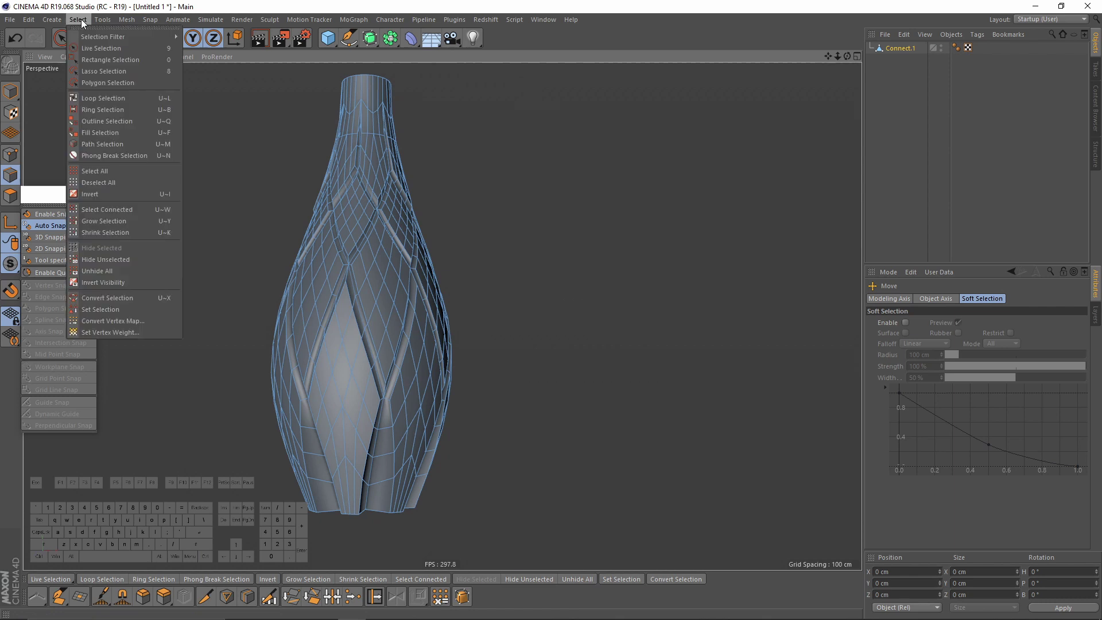
pyautogui.click(114, 156)
pyautogui.scroll(5, 436, 284)
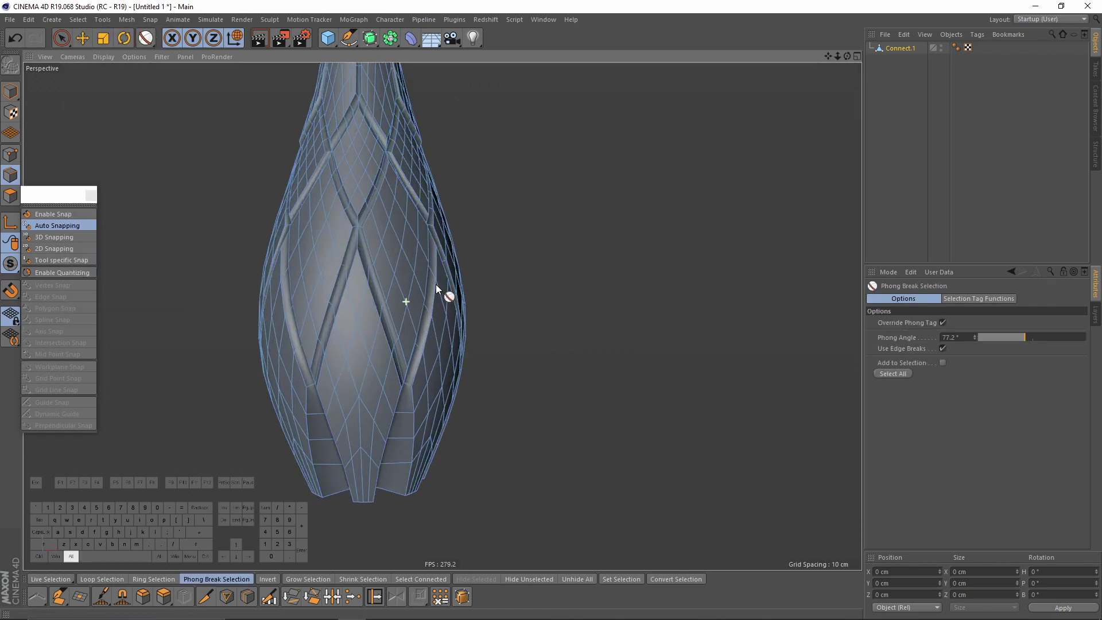
pyautogui.keyDown('alt'); pyautogui.moveTo(454, 278); pyautogui.dragTo(446, 211); pyautogui.keyUp('alt')
pyautogui.keyDown('alt'); pyautogui.moveTo(446, 211); pyautogui.dragTo(423, 261, button='middle'); pyautogui.keyUp('alt')
pyautogui.keyDown('alt'); pyautogui.moveTo(423, 260); pyautogui.dragTo(619, 271, button='right'); pyautogui.keyUp('alt')
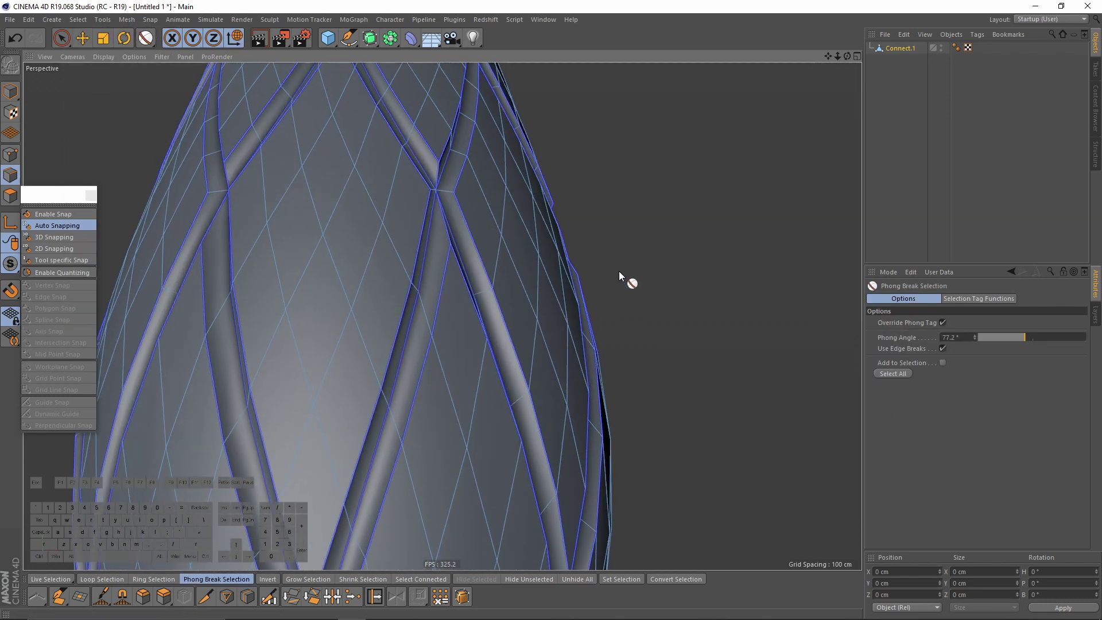
pyautogui.keyDown('alt'); pyautogui.moveTo(557, 190); pyautogui.dragTo(550, 344, button='middle'); pyautogui.keyUp('alt')
pyautogui.keyDown('alt'); pyautogui.moveTo(551, 345); pyautogui.dragTo(536, 374); pyautogui.keyUp('alt')
pyautogui.click(536, 374)
pyautogui.moveTo(1035, 343)
pyautogui.mouseDown()
pyautogui.moveTo(1062, 337)
pyautogui.moveTo(1027, 337)
pyautogui.mouseUp()
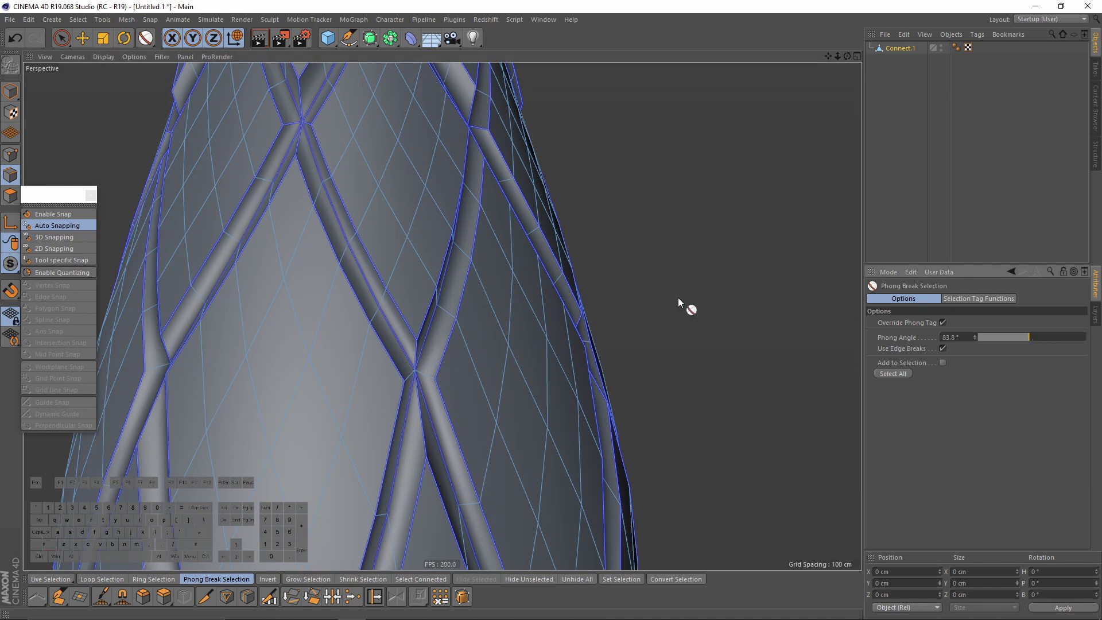
pyautogui.scroll(5, 571, 234)
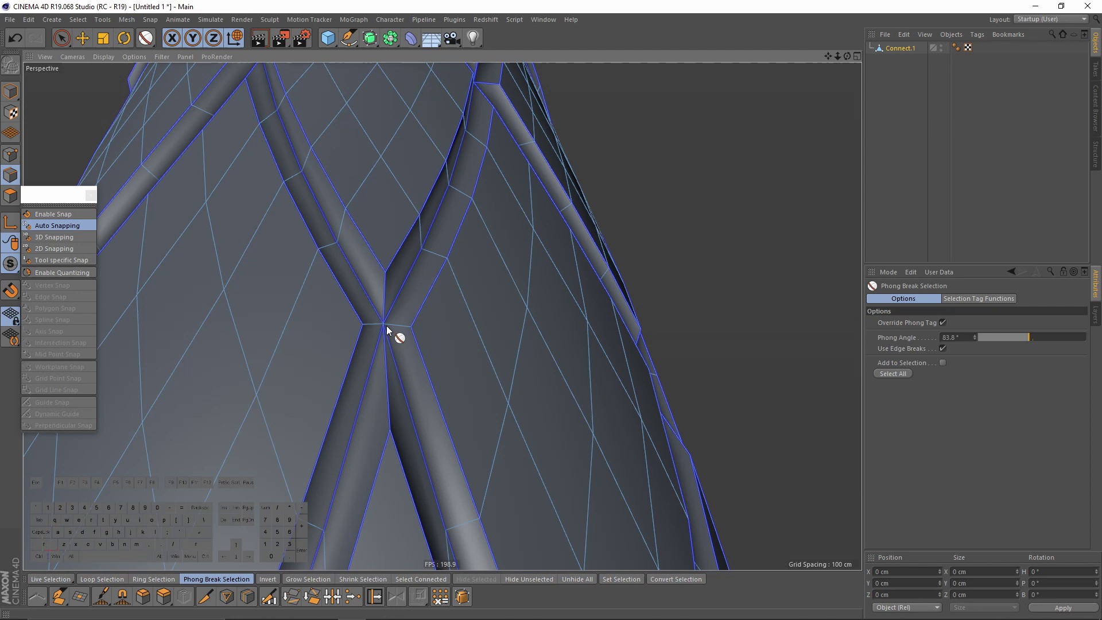
# Step: Lower the phong angle to 20.4° and select all phong break edges on the vase
pyautogui.moveTo(1010, 338); pyautogui.dragTo(994, 339)
pyautogui.keyDown('alt'); pyautogui.moveTo(458, 314); pyautogui.dragTo(551, 246); pyautogui.keyUp('alt')
pyautogui.keyDown('alt'); pyautogui.moveTo(551, 246); pyautogui.dragTo(482, 329, button='right'); pyautogui.keyUp('alt')
pyautogui.keyDown('alt'); pyautogui.moveTo(482, 330); pyautogui.dragTo(480, 386); pyautogui.keyUp('alt')
pyautogui.scroll(4, 515, 188)
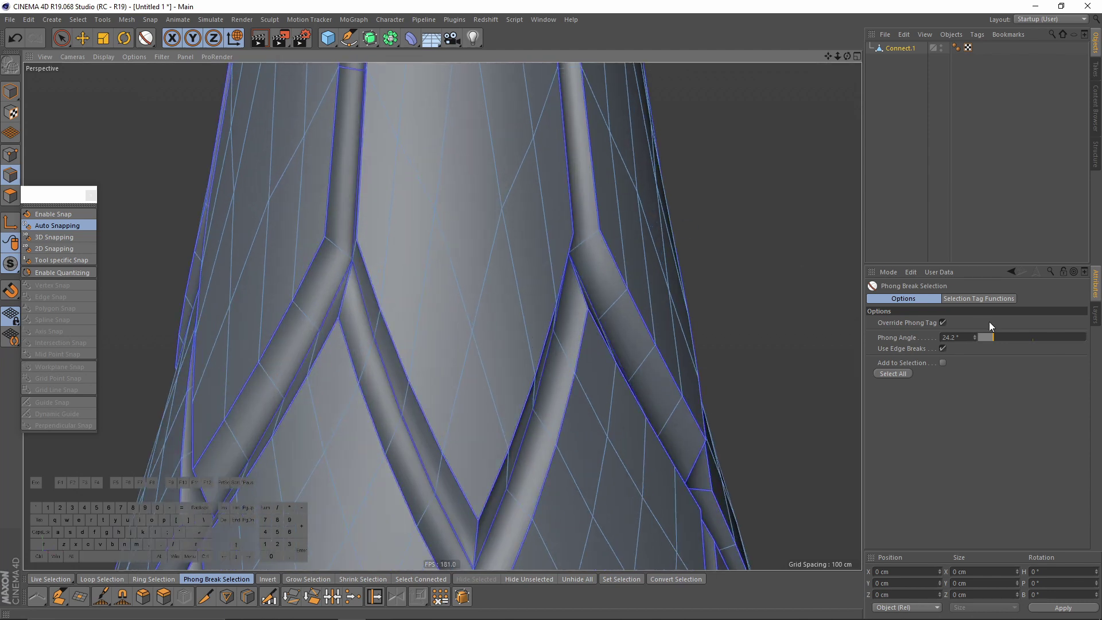
pyautogui.moveTo(995, 342); pyautogui.dragTo(992, 339)
pyautogui.scroll(-5, 423, 388)
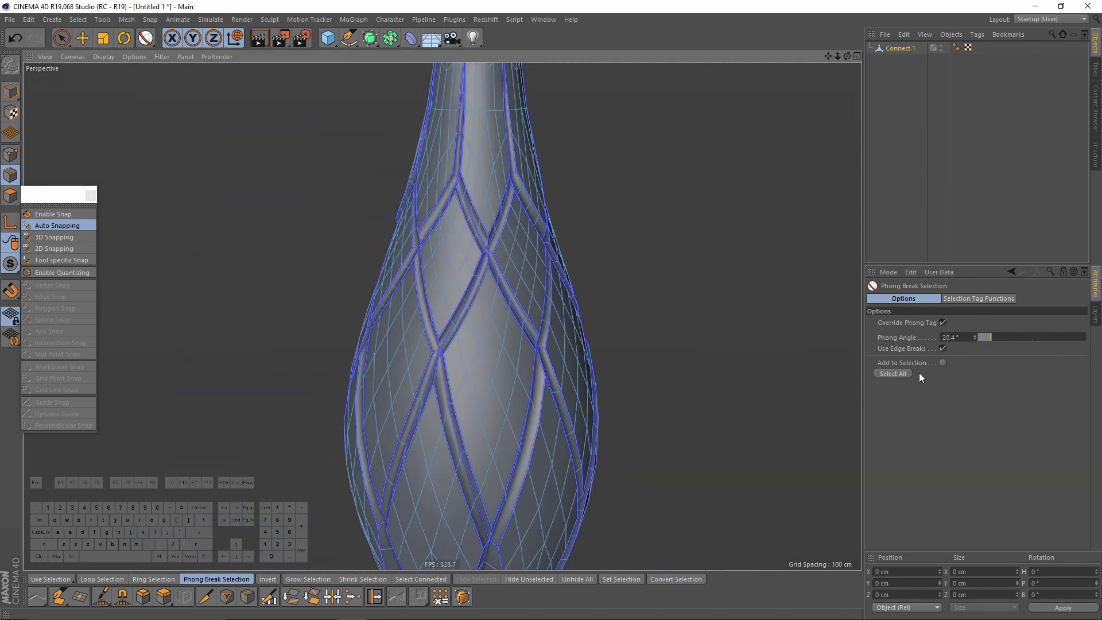
pyautogui.click(893, 373)
# Step: Remove the stray vertical edges around the top of the neck from the edge selection with Live Selection
pyautogui.press('e')
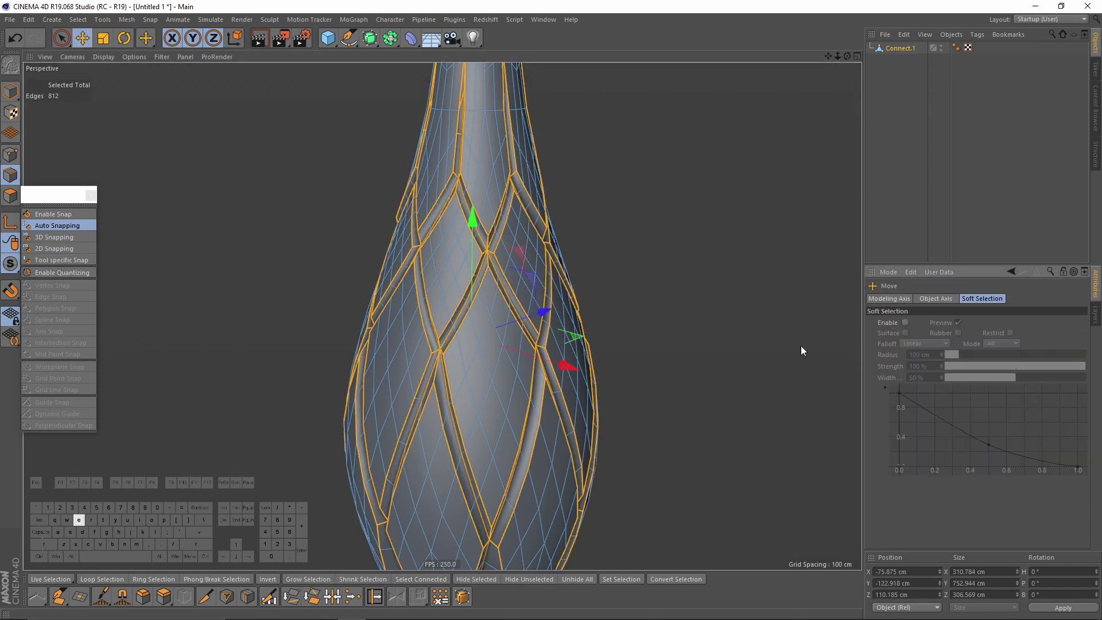
pyautogui.keyDown('alt'); pyautogui.moveTo(632, 367); pyautogui.dragTo(470, 223); pyautogui.keyUp('alt')
pyautogui.keyDown('alt'); pyautogui.moveTo(470, 224); pyautogui.dragTo(462, 258, button='middle'); pyautogui.keyUp('alt')
pyautogui.keyDown('alt'); pyautogui.moveTo(461, 258); pyautogui.dragTo(512, 125); pyautogui.keyUp('alt')
pyautogui.keyDown('alt'); pyautogui.moveTo(511, 125); pyautogui.dragTo(519, 194, button='middle'); pyautogui.keyUp('alt')
pyautogui.keyDown('alt'); pyautogui.moveTo(519, 195); pyautogui.dragTo(608, 201); pyautogui.keyUp('alt')
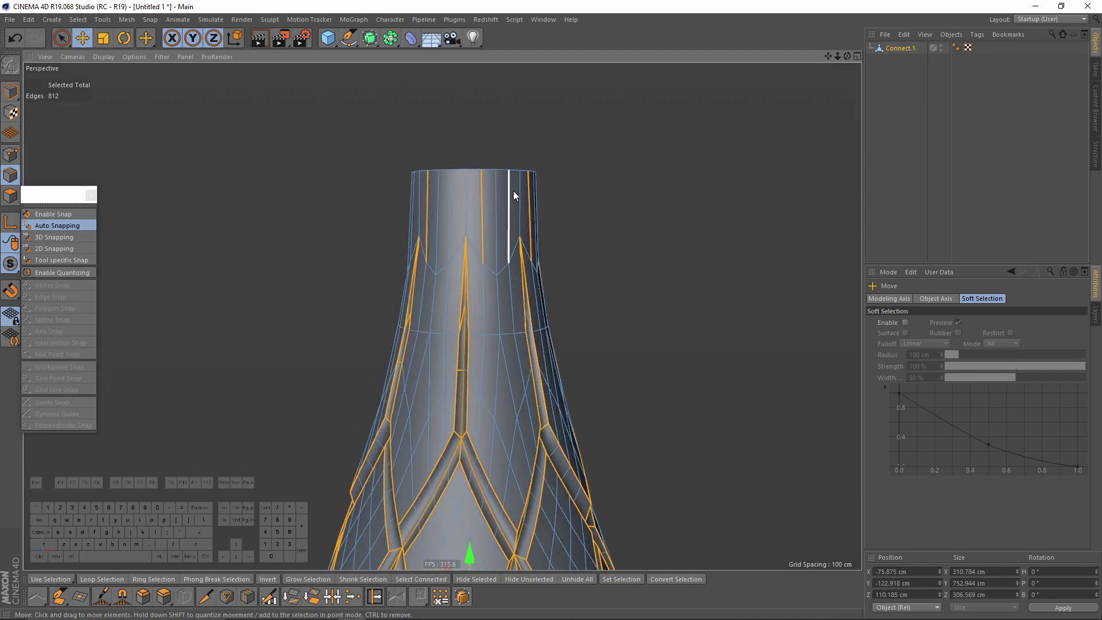
pyautogui.scroll(3, 512, 188)
pyautogui.press('9')
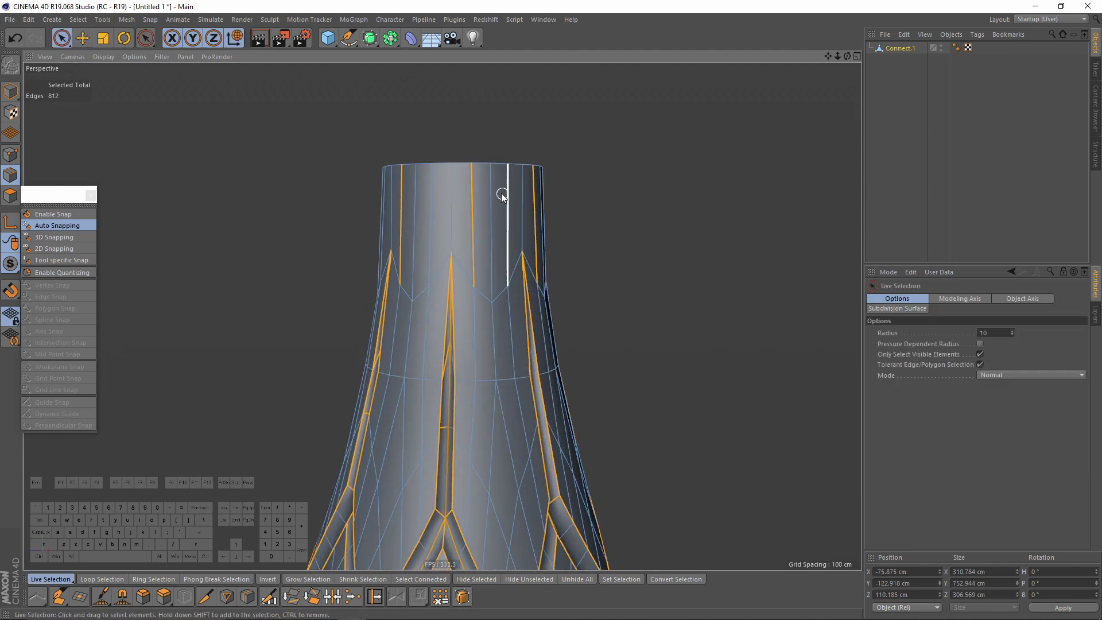
pyautogui.keyDown('ctrl'); pyautogui.click(508, 191); pyautogui.keyUp('ctrl')
pyautogui.keyDown('alt'); pyautogui.moveTo(445, 187); pyautogui.dragTo(444, 197); pyautogui.keyUp('alt')
pyautogui.moveTo(499, 192)
pyautogui.keyDown('ctrl'); pyautogui.mouseDown()
pyautogui.moveTo(631, 184)
pyautogui.moveTo(339, 170)
pyautogui.mouseUp(); pyautogui.keyUp('ctrl')
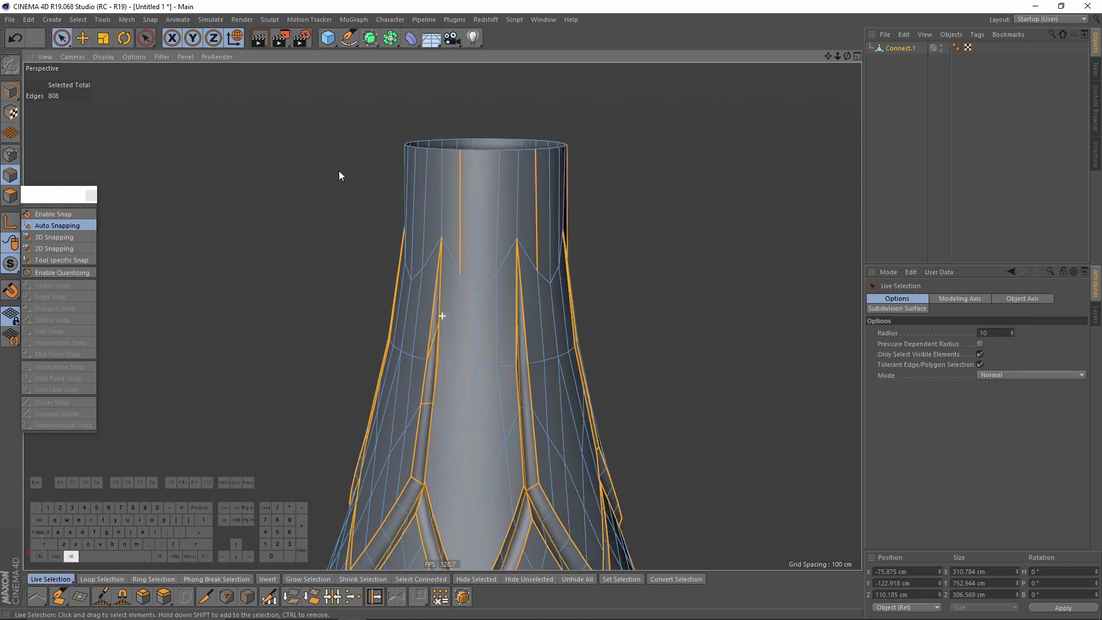
pyautogui.moveTo(444, 177)
pyautogui.keyDown('ctrl'); pyautogui.mouseDown()
pyautogui.moveTo(548, 184)
pyautogui.moveTo(339, 164)
pyautogui.moveTo(525, 195)
pyautogui.mouseUp(); pyautogui.keyUp('ctrl')
# Step: Remove the unwanted edges on the narrow ridges below the neck from the selection, undoing one change along the way
pyautogui.keyDown('alt'); pyautogui.moveTo(413, 273); pyautogui.dragTo(411, 209, button='middle'); pyautogui.keyUp('alt')
pyautogui.scroll(4, 411, 209)
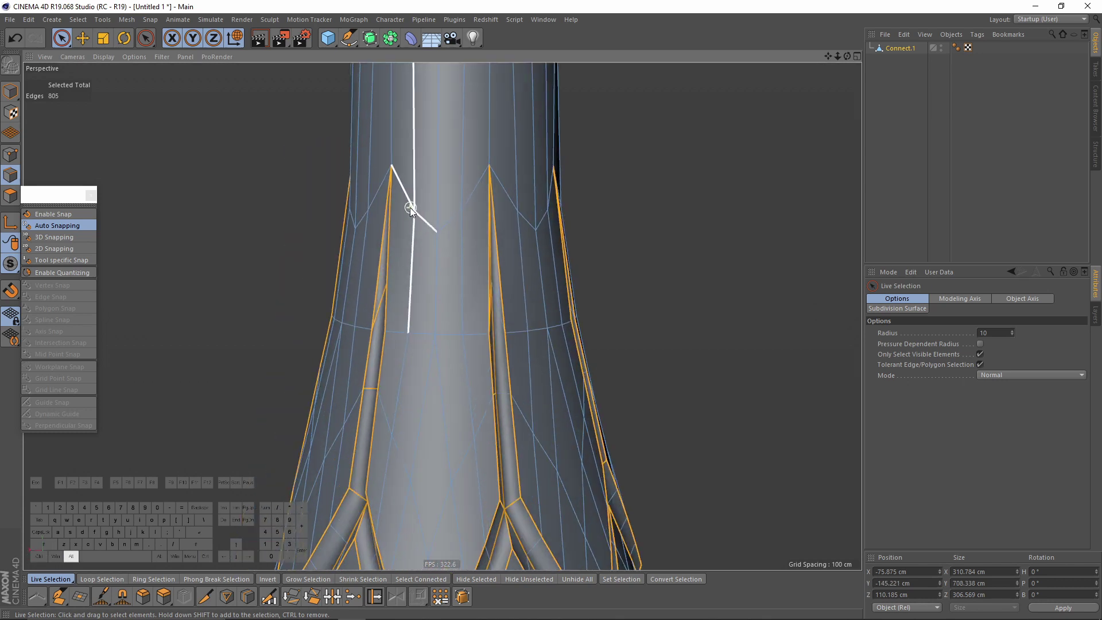
pyautogui.keyDown('alt'); pyautogui.moveTo(408, 258); pyautogui.dragTo(500, 244); pyautogui.keyUp('alt')
pyautogui.moveTo(409, 281)
pyautogui.keyDown('ctrl'); pyautogui.mouseDown()
pyautogui.moveTo(373, 288)
pyautogui.moveTo(397, 307)
pyautogui.mouseUp(); pyautogui.keyUp('ctrl')
pyautogui.keyDown('alt'); pyautogui.moveTo(397, 310); pyautogui.dragTo(411, 248, button='middle'); pyautogui.keyUp('alt')
pyautogui.keyDown('alt'); pyautogui.moveTo(411, 247); pyautogui.dragTo(398, 308, button='right'); pyautogui.keyUp('alt')
pyautogui.hotkey('ctrl', 'z')
pyautogui.moveTo(482, 339)
pyautogui.keyDown('alt'); pyautogui.mouseDown()
pyautogui.moveTo(426, 288)
pyautogui.moveTo(436, 228)
pyautogui.moveTo(466, 306)
pyautogui.moveTo(433, 253)
pyautogui.moveTo(425, 288)
pyautogui.moveTo(455, 360)
pyautogui.moveTo(442, 314)
pyautogui.mouseUp(); pyautogui.keyUp('alt')
pyautogui.keyDown('alt'); pyautogui.moveTo(442, 313); pyautogui.dragTo(443, 301, button='right'); pyautogui.keyUp('alt')
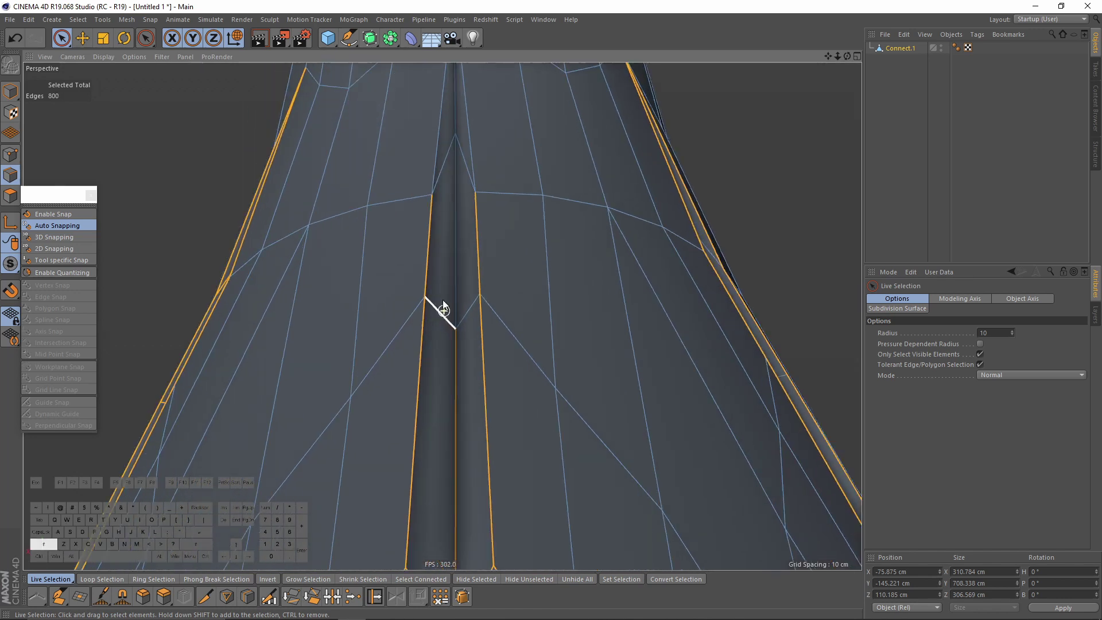
pyautogui.keyDown('ctrl'); pyautogui.click(441, 331); pyautogui.keyUp('ctrl')
pyautogui.keyDown('alt'); pyautogui.moveTo(441, 331); pyautogui.dragTo(470, 348); pyautogui.keyUp('alt')
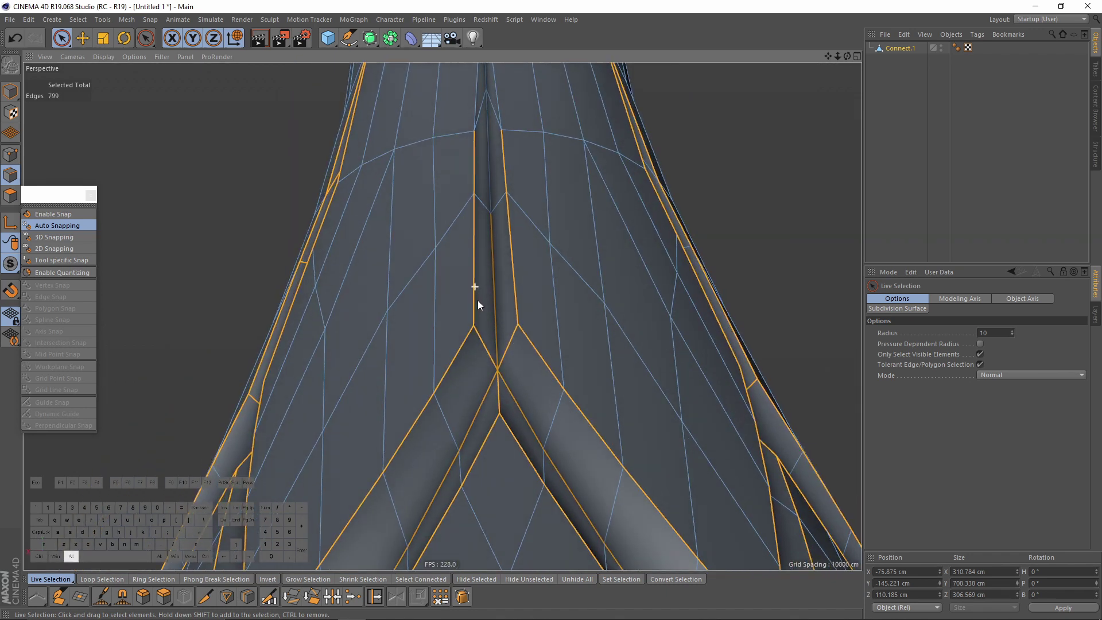
pyautogui.keyDown('ctrl'); pyautogui.click(491, 313); pyautogui.keyUp('ctrl')
pyautogui.keyDown('alt'); pyautogui.moveTo(539, 229); pyautogui.dragTo(474, 190); pyautogui.keyUp('alt')
pyautogui.moveTo(485, 314)
pyautogui.keyDown('ctrl'); pyautogui.mouseDown()
pyautogui.moveTo(493, 340)
pyautogui.moveTo(447, 374)
pyautogui.moveTo(586, 395)
pyautogui.moveTo(465, 397)
pyautogui.moveTo(392, 310)
pyautogui.moveTo(475, 263)
pyautogui.moveTo(482, 281)
pyautogui.moveTo(411, 256)
pyautogui.mouseUp(); pyautogui.keyUp('ctrl')
pyautogui.keyDown('alt'); pyautogui.moveTo(411, 255); pyautogui.dragTo(415, 270, button='right'); pyautogui.keyUp('alt')
pyautogui.keyDown('ctrl'); pyautogui.moveTo(408, 262); pyautogui.dragTo(410, 356); pyautogui.keyUp('ctrl')
# Step: Continue removing the unwanted edges on the vase's ridges from the edge selection
pyautogui.keyDown('alt'); pyautogui.moveTo(413, 347); pyautogui.dragTo(403, 353, button='right'); pyautogui.keyUp('alt')
pyautogui.keyDown('alt'); pyautogui.moveTo(364, 302); pyautogui.dragTo(409, 447); pyautogui.keyUp('alt')
pyautogui.keyDown('alt'); pyautogui.moveTo(408, 448); pyautogui.dragTo(396, 306); pyautogui.keyUp('alt')
pyautogui.keyDown('ctrl'); pyautogui.click(353, 266); pyautogui.keyUp('ctrl')
pyautogui.keyDown('alt'); pyautogui.moveTo(356, 266); pyautogui.dragTo(410, 243); pyautogui.keyUp('alt')
pyautogui.keyDown('ctrl'); pyautogui.click(392, 277); pyautogui.keyUp('ctrl')
pyautogui.keyDown('ctrl'); pyautogui.click(315, 311); pyautogui.keyUp('ctrl')
pyautogui.keyDown('alt'); pyautogui.moveTo(287, 310); pyautogui.dragTo(365, 272); pyautogui.keyUp('alt')
pyautogui.keyDown('ctrl'); pyautogui.click(368, 274); pyautogui.keyUp('ctrl')
# Step: Remove the long side edges of the flat radial strips on the vase's underside from the selection
pyautogui.keyDown('alt'); pyautogui.moveTo(322, 296); pyautogui.dragTo(402, 270, button='middle'); pyautogui.keyUp('alt')
pyautogui.keyDown('ctrl'); pyautogui.click(391, 272); pyautogui.keyUp('ctrl')
pyautogui.keyDown('ctrl'); pyautogui.click(339, 330); pyautogui.keyUp('ctrl')
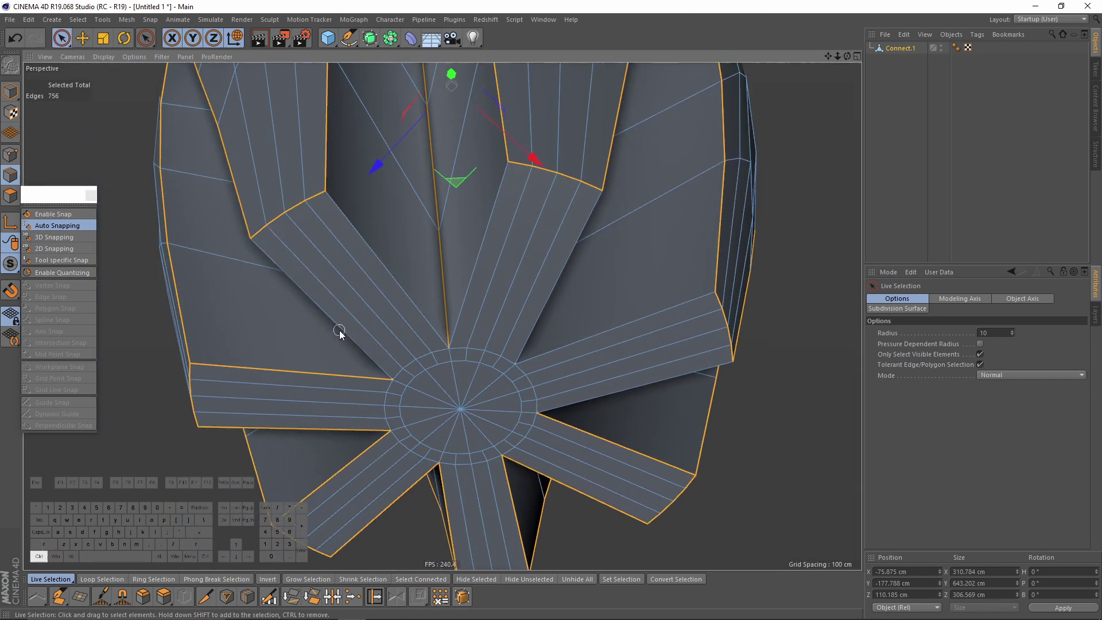
pyautogui.keyDown('alt'); pyautogui.moveTo(339, 330); pyautogui.dragTo(399, 298, button='middle'); pyautogui.keyUp('alt')
pyautogui.keyDown('ctrl'); pyautogui.click(400, 311); pyautogui.keyUp('ctrl')
pyautogui.keyDown('ctrl'); pyautogui.click(404, 371); pyautogui.keyUp('ctrl')
pyautogui.keyDown('ctrl'); pyautogui.click(446, 408); pyautogui.keyUp('ctrl')
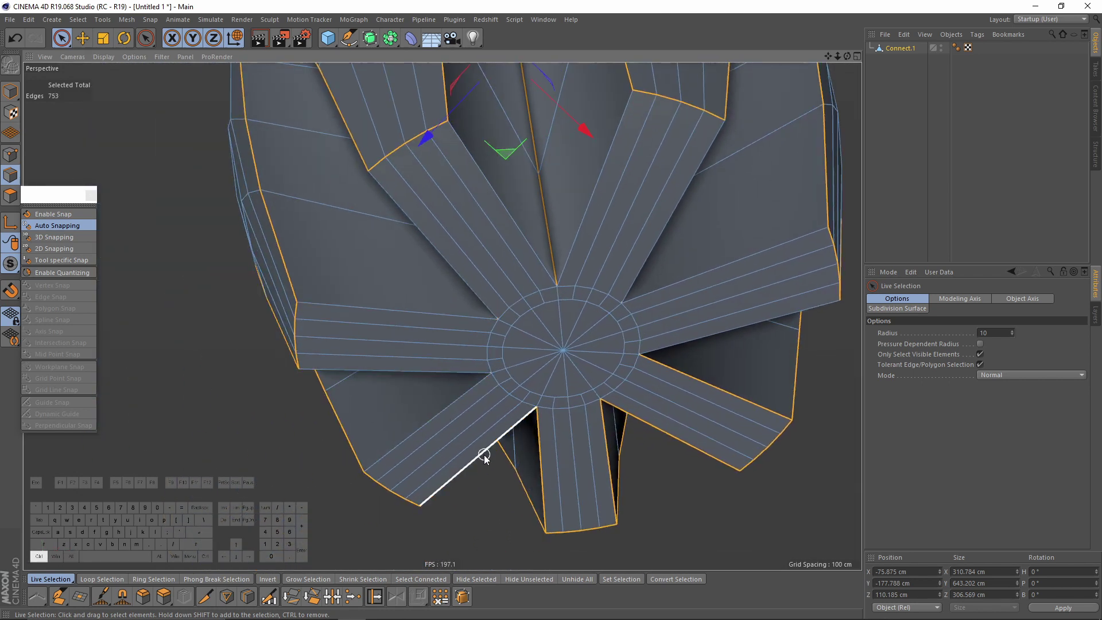
pyautogui.keyDown('ctrl'); pyautogui.click(484, 455); pyautogui.keyUp('ctrl')
pyautogui.keyDown('ctrl'); pyautogui.click(541, 463); pyautogui.keyUp('ctrl')
pyautogui.keyDown('ctrl'); pyautogui.click(606, 452); pyautogui.keyUp('ctrl')
pyautogui.keyDown('alt'); pyautogui.moveTo(679, 412); pyautogui.dragTo(582, 308); pyautogui.keyUp('alt')
pyautogui.keyDown('ctrl'); pyautogui.click(684, 435); pyautogui.keyUp('ctrl')
pyautogui.keyDown('ctrl'); pyautogui.click(746, 366); pyautogui.keyUp('ctrl')
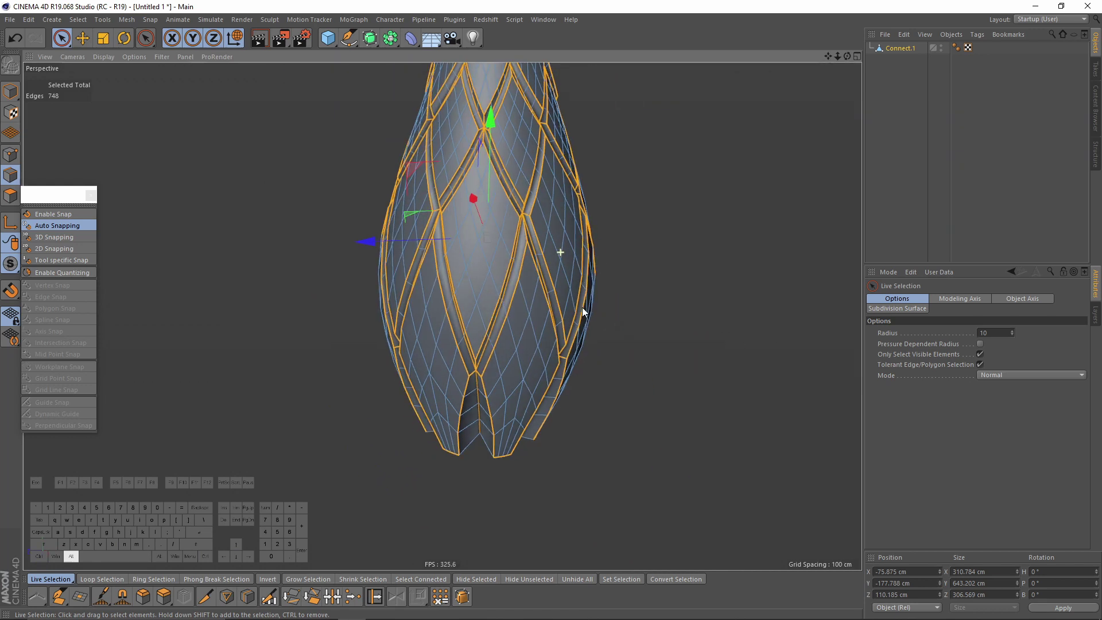
# Step: Store the selected ridge edges as an edge selection tag on the vase mesh
pyautogui.keyDown('alt'); pyautogui.moveTo(582, 307); pyautogui.dragTo(582, 487, button='middle'); pyautogui.keyUp('alt')
pyautogui.keyDown('alt'); pyautogui.moveTo(545, 301); pyautogui.dragTo(522, 321); pyautogui.keyUp('alt')
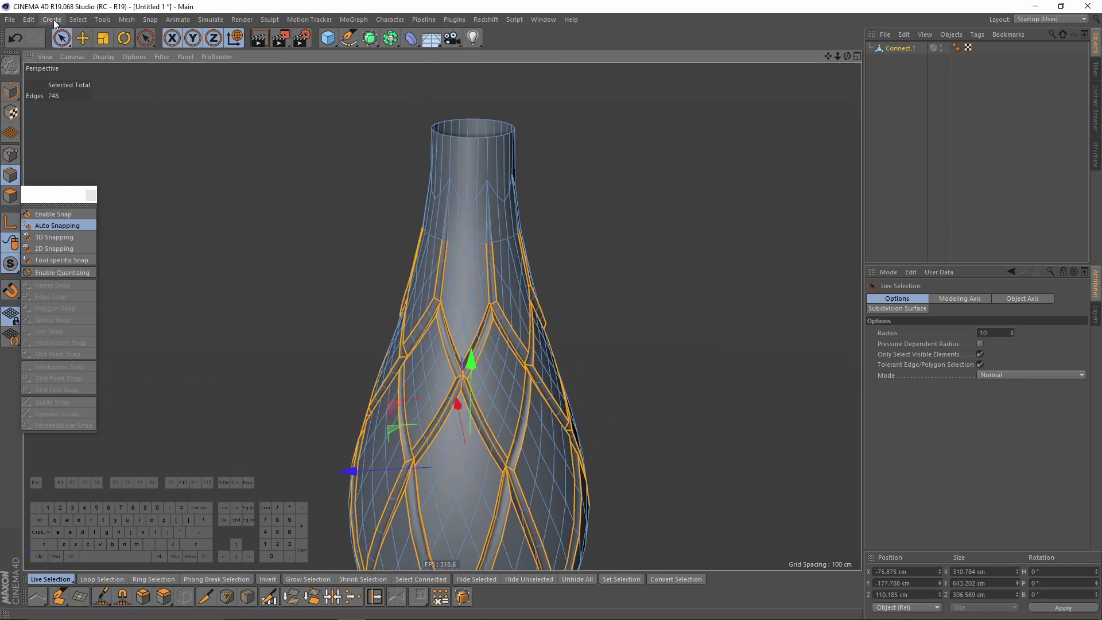
pyautogui.click(75, 20)
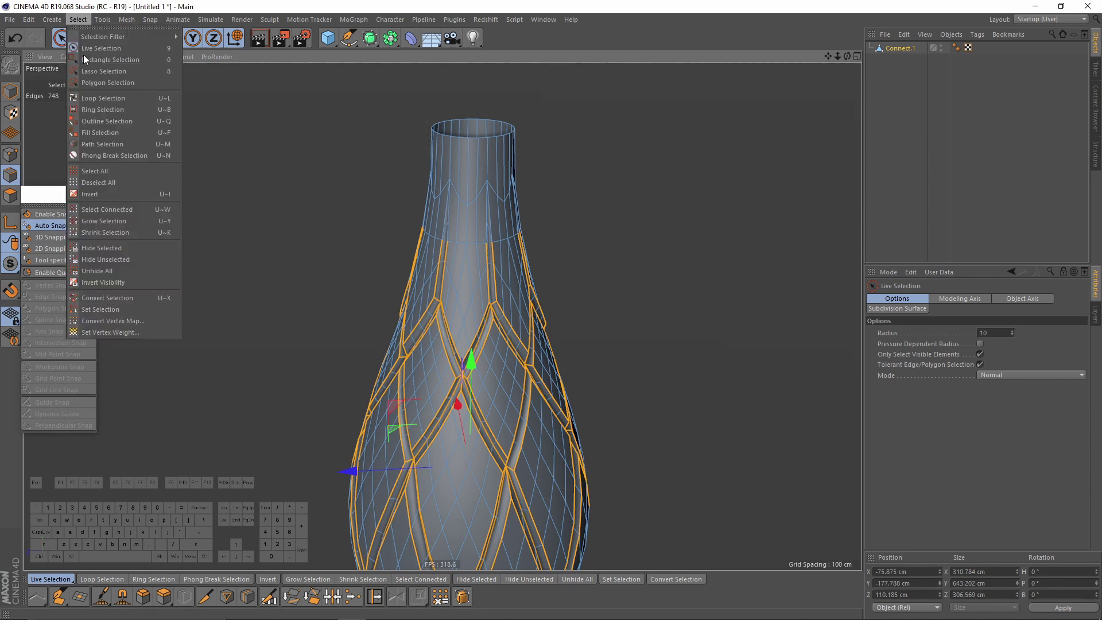
pyautogui.click(109, 308)
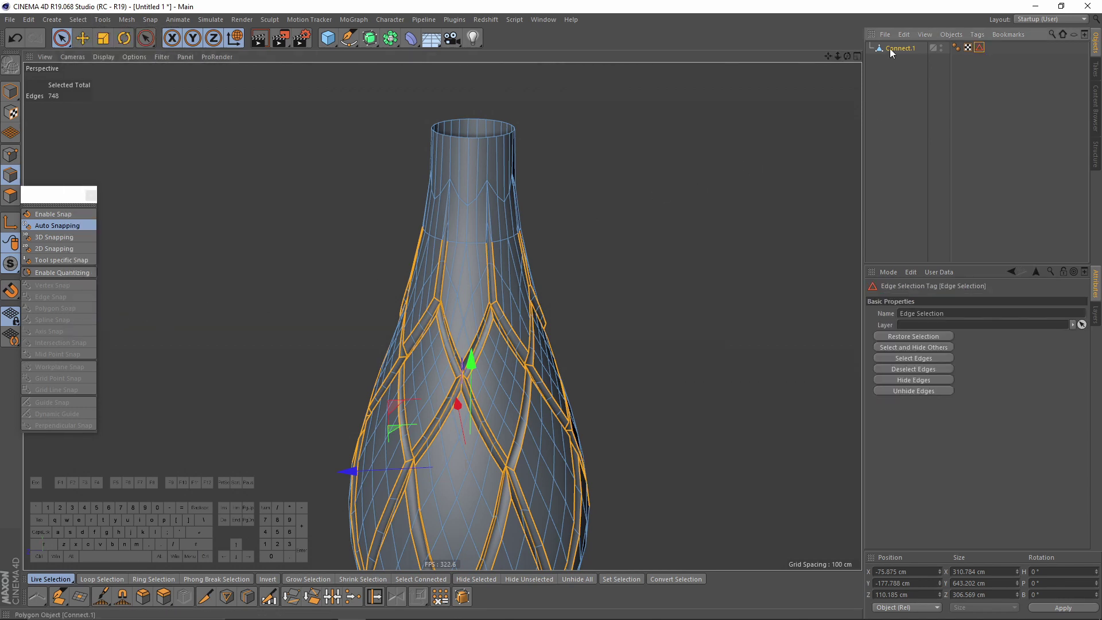
# Step: Add a Bevel deformer as a child of the vase mesh and limit it to the stored edge selection
pyautogui.click(898, 48)
pyautogui.keyDown('shift'); pyautogui.click(411, 38); pyautogui.keyUp('shift')
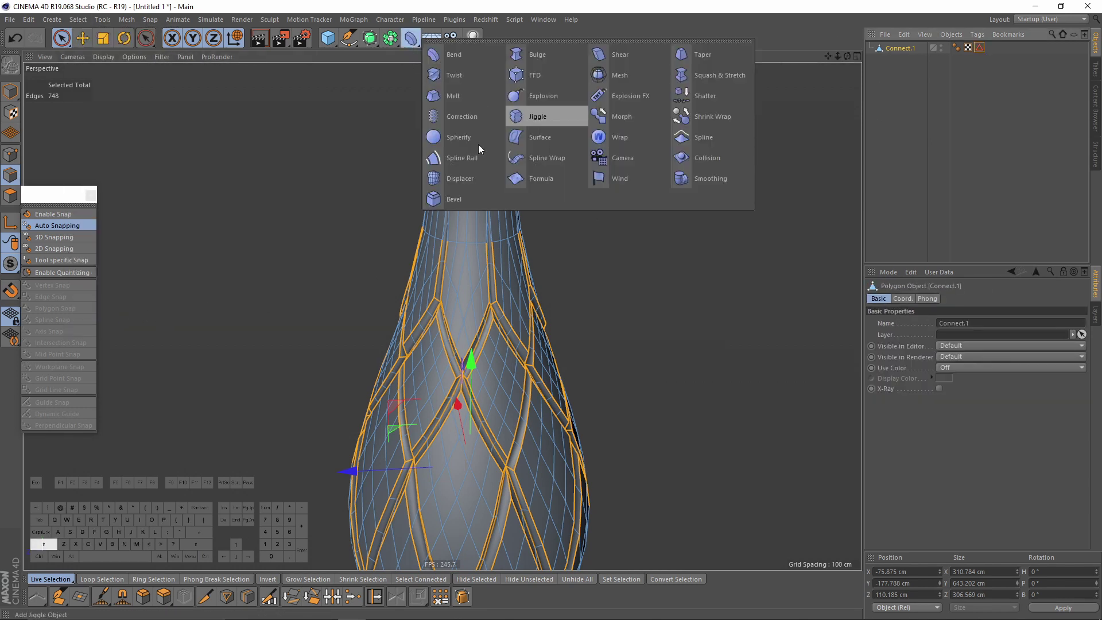
pyautogui.keyDown('shift'); pyautogui.click(453, 198); pyautogui.keyUp('shift')
pyautogui.keyDown('alt'); pyautogui.moveTo(652, 195); pyautogui.dragTo(618, 203); pyautogui.keyUp('alt')
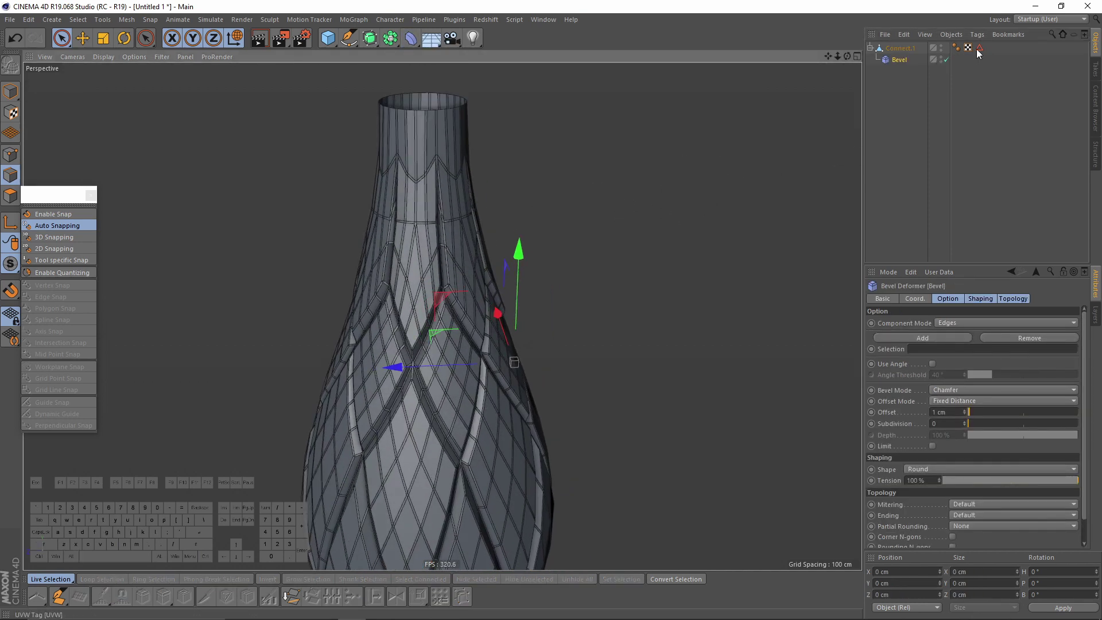
pyautogui.moveTo(979, 48); pyautogui.dragTo(922, 351)
pyautogui.keyDown('alt'); pyautogui.moveTo(435, 307); pyautogui.dragTo(461, 298); pyautogui.keyUp('alt')
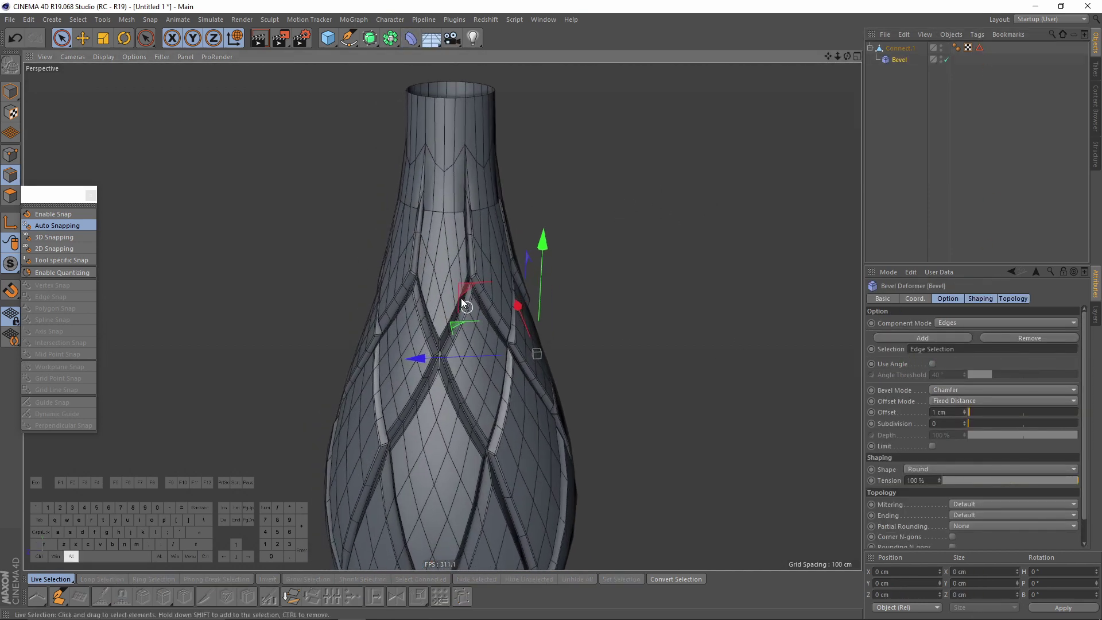
# Step: Set the bevel's offset to 2 cm and, after trying a subdivision of 2, set the subdivision to 1
pyautogui.keyDown('alt'); pyautogui.moveTo(461, 298); pyautogui.dragTo(648, 283, button='right'); pyautogui.keyUp('alt')
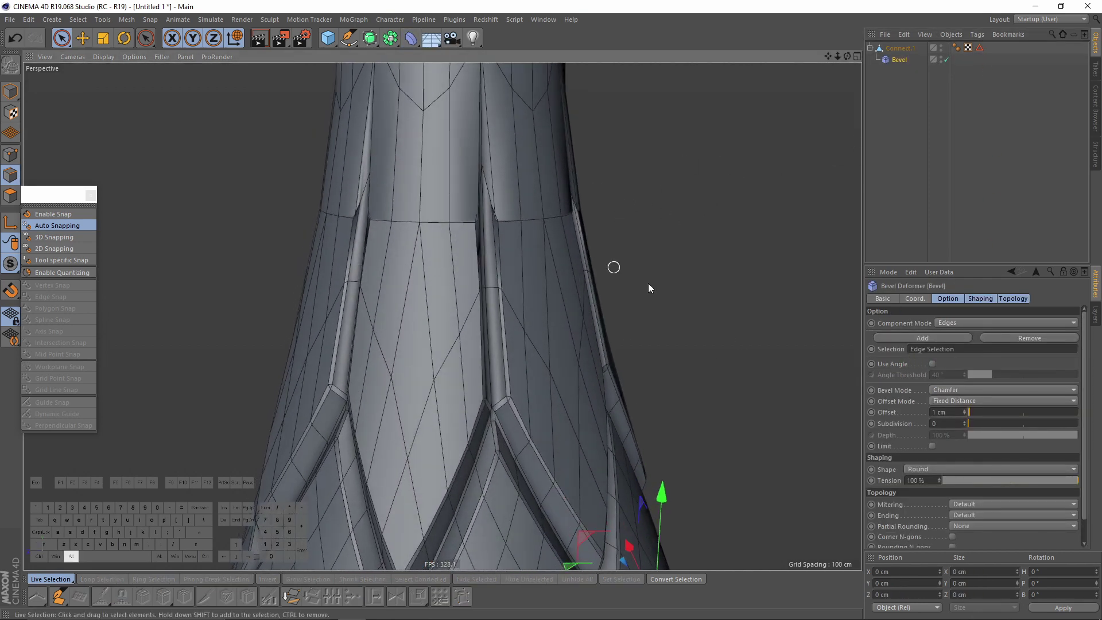
pyautogui.click(958, 413)
pyautogui.write('2')
pyautogui.press('Return')
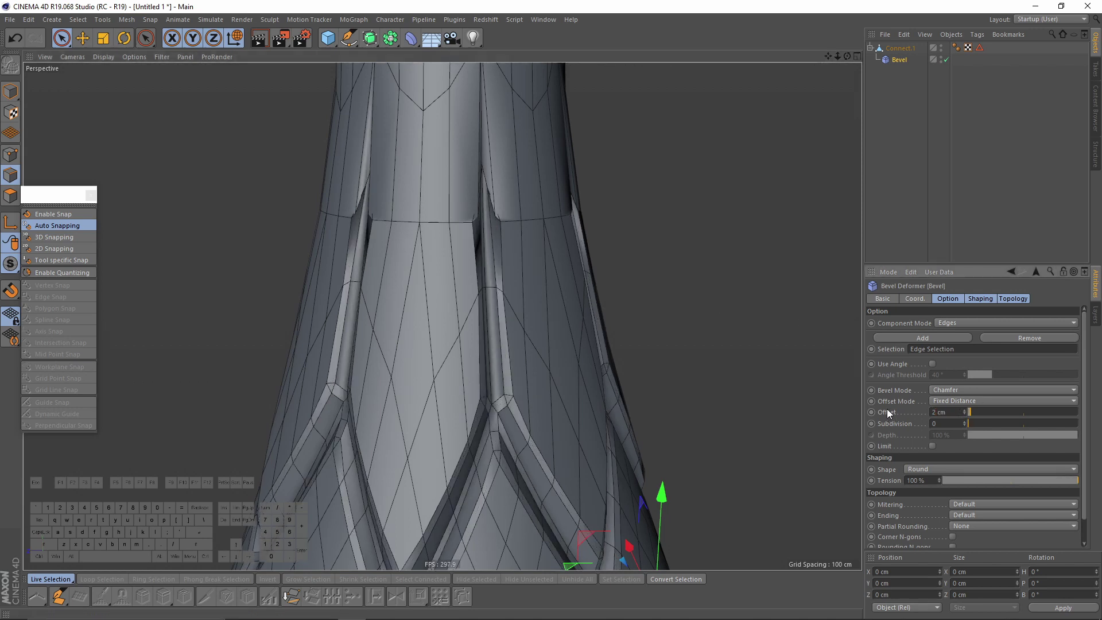
pyautogui.click(957, 423)
pyautogui.write('2')
pyautogui.press('Return')
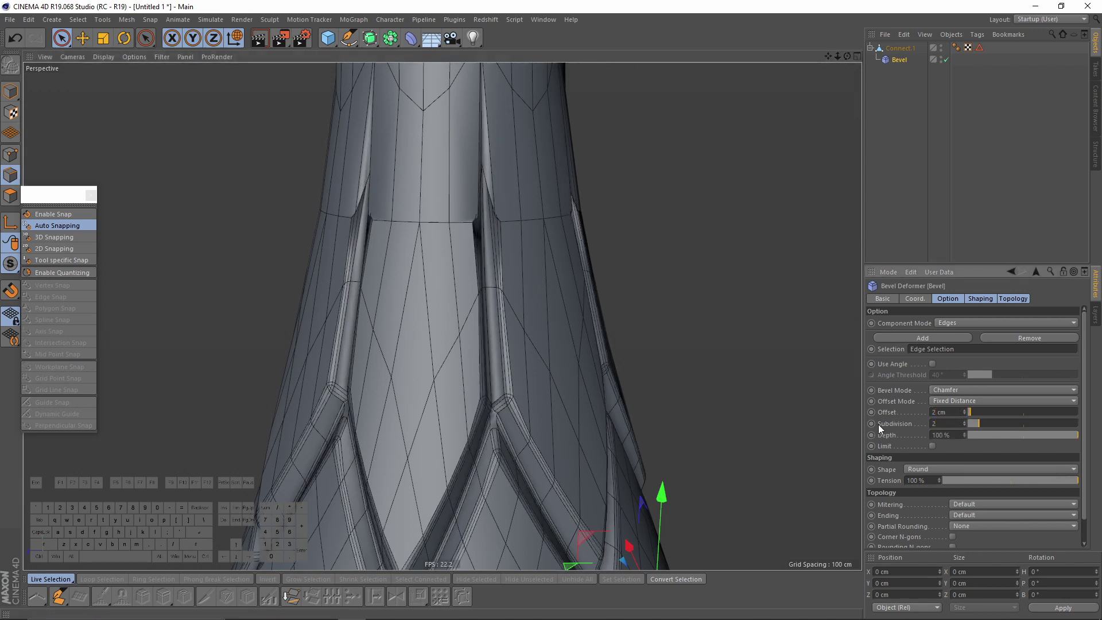
pyautogui.moveTo(944, 424); pyautogui.dragTo(904, 424)
pyautogui.write('1')
pyautogui.press('Return')
# Step: Examine the bevelled ridges from the neck down to the vase's base
pyautogui.scroll(-4, 597, 337)
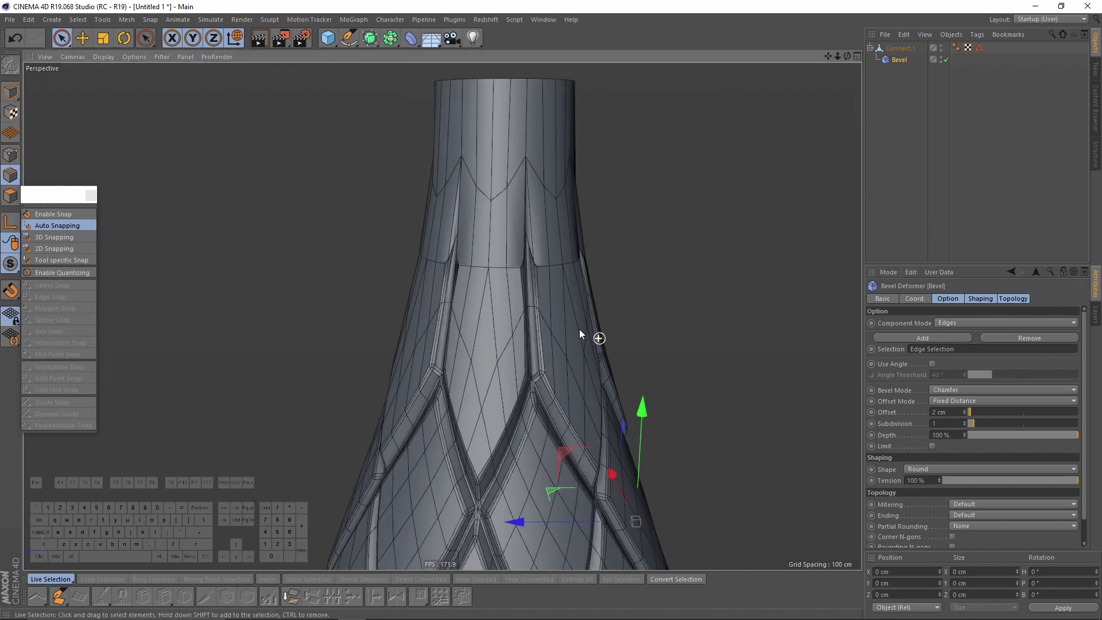
pyautogui.keyDown('alt'); pyautogui.moveTo(586, 419); pyautogui.dragTo(557, 239, button='middle'); pyautogui.keyUp('alt')
pyautogui.keyDown('alt'); pyautogui.moveTo(557, 239); pyautogui.dragTo(598, 205); pyautogui.keyUp('alt')
pyautogui.keyDown('alt'); pyautogui.moveTo(552, 333); pyautogui.dragTo(559, 201, button='middle'); pyautogui.keyUp('alt')
pyautogui.keyDown('alt'); pyautogui.moveTo(559, 201); pyautogui.dragTo(534, 270); pyautogui.keyUp('alt')
pyautogui.keyDown('alt'); pyautogui.moveTo(534, 269); pyautogui.dragTo(510, 289, button='middle'); pyautogui.keyUp('alt')
pyautogui.keyDown('alt'); pyautogui.moveTo(510, 289); pyautogui.dragTo(578, 326); pyautogui.keyUp('alt')
pyautogui.scroll(3, 579, 321)
# Step: Cut an edge loop around the vase just above its bottom edge with Loop/Path Cut
pyautogui.click(899, 49)
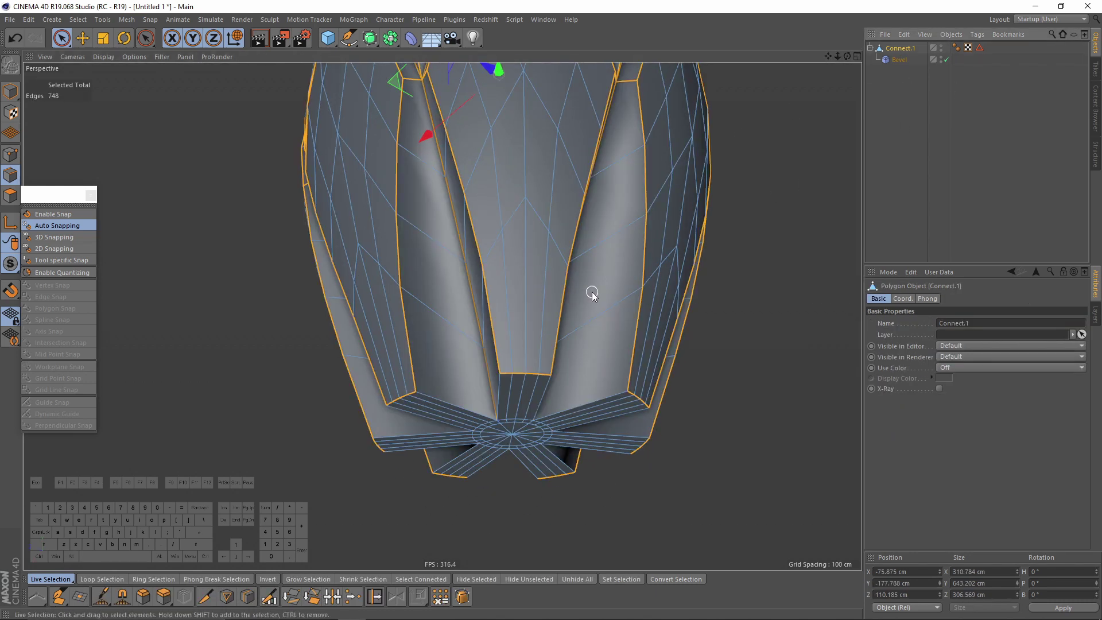
pyautogui.press('k')
pyautogui.press('l')
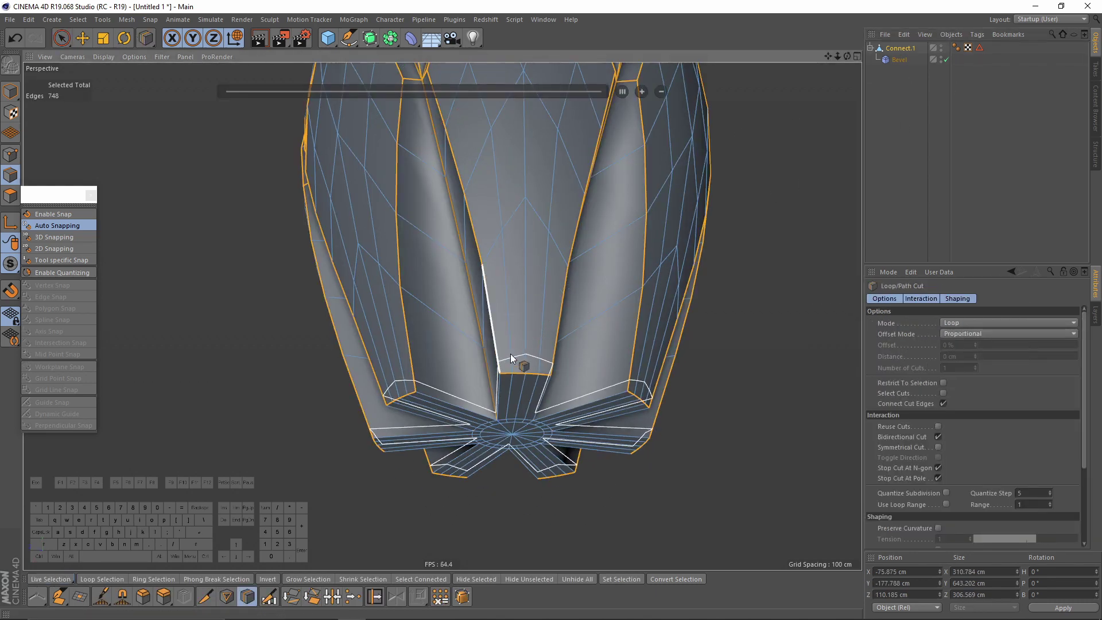
pyautogui.click(498, 362)
# Step: Add the edges running up to the pointed ridge tips on the neck to the selection, all around the vase
pyautogui.keyDown('alt'); pyautogui.moveTo(532, 313); pyautogui.dragTo(558, 396); pyautogui.keyUp('alt')
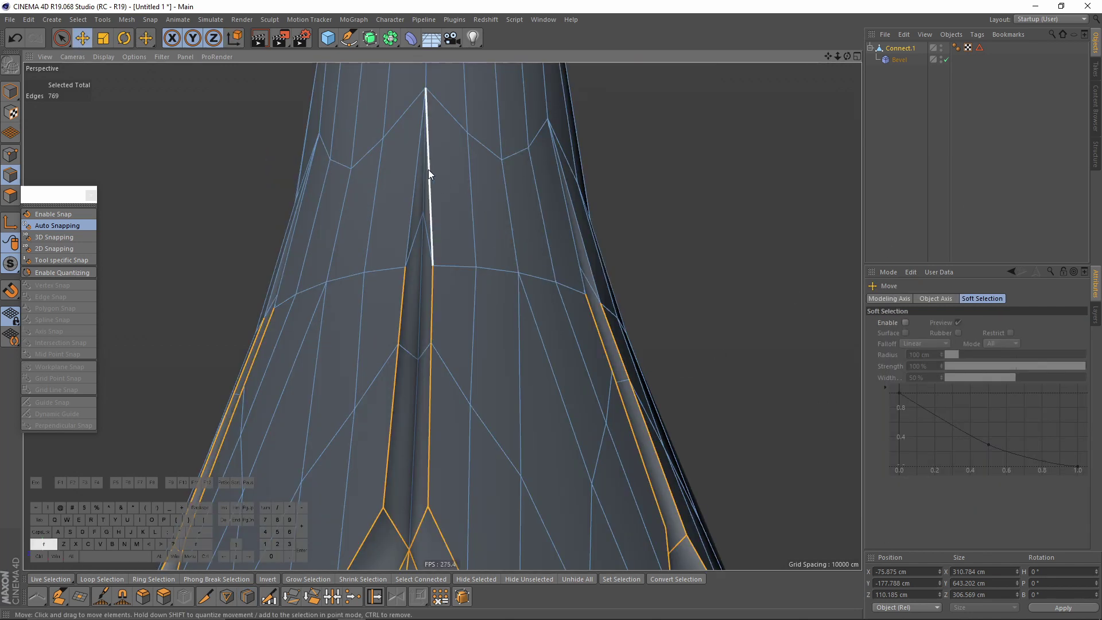
pyautogui.keyDown('shift'); pyautogui.click(414, 179); pyautogui.keyUp('shift')
pyautogui.keyDown('alt'); pyautogui.moveTo(578, 195); pyautogui.dragTo(468, 211); pyautogui.keyUp('alt')
pyautogui.keyDown('shift'); pyautogui.click(552, 238); pyautogui.keyUp('shift')
pyautogui.keyDown('shift'); pyautogui.click(540, 238); pyautogui.keyUp('shift')
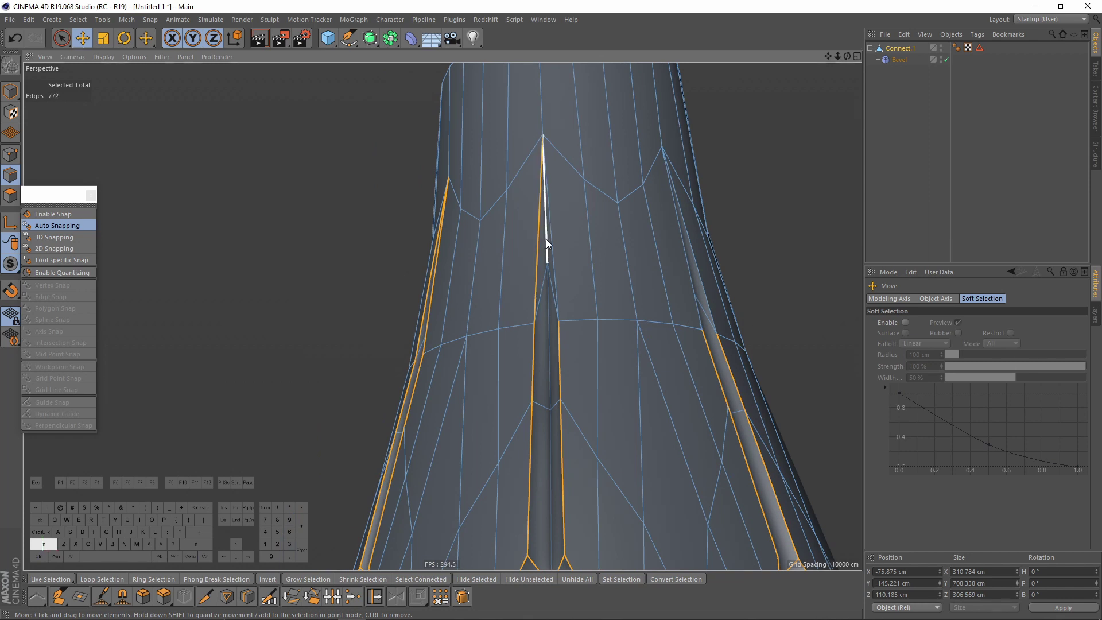
pyautogui.keyDown('shift'); pyautogui.click(555, 242); pyautogui.keyUp('shift')
pyautogui.keyDown('alt'); pyautogui.moveTo(696, 239); pyautogui.dragTo(485, 252); pyautogui.keyUp('alt')
pyautogui.keyDown('shift'); pyautogui.click(666, 264); pyautogui.keyUp('shift')
pyautogui.keyDown('shift'); pyautogui.click(680, 260); pyautogui.keyUp('shift')
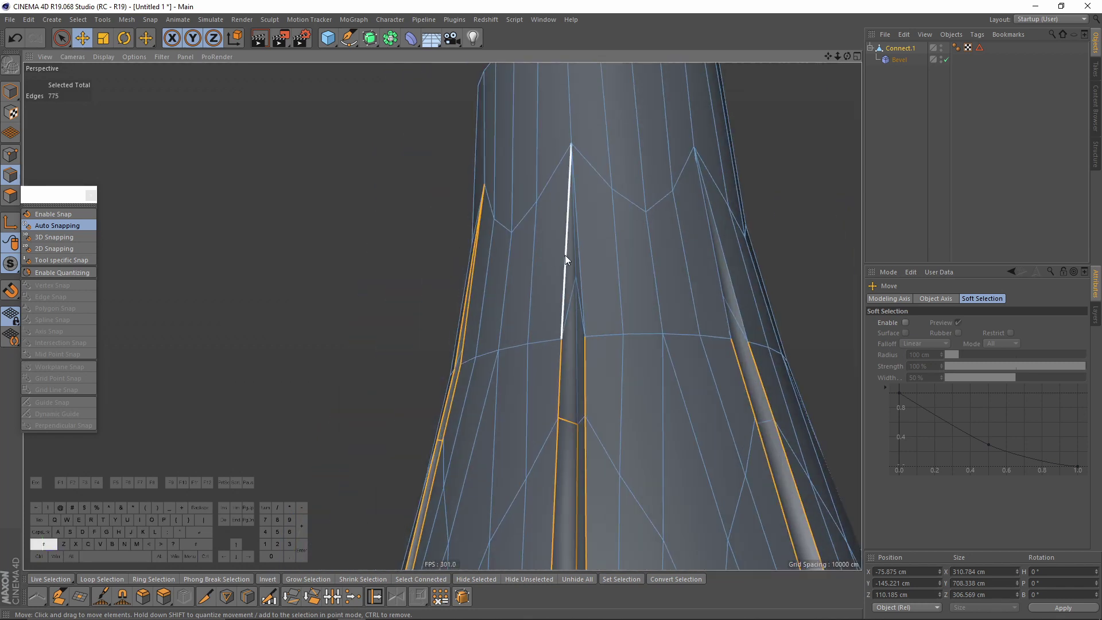
pyautogui.keyDown('shift'); pyautogui.click(565, 255); pyautogui.keyUp('shift')
pyautogui.keyDown('shift'); pyautogui.click(581, 262); pyautogui.keyUp('shift')
pyautogui.keyDown('alt'); pyautogui.moveTo(577, 262); pyautogui.dragTo(477, 258); pyautogui.keyUp('alt')
pyautogui.keyDown('shift'); pyautogui.click(537, 266); pyautogui.keyUp('shift')
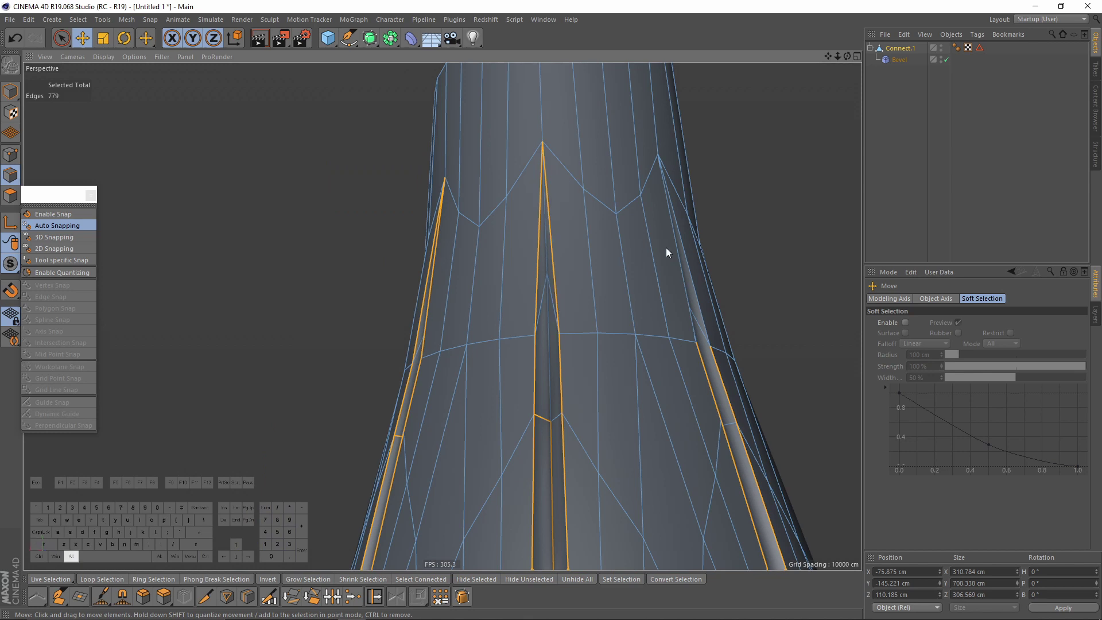
pyautogui.keyDown('alt'); pyautogui.moveTo(666, 246); pyautogui.dragTo(494, 236, button='middle'); pyautogui.keyUp('alt')
pyautogui.keyDown('shift'); pyautogui.click(491, 270); pyautogui.keyUp('shift')
pyautogui.keyDown('shift'); pyautogui.click(616, 288); pyautogui.keyUp('shift')
# Step: Update the stored edge selection tag with the added edges and examine the bevel around the neck
pyautogui.click(979, 48)
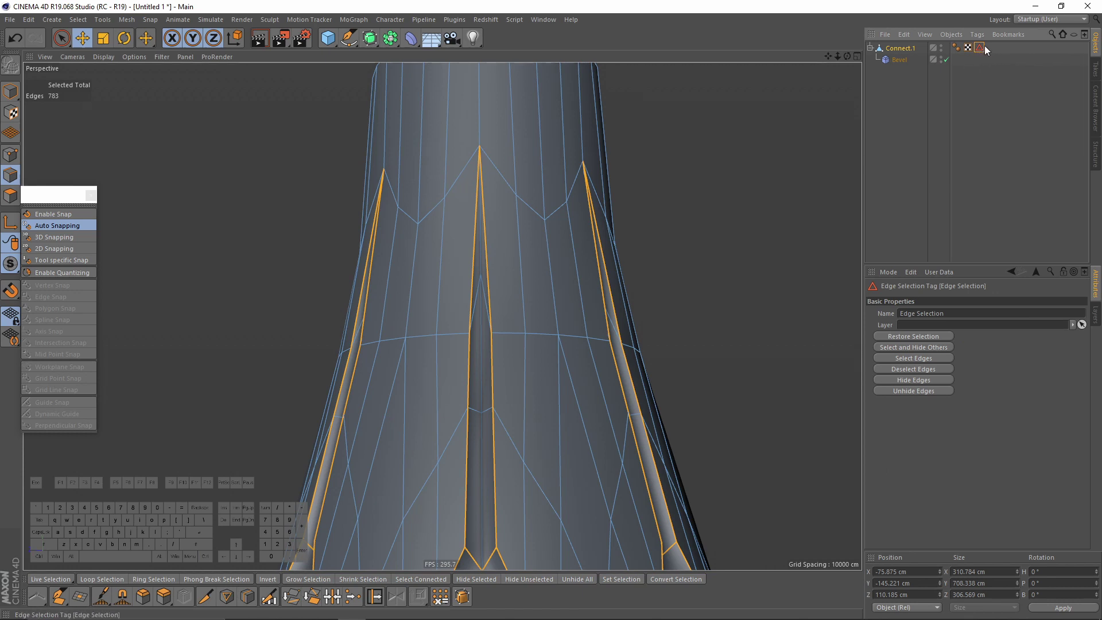
pyautogui.click(78, 19)
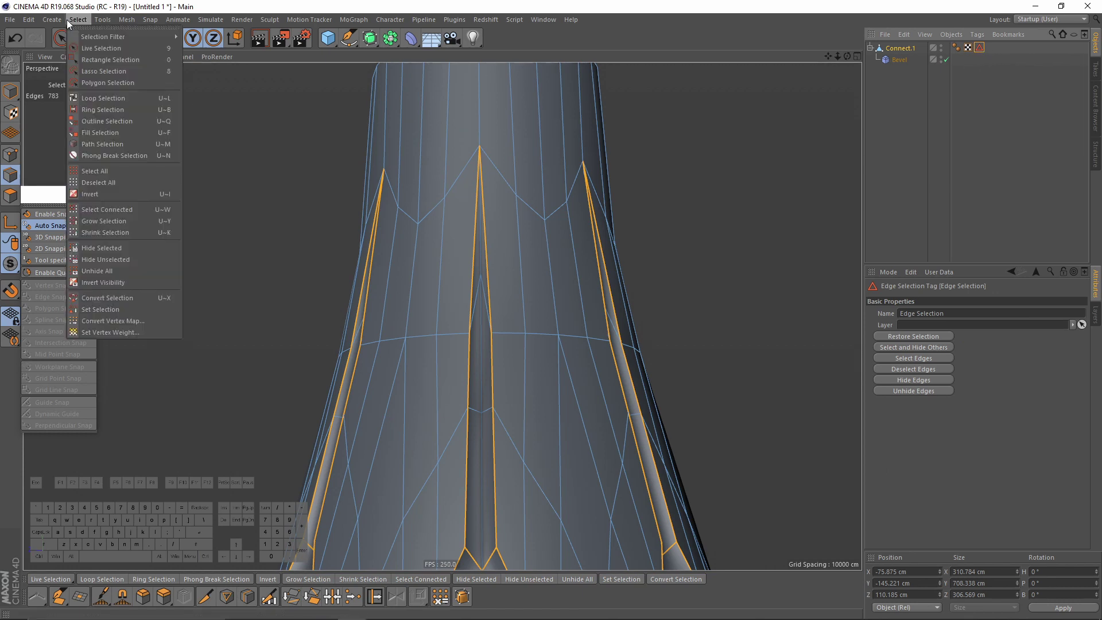
pyautogui.click(94, 308)
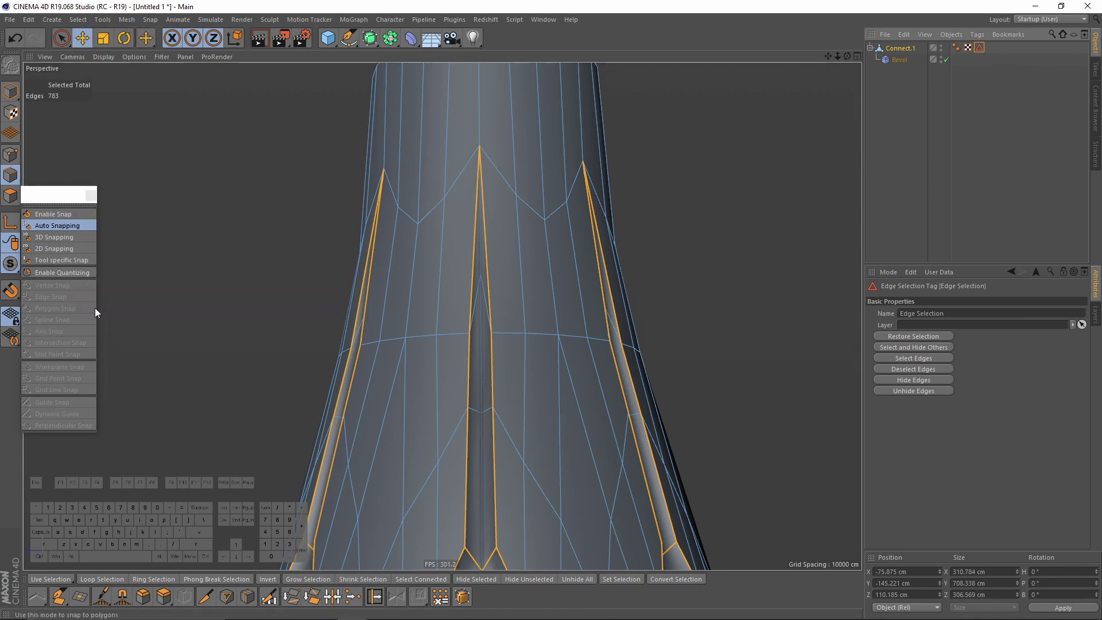
pyautogui.click(922, 85)
pyautogui.keyDown('alt'); pyautogui.moveTo(460, 214); pyautogui.dragTo(495, 215); pyautogui.keyUp('alt')
pyautogui.keyDown('alt'); pyautogui.moveTo(494, 215); pyautogui.dragTo(492, 284, button='middle'); pyautogui.keyUp('alt')
pyautogui.keyDown('alt'); pyautogui.moveTo(492, 284); pyautogui.dragTo(556, 336); pyautogui.keyUp('alt')
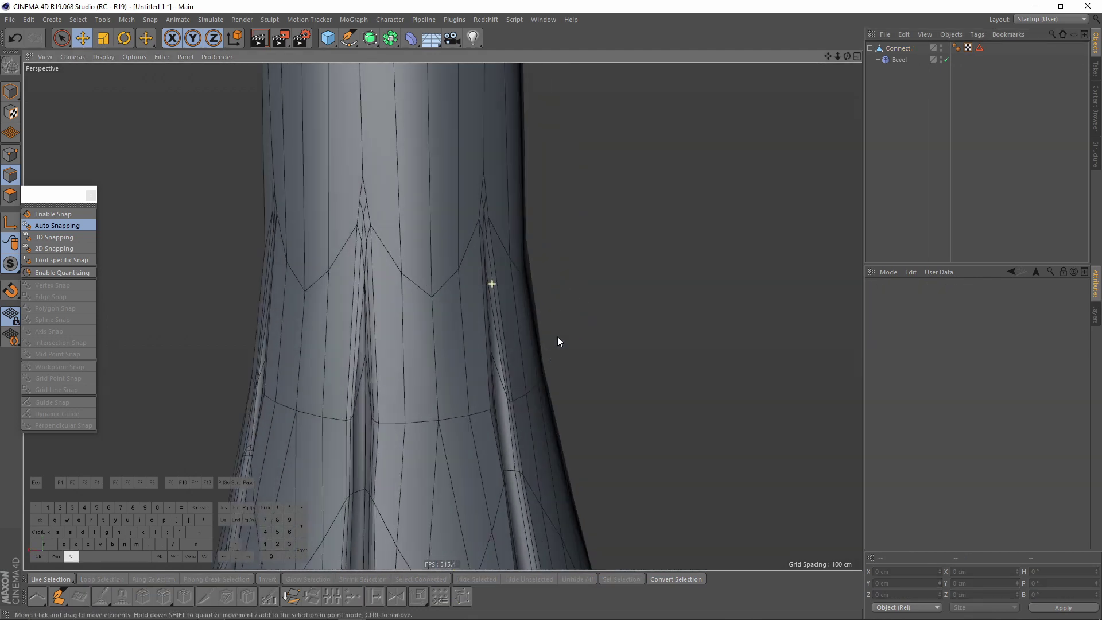
pyautogui.scroll(-8, 448, 315)
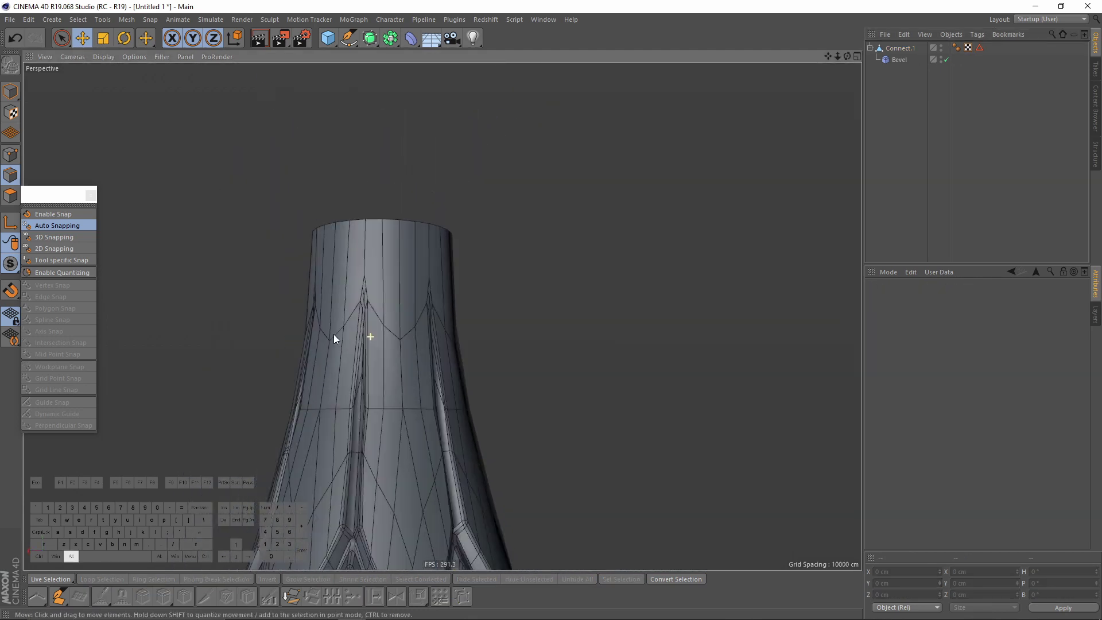
pyautogui.scroll(3, 335, 356)
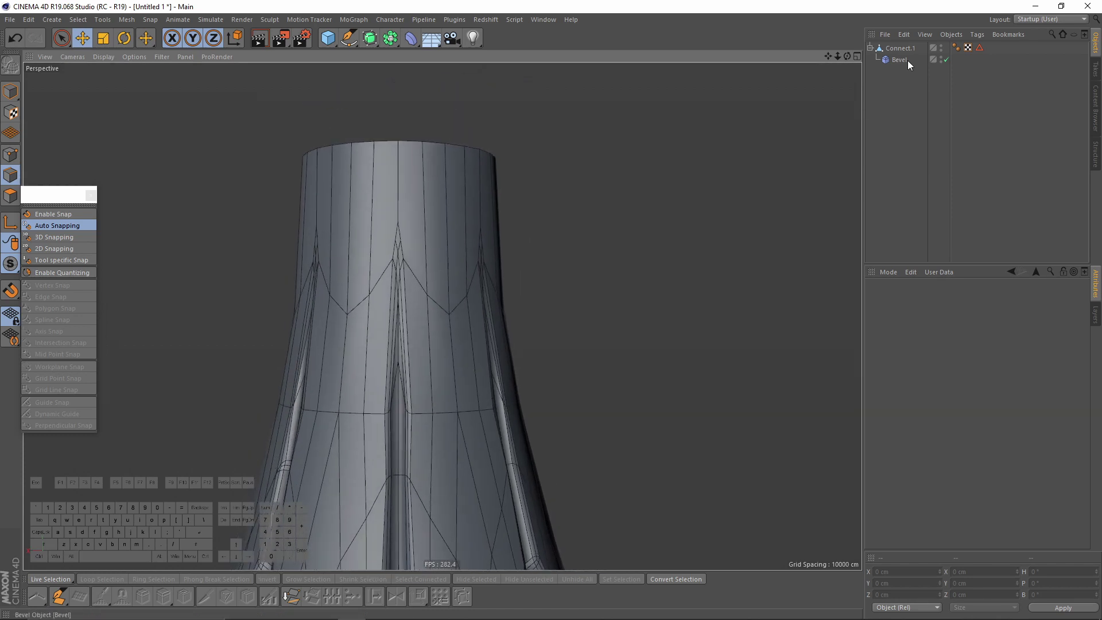
# Step: Undo the loop cut around the neck and select the edge loop of the vase's top rim
pyautogui.click(904, 49)
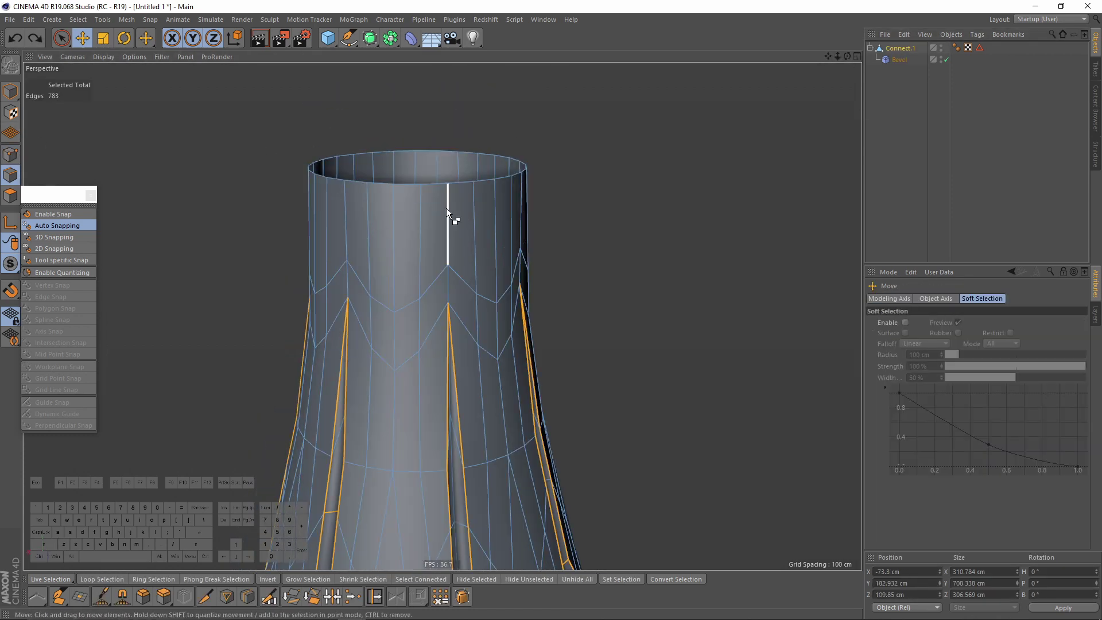
pyautogui.hotkey('ctrl', 'z')
pyautogui.doubleClick(405, 188)
pyautogui.keyDown('alt'); pyautogui.moveTo(476, 161); pyautogui.dragTo(529, 189); pyautogui.keyUp('alt')
pyautogui.middleClick(518, 250)
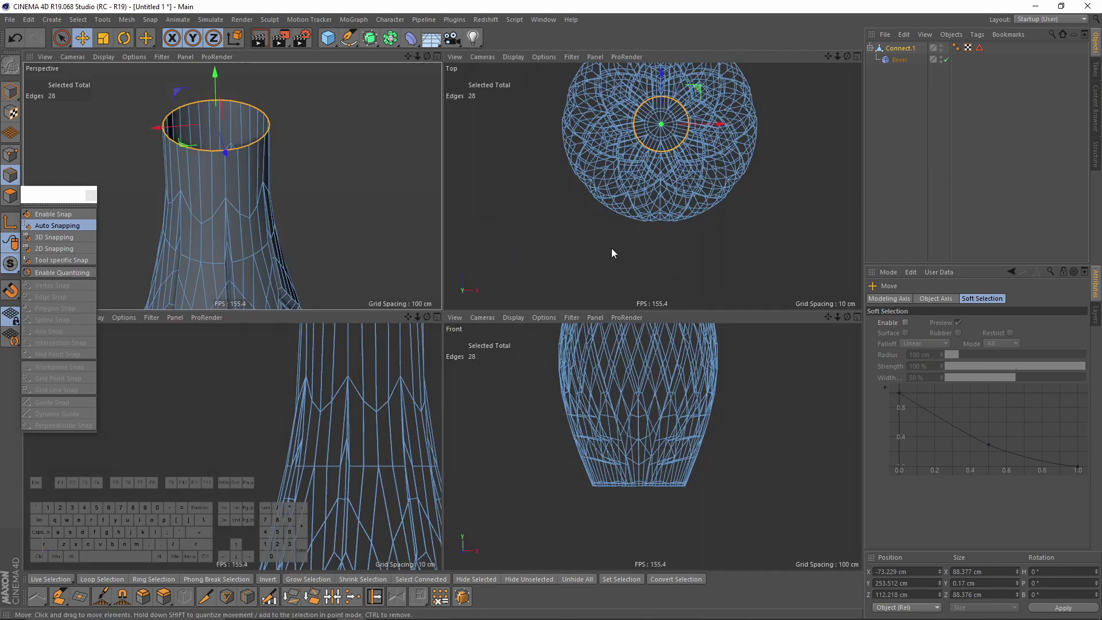
pyautogui.middleClick(419, 174)
pyautogui.keyDown('alt'); pyautogui.moveTo(445, 246); pyautogui.dragTo(461, 210); pyautogui.keyUp('alt')
pyautogui.keyDown('alt'); pyautogui.moveTo(453, 210); pyautogui.dragTo(443, 232, button='middle'); pyautogui.keyUp('alt')
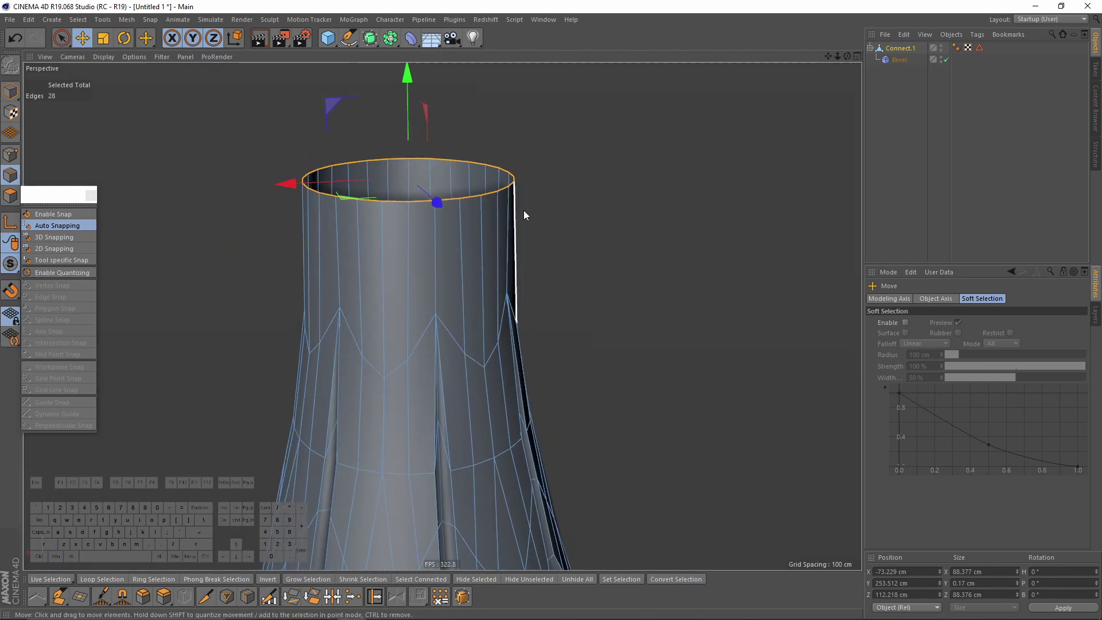
# Step: Clone the rim's edge loop with Edge Slide to about 30 cm below the top of the neck
pyautogui.rightClick(630, 240)
pyautogui.click(659, 439)
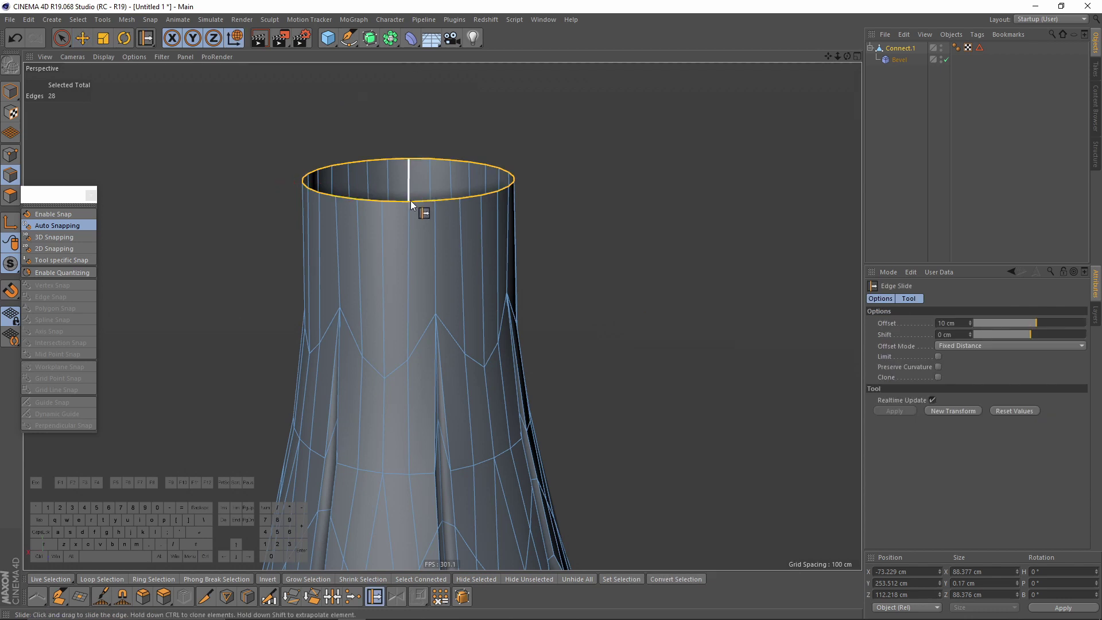
pyautogui.keyDown('ctrl'); pyautogui.moveTo(421, 204); pyautogui.dragTo(421, 231); pyautogui.keyUp('ctrl')
# Step: Place the vase mesh inside a Subdivision Surface and switch the viewport display to Gouraud shading without lines
pyautogui.keyDown('alt'); pyautogui.moveTo(563, 228); pyautogui.dragTo(416, 246); pyautogui.keyUp('alt')
pyautogui.keyDown('alt'); pyautogui.moveTo(416, 245); pyautogui.dragTo(447, 338, button='right'); pyautogui.keyUp('alt')
pyautogui.keyDown('alt'); pyautogui.moveTo(446, 338); pyautogui.dragTo(532, 286); pyautogui.keyUp('alt')
pyautogui.keyDown('alt'); pyautogui.moveTo(494, 244); pyautogui.dragTo(546, 255, button='right'); pyautogui.keyUp('alt')
pyautogui.click(935, 142)
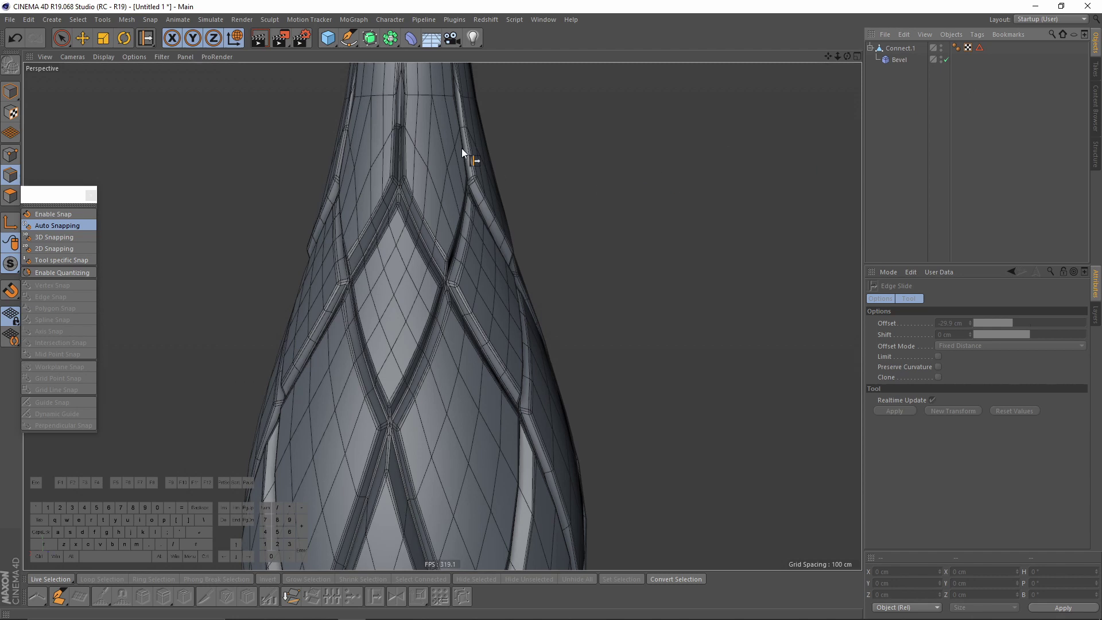
pyautogui.keyDown('alt'); pyautogui.moveTo(463, 150); pyautogui.dragTo(506, 218, button='middle'); pyautogui.keyUp('alt')
pyautogui.click(901, 49)
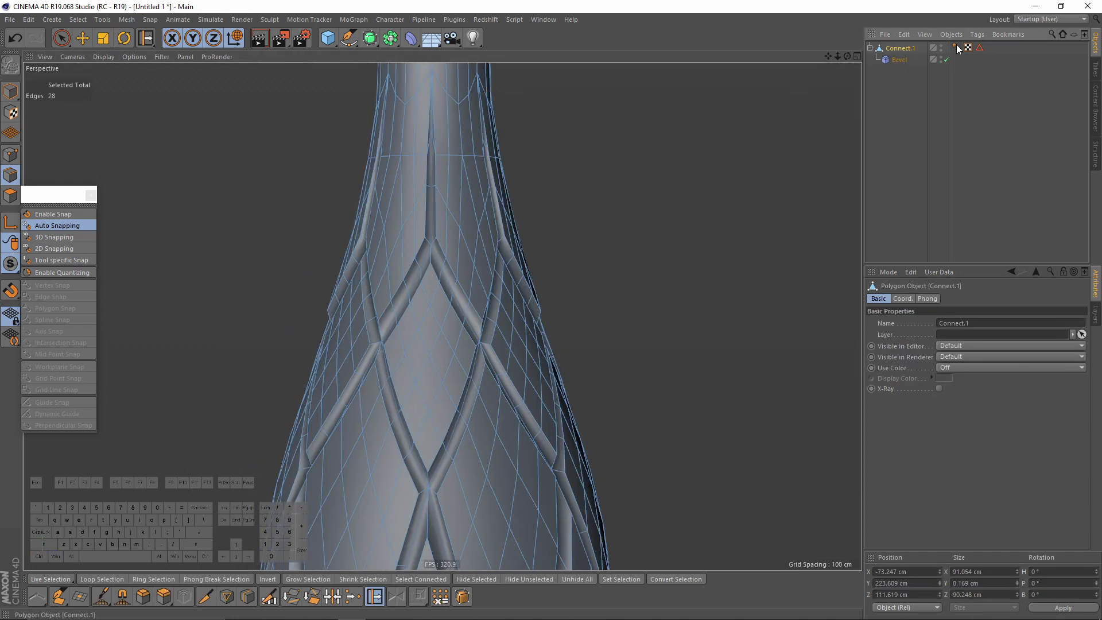
pyautogui.keyDown('alt'); pyautogui.click(370, 39); pyautogui.keyUp('alt')
pyautogui.keyDown('alt'); pyautogui.moveTo(437, 367); pyautogui.dragTo(452, 247, button='middle'); pyautogui.keyUp('alt')
pyautogui.keyDown('alt'); pyautogui.moveTo(453, 247); pyautogui.dragTo(483, 266, button='right'); pyautogui.keyUp('alt')
pyautogui.press('n')
pyautogui.press('a')
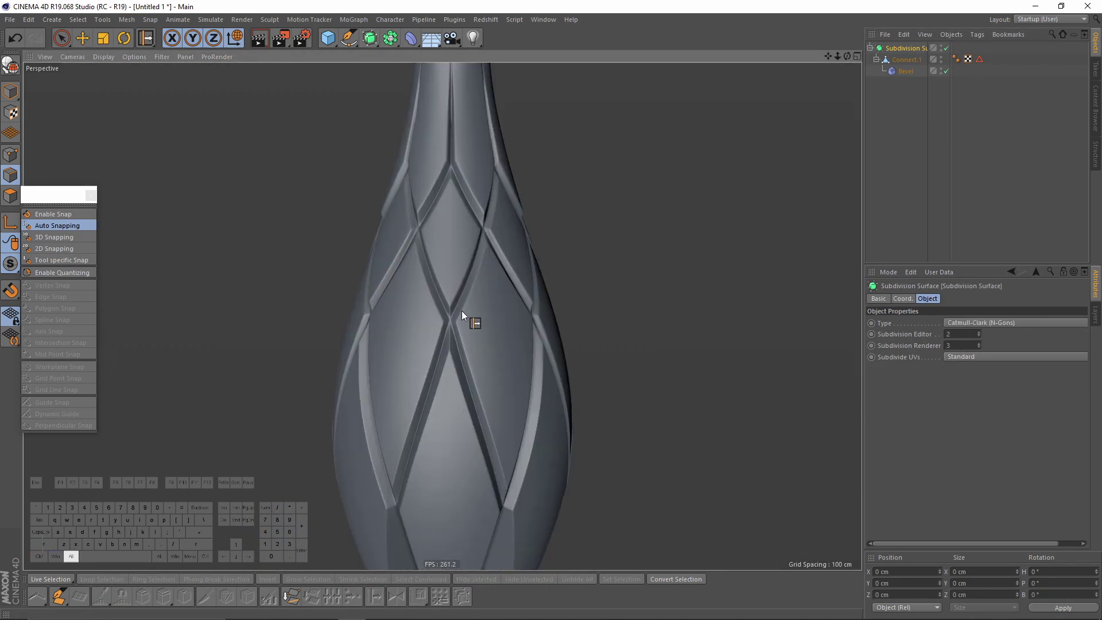
# Step: Remove the short horizontal cross edges on the neck's ridges from the vase's restored edge selection
pyautogui.moveTo(461, 311)
pyautogui.keyDown('alt'); pyautogui.mouseDown()
pyautogui.moveTo(514, 316)
pyautogui.moveTo(468, 273)
pyautogui.moveTo(523, 236)
pyautogui.moveTo(574, 230)
pyautogui.moveTo(490, 290)
pyautogui.mouseUp(); pyautogui.keyUp('alt')
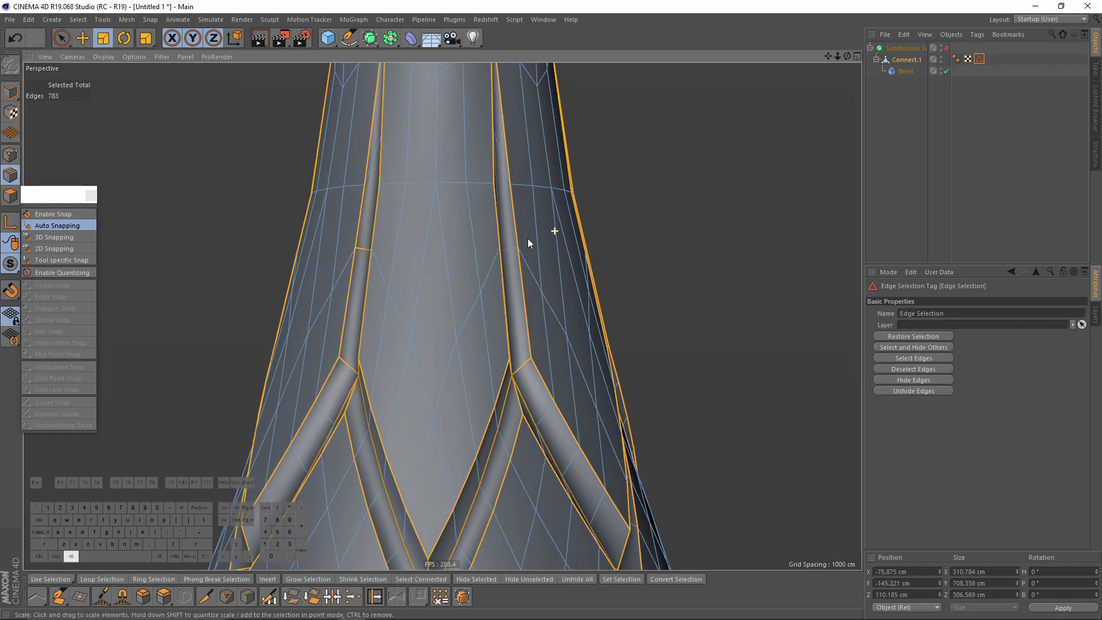
pyautogui.keyDown('alt'); pyautogui.moveTo(528, 238); pyautogui.dragTo(551, 202, button='right'); pyautogui.keyUp('alt')
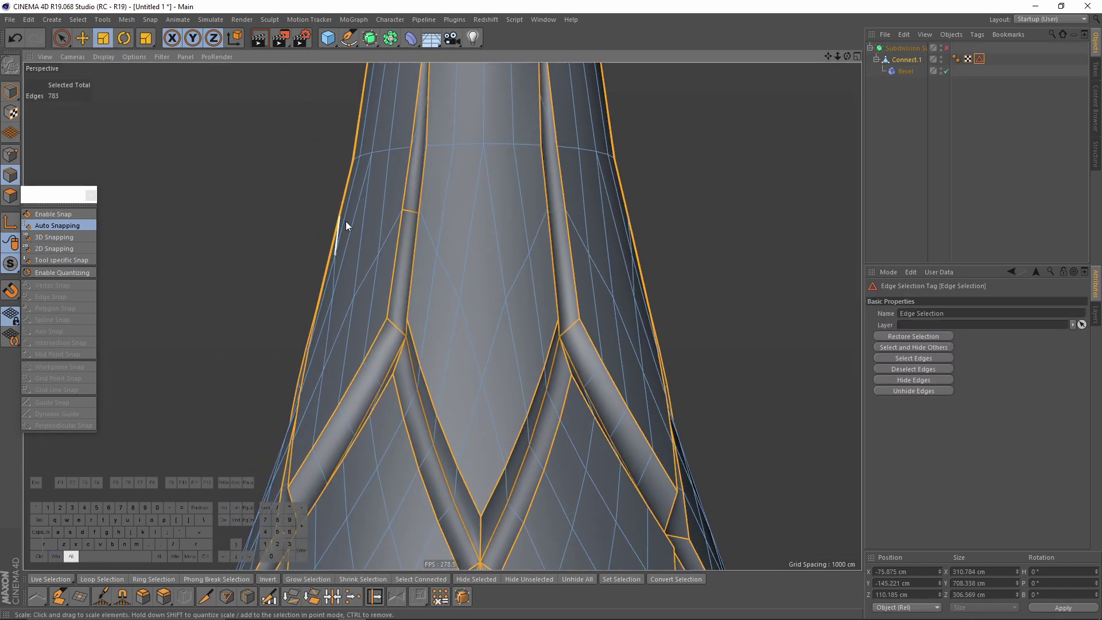
pyautogui.keyDown('alt'); pyautogui.moveTo(345, 222); pyautogui.dragTo(497, 207, button='right'); pyautogui.keyUp('alt')
pyautogui.keyDown('alt'); pyautogui.moveTo(498, 207); pyautogui.dragTo(534, 204); pyautogui.keyUp('alt')
pyautogui.keyDown('shift'); pyautogui.click(491, 201); pyautogui.keyUp('shift')
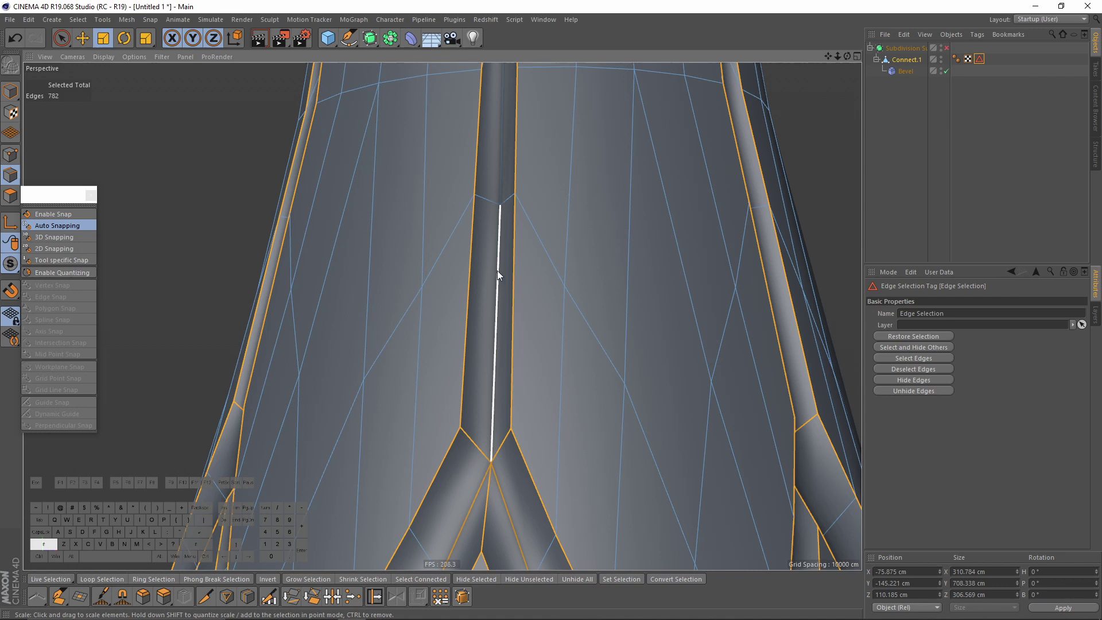
pyautogui.keyDown('shift'); pyautogui.click(497, 271); pyautogui.keyUp('shift')
pyautogui.keyDown('alt'); pyautogui.moveTo(525, 295); pyautogui.dragTo(477, 270); pyautogui.keyUp('alt')
pyautogui.keyDown('shift'); pyautogui.click(602, 250); pyautogui.keyUp('shift')
pyautogui.scroll(3, 603, 266)
pyautogui.keyDown('shift'); pyautogui.click(567, 230); pyautogui.keyUp('shift')
pyautogui.keyDown('shift'); pyautogui.click(573, 262); pyautogui.keyUp('shift')
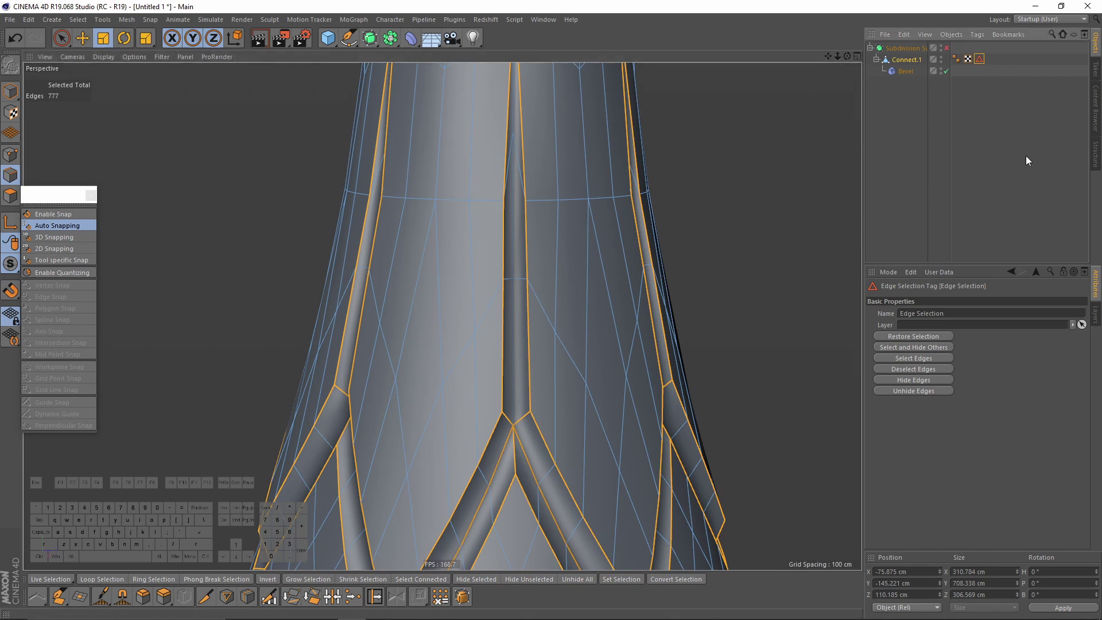
# Step: Update the stored edge selection tag with the reduced selection and show the neck in Gouraud shading with lines
pyautogui.click(78, 20)
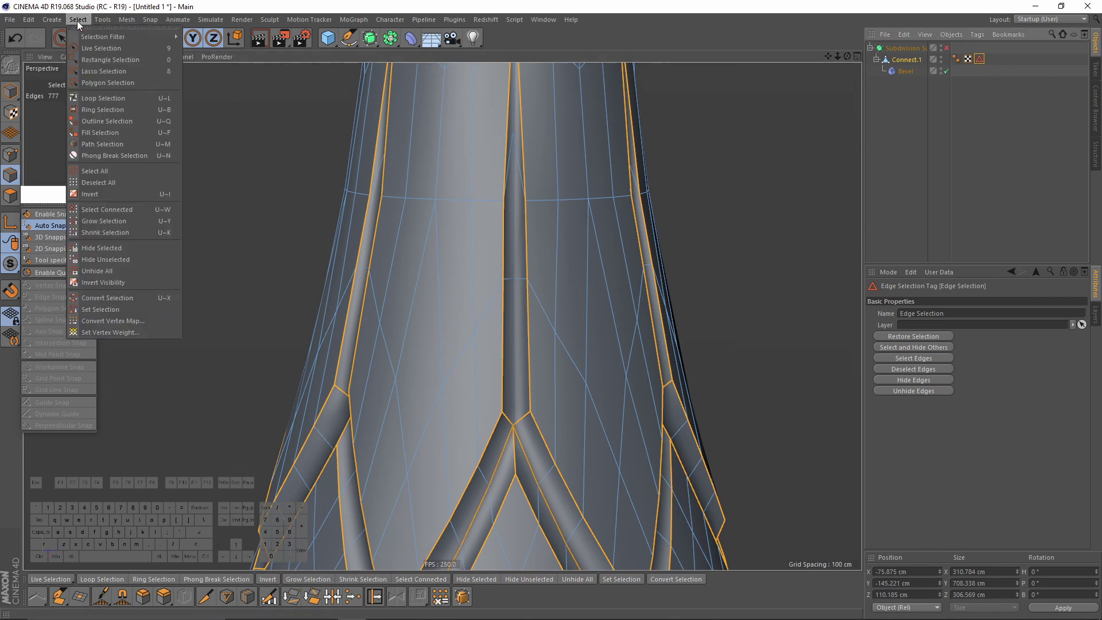
pyautogui.click(104, 308)
pyautogui.click(959, 95)
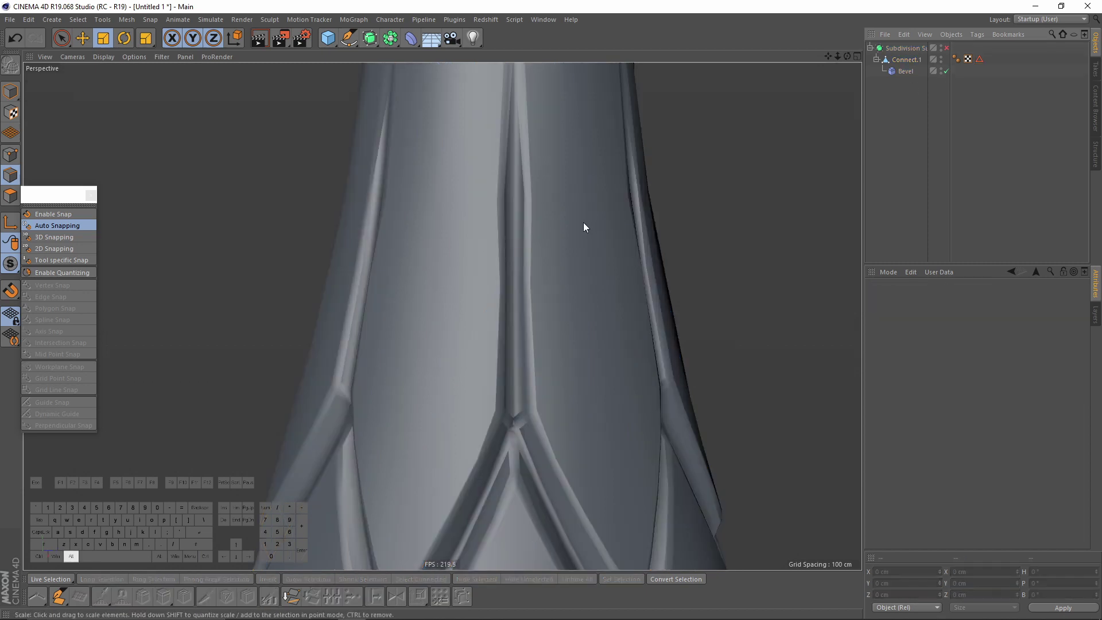
pyautogui.press('n')
pyautogui.press('b')
pyautogui.moveTo(622, 219)
pyautogui.keyDown('alt'); pyautogui.mouseDown()
pyautogui.moveTo(487, 246)
pyautogui.moveTo(463, 221)
pyautogui.moveTo(349, 298)
pyautogui.moveTo(447, 298)
pyautogui.moveTo(378, 284)
pyautogui.moveTo(395, 305)
pyautogui.moveTo(437, 304)
pyautogui.moveTo(433, 290)
pyautogui.moveTo(426, 318)
pyautogui.mouseUp(); pyautogui.keyUp('alt')
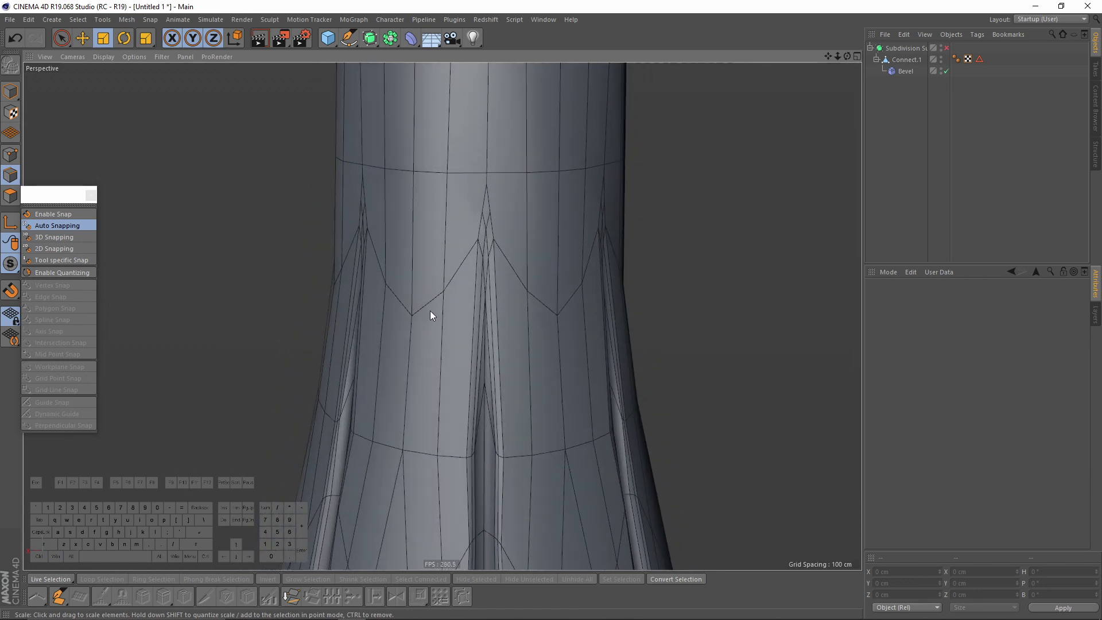
pyautogui.click(945, 119)
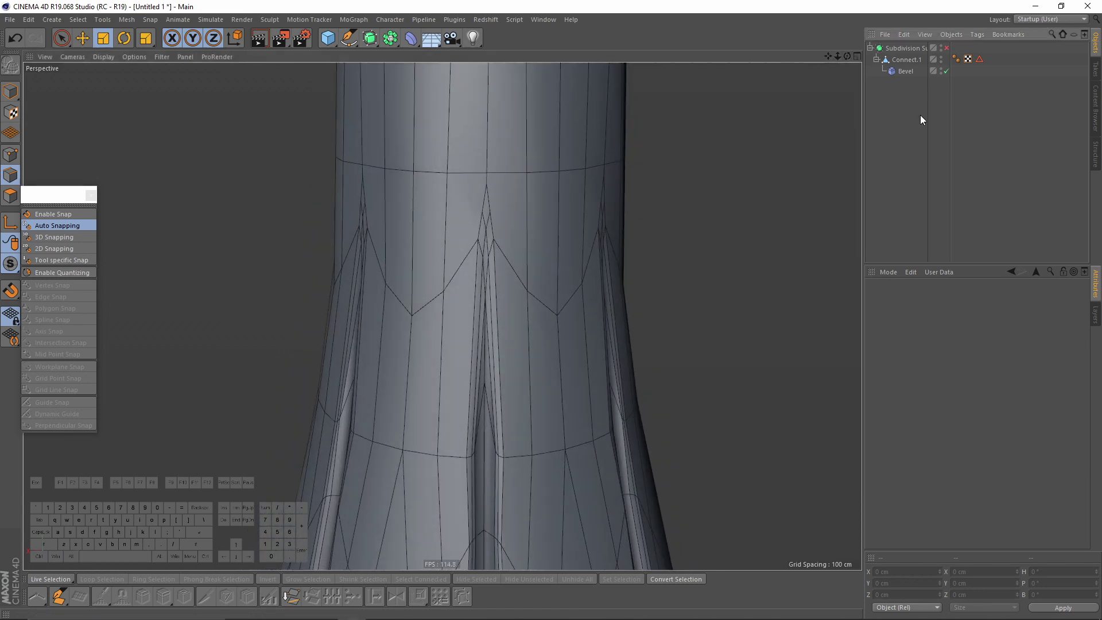
# Step: Extrude the top rim's edge loop inward to about 69 cm across and about 17 cm down into the neck
pyautogui.keyDown('alt'); pyautogui.moveTo(658, 193); pyautogui.dragTo(620, 191, button='right'); pyautogui.keyUp('alt')
pyautogui.keyDown('alt'); pyautogui.moveTo(621, 195); pyautogui.dragTo(625, 270); pyautogui.keyUp('alt')
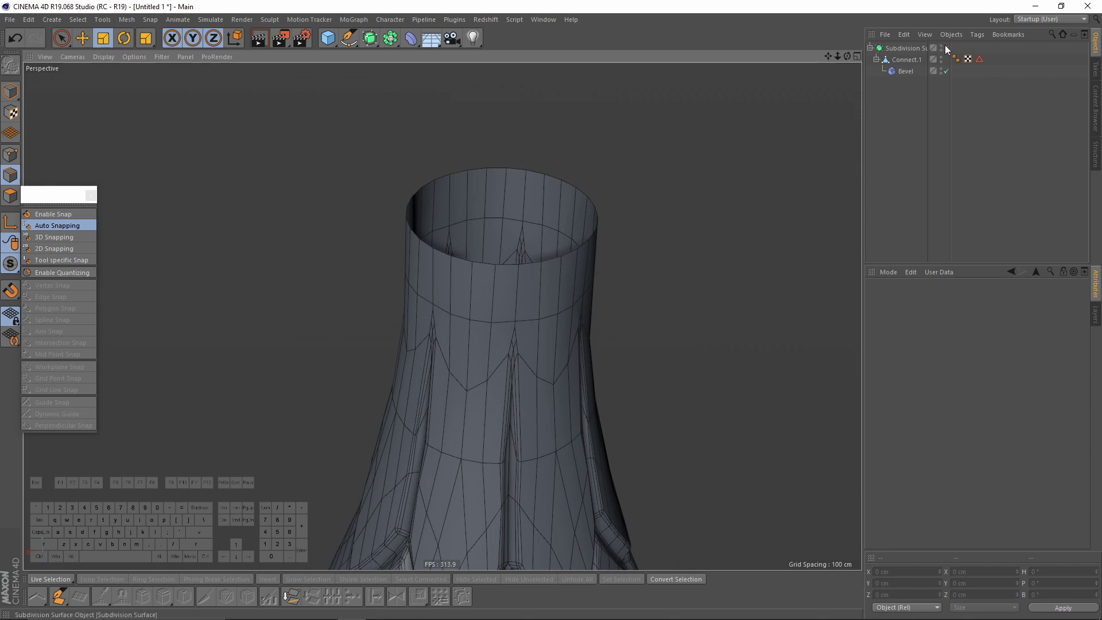
pyautogui.click(906, 60)
pyautogui.press('e')
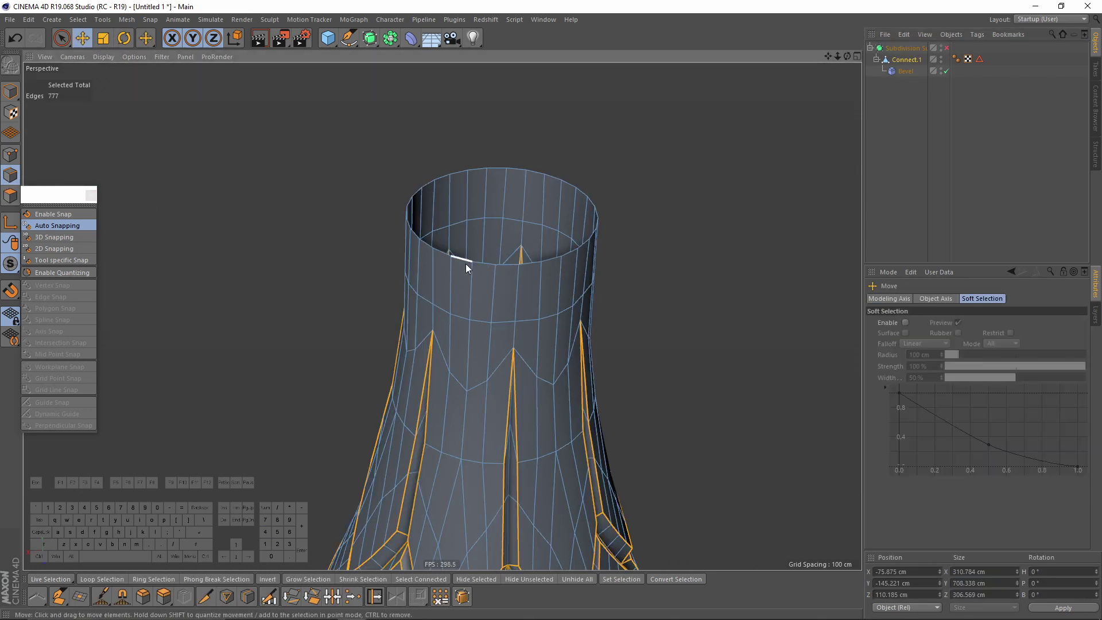
pyautogui.doubleClick(479, 263)
pyautogui.scroll(2, 577, 304)
pyautogui.press('t')
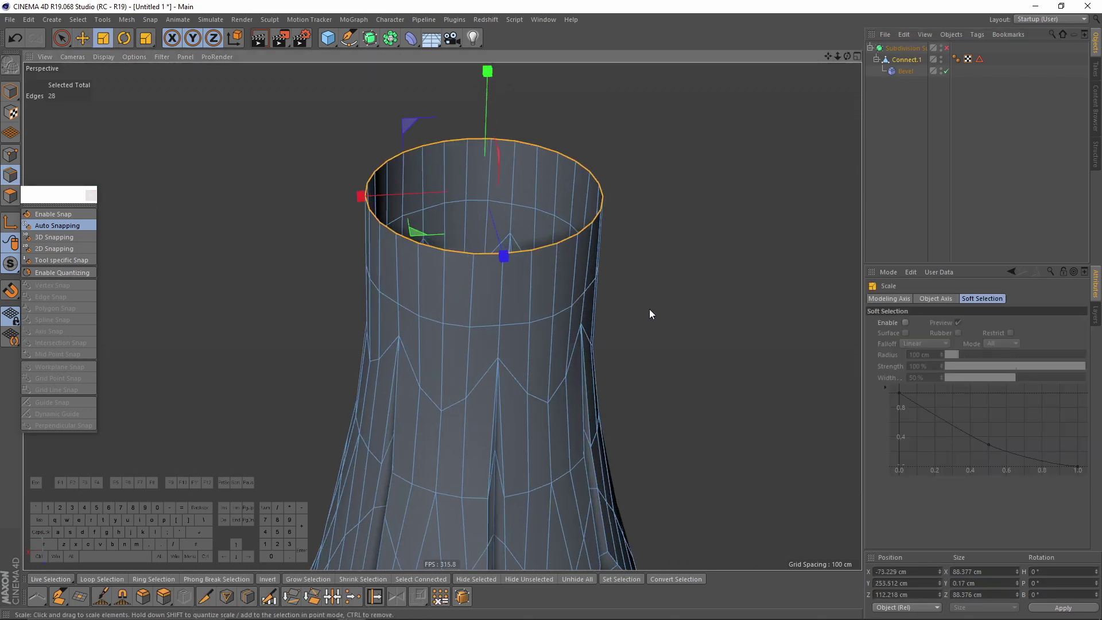
pyautogui.keyDown('alt'); pyautogui.moveTo(632, 280); pyautogui.dragTo(614, 322, button='middle'); pyautogui.keyUp('alt')
pyautogui.moveTo(614, 323)
pyautogui.keyDown('alt'); pyautogui.mouseDown()
pyautogui.moveTo(730, 351)
pyautogui.moveTo(654, 359)
pyautogui.moveTo(595, 332)
pyautogui.mouseUp(); pyautogui.keyUp('alt')
pyautogui.press('e')
pyautogui.keyDown('ctrl'); pyautogui.moveTo(468, 132); pyautogui.dragTo(466, 172); pyautogui.keyUp('ctrl')
pyautogui.scroll(2, 441, 236)
# Step: Add supporting loop cuts on the outer wall just below the rim and at the lip's inner side
pyautogui.press('k')
pyautogui.press('l')
pyautogui.click(510, 357)
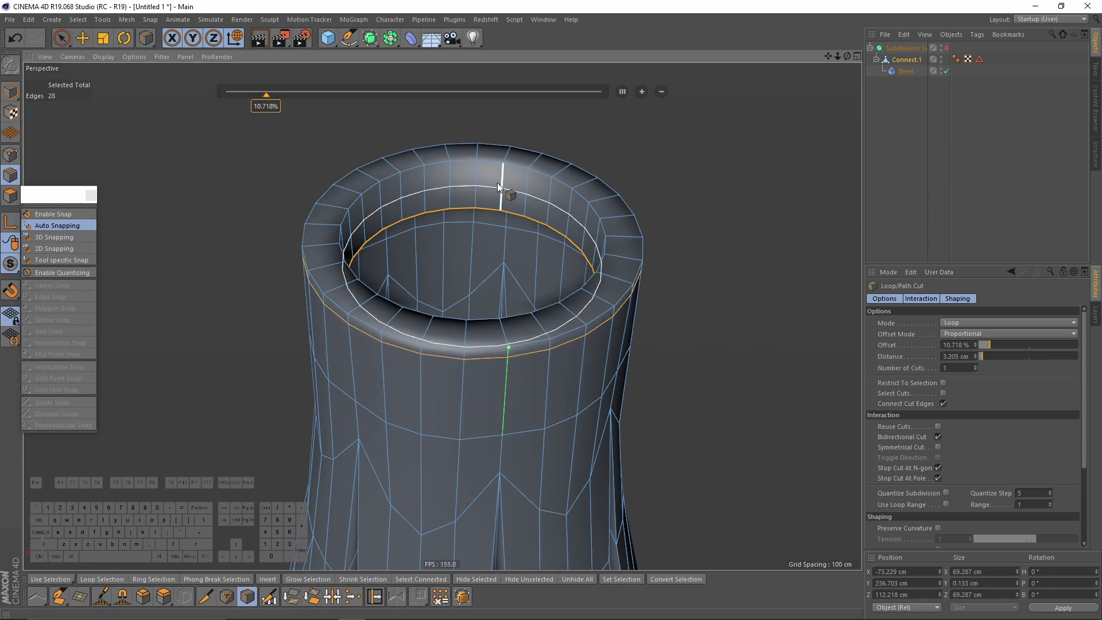
pyautogui.click(480, 167)
# Step: Turn the Subdivision Surface back on and examine the smoothed rim and body
pyautogui.press('q')
pyautogui.click(967, 165)
pyautogui.keyDown('alt'); pyautogui.moveTo(550, 236); pyautogui.dragTo(480, 266, button='right'); pyautogui.keyUp('alt')
pyautogui.scroll(-6, 501, 325)
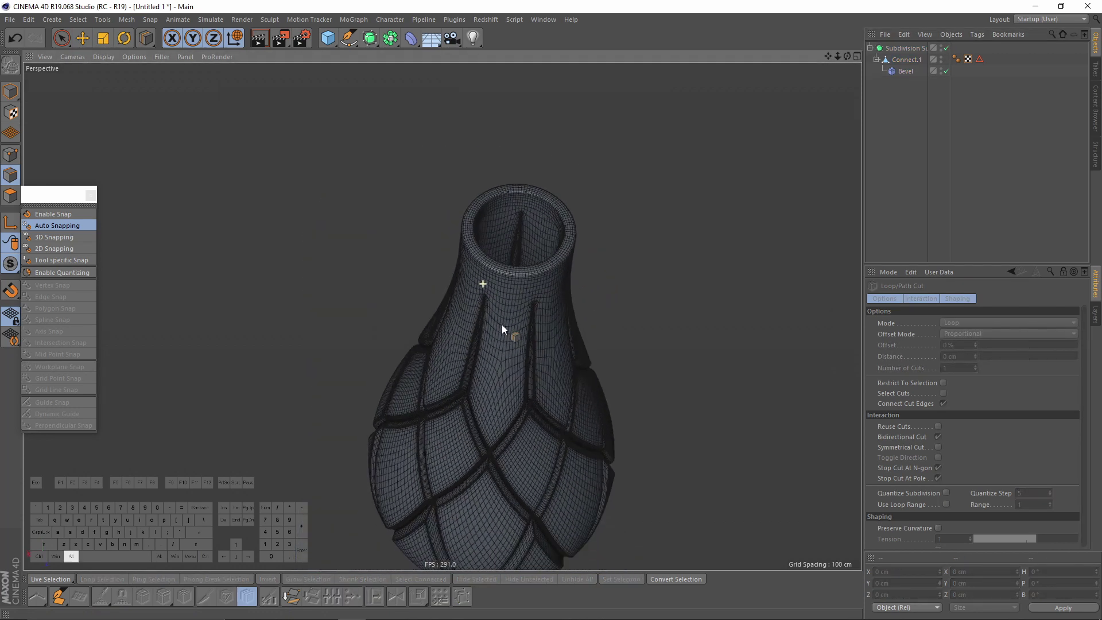
pyautogui.moveTo(564, 335)
pyautogui.keyDown('alt'); pyautogui.mouseDown()
pyautogui.moveTo(553, 196)
pyautogui.moveTo(536, 219)
pyautogui.moveTo(588, 307)
pyautogui.moveTo(608, 326)
pyautogui.moveTo(682, 324)
pyautogui.mouseUp(); pyautogui.keyUp('alt')
pyautogui.scroll(3, 541, 220)
pyautogui.keyDown('alt'); pyautogui.moveTo(682, 322); pyautogui.dragTo(565, 315, button='right'); pyautogui.keyUp('alt')
pyautogui.keyDown('alt'); pyautogui.moveTo(565, 315); pyautogui.dragTo(506, 310); pyautogui.keyUp('alt')
# Step: Set the Bevel deformer's Subdivision to 0
pyautogui.click(903, 71)
pyautogui.keyDown('alt'); pyautogui.moveTo(543, 242); pyautogui.dragTo(527, 304, button='middle'); pyautogui.keyUp('alt')
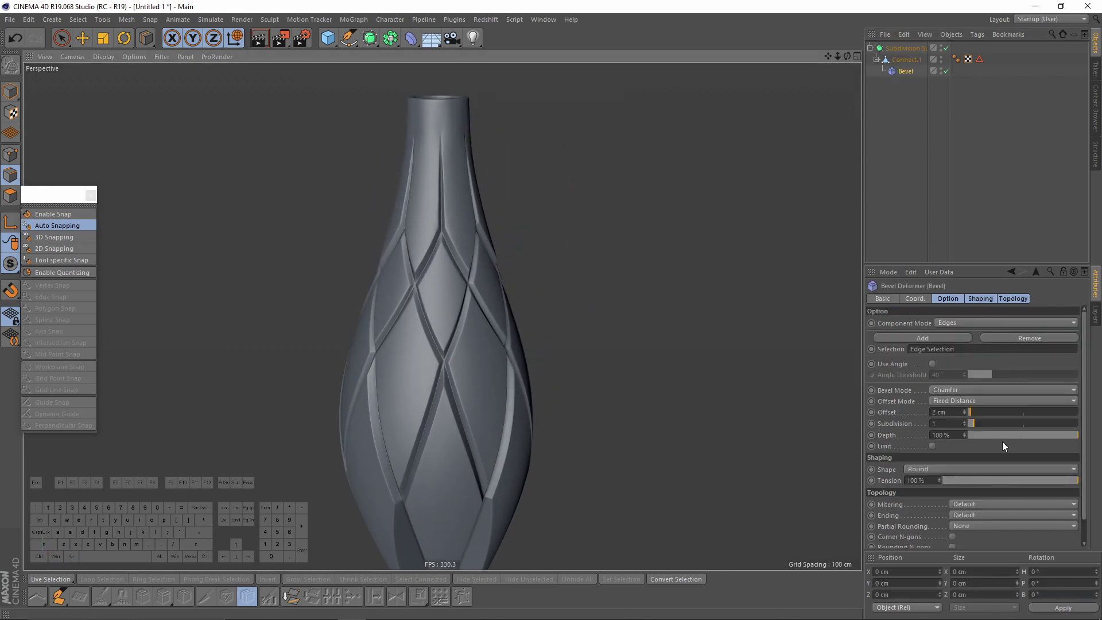
pyautogui.click(963, 425)
pyautogui.keyDown('alt'); pyautogui.moveTo(497, 408); pyautogui.dragTo(333, 309); pyautogui.keyUp('alt')
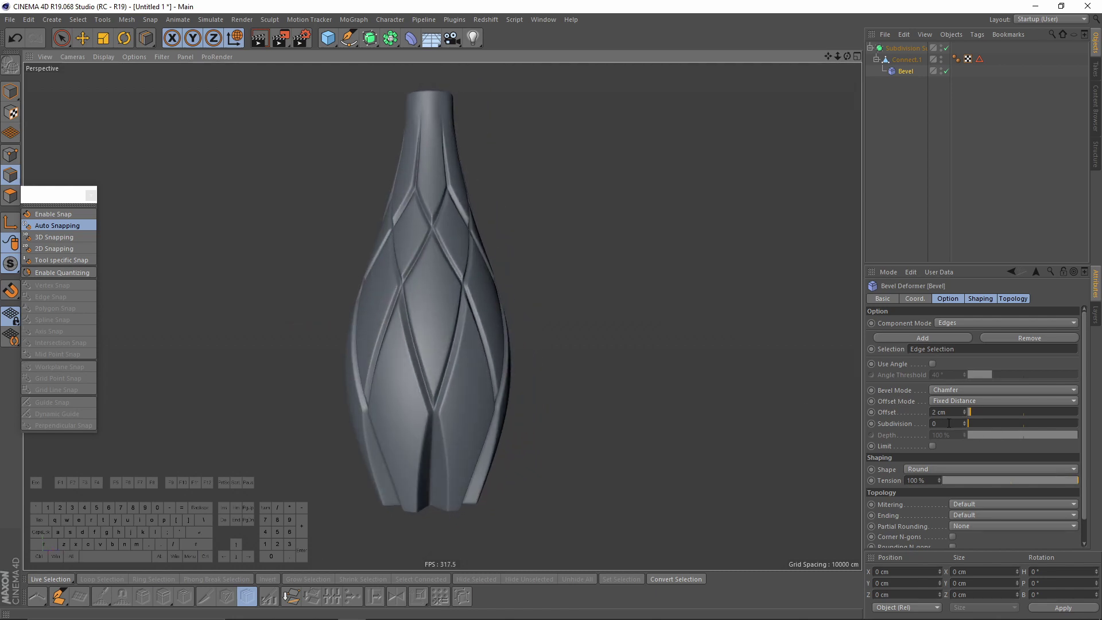
pyautogui.keyDown('alt'); pyautogui.moveTo(460, 298); pyautogui.dragTo(597, 271, button='right'); pyautogui.keyUp('alt')
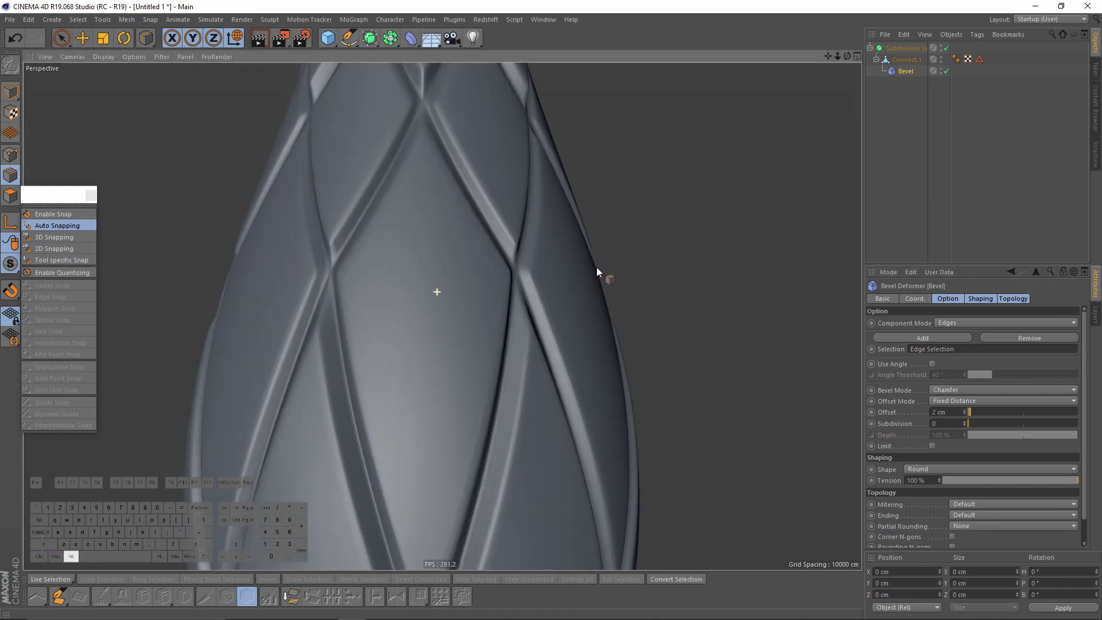
pyautogui.keyDown('alt'); pyautogui.moveTo(597, 266); pyautogui.dragTo(482, 313); pyautogui.keyUp('alt')
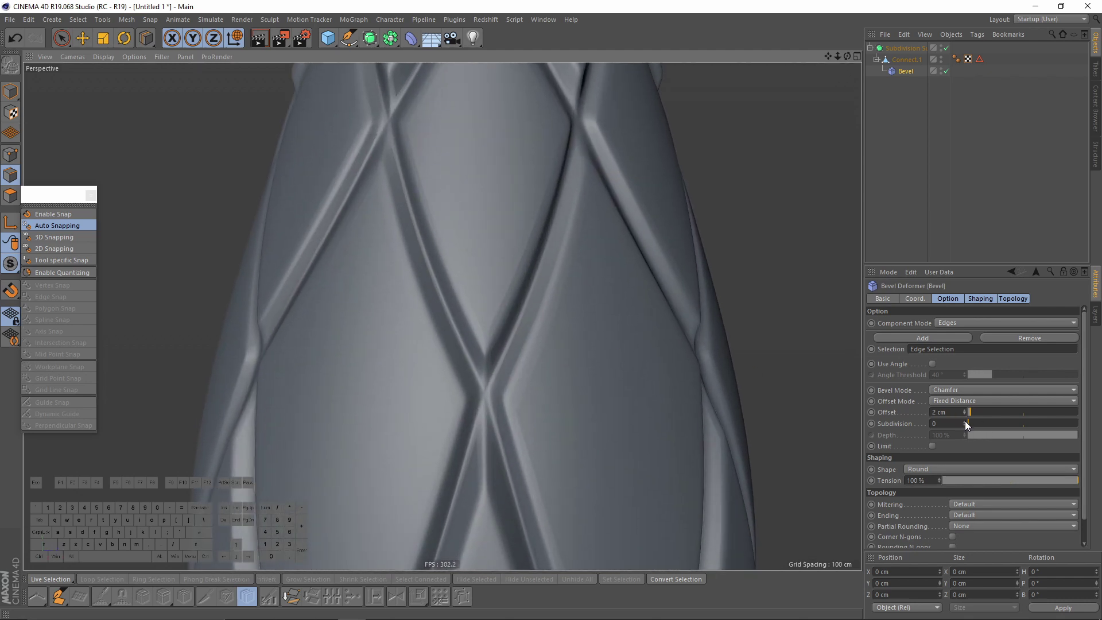
pyautogui.click(965, 422)
pyautogui.click(966, 427)
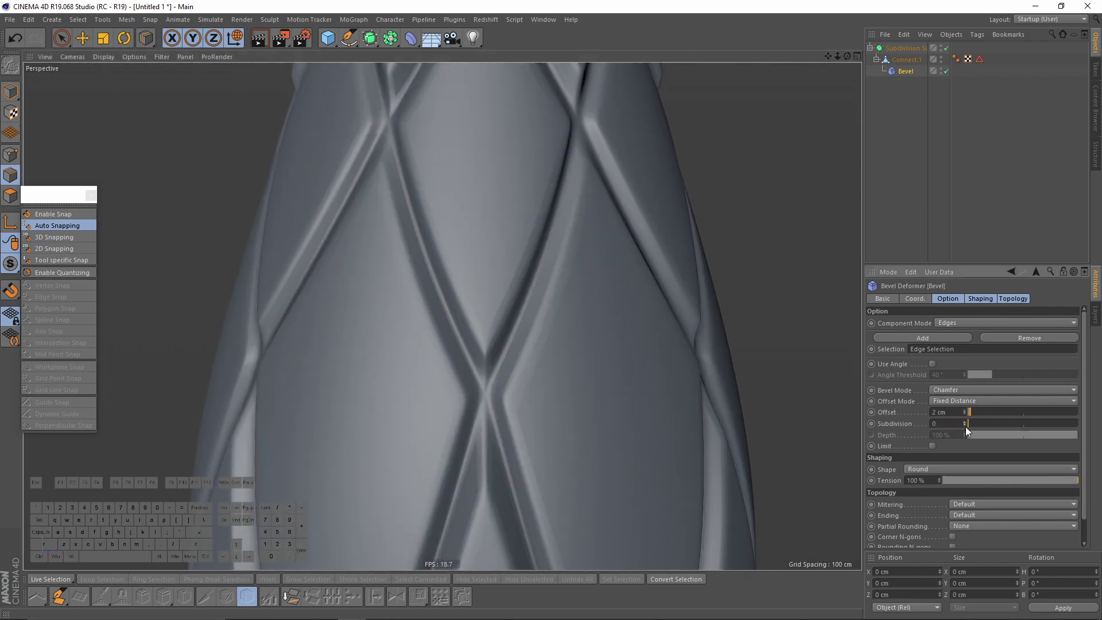
# Step: Turn off Use Edge Breaks in the vase mesh's Phong tag
pyautogui.keyDown('alt'); pyautogui.moveTo(504, 327); pyautogui.dragTo(535, 326); pyautogui.keyUp('alt')
pyautogui.scroll(2, 505, 329)
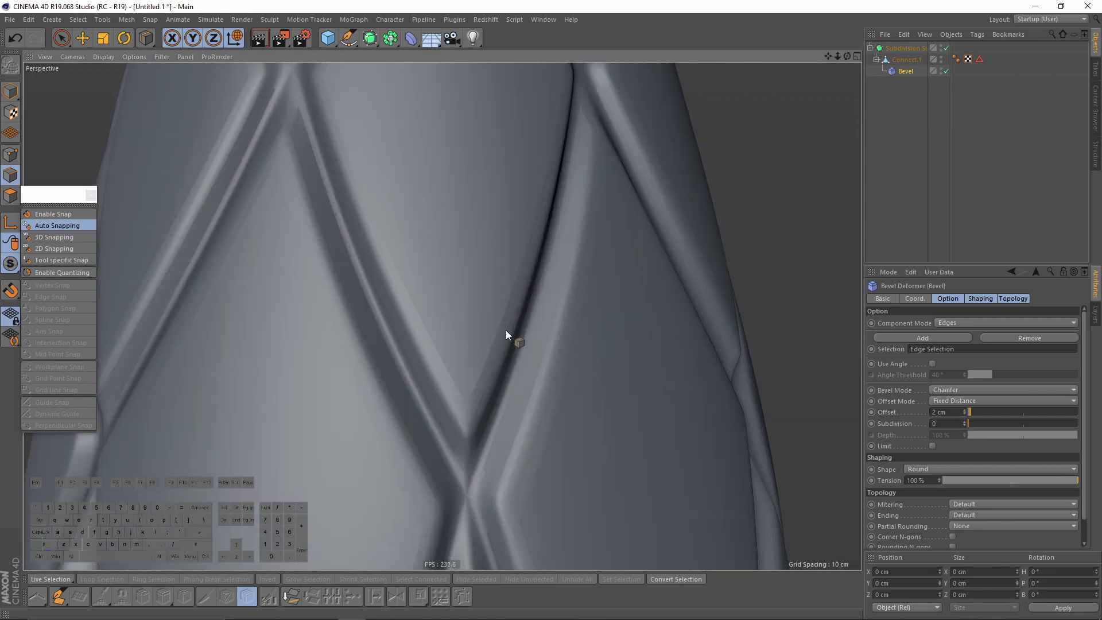
pyautogui.scroll(-2, 491, 341)
pyautogui.scroll(-2, 496, 373)
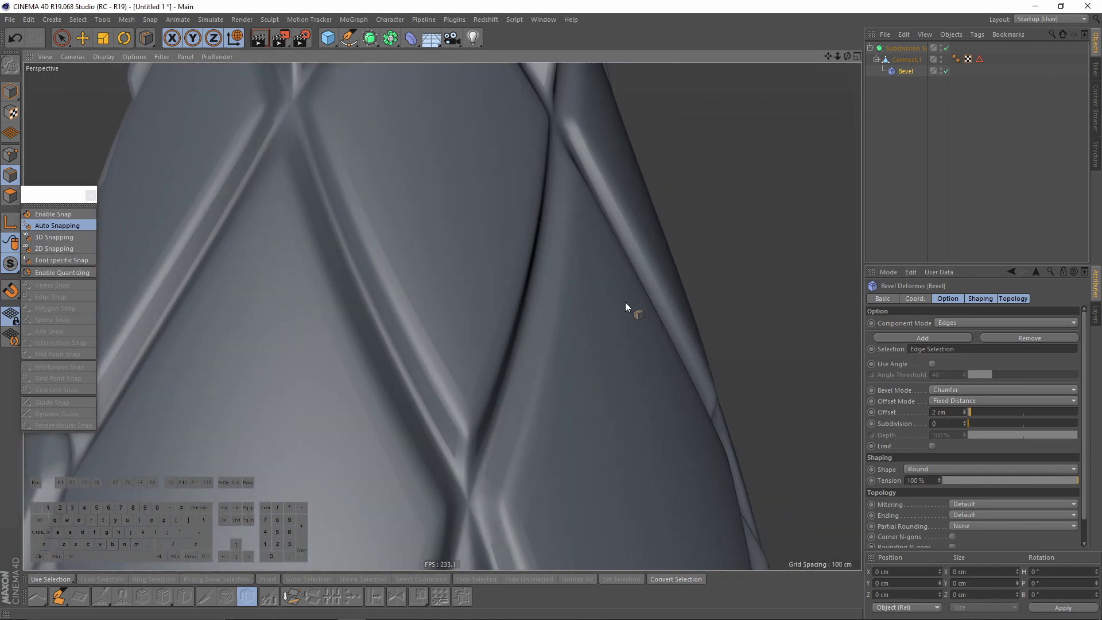
pyautogui.click(955, 59)
pyautogui.click(931, 345)
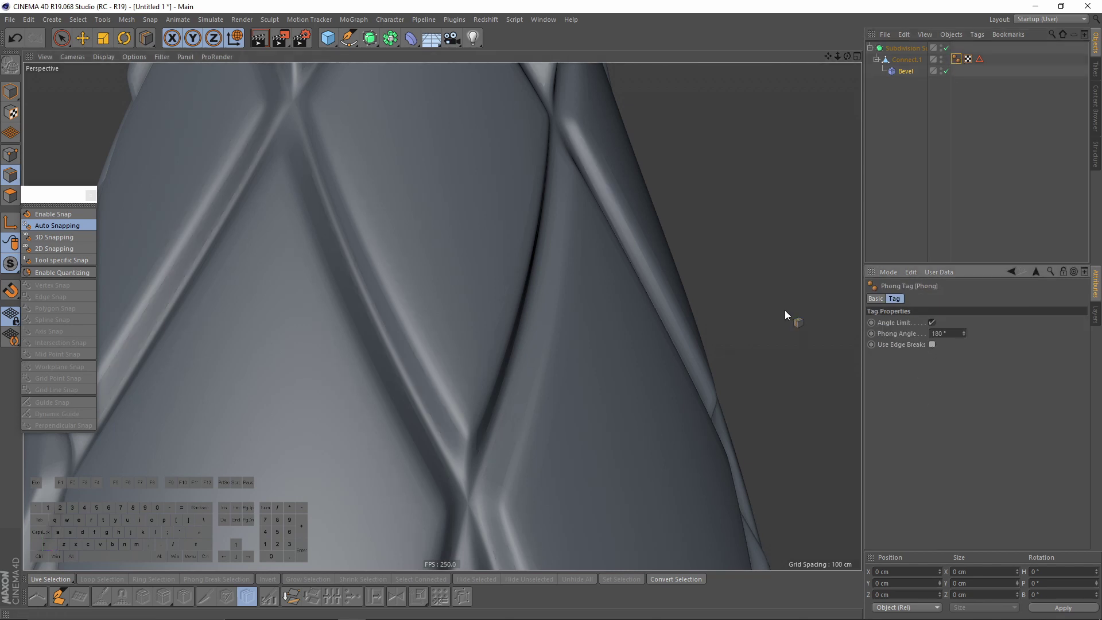
# Step: Clear the object selection and examine the whole smoothed vase from several sides
pyautogui.scroll(-10, 568, 220)
pyautogui.keyDown('alt'); pyautogui.moveTo(437, 320); pyautogui.dragTo(427, 353); pyautogui.keyUp('alt')
pyautogui.keyDown('alt'); pyautogui.moveTo(525, 269); pyautogui.dragTo(432, 346); pyautogui.keyUp('alt')
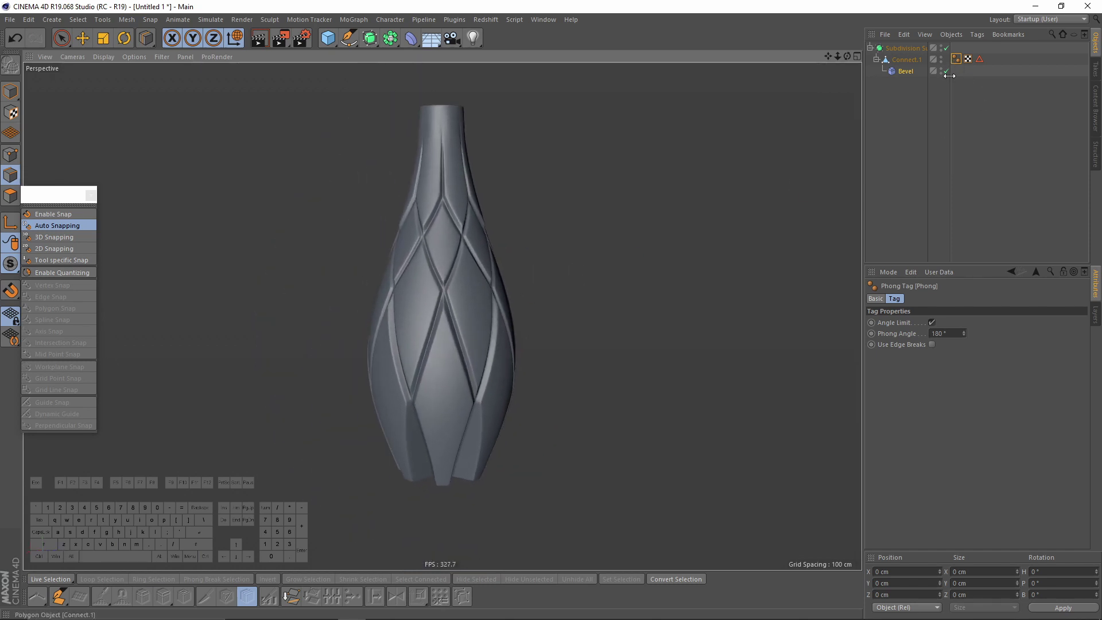
pyautogui.click(944, 123)
pyautogui.keyDown('alt'); pyautogui.moveTo(502, 265); pyautogui.dragTo(463, 264, button='middle'); pyautogui.keyUp('alt')
pyautogui.keyDown('alt'); pyautogui.scroll(2, 462, 266); pyautogui.keyUp('alt')
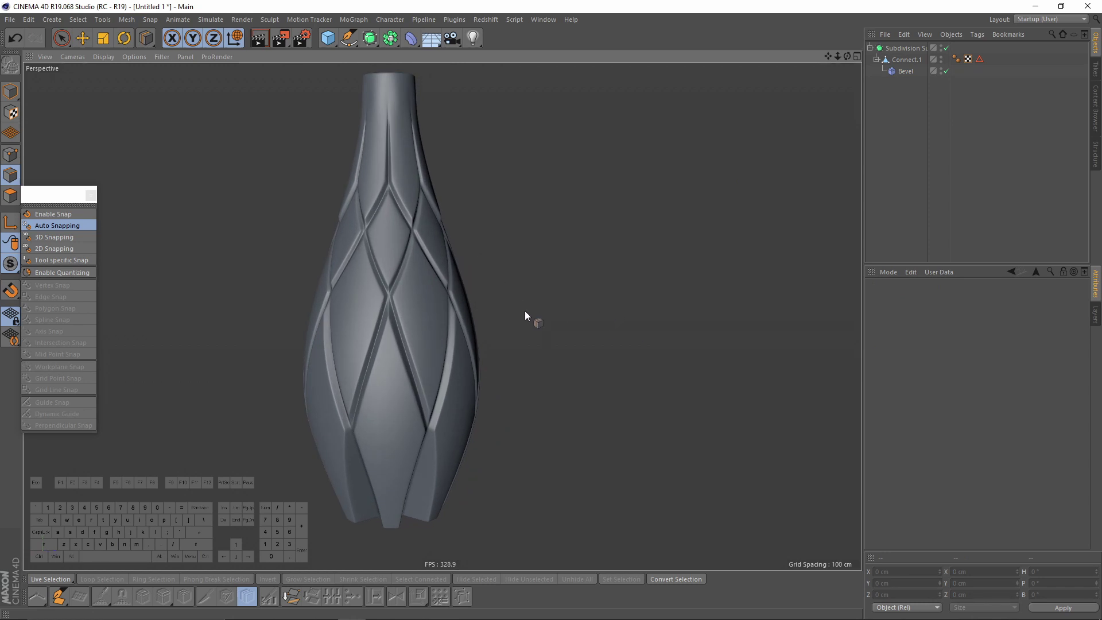
pyautogui.keyDown('alt'); pyautogui.moveTo(504, 280); pyautogui.dragTo(436, 293); pyautogui.keyUp('alt')
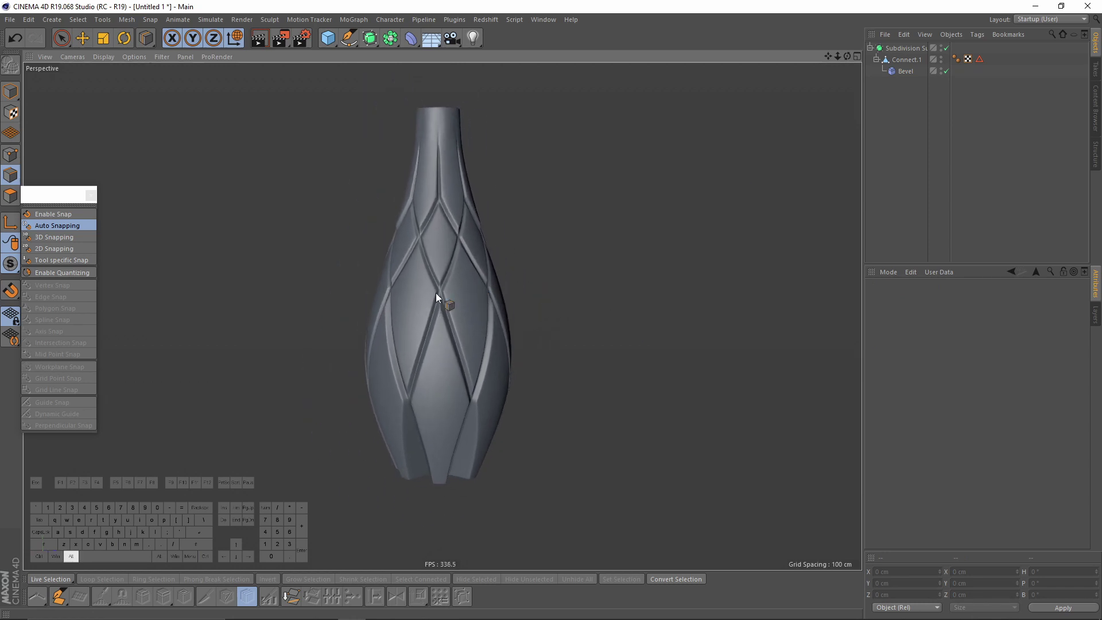